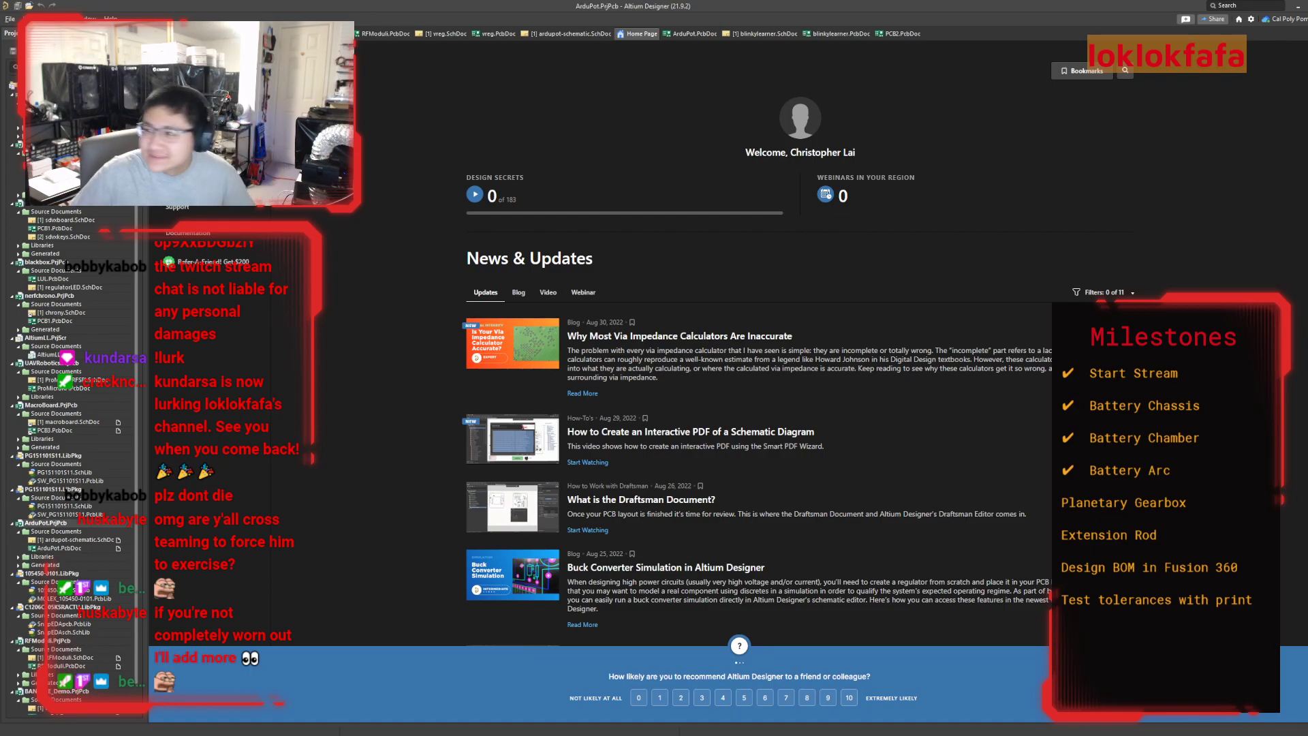
Open ardupot-schematic.SchDoc and move the "Sponsored by KittyMatcha" text up to just beneath the USB-C to UART circuit
{"action": "left_click", "coordinate": [323, 33]}
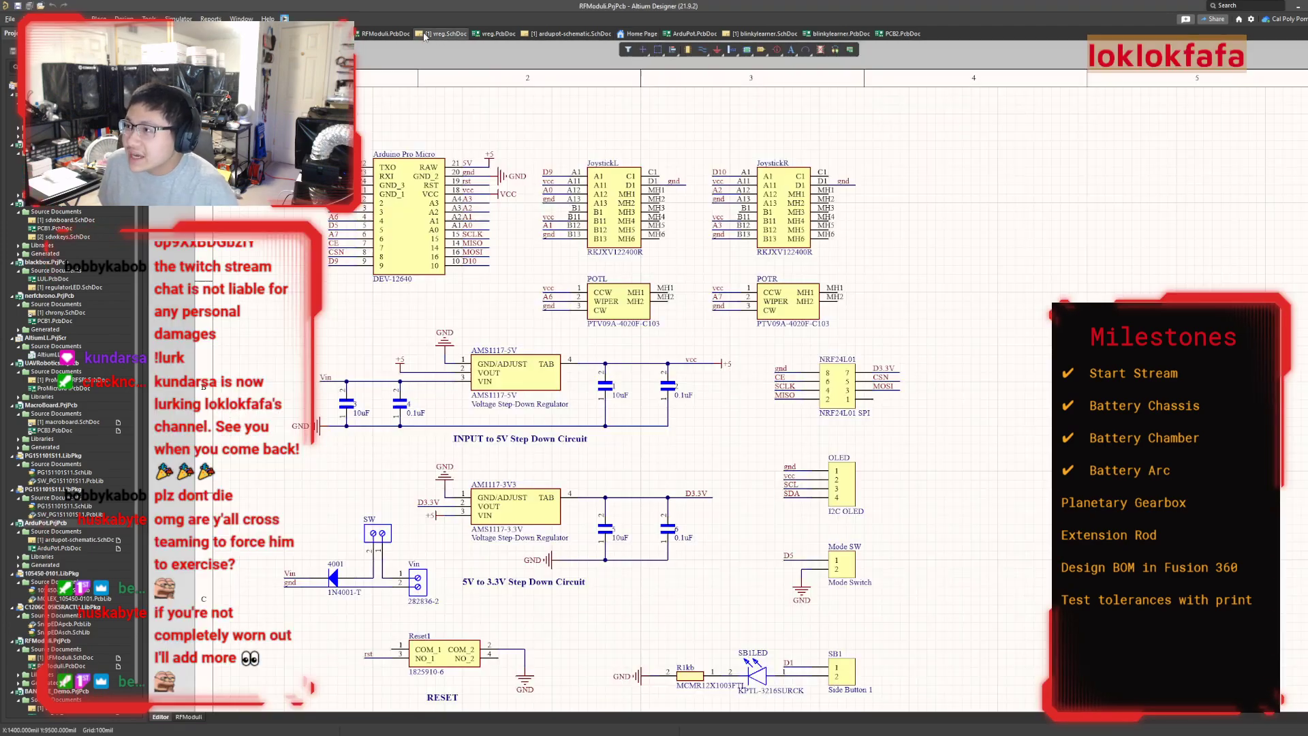
{"action": "left_click", "coordinate": [569, 34]}
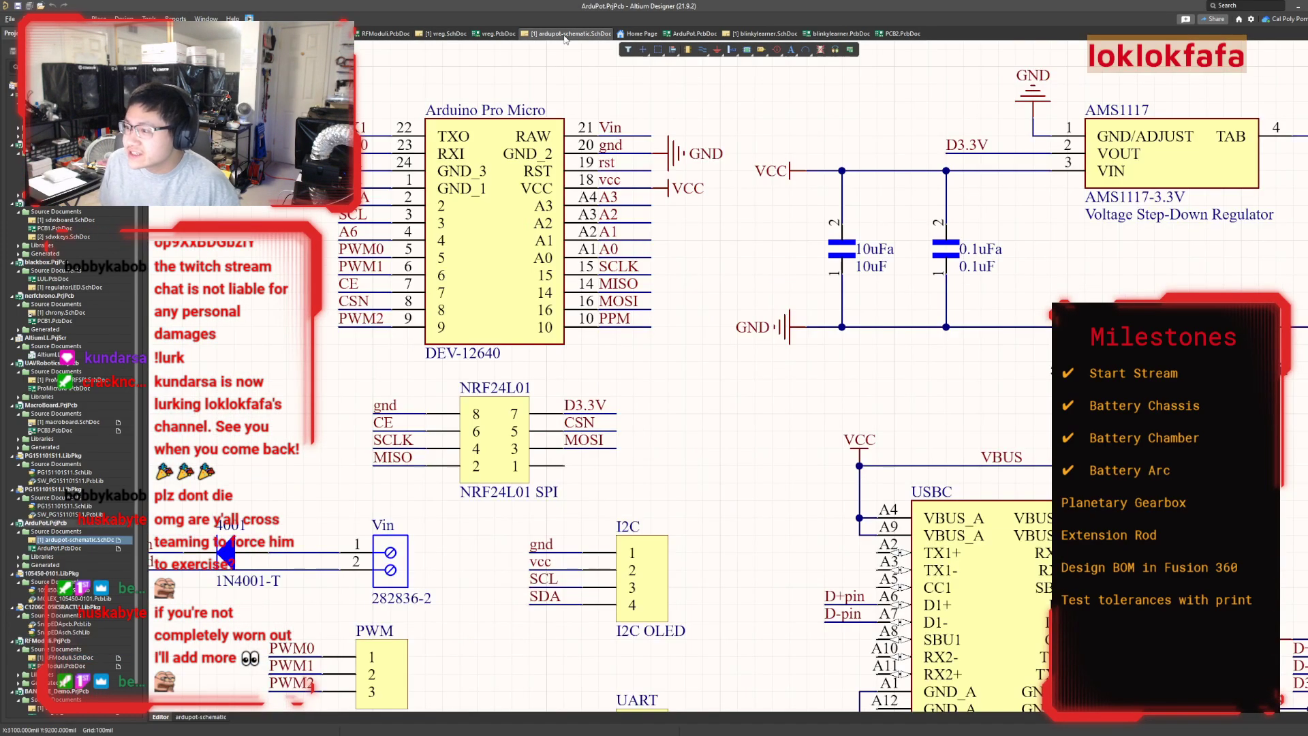
{"action": "middle_click_drag", "start_coordinate": [532, 485], "coordinate": [643, 503]}
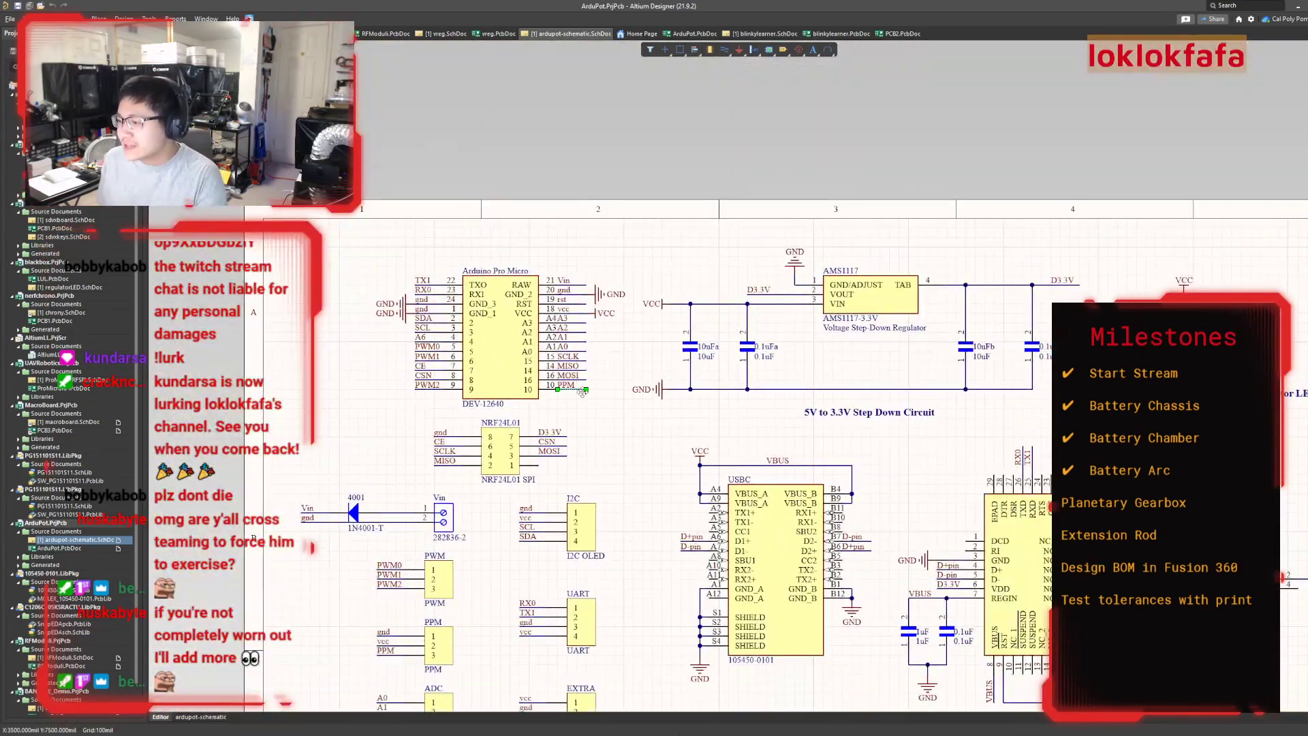
{"action": "right_click_drag", "start_coordinate": [643, 503], "coordinate": [553, 327]}
{"action": "middle_click_drag", "start_coordinate": [552, 326], "coordinate": [553, 327]}
{"action": "right_click_drag", "start_coordinate": [552, 327], "coordinate": [557, 358]}
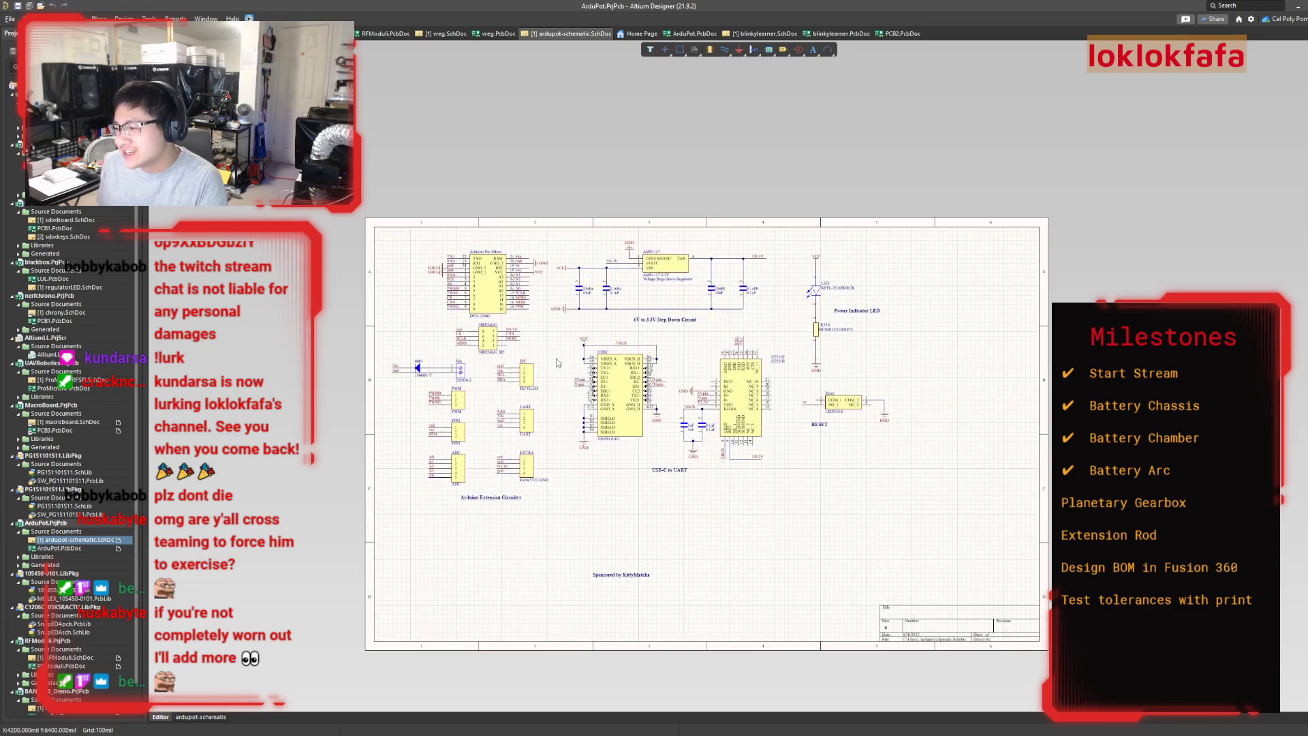
{"action": "scroll", "coordinate": [556, 359], "scroll_direction": "up", "scroll_amount": 2, "text": "ctrl"}
{"action": "left_click_drag", "start_coordinate": [664, 676], "coordinate": [643, 549]}
{"action": "mouse_move", "coordinate": [748, 586]}
{"action": "right_mouse_down"}
{"action": "mouse_move", "coordinate": [737, 627]}
{"action": "mouse_move", "coordinate": [751, 582]}
{"action": "right_mouse_up"}
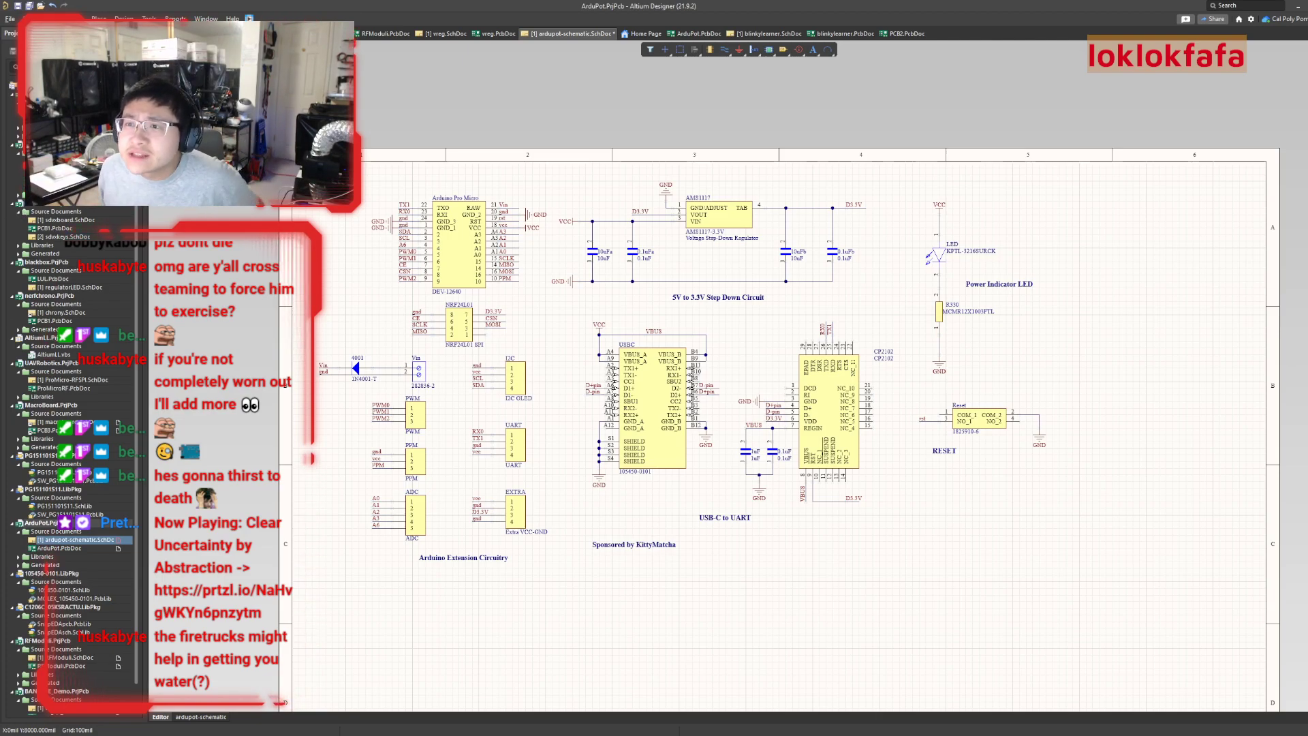
Collapse the expanded projects in the project tree, including BANSHEE_Demo, and save the ardupot schematic
{"action": "scroll", "coordinate": [9, 95], "scroll_direction": "down", "scroll_amount": 1}
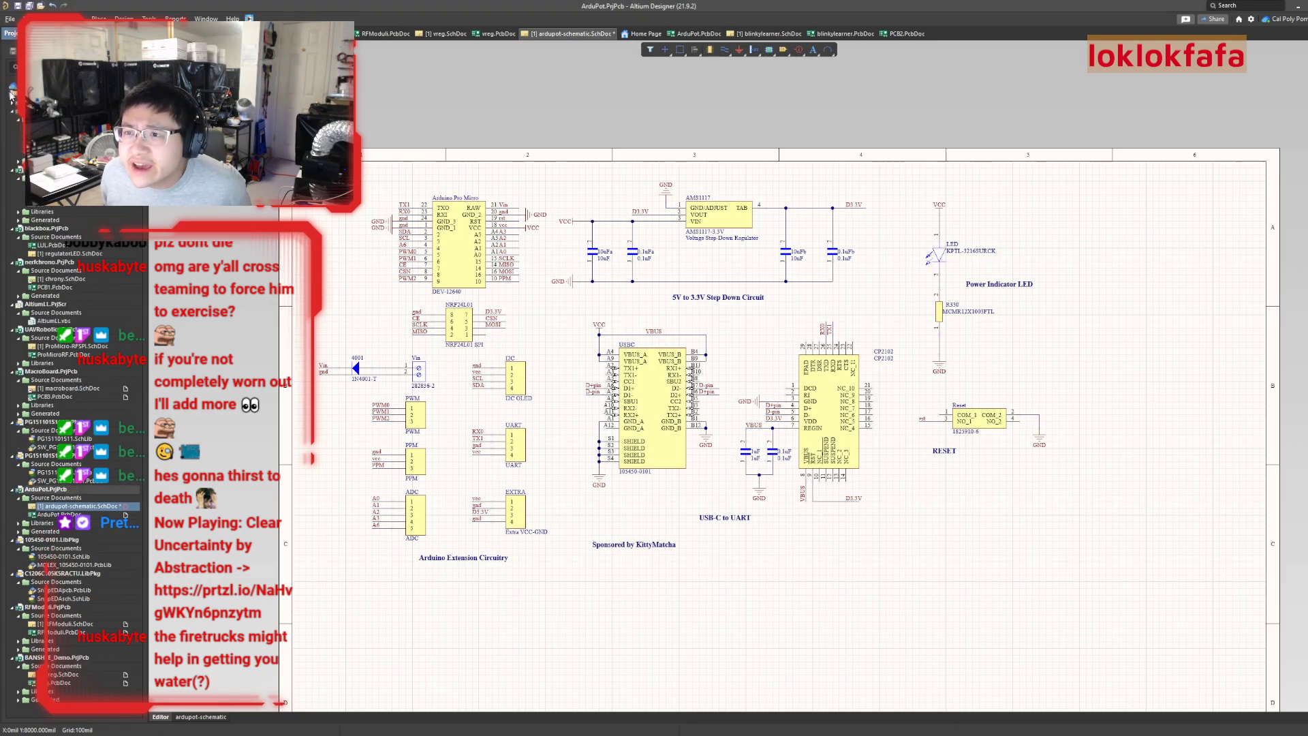
{"action": "scroll", "coordinate": [13, 114], "scroll_direction": "down", "scroll_amount": 4}
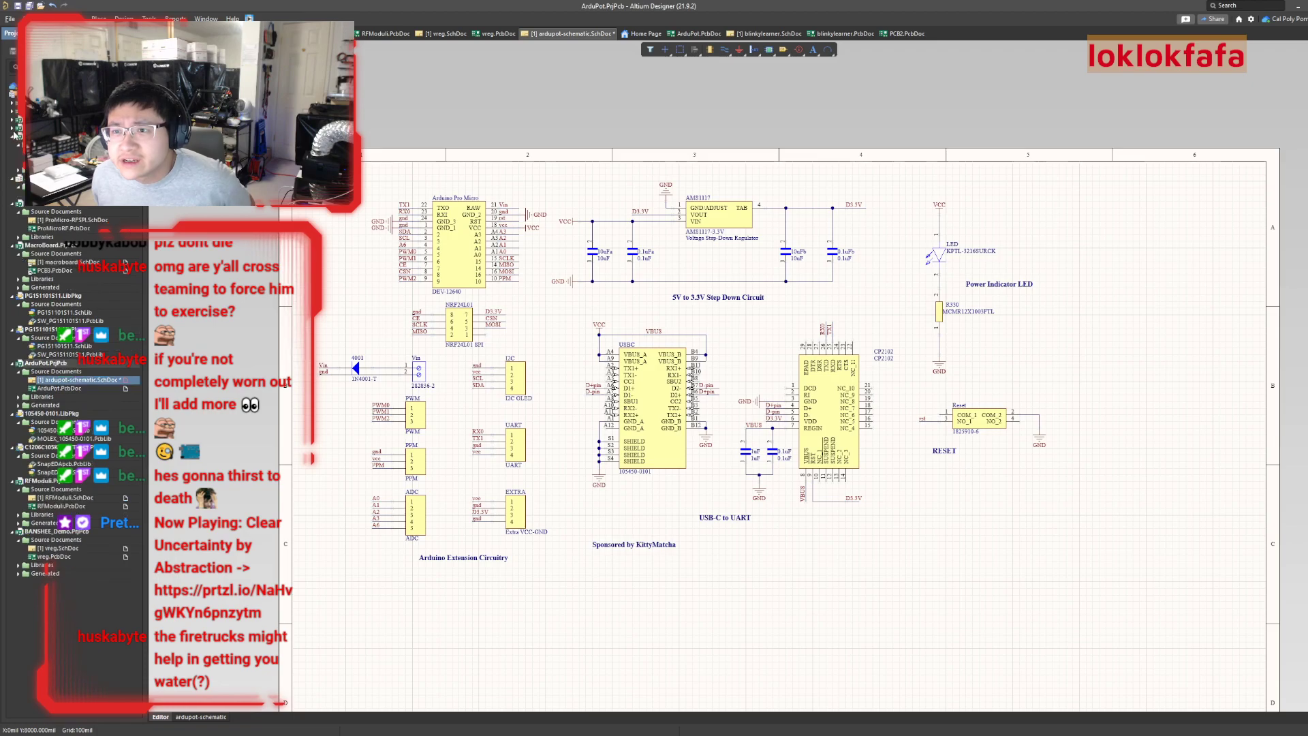
{"action": "scroll", "coordinate": [13, 135], "scroll_direction": "up", "scroll_amount": 1}
{"action": "scroll", "coordinate": [11, 133], "scroll_direction": "down", "scroll_amount": 3}
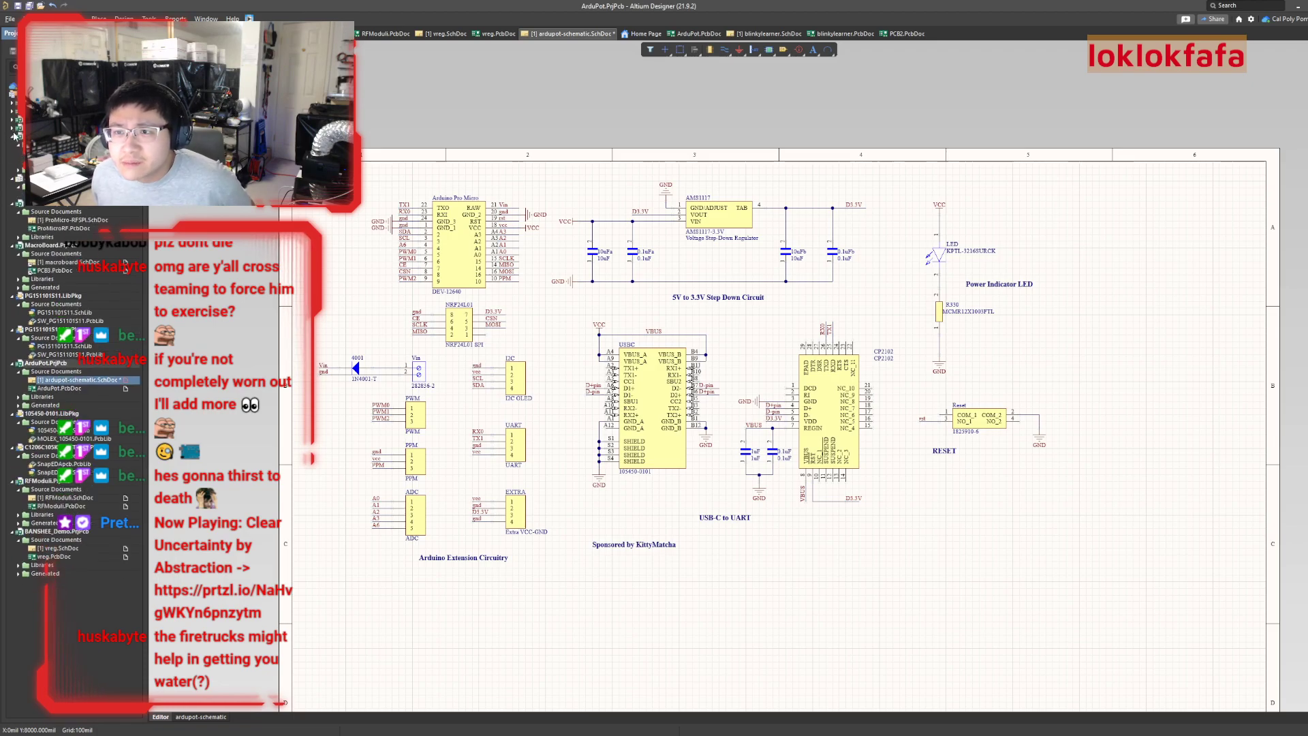
{"action": "scroll", "coordinate": [14, 153], "scroll_direction": "down", "scroll_amount": 2}
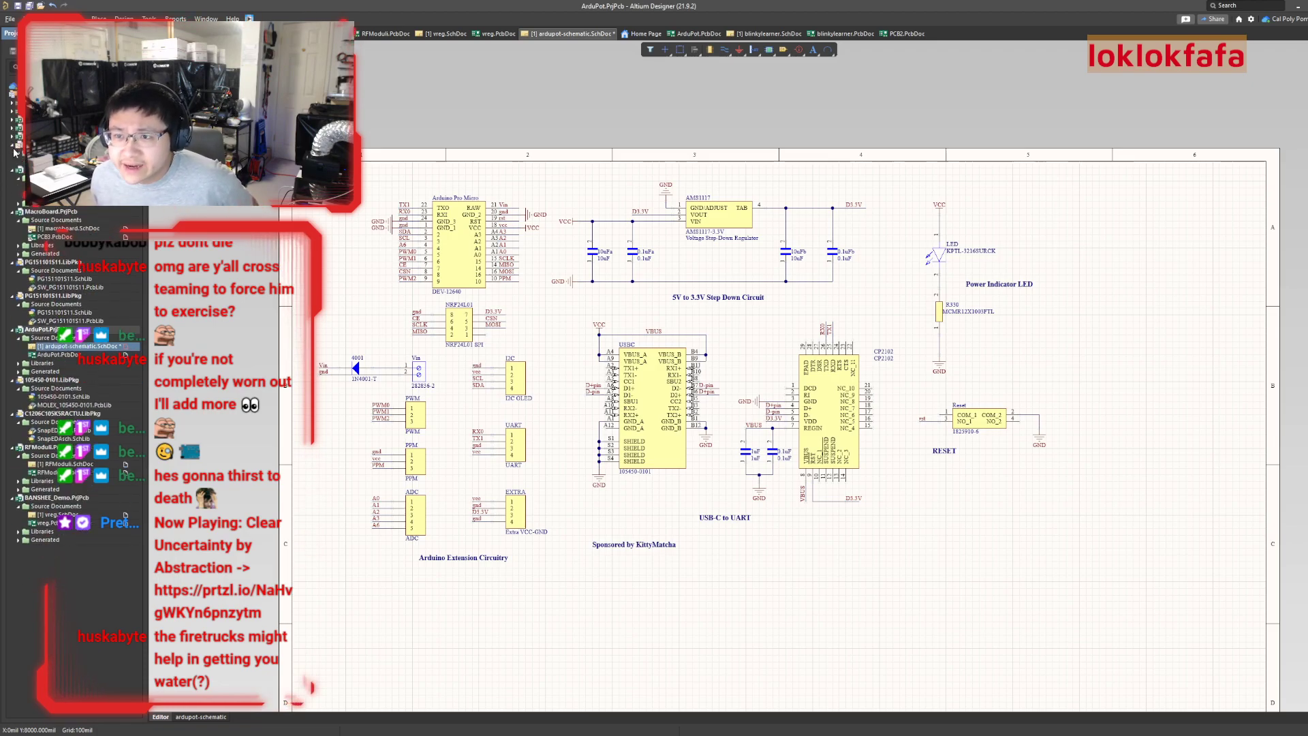
{"action": "scroll", "coordinate": [15, 166], "scroll_direction": "down", "scroll_amount": 3}
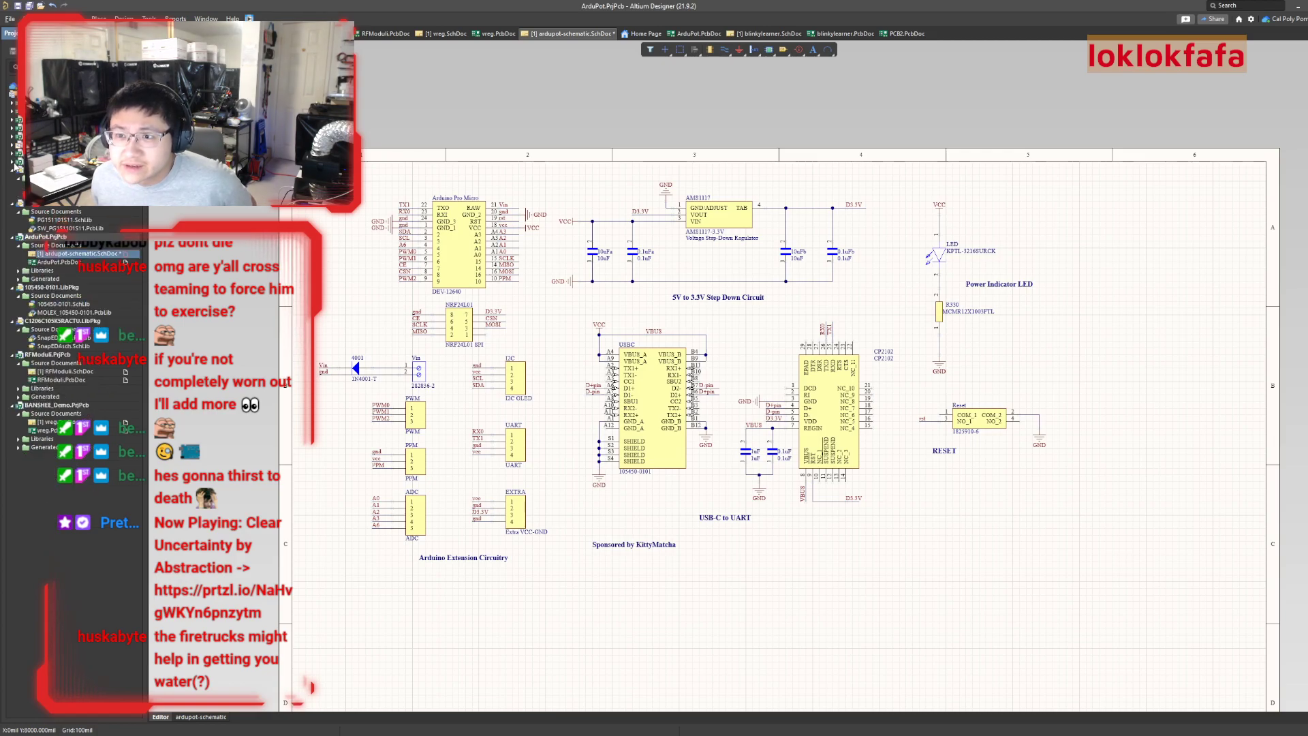
{"action": "scroll", "coordinate": [15, 178], "scroll_direction": "down", "scroll_amount": 1}
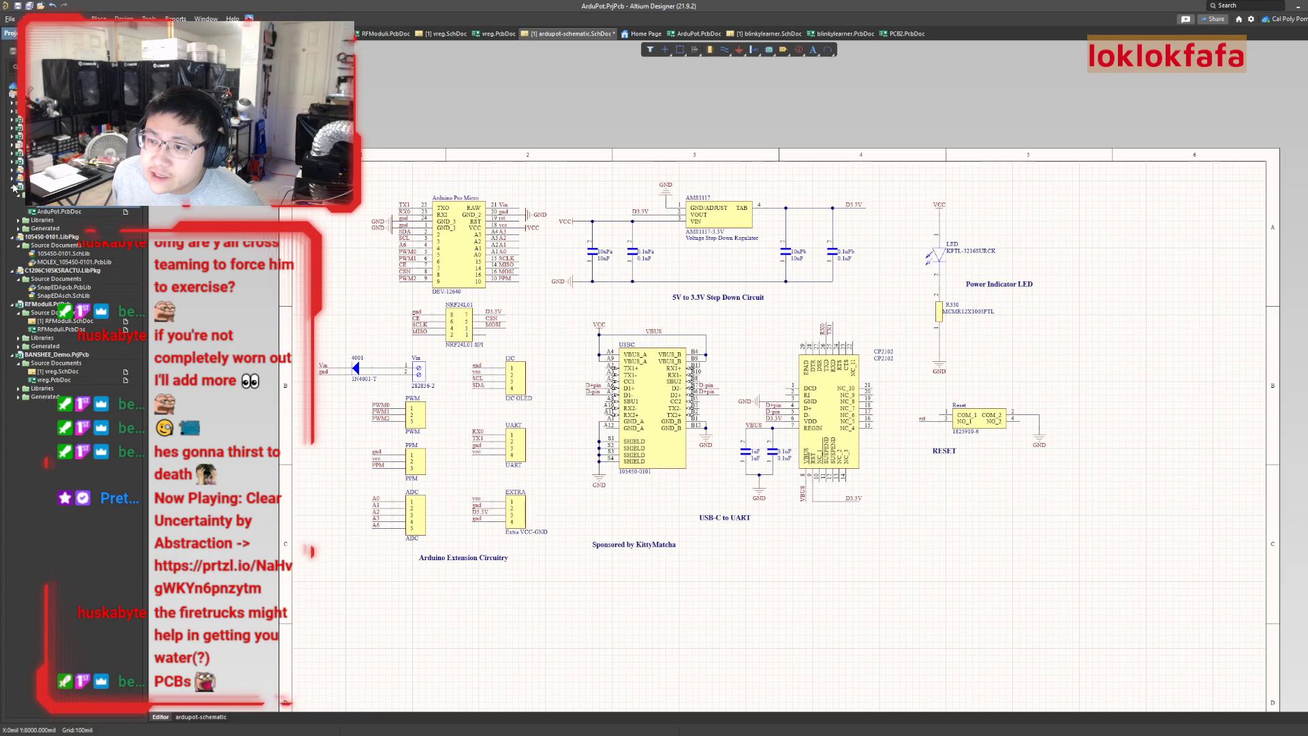
{"action": "scroll", "coordinate": [14, 183], "scroll_direction": "down", "scroll_amount": 3}
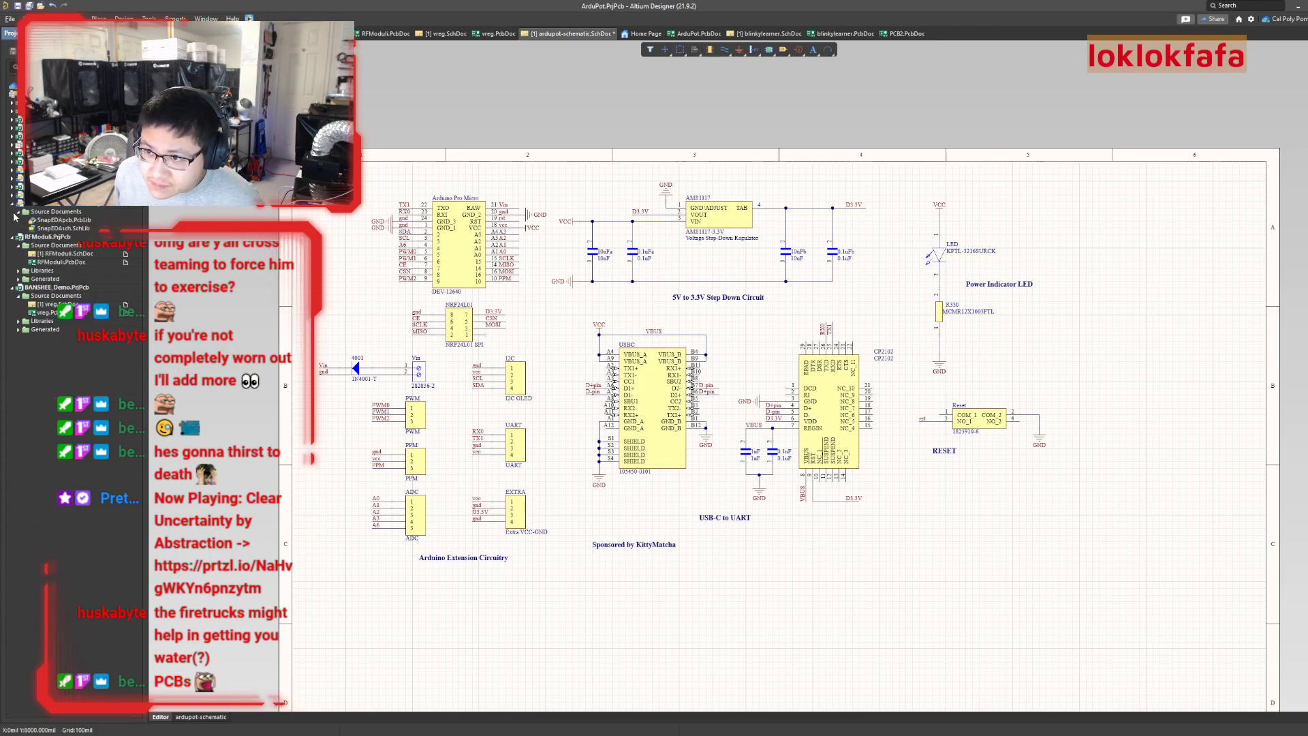
{"action": "scroll", "coordinate": [13, 215], "scroll_direction": "down", "scroll_amount": 1}
{"action": "left_click", "coordinate": [13, 213]}
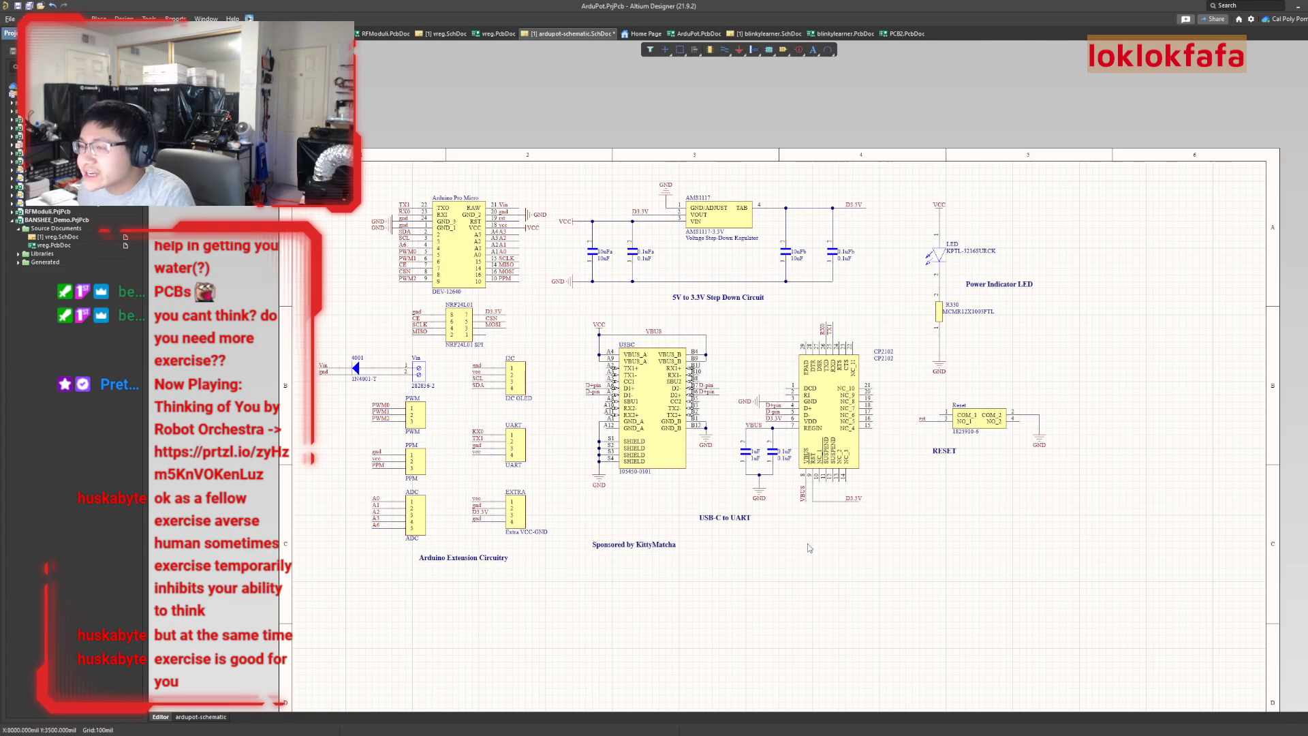
{"action": "key", "text": "ctrl+s"}
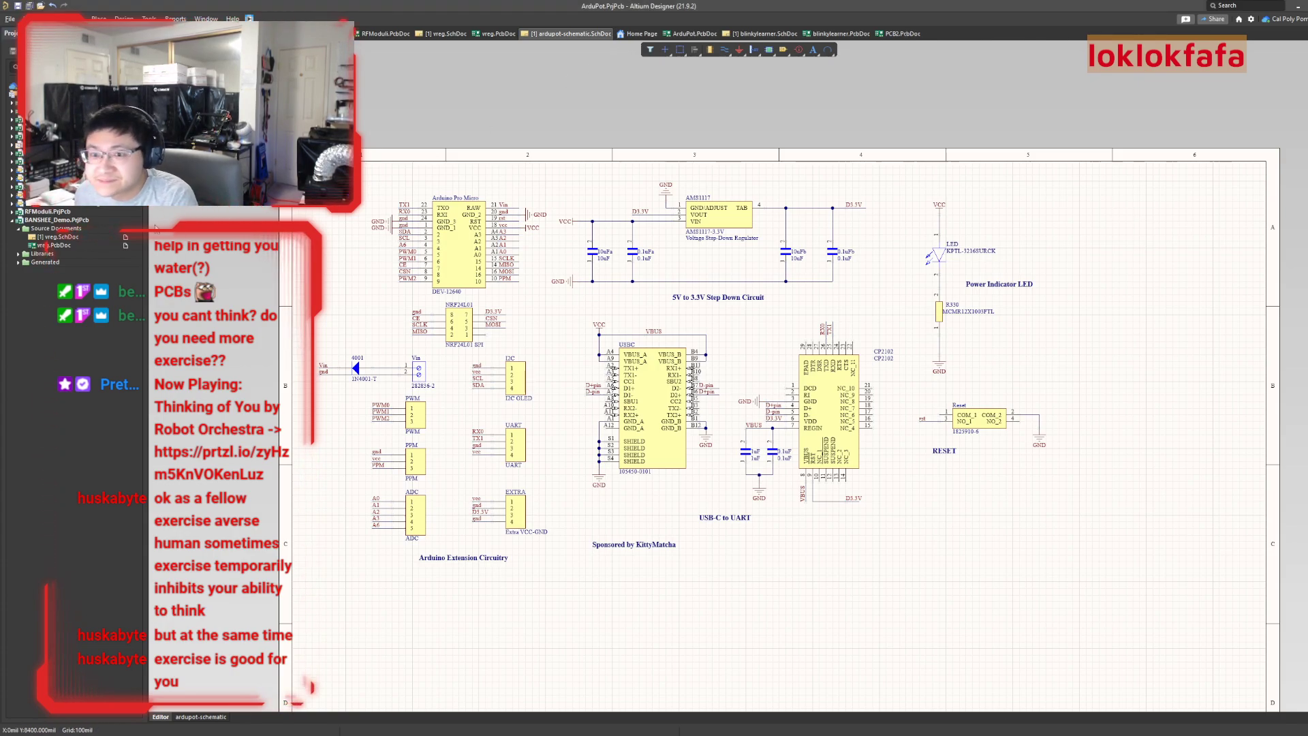
{"action": "left_click", "coordinate": [12, 220]}
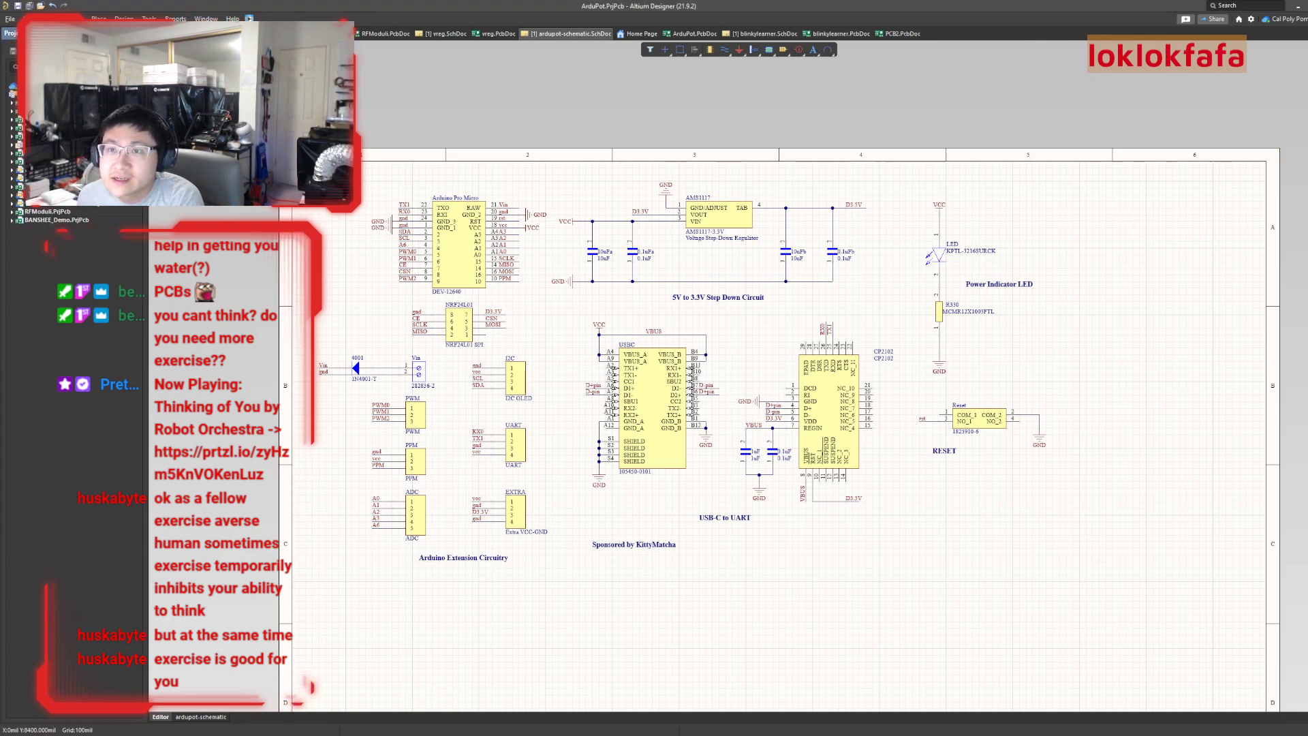
Create an empty local PCB project named RCDriver in the Documents\Projects folder
{"action": "left_click", "coordinate": [11, 19]}
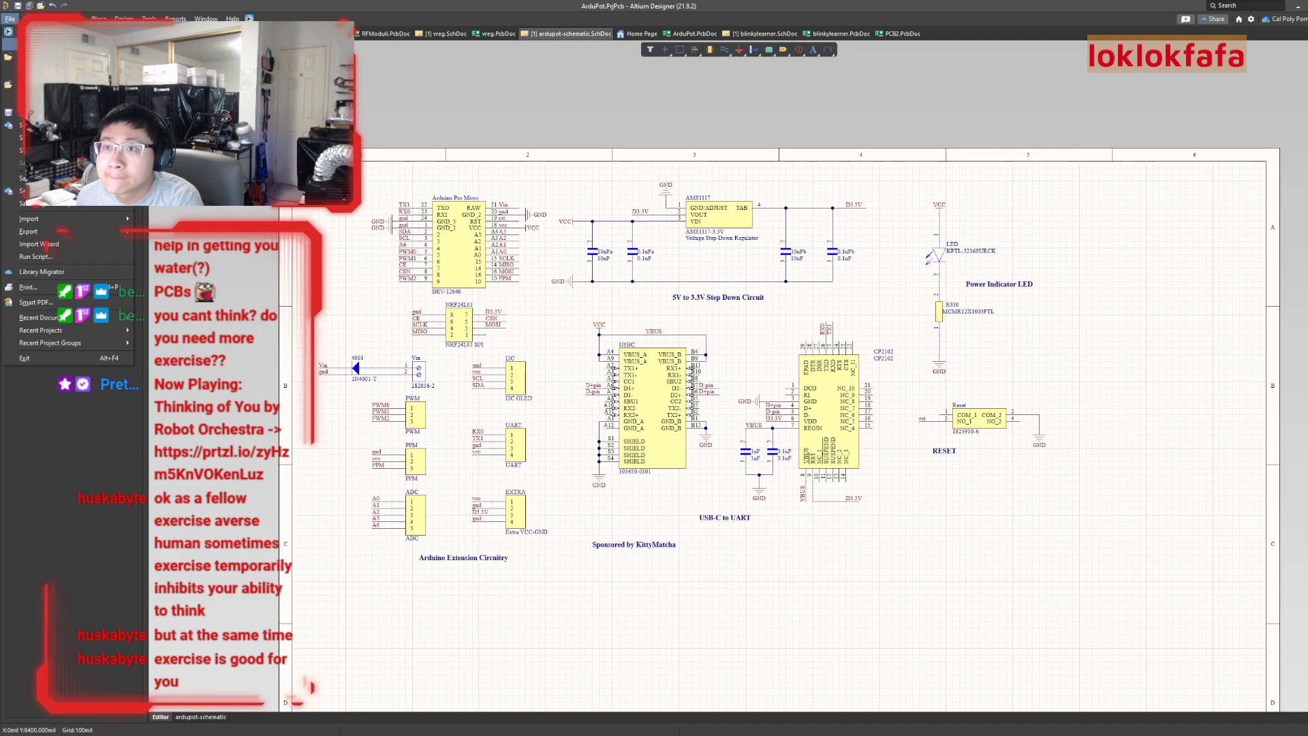
{"action": "left_click", "coordinate": [160, 45]}
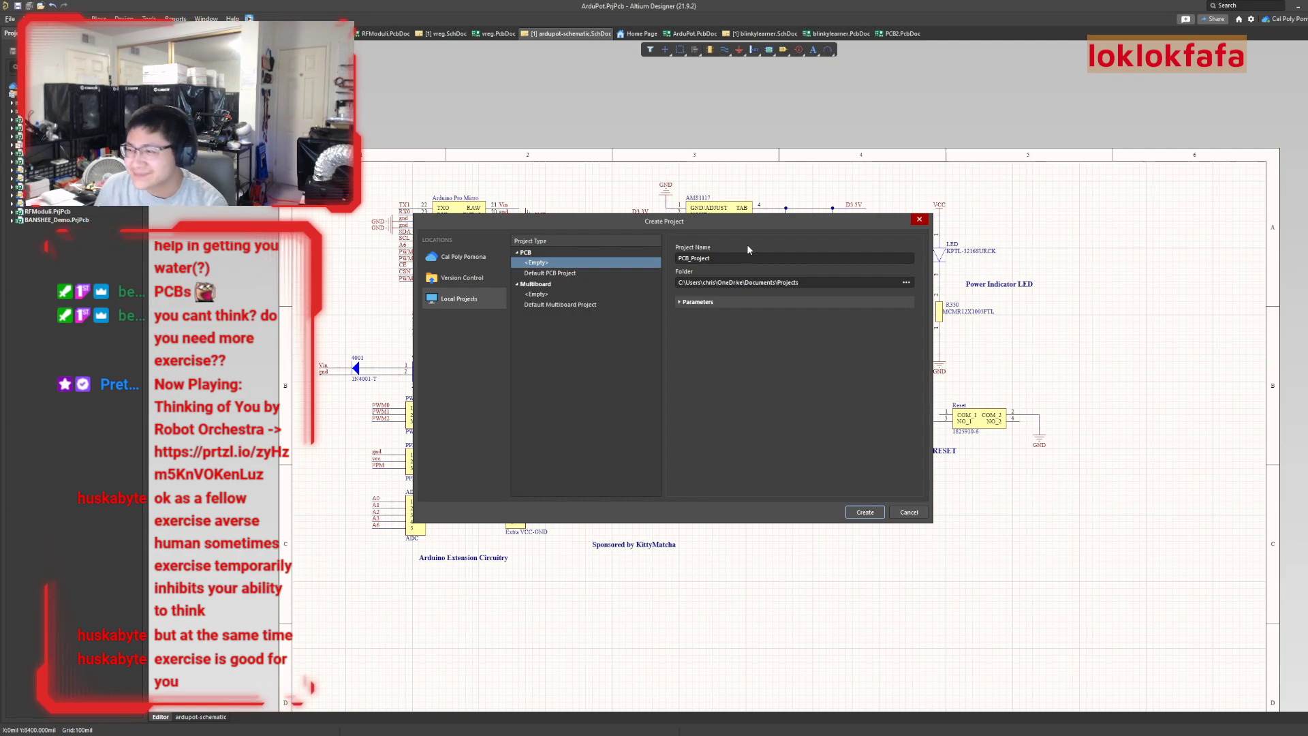
{"action": "double_click", "coordinate": [733, 259]}
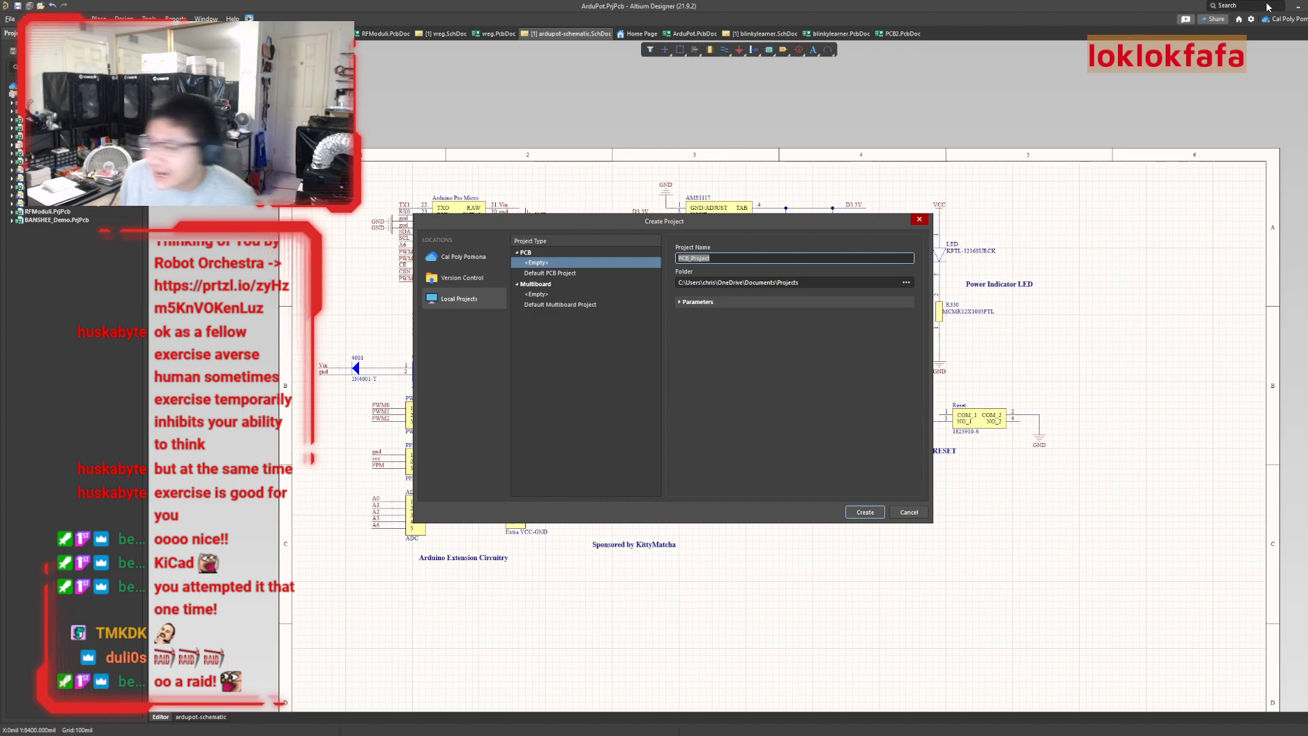
{"action": "type", "text": "RC"}
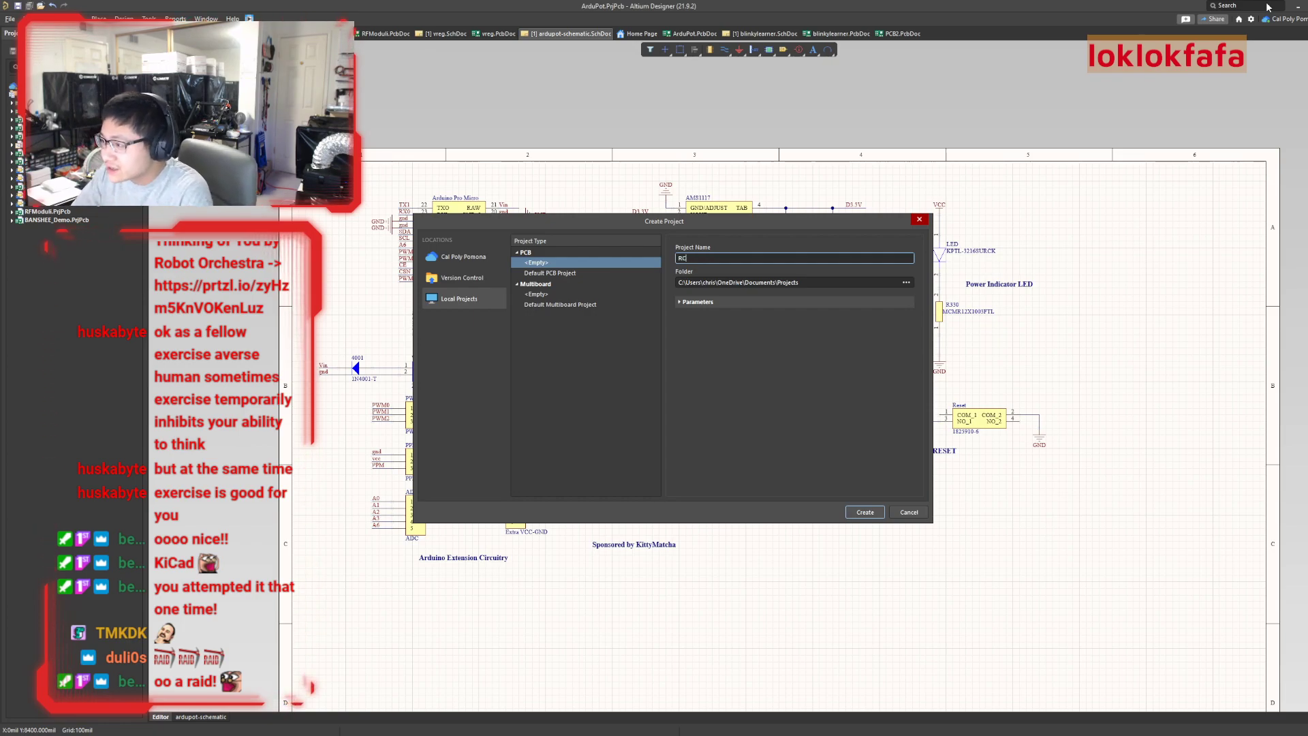
{"action": "key", "text": "BackSpace"}
{"action": "key", "text": "BackSpace"}
{"action": "key", "text": "BackSpace"}
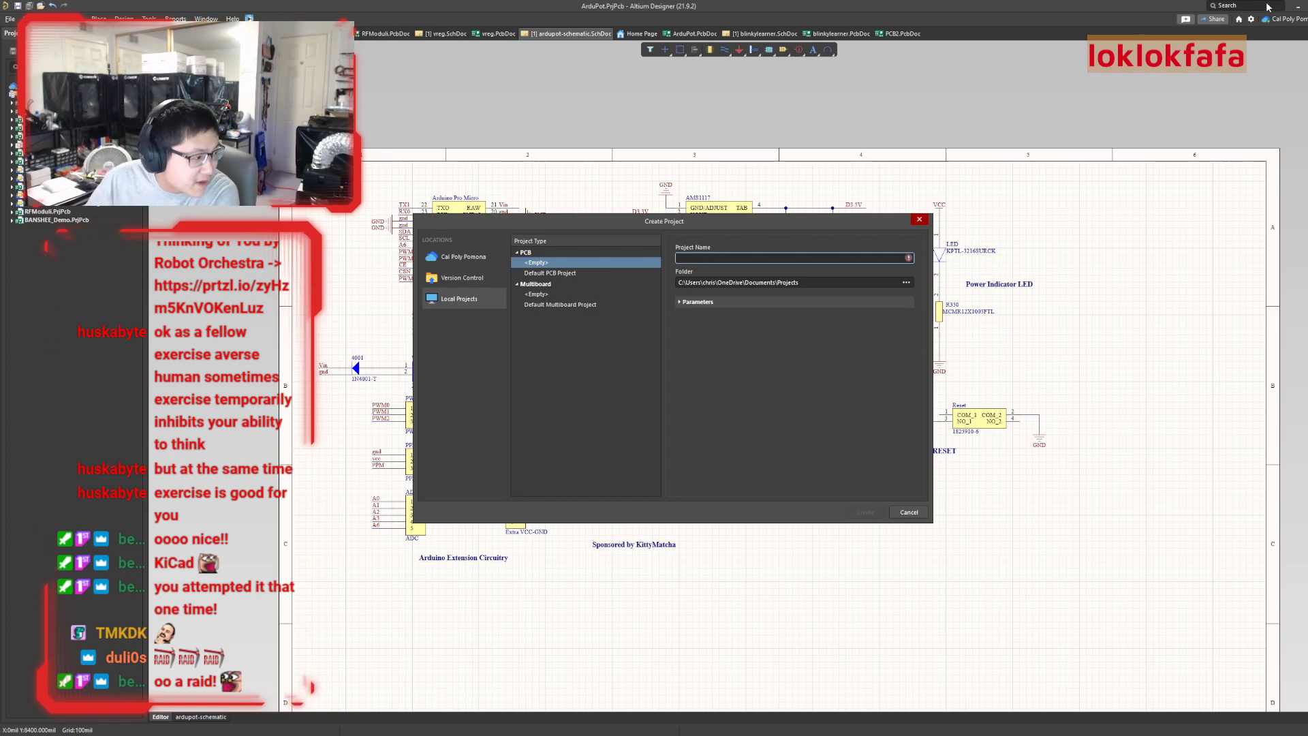
{"action": "type", "text": "R"}
{"action": "key", "text": "BackSpace"}
{"action": "type", "text": "RCDriver"}
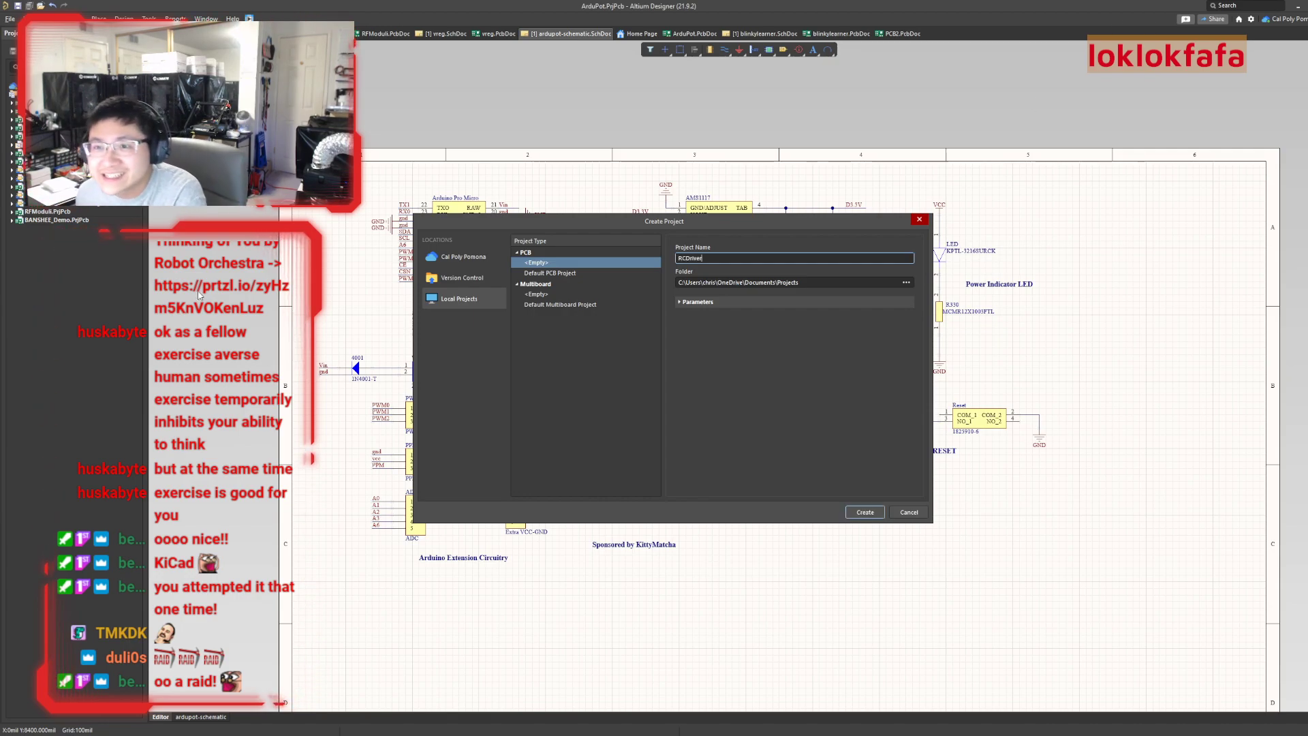
{"action": "left_click", "coordinate": [851, 515]}
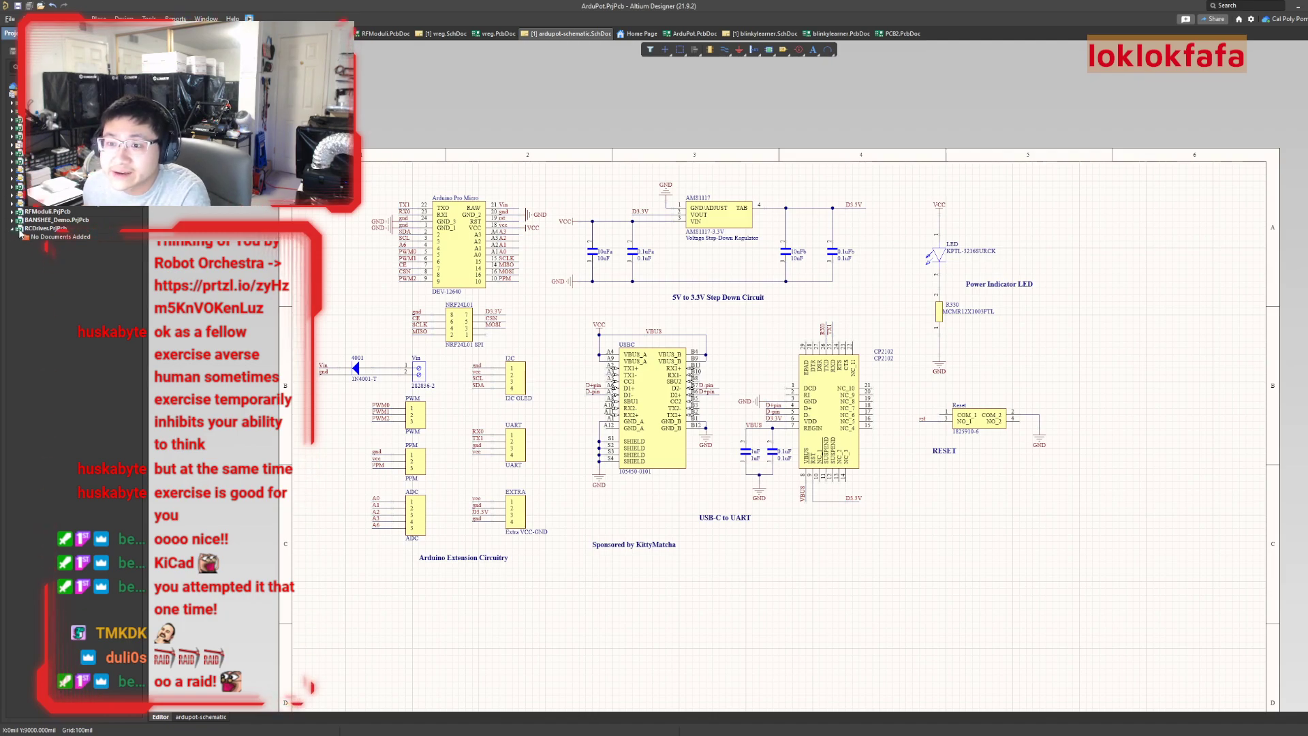
Create a new blank schematic sheet and close the Home Page
{"action": "left_click", "coordinate": [10, 18]}
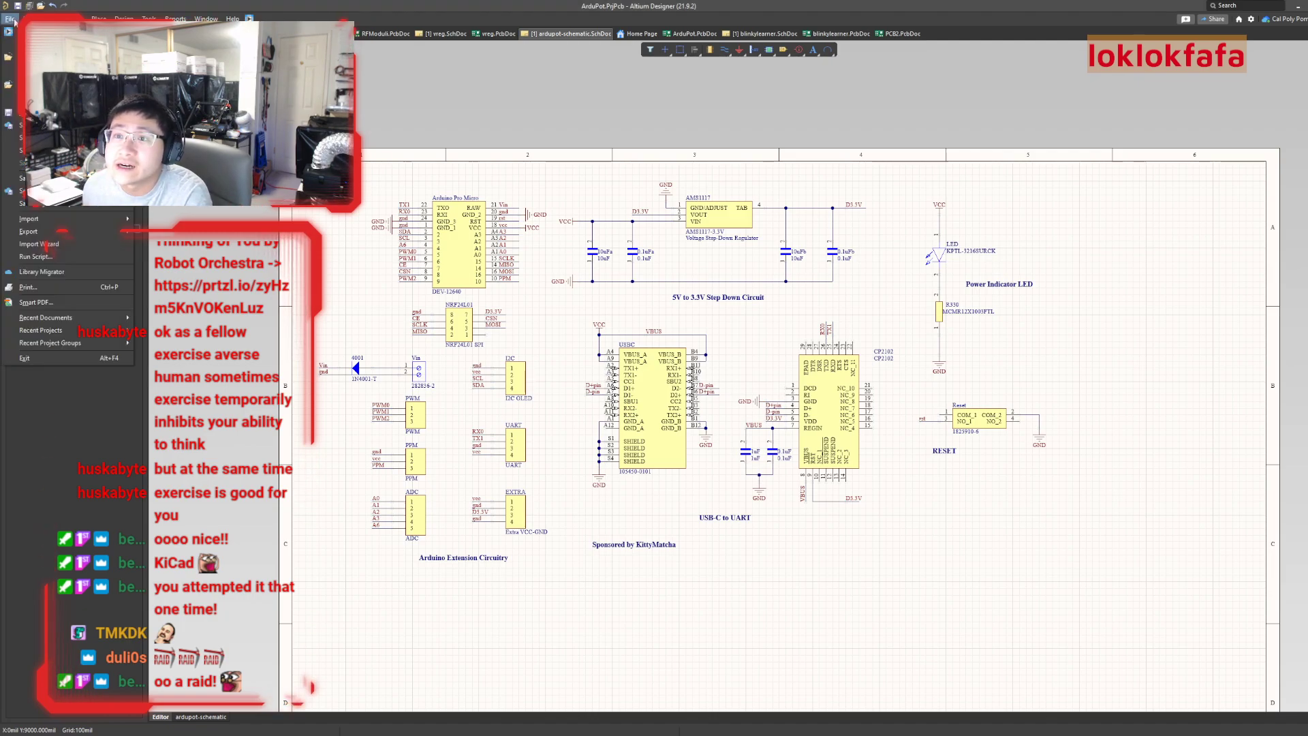
{"action": "left_click", "coordinate": [167, 59]}
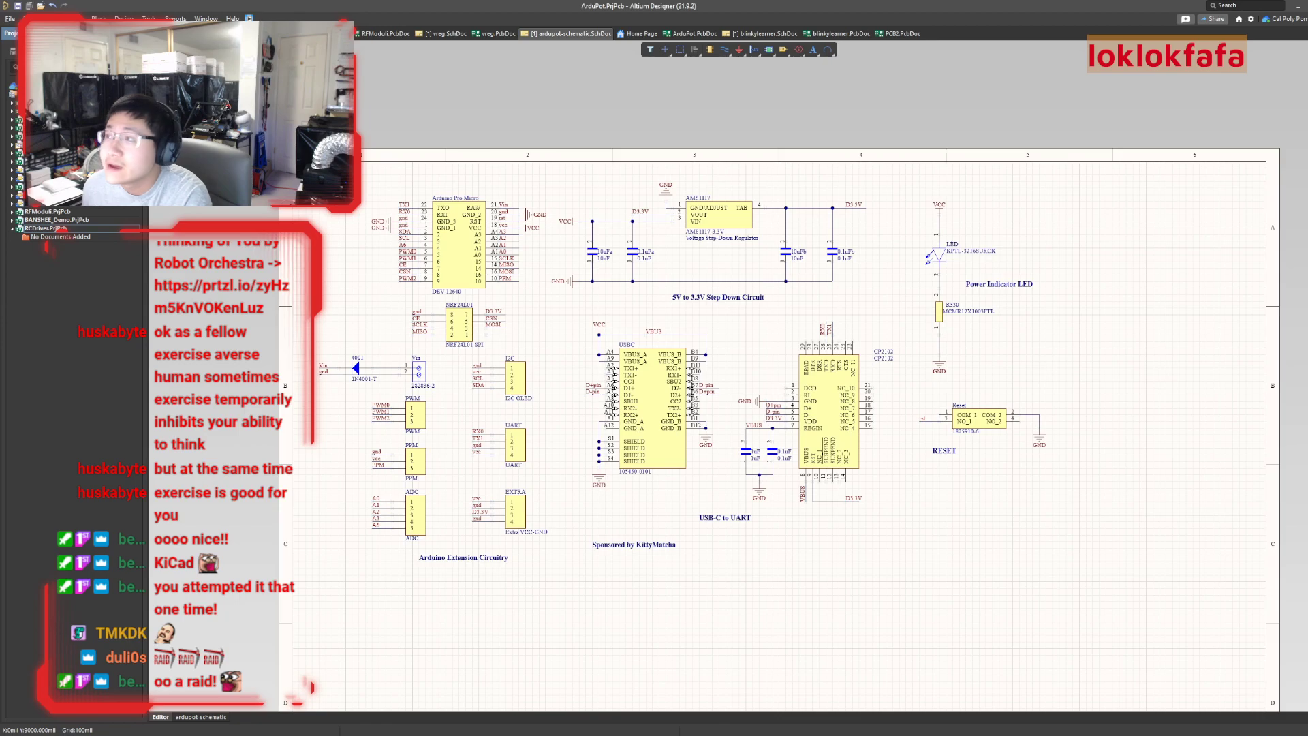
{"action": "left_click_drag", "start_coordinate": [651, 34], "coordinate": [1032, 35]}
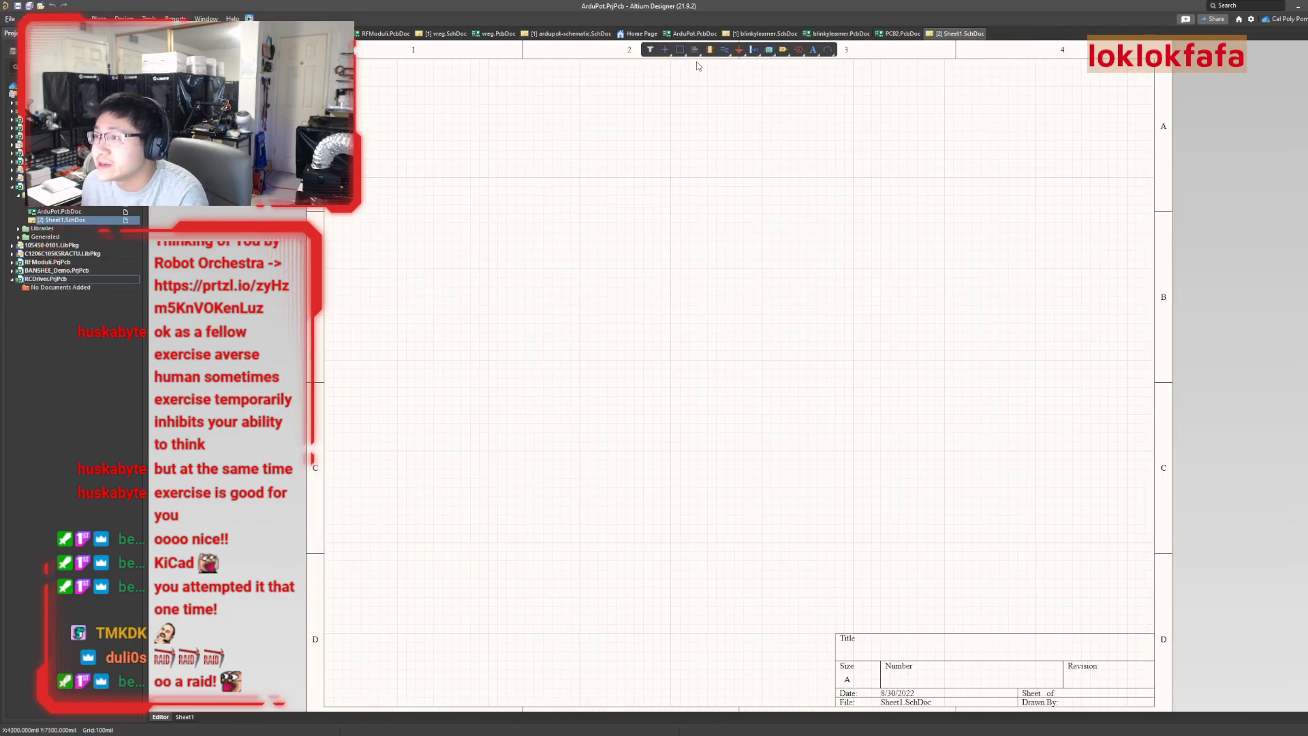
{"action": "right_click", "coordinate": [640, 34]}
{"action": "left_click", "coordinate": [648, 45]}
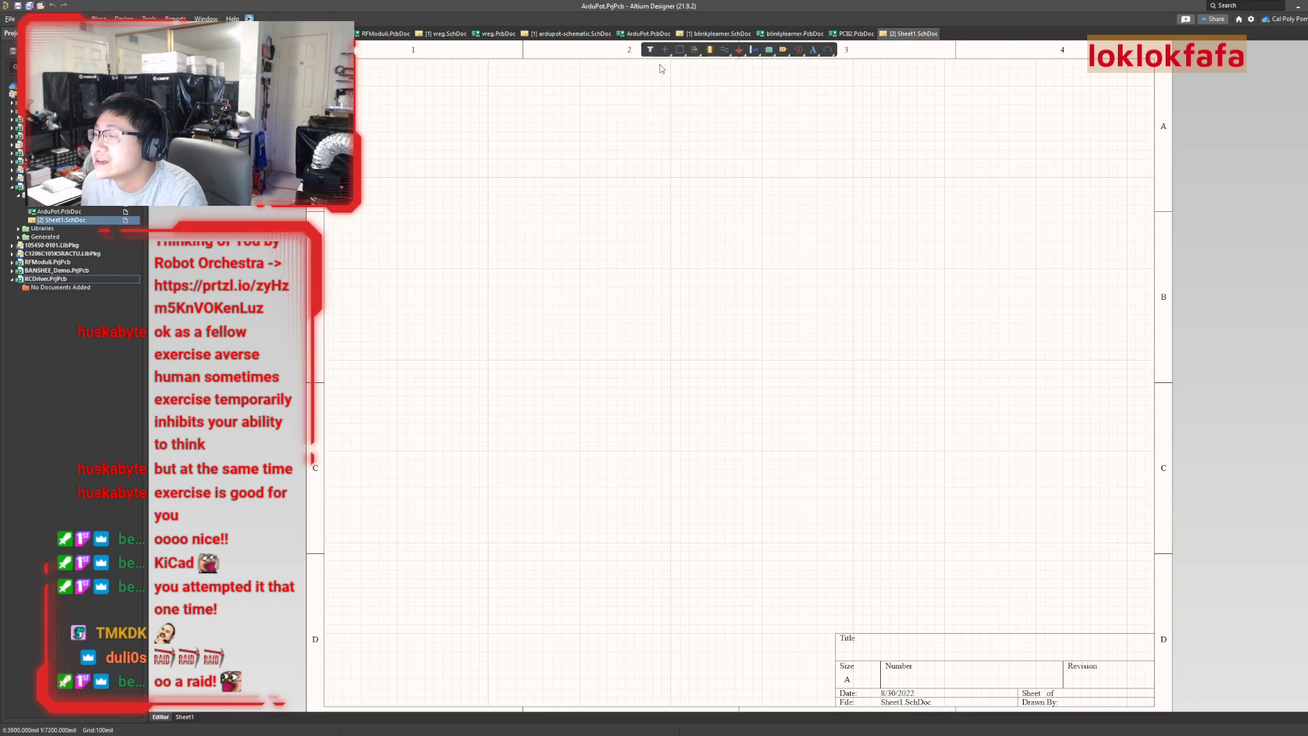
Save the new schematic sheet as RCDriver.SchDoc in the Projects\RCDriver folder
{"action": "key", "text": "ctrl+s"}
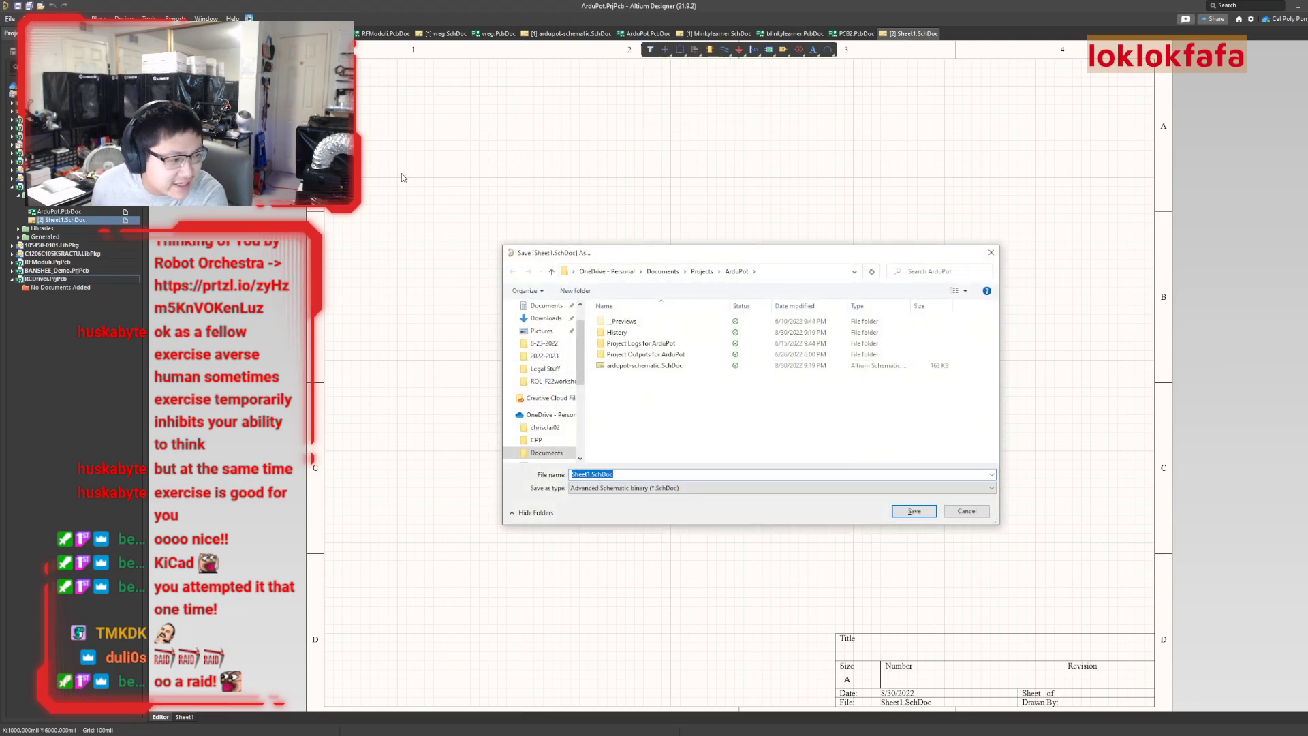
{"action": "left_click", "coordinate": [702, 271]}
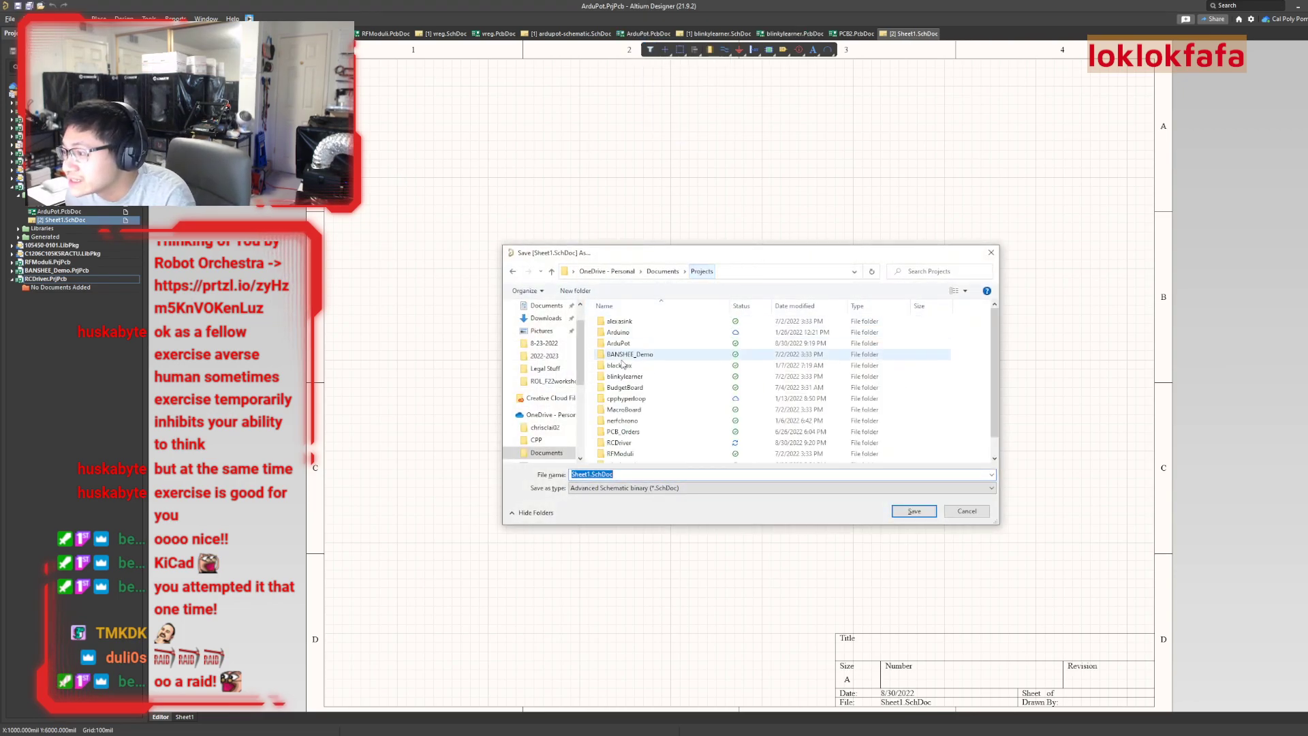
{"action": "scroll", "coordinate": [654, 408], "scroll_direction": "down", "scroll_amount": 2}
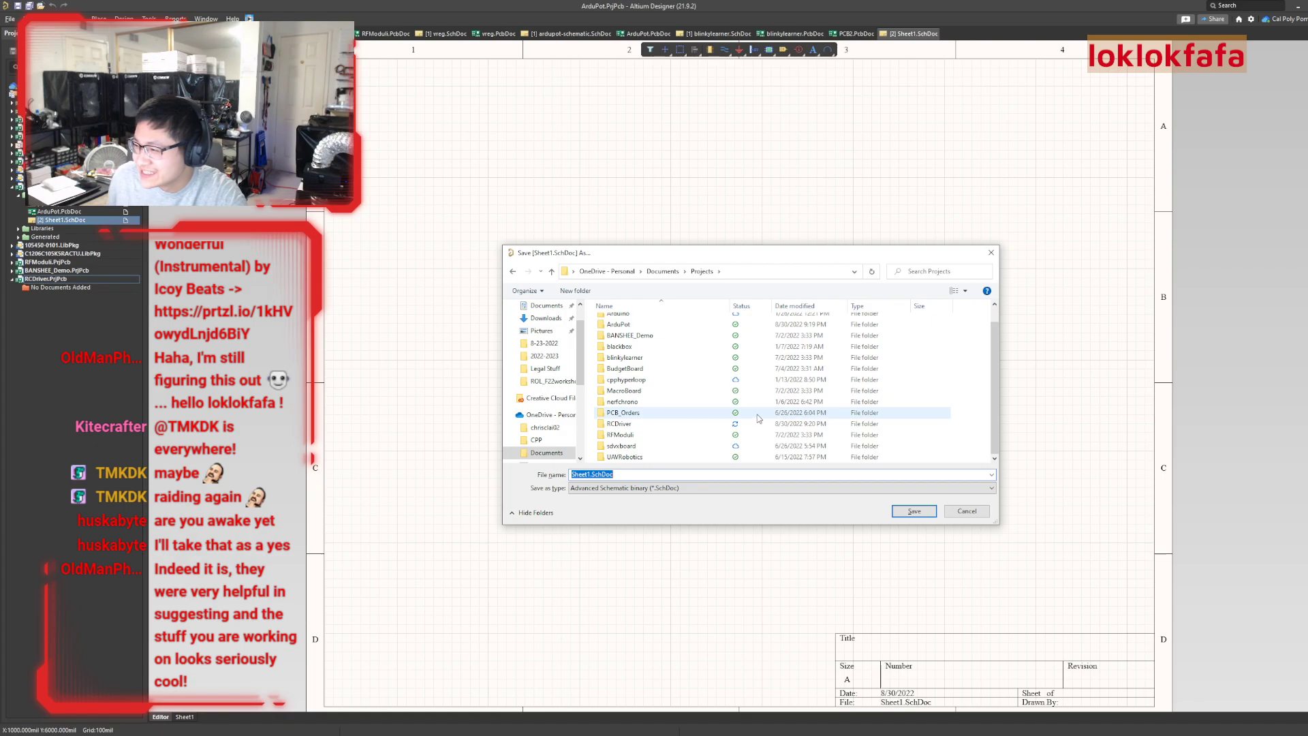
{"action": "double_click", "coordinate": [690, 424]}
{"action": "left_click", "coordinate": [587, 474]}
{"action": "left_click_drag", "start_coordinate": [587, 475], "coordinate": [566, 475]}
{"action": "key", "text": "BackSpace"}
{"action": "type", "text": "RC"}
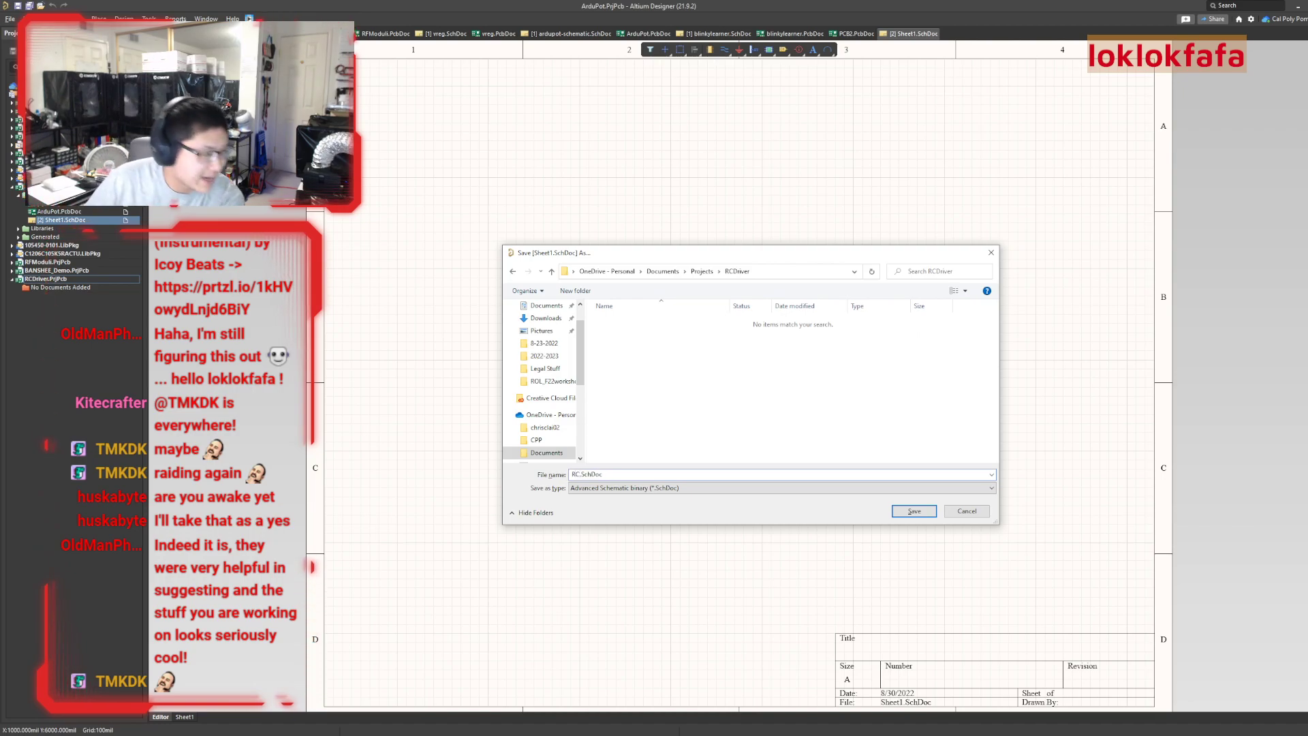
{"action": "type", "text": "D"}
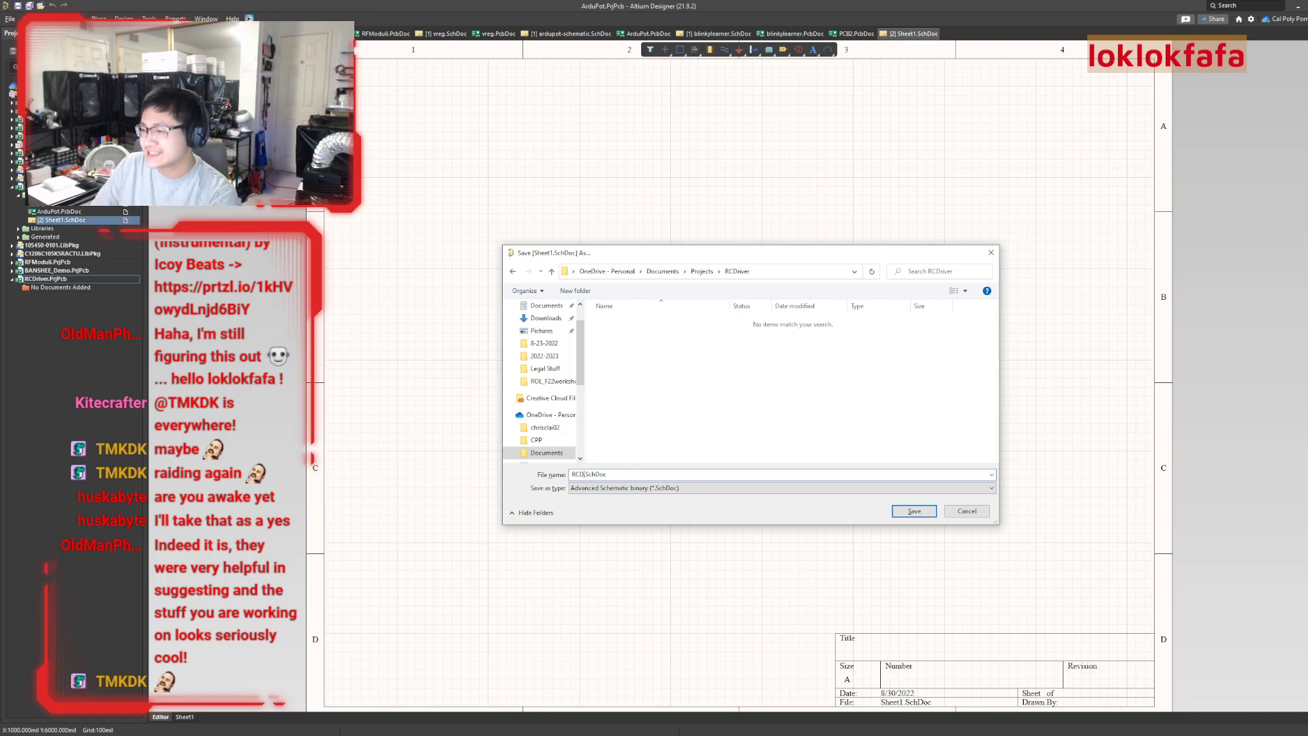
{"action": "type", "text": "river"}
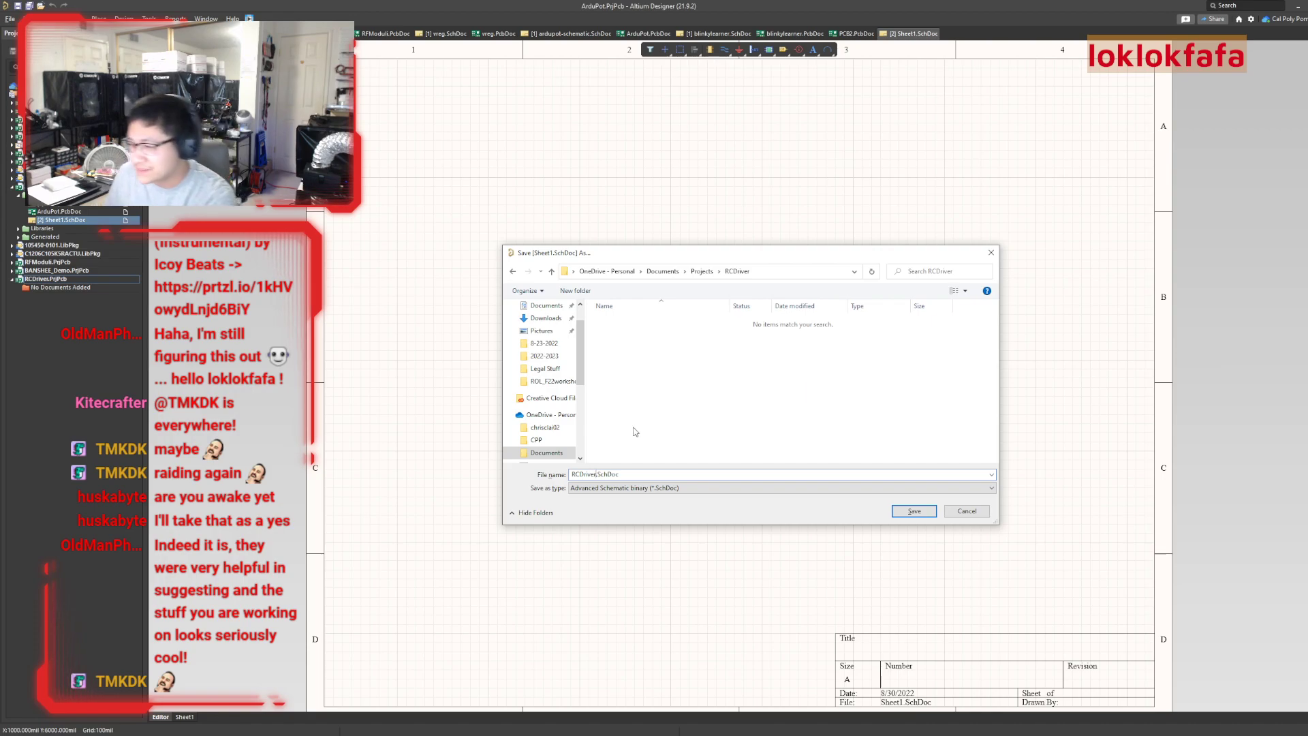
{"action": "left_click", "coordinate": [914, 512]}
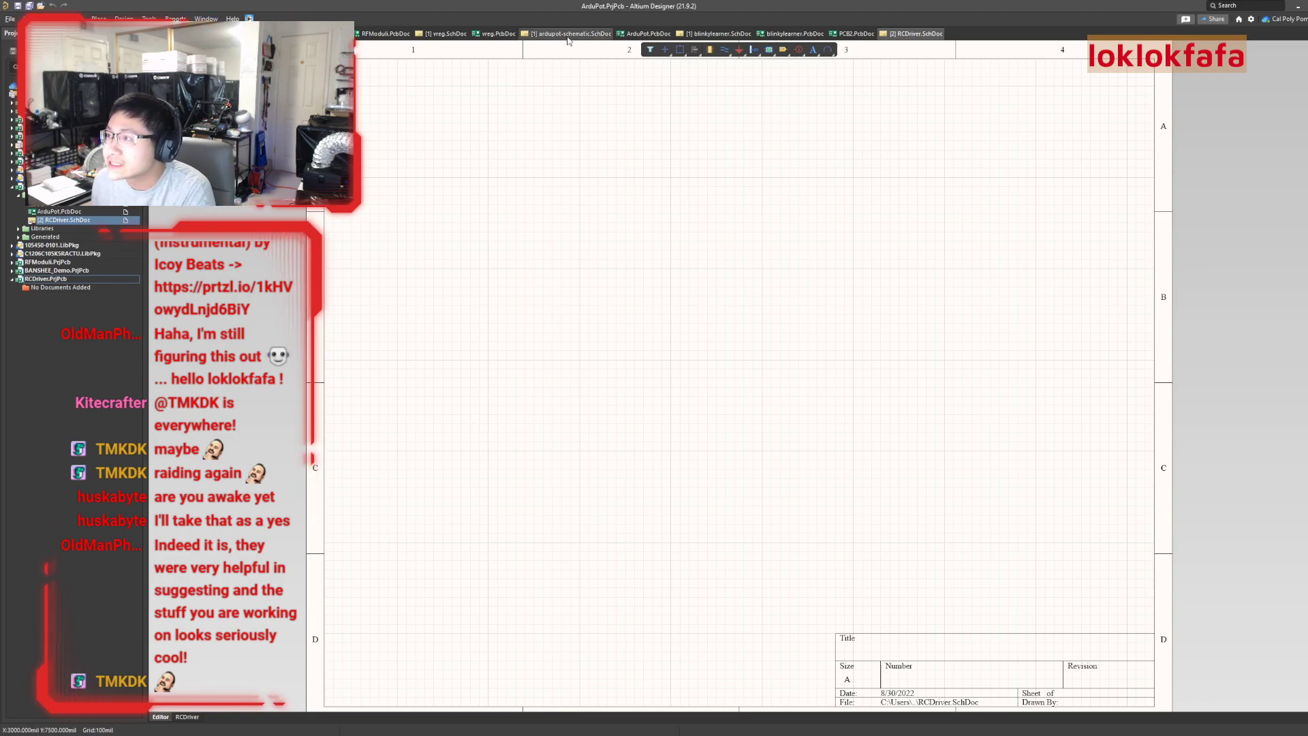
Find the Nordic Semiconductor NRF24L01 in the Library Loader, add it to the design and close the loader
{"action": "left_click", "coordinate": [250, 19]}
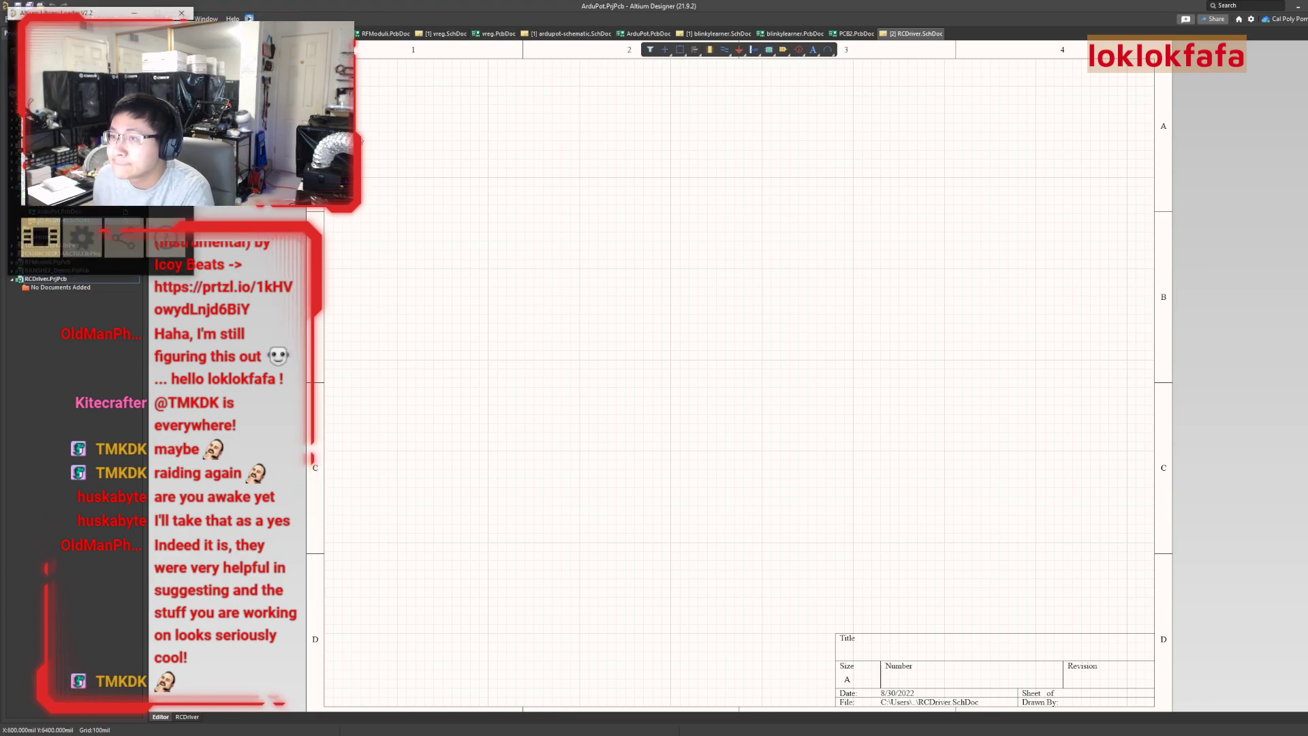
{"action": "left_click_drag", "start_coordinate": [82, 13], "coordinate": [363, 225]}
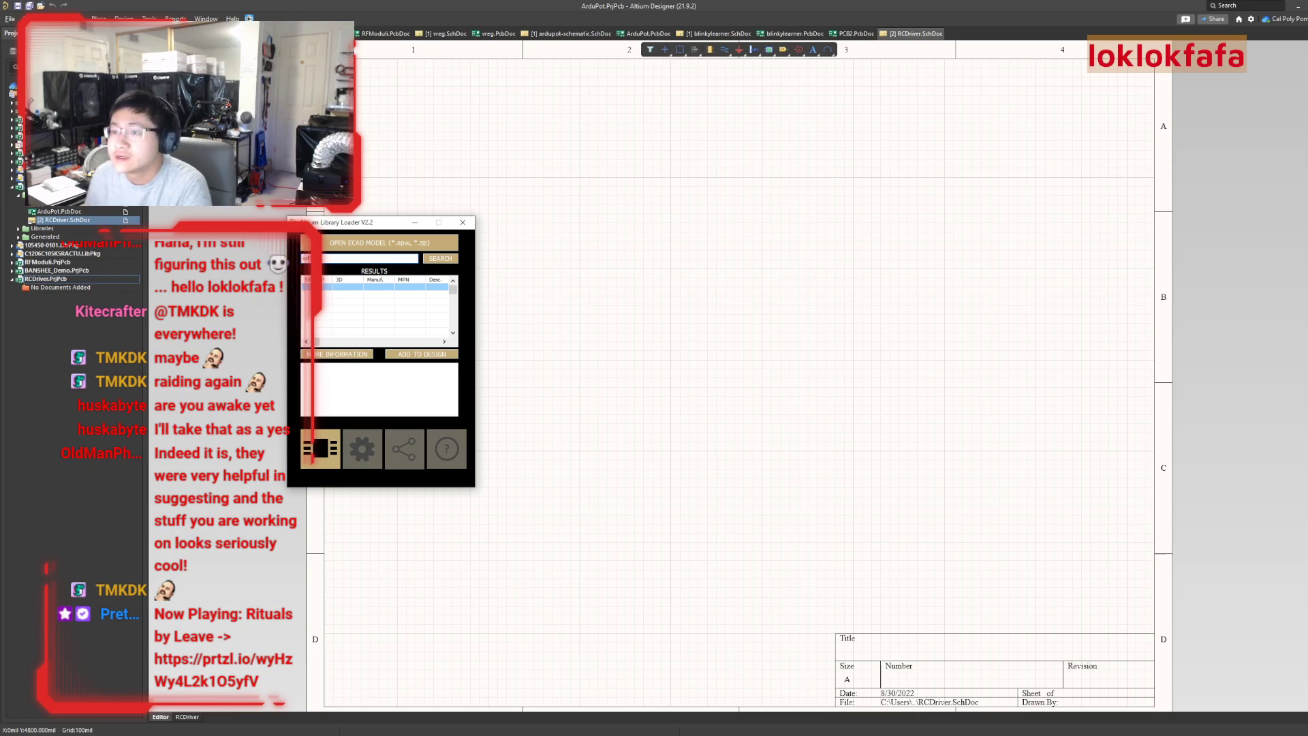
{"action": "left_click", "coordinate": [447, 263]}
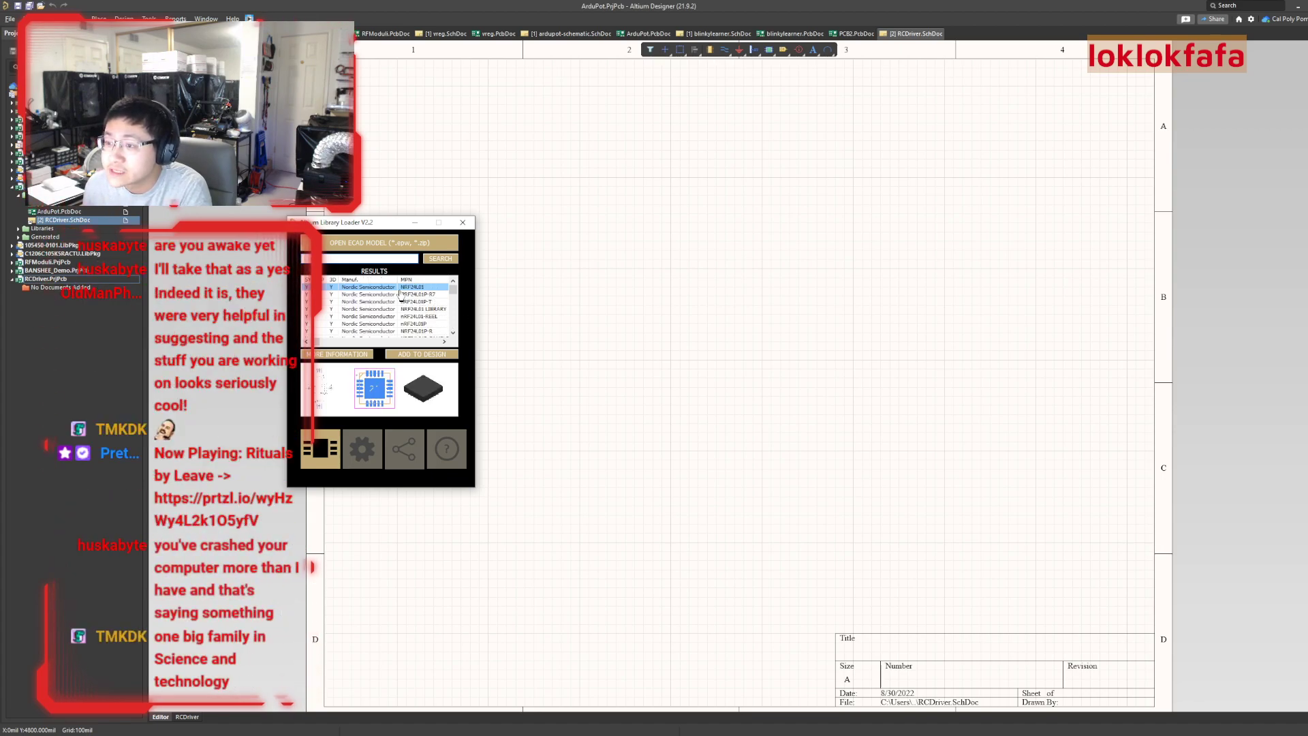
{"action": "left_click", "coordinate": [417, 354]}
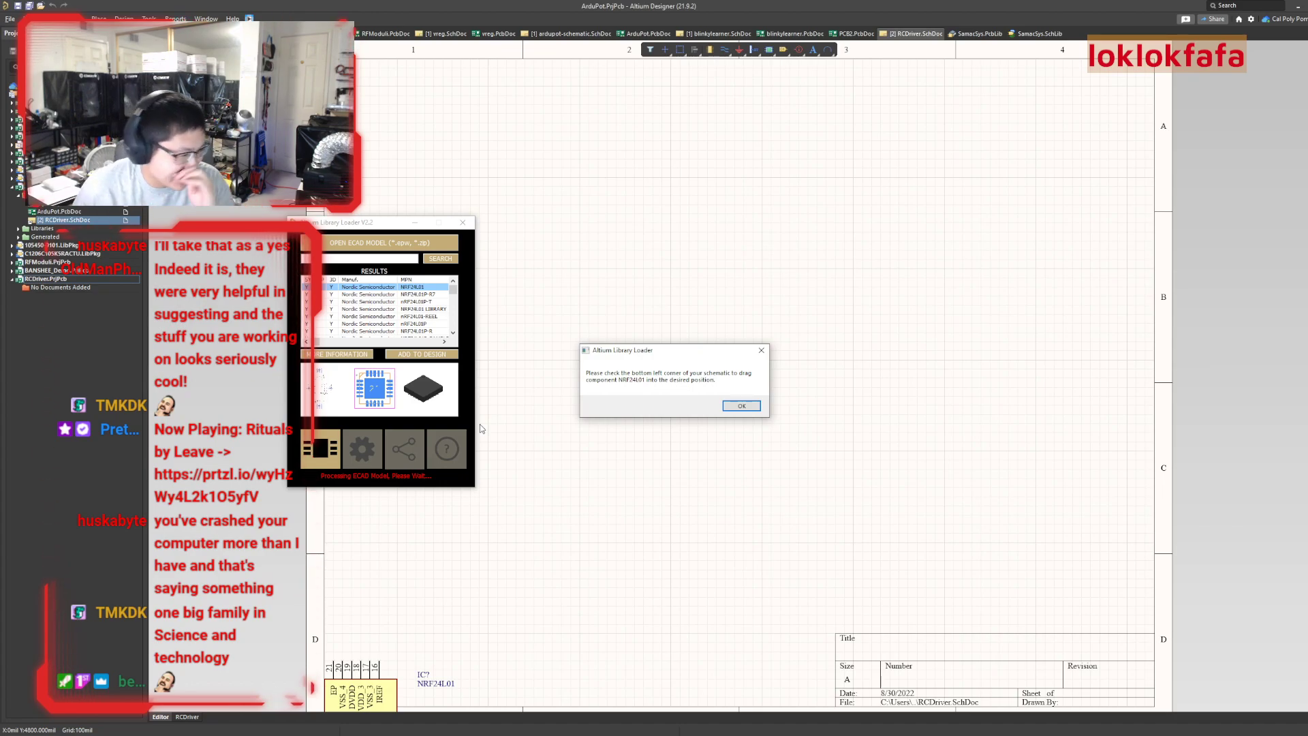
{"action": "left_click", "coordinate": [741, 405]}
{"action": "left_click", "coordinate": [462, 222]}
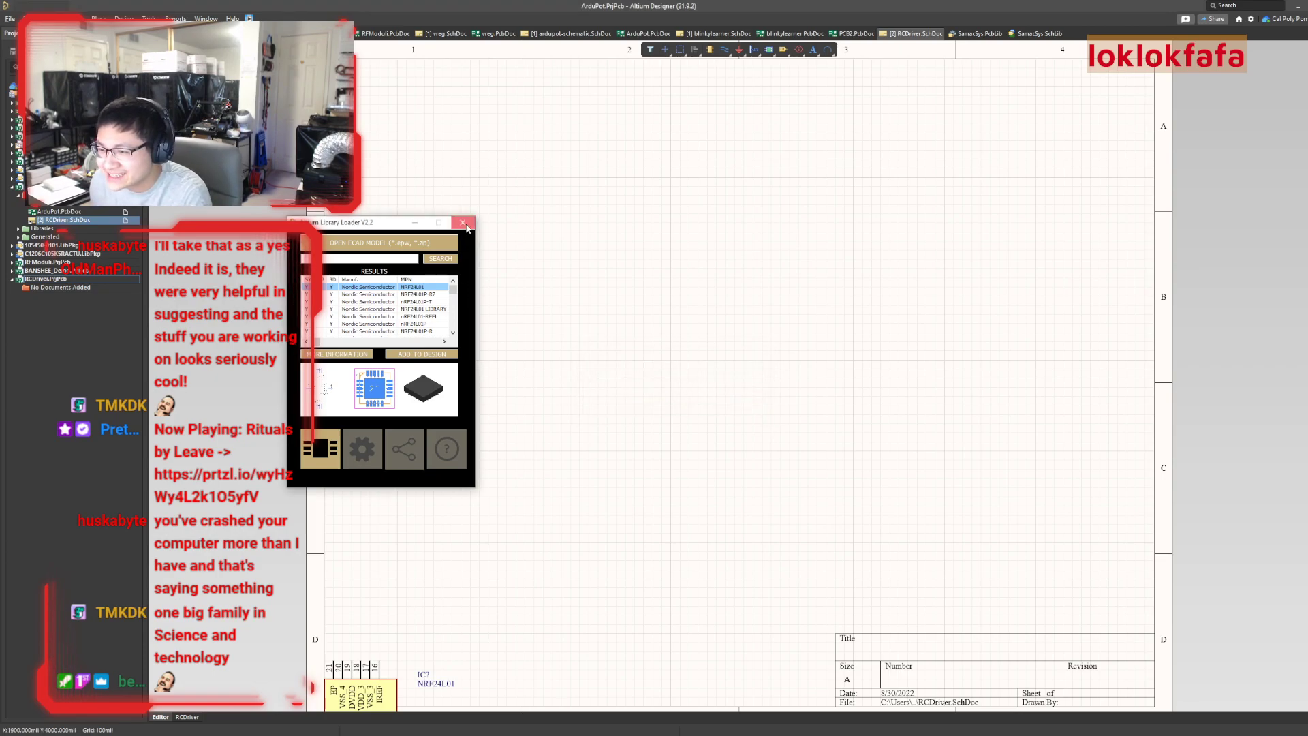
Move the NRF24L01 symbol from the sheet's lower-left corner to near the middle of the schematic
{"action": "left_click", "coordinate": [600, 333]}
{"action": "left_click_drag", "start_coordinate": [603, 335], "coordinate": [668, 263]}
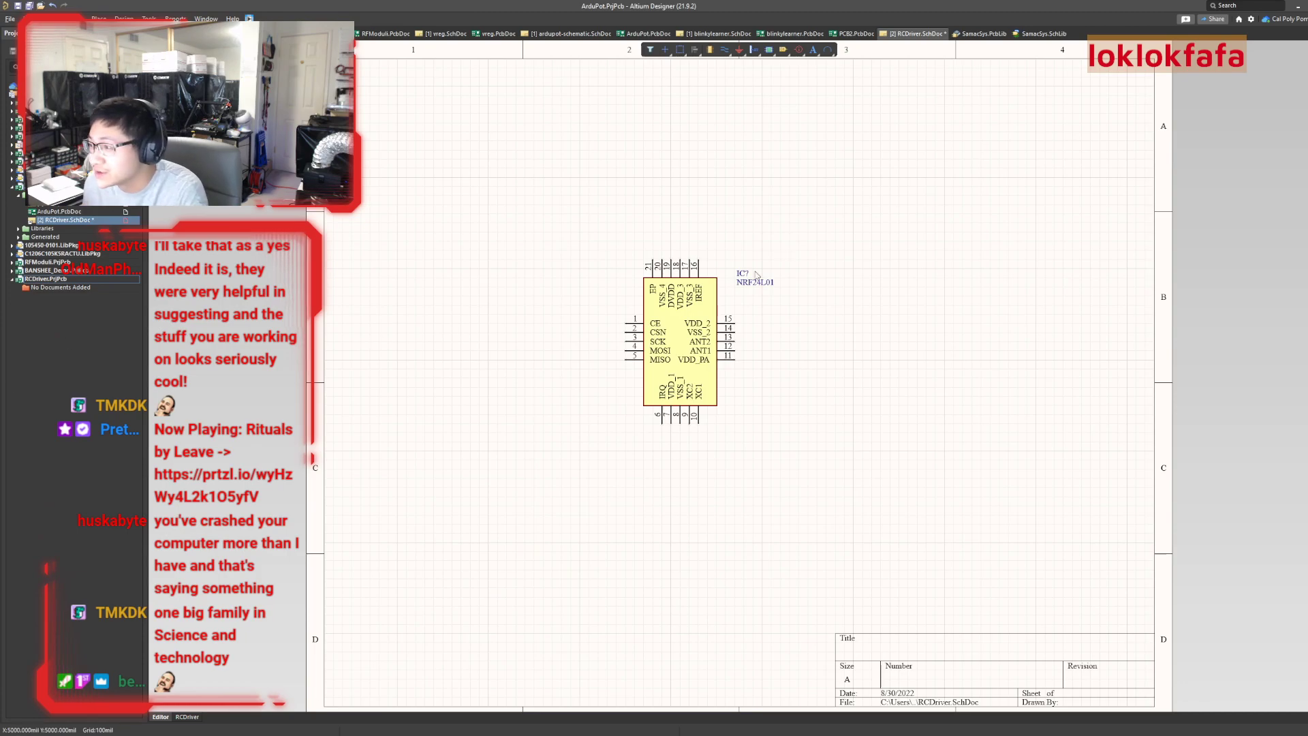
{"action": "left_click_drag", "start_coordinate": [716, 297], "coordinate": [753, 288]}
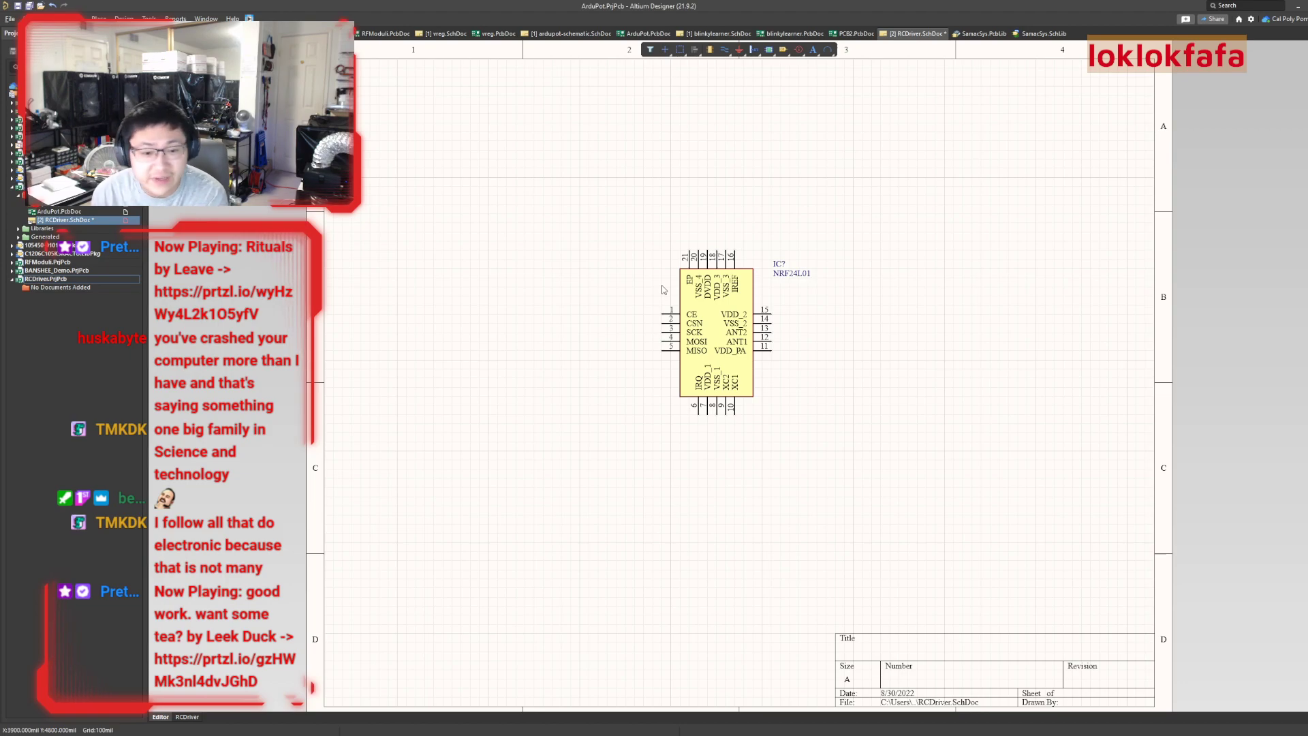
Delete the NRF24L01 symbol from the RCDriver schematic
{"action": "left_click", "coordinate": [694, 287]}
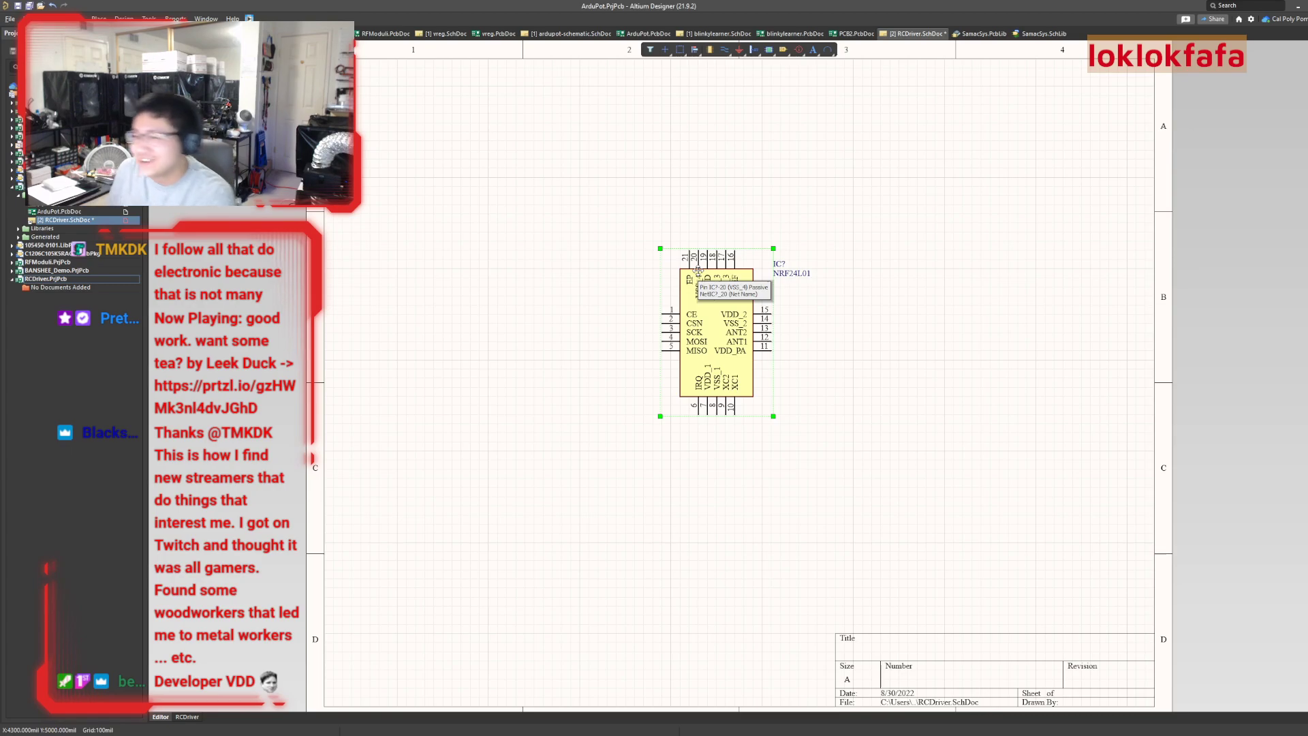
{"action": "left_click", "coordinate": [589, 154]}
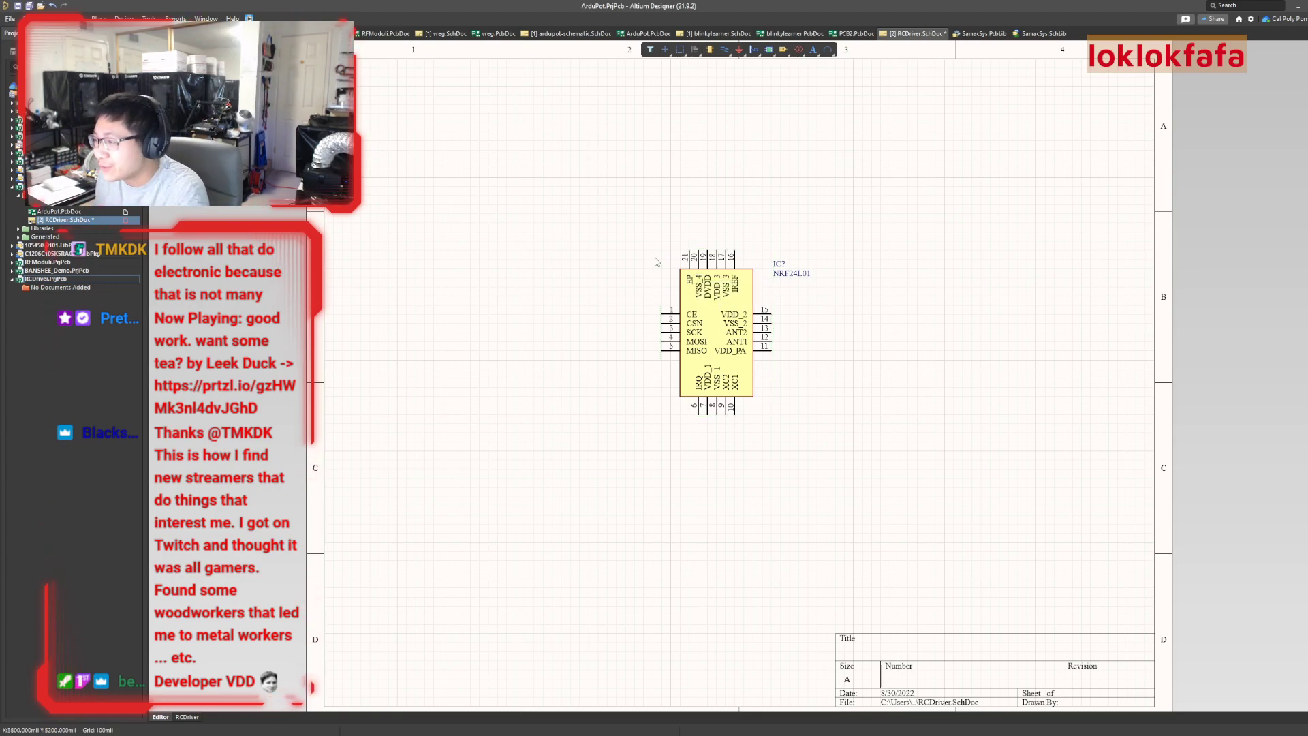
{"action": "left_click", "coordinate": [689, 302]}
{"action": "key", "text": "Delete"}
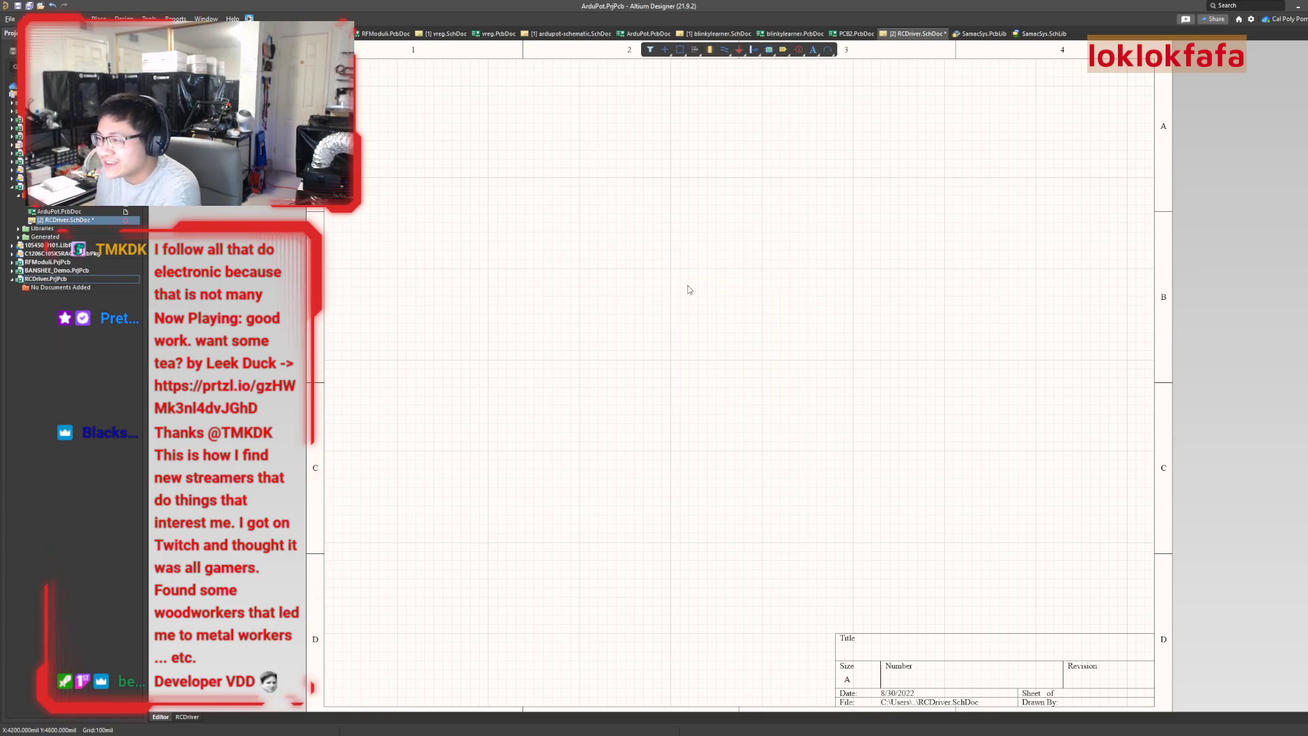
Search the Library Loader for nrf24l01+
{"action": "left_click", "coordinate": [249, 19]}
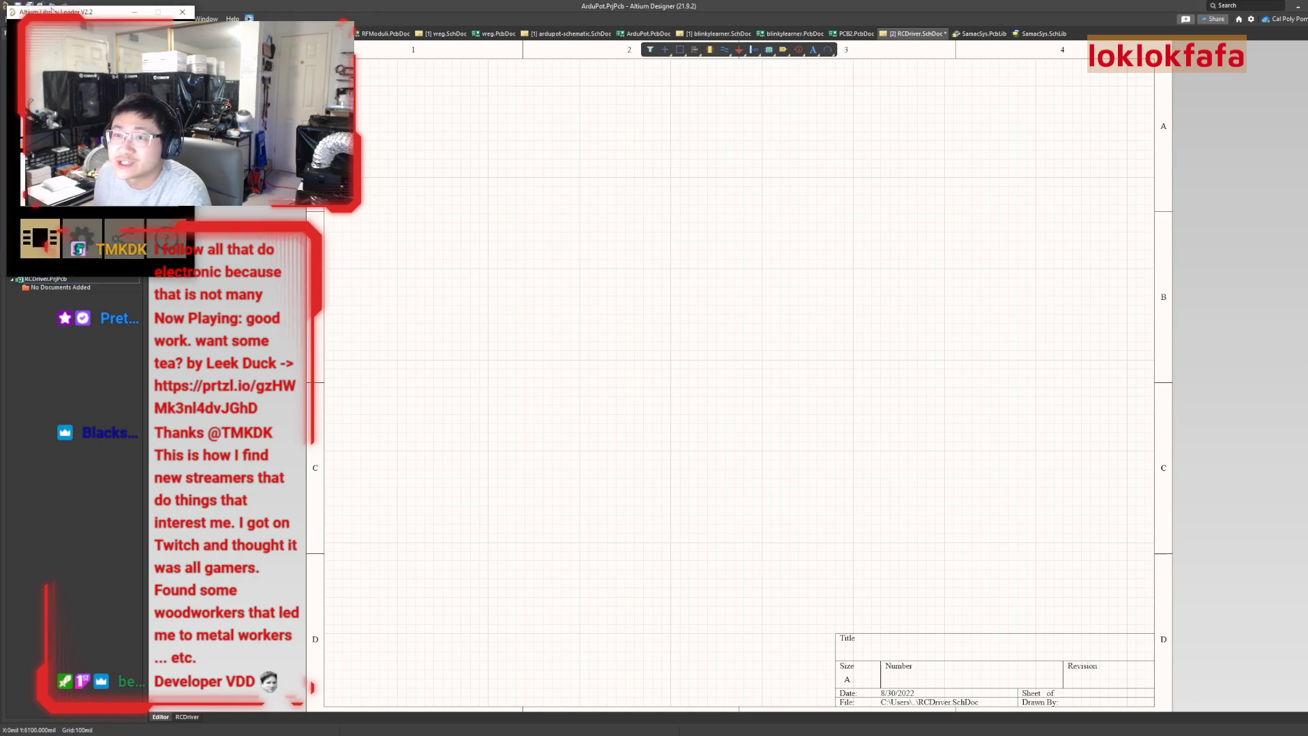
{"action": "left_click_drag", "start_coordinate": [53, 11], "coordinate": [435, 236]}
{"action": "left_click", "coordinate": [455, 266]}
{"action": "type", "text": "nrf24l01+"}
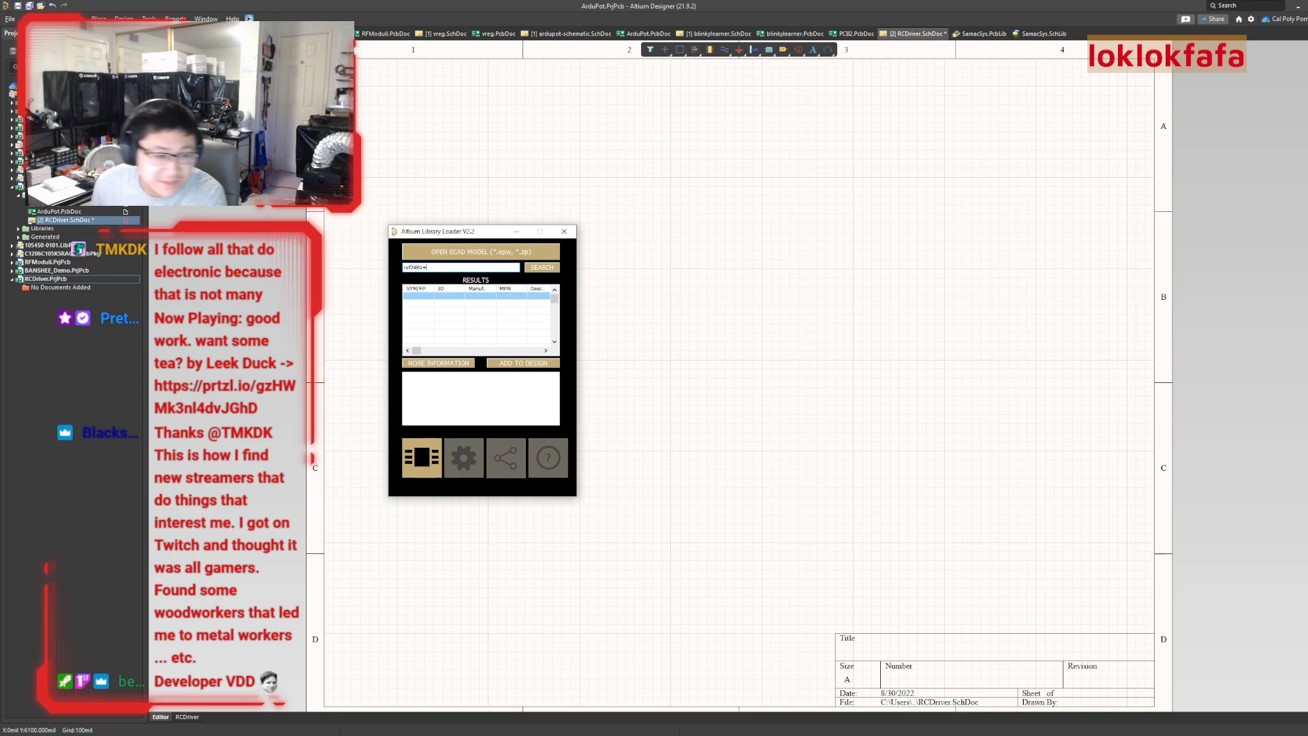
{"action": "key", "text": "Return"}
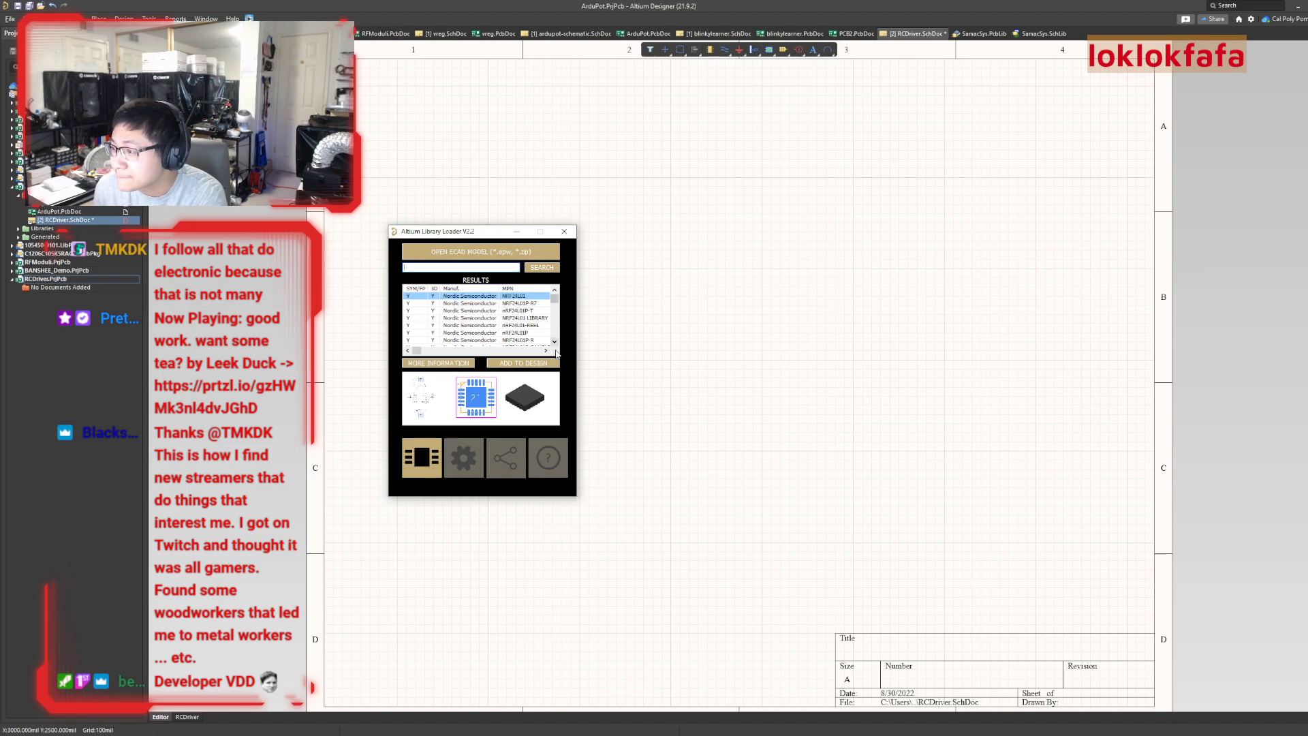
Examine the descriptions and model previews of the NRF24L01 variants in the search results, then close the Library Loader
{"action": "left_click_drag", "start_coordinate": [415, 350], "coordinate": [538, 360]}
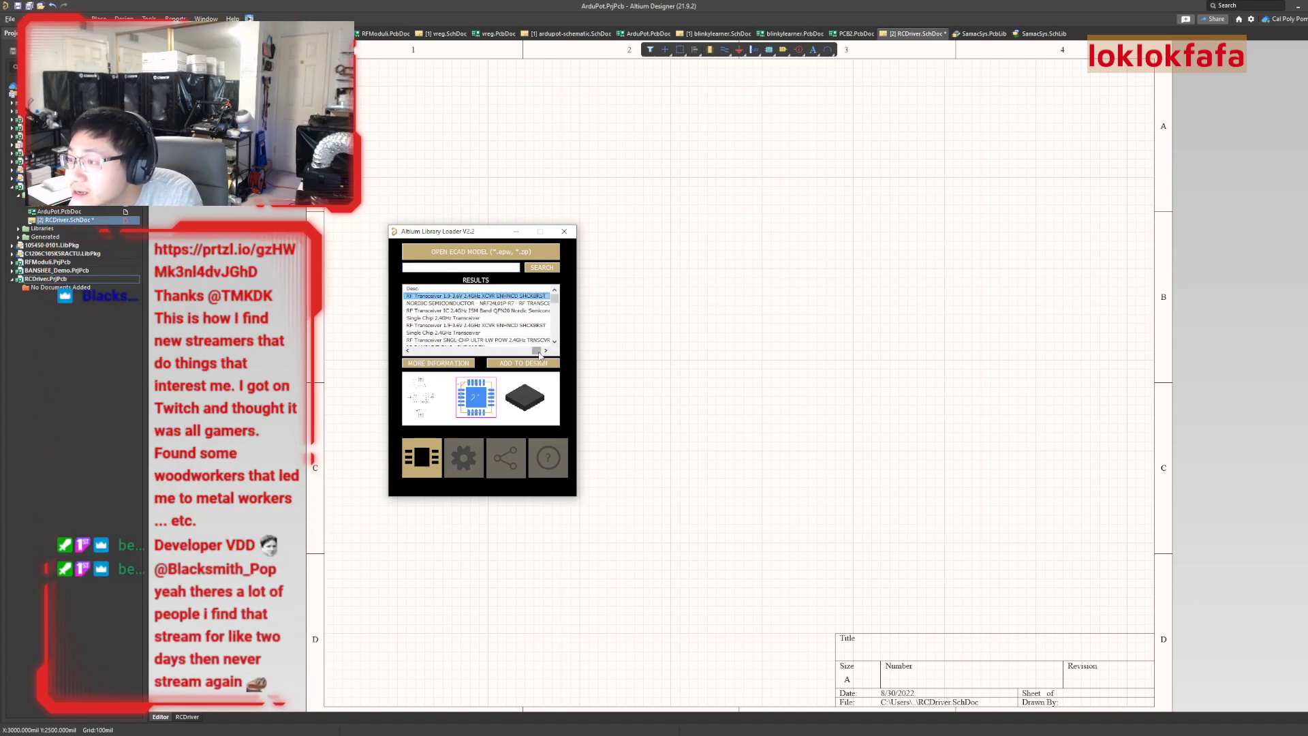
{"action": "left_click_drag", "start_coordinate": [537, 351], "coordinate": [455, 357]}
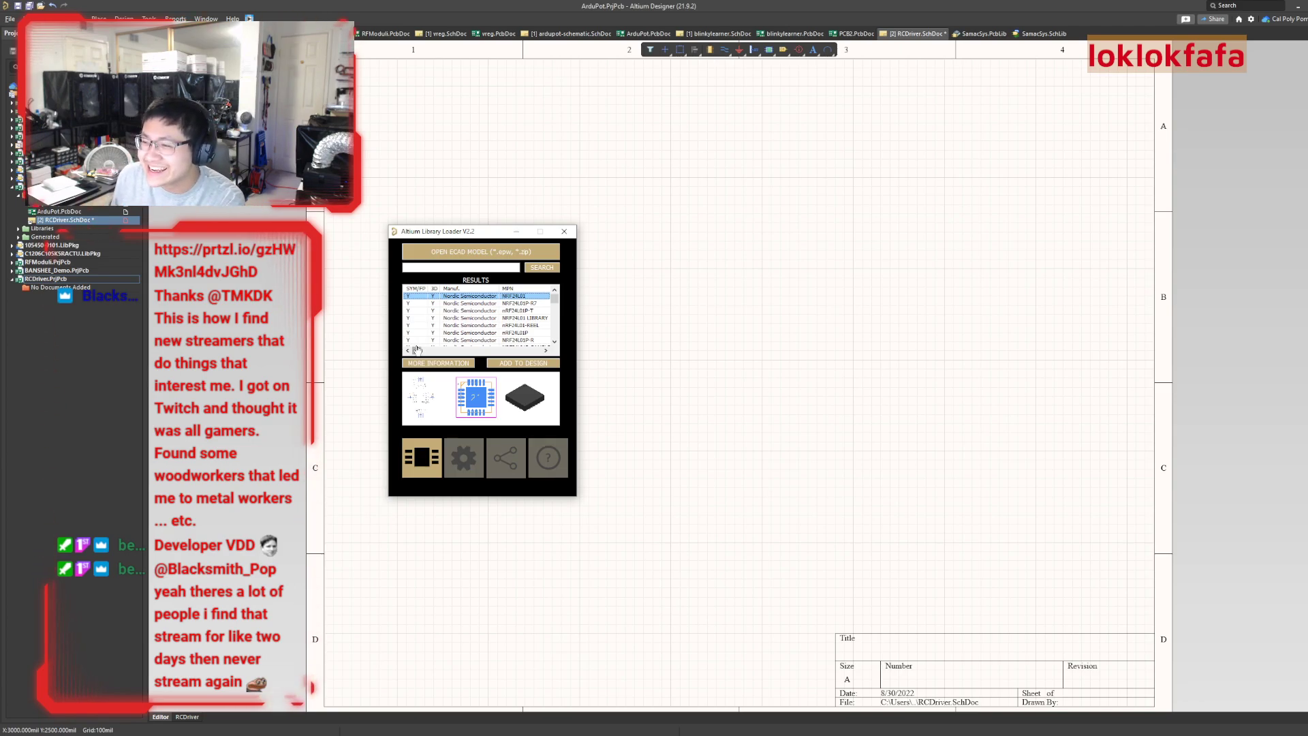
{"action": "left_click_drag", "start_coordinate": [417, 350], "coordinate": [383, 345]}
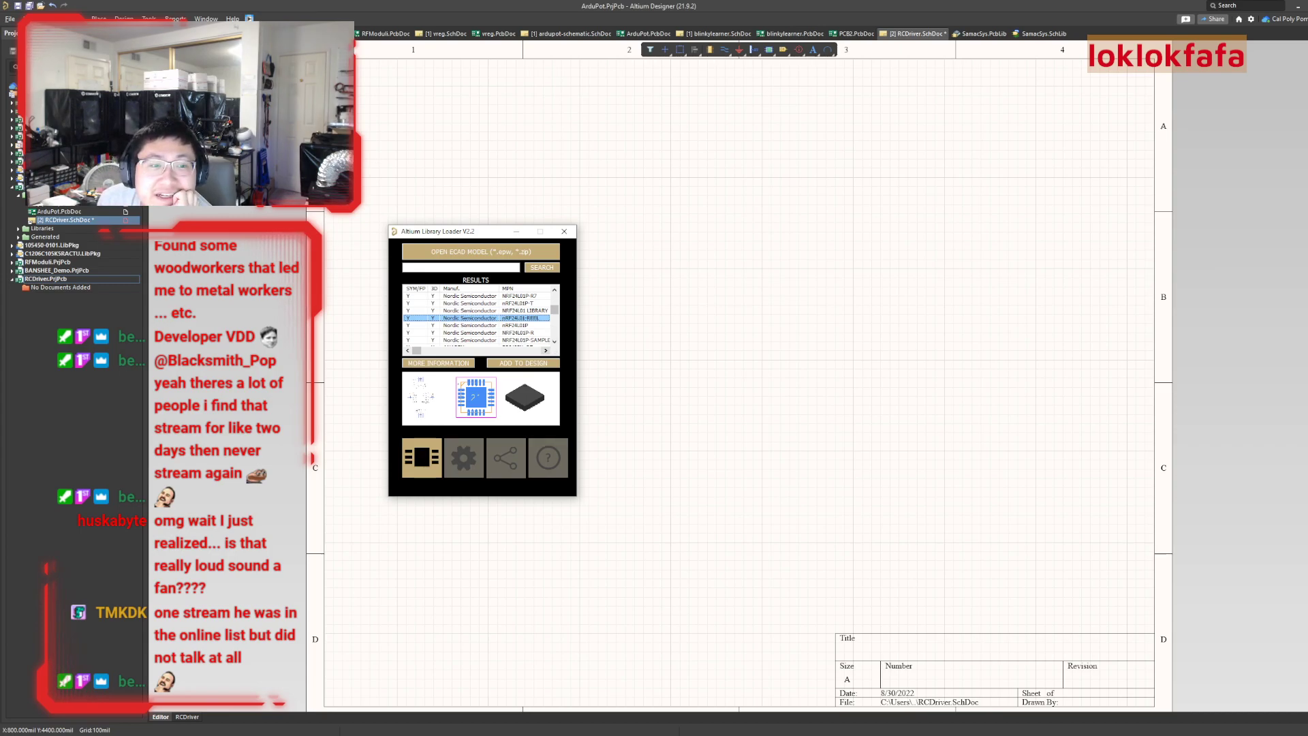
{"action": "scroll", "coordinate": [481, 317], "scroll_direction": "down", "scroll_amount": 2}
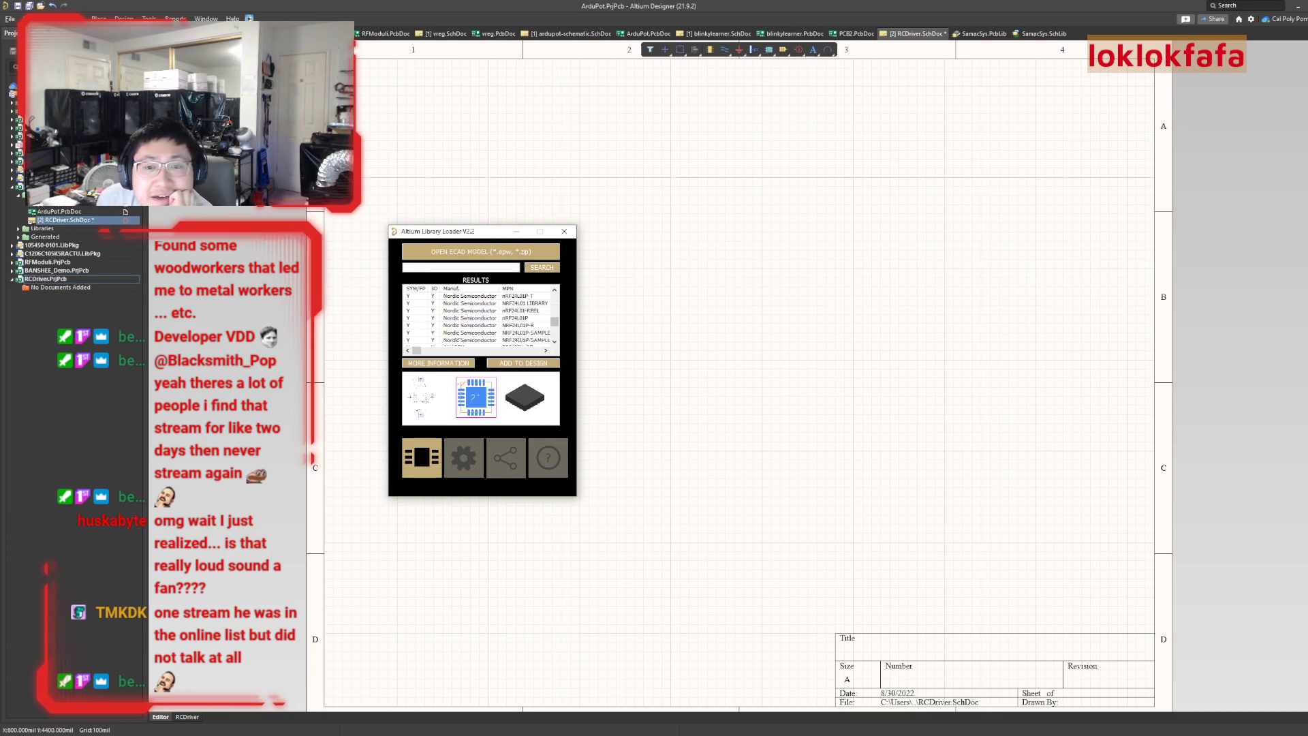
{"action": "scroll", "coordinate": [481, 318], "scroll_direction": "up", "scroll_amount": 1}
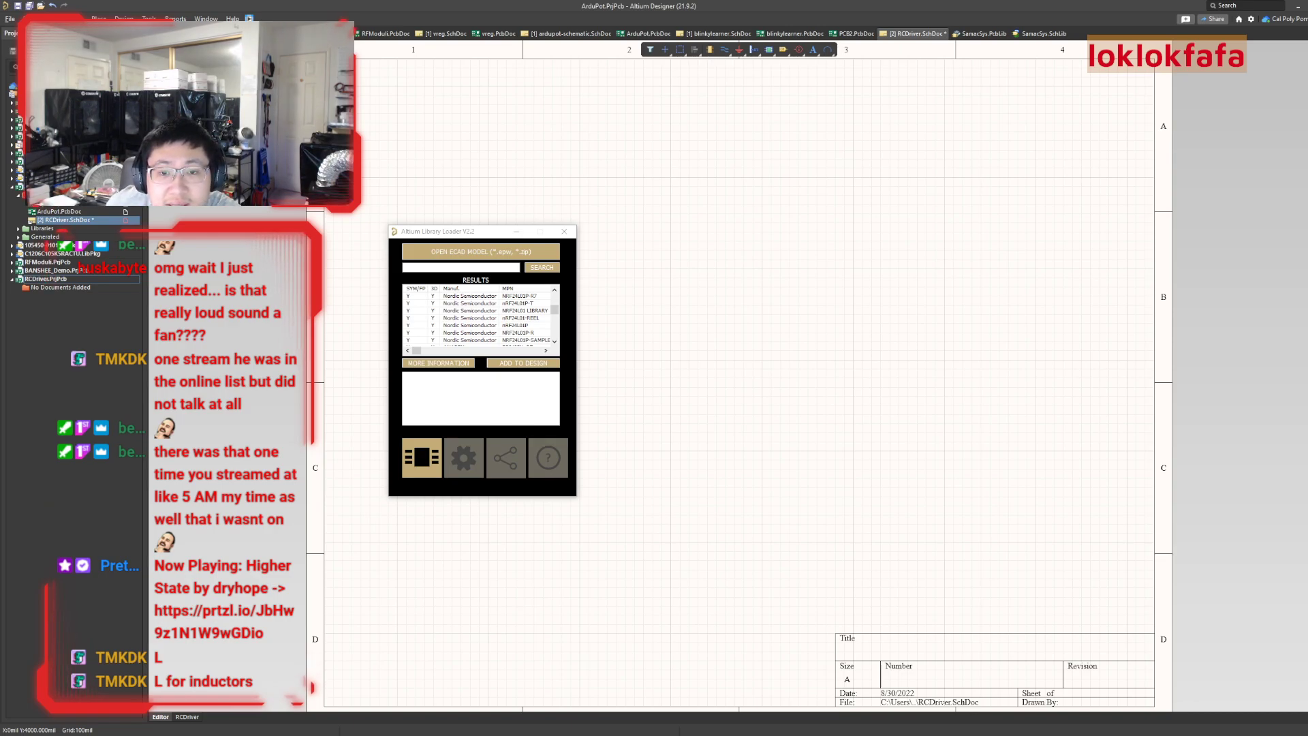
{"action": "left_click", "coordinate": [470, 295]}
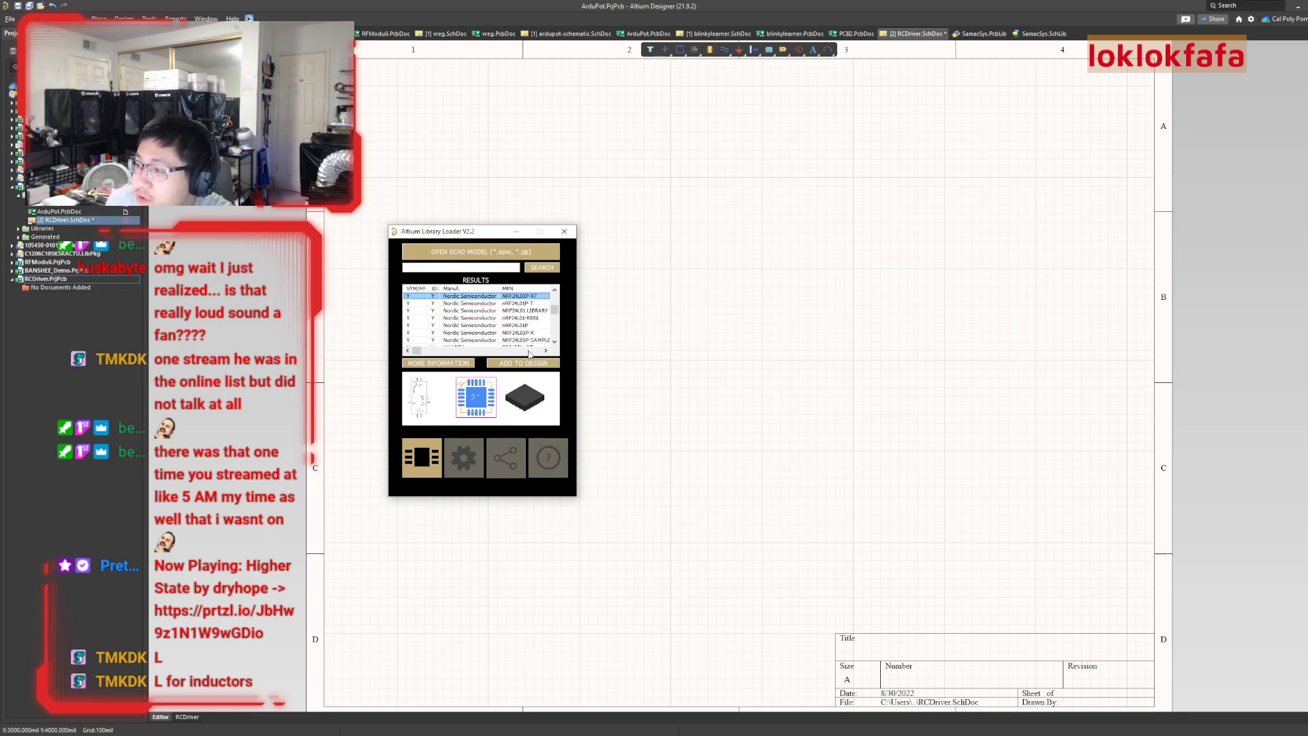
{"action": "left_click", "coordinate": [555, 291]}
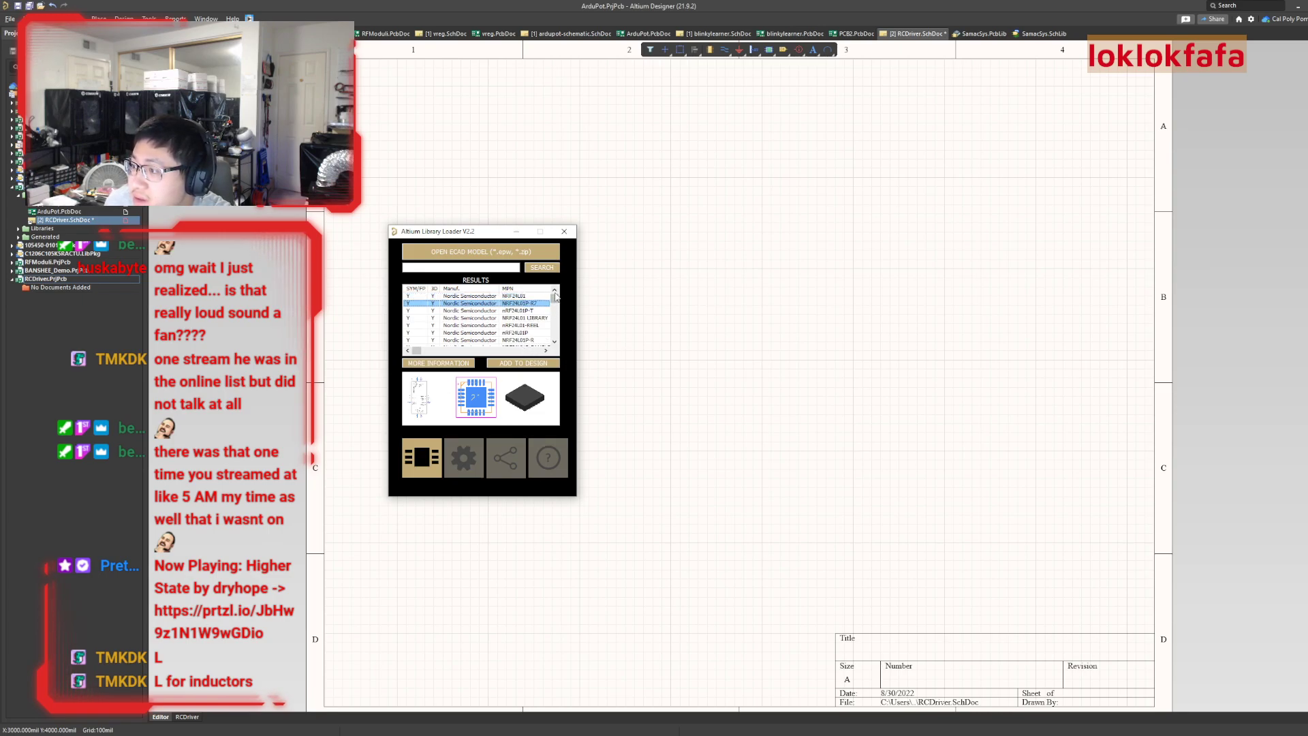
{"action": "left_click", "coordinate": [522, 297]}
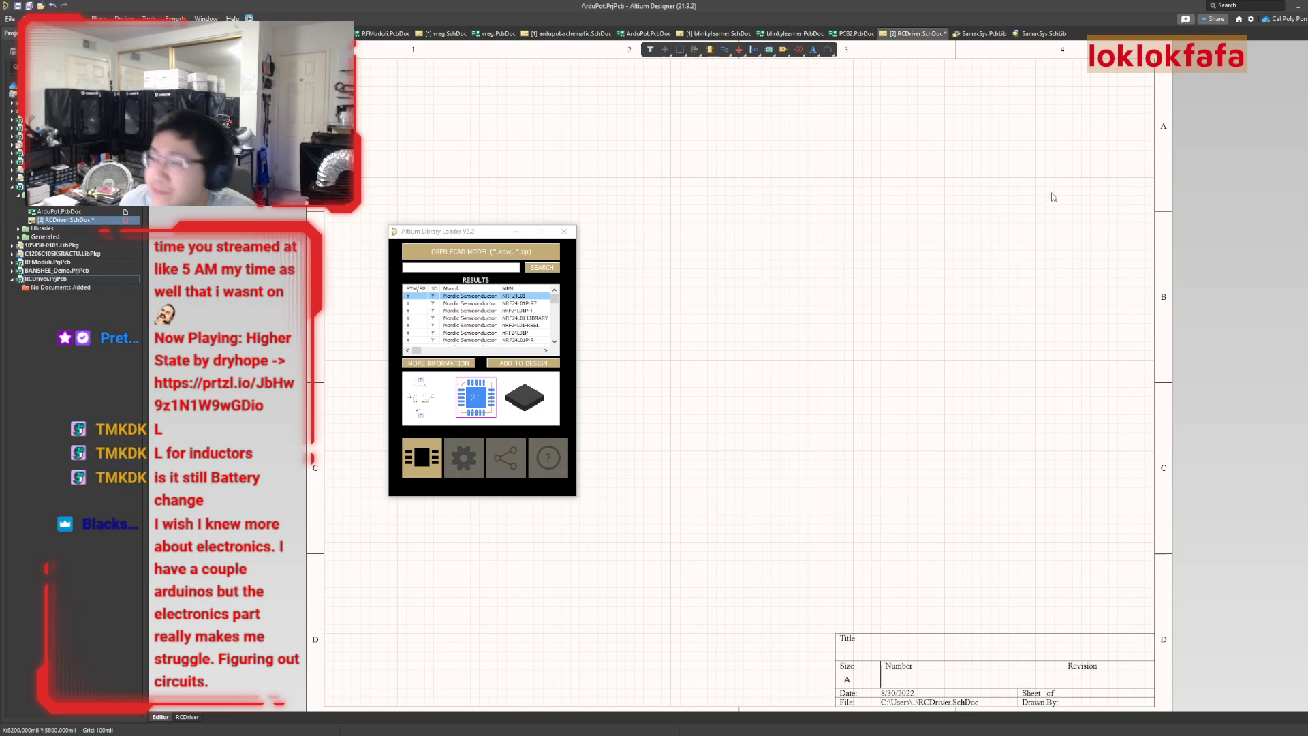
{"action": "left_click", "coordinate": [564, 231]}
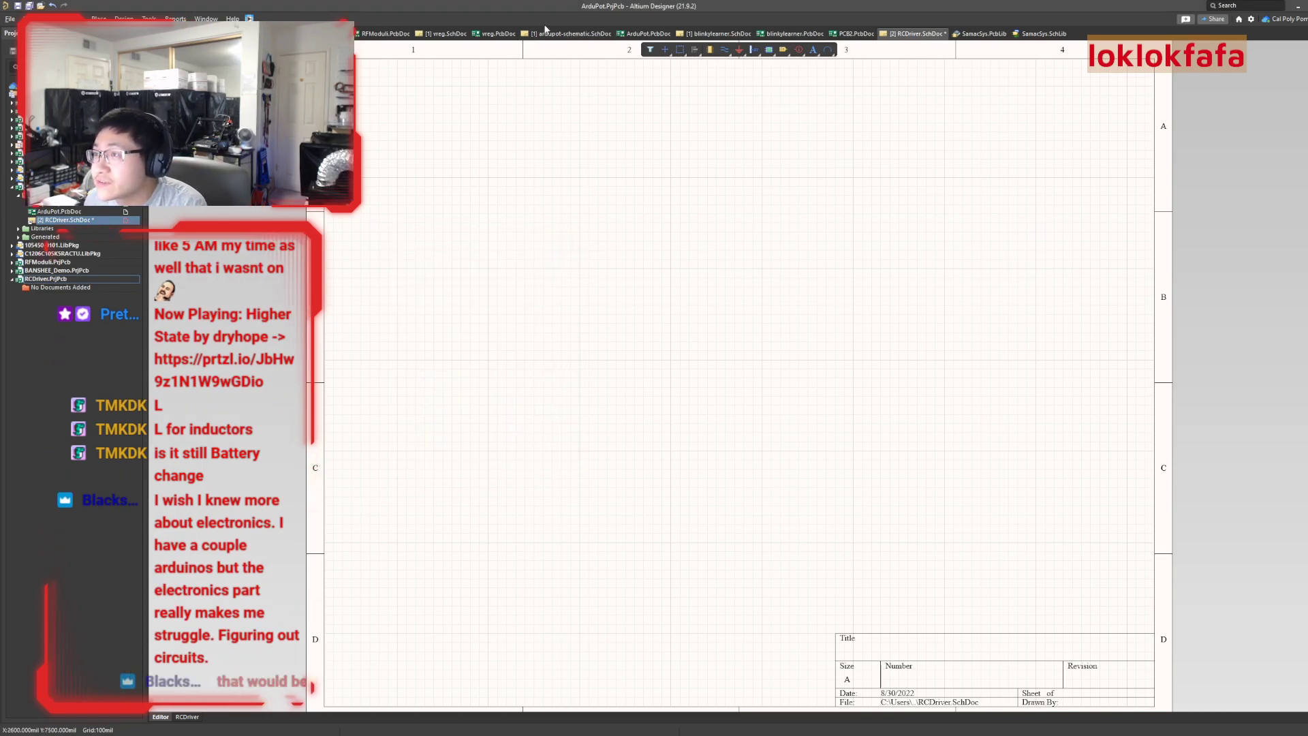
Copy the Arduino Pro Micro symbol with its wires, net labels and power ports from the ardupot schematic
{"action": "left_click", "coordinate": [543, 33]}
{"action": "scroll", "coordinate": [455, 259], "scroll_direction": "up", "scroll_amount": 3, "text": "ctrl"}
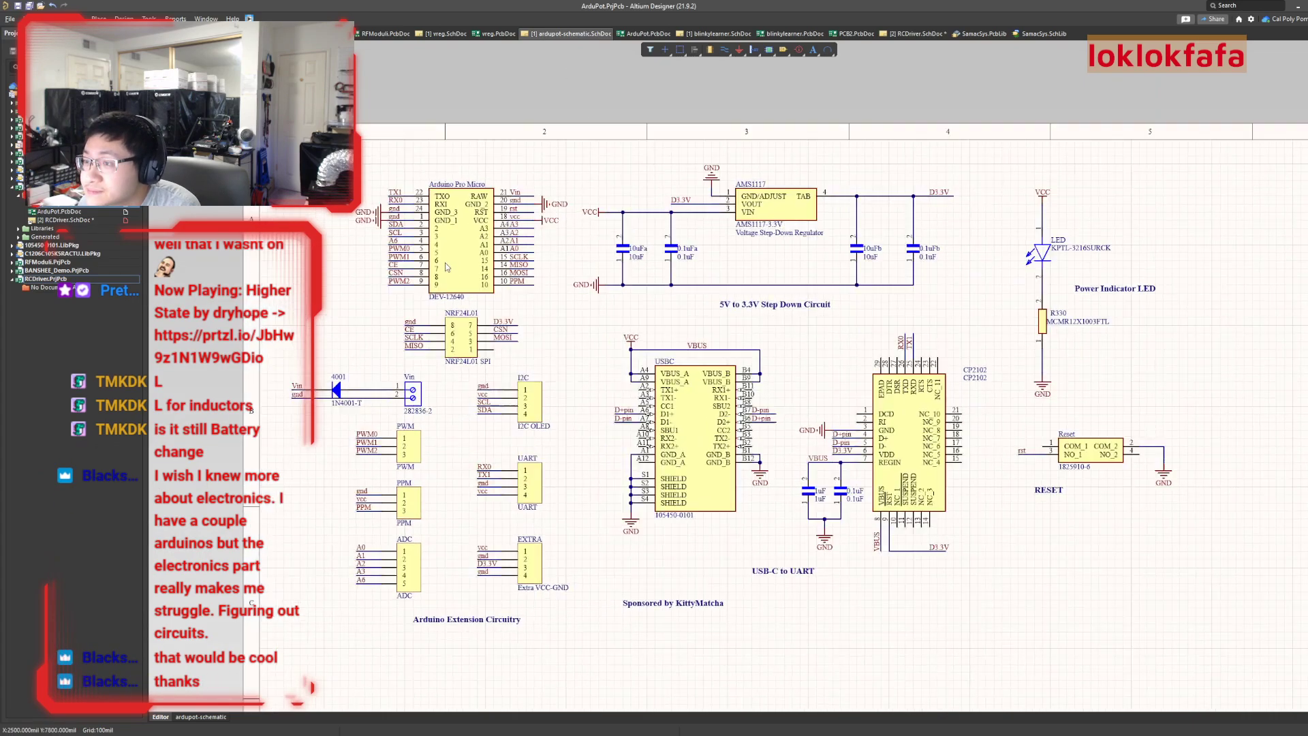
{"action": "left_click_drag", "start_coordinate": [328, 154], "coordinate": [598, 273]}
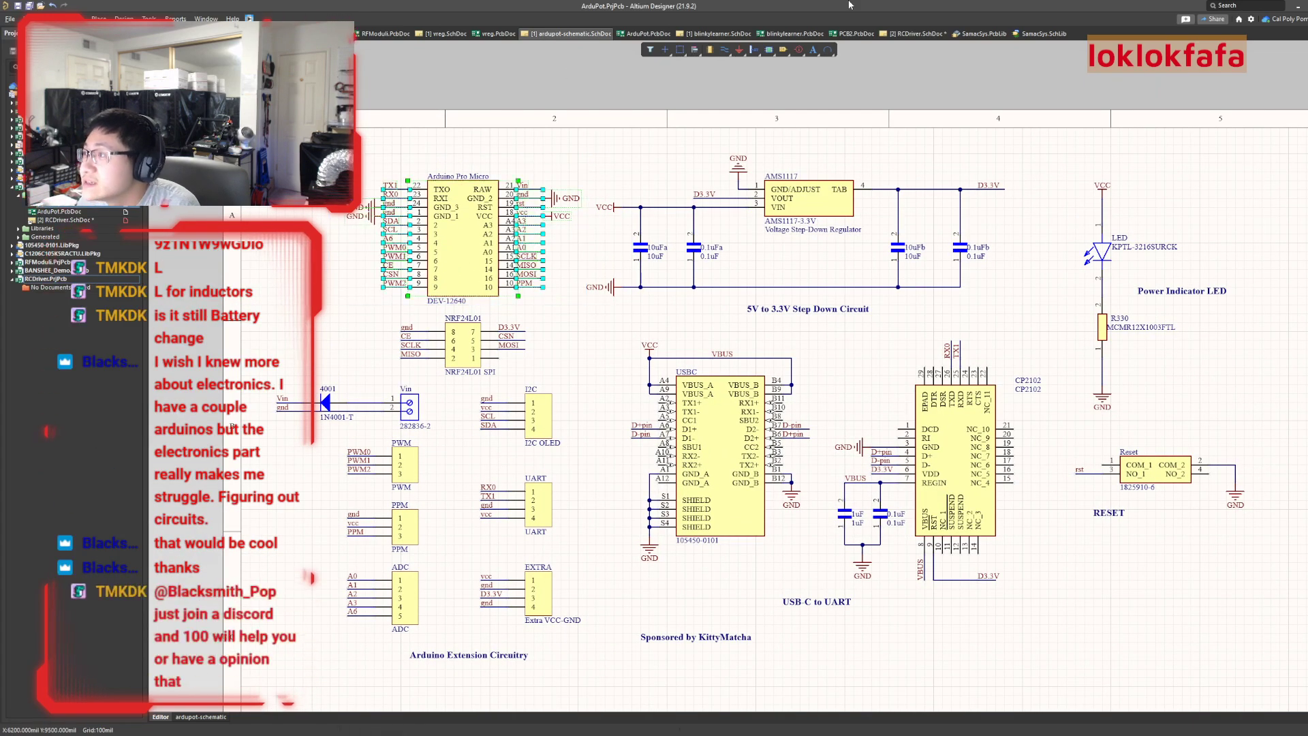
Move RCDriver.SchDoc out of the ArduPot project in the project tree
{"action": "left_click", "coordinate": [929, 34]}
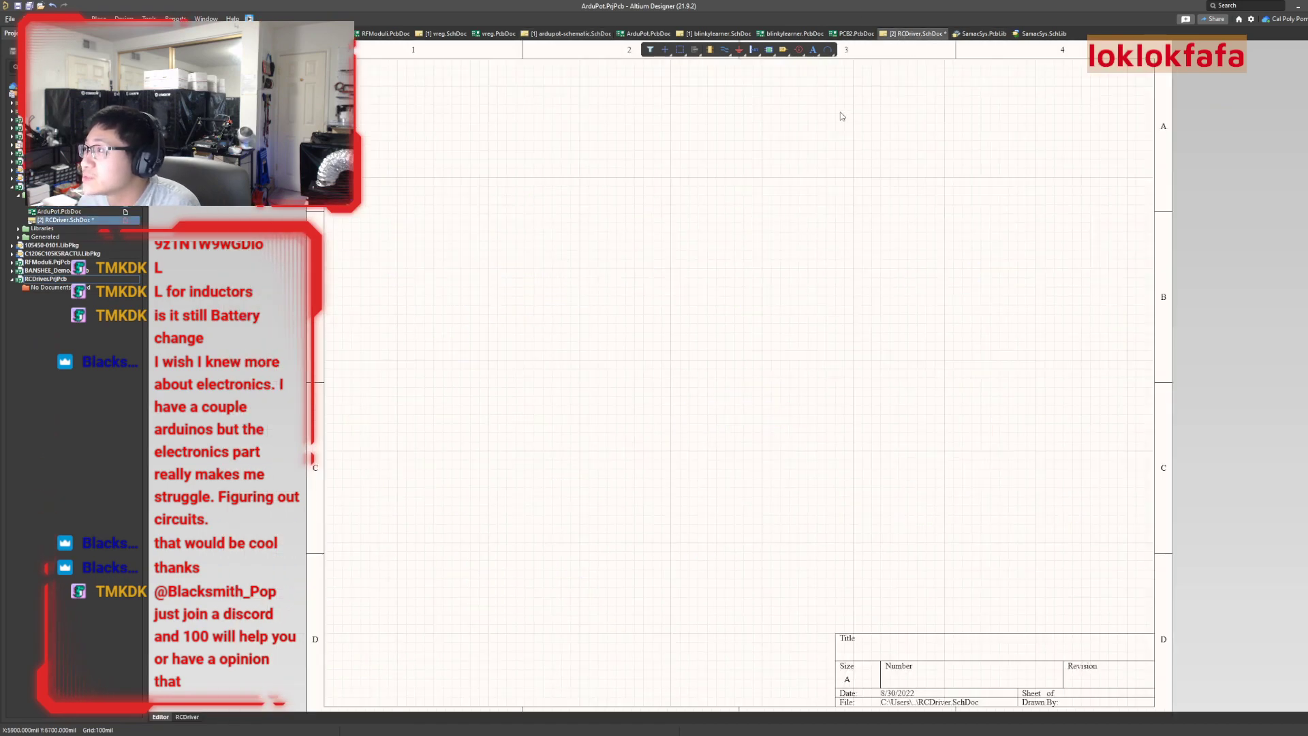
{"action": "left_click_drag", "start_coordinate": [46, 219], "coordinate": [74, 294]}
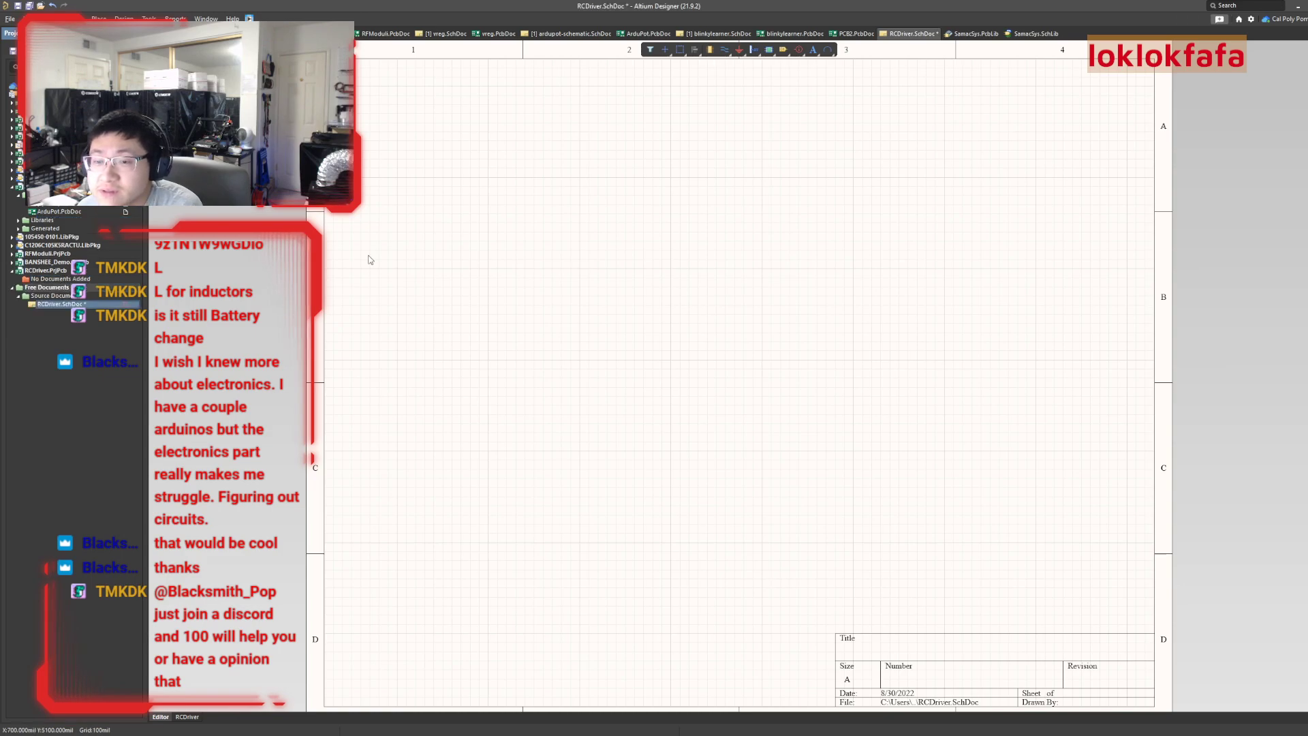
Paste the Arduino Pro Micro circuit into the upper-left area of the RCDriver schematic and save the sheet
{"action": "key", "text": "ctrl+v"}
{"action": "left_click", "coordinate": [618, 287]}
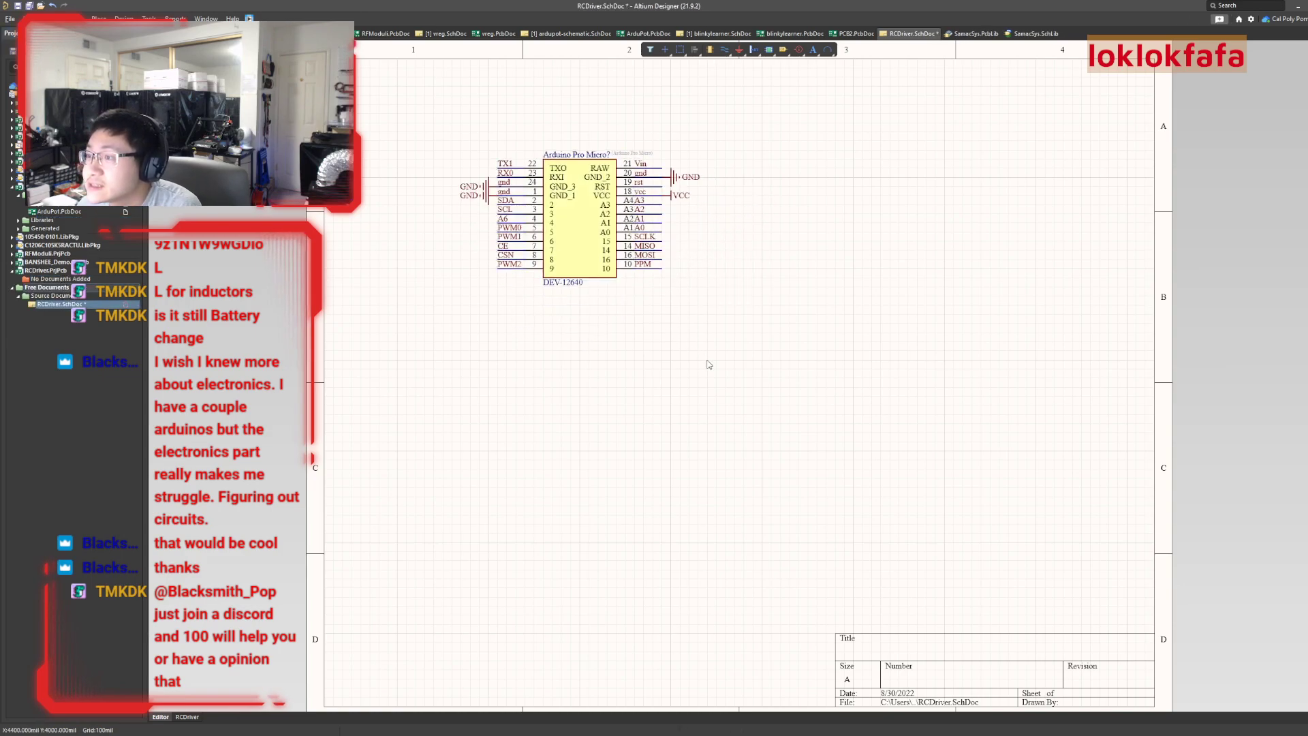
{"action": "left_click_drag", "start_coordinate": [583, 249], "coordinate": [568, 224]}
{"action": "key", "text": "ctrl+z"}
{"action": "left_click", "coordinate": [728, 408]}
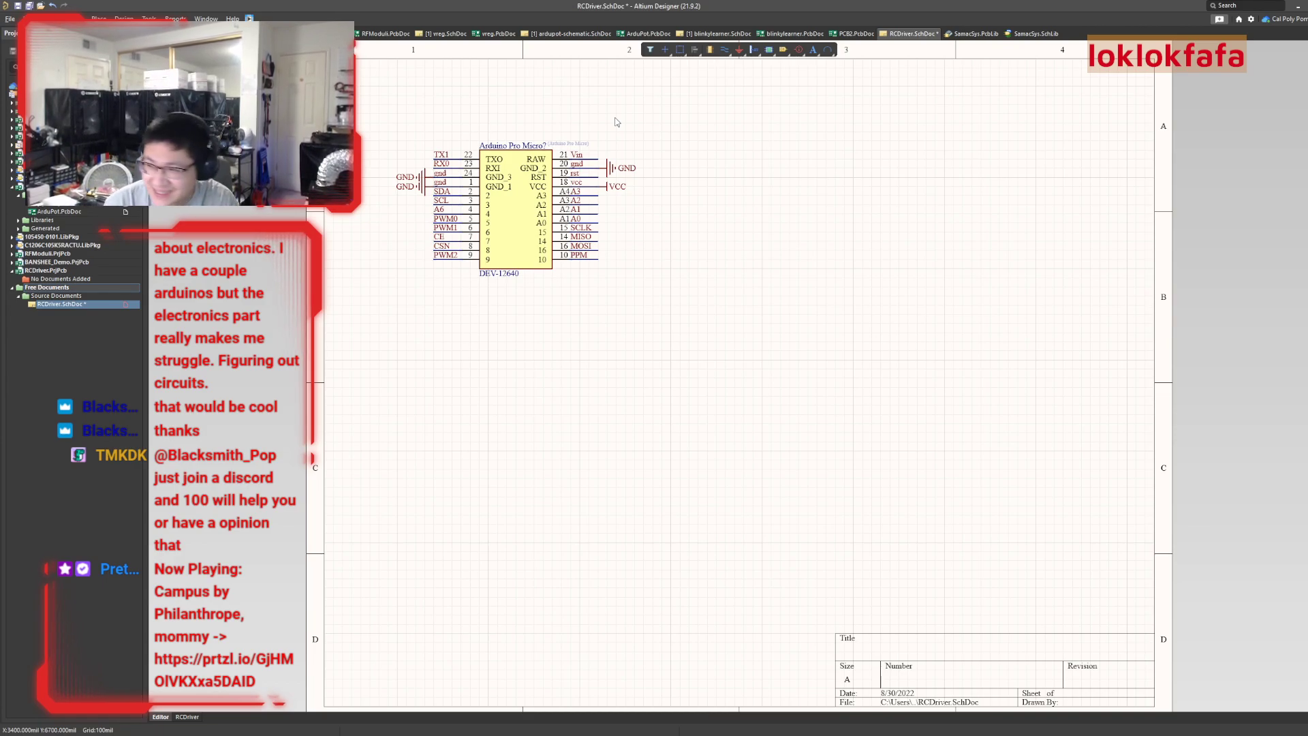
{"action": "key", "text": "ctrl+s"}
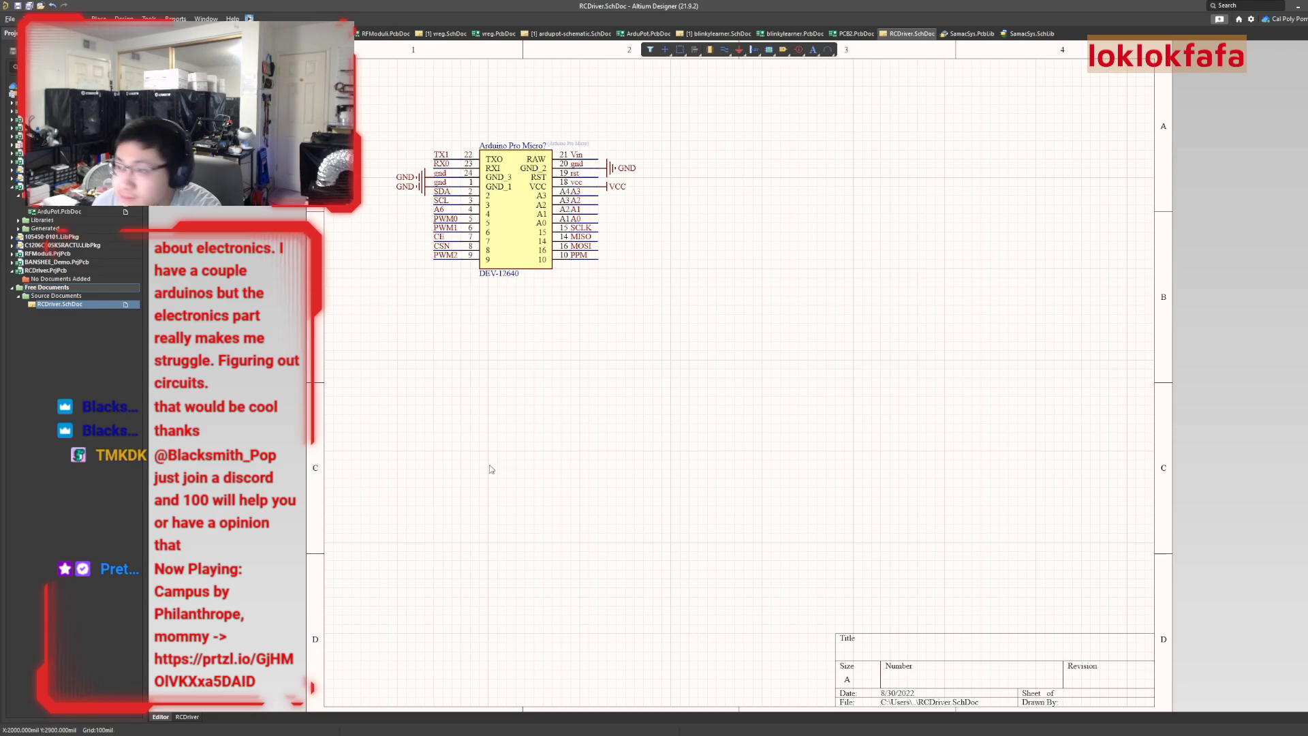
Copy the NRF24L01 SPI header with its wires and net labels from the ardupot schematic
{"action": "left_click", "coordinate": [682, 34]}
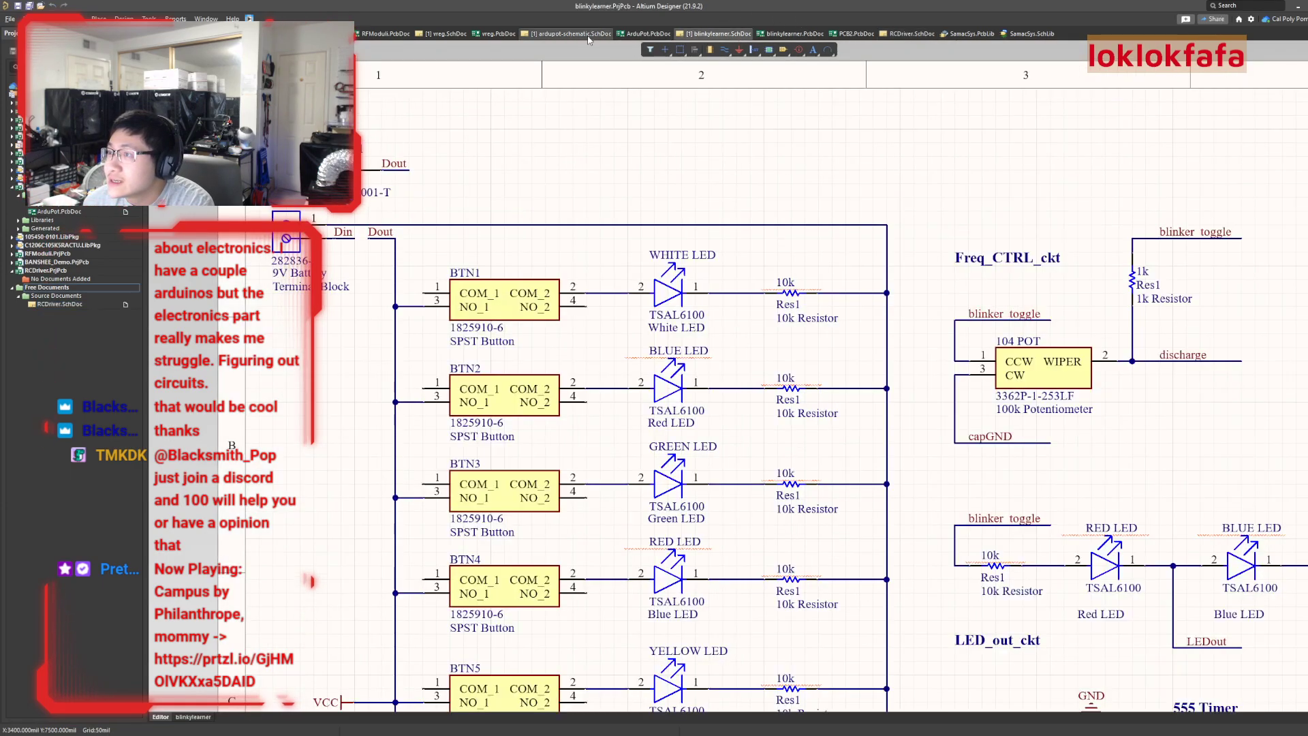
{"action": "left_click", "coordinate": [571, 34]}
{"action": "middle_click_drag", "start_coordinate": [602, 371], "coordinate": [598, 368]}
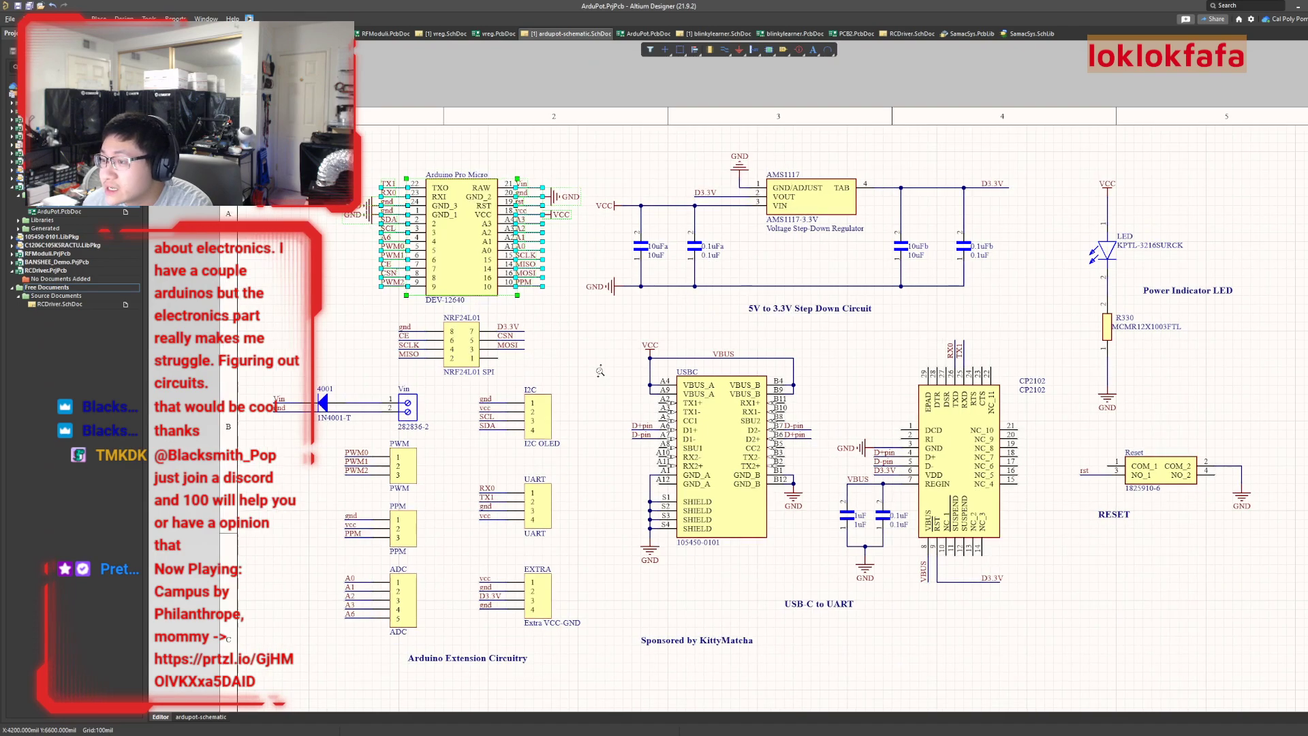
{"action": "left_click", "coordinate": [597, 359]}
{"action": "right_click_drag", "start_coordinate": [583, 372], "coordinate": [496, 322]}
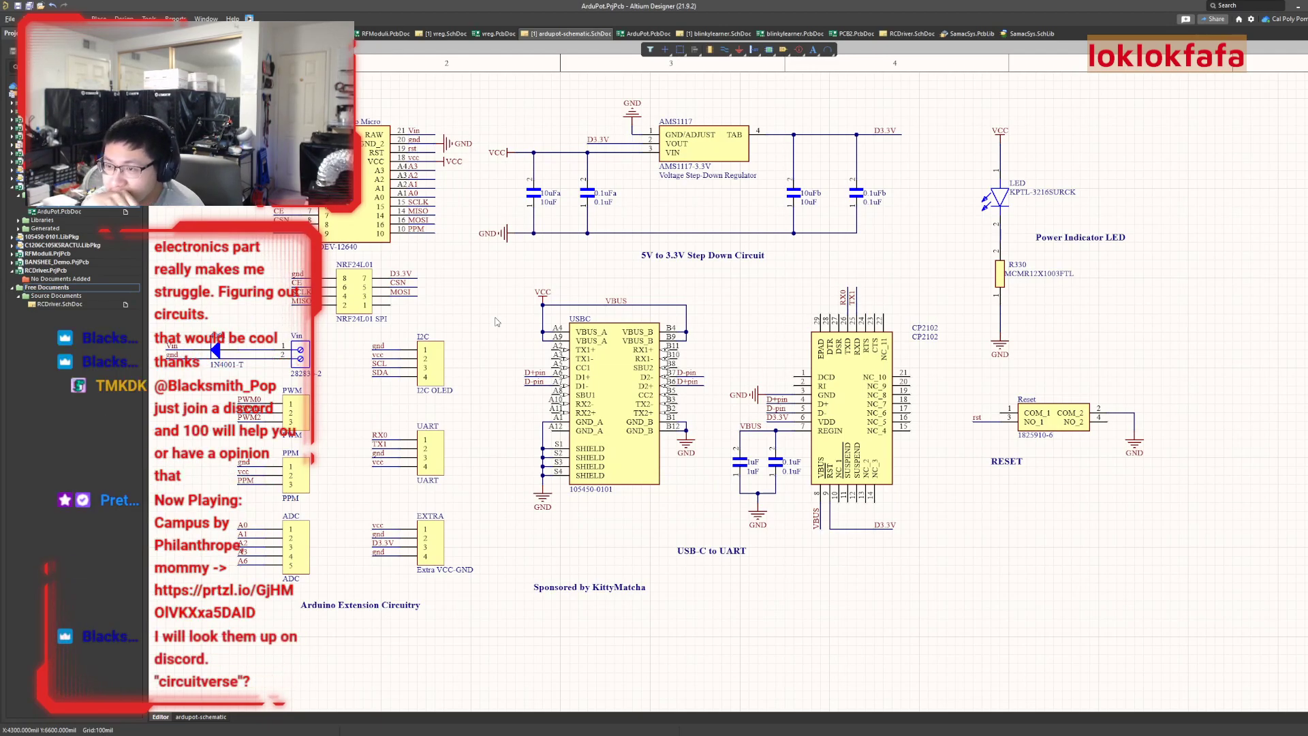
{"action": "left_click_drag", "start_coordinate": [271, 256], "coordinate": [463, 329]}
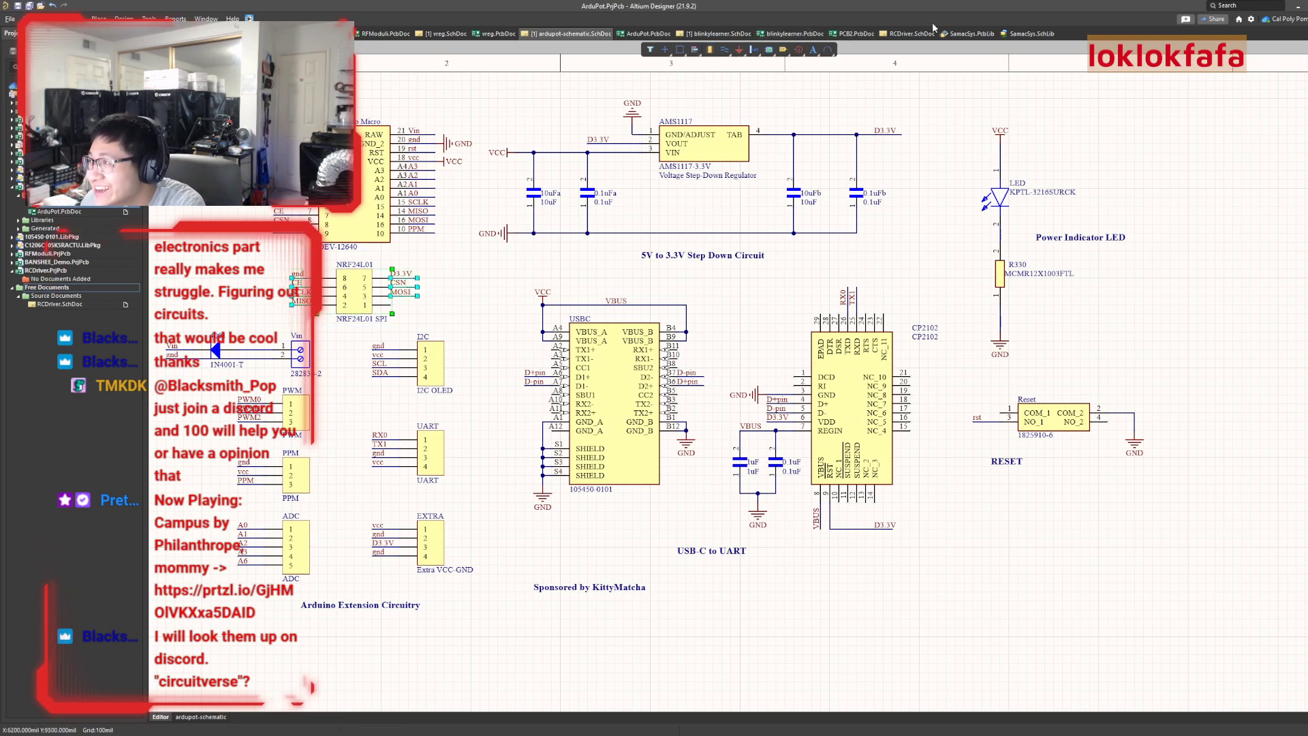
Paste the NRF24L01 SPI header below the Arduino Pro Micro in the RCDriver schematic and save the sheet
{"action": "left_click", "coordinate": [911, 34]}
{"action": "key", "text": "ctrl+v"}
{"action": "left_click", "coordinate": [551, 340]}
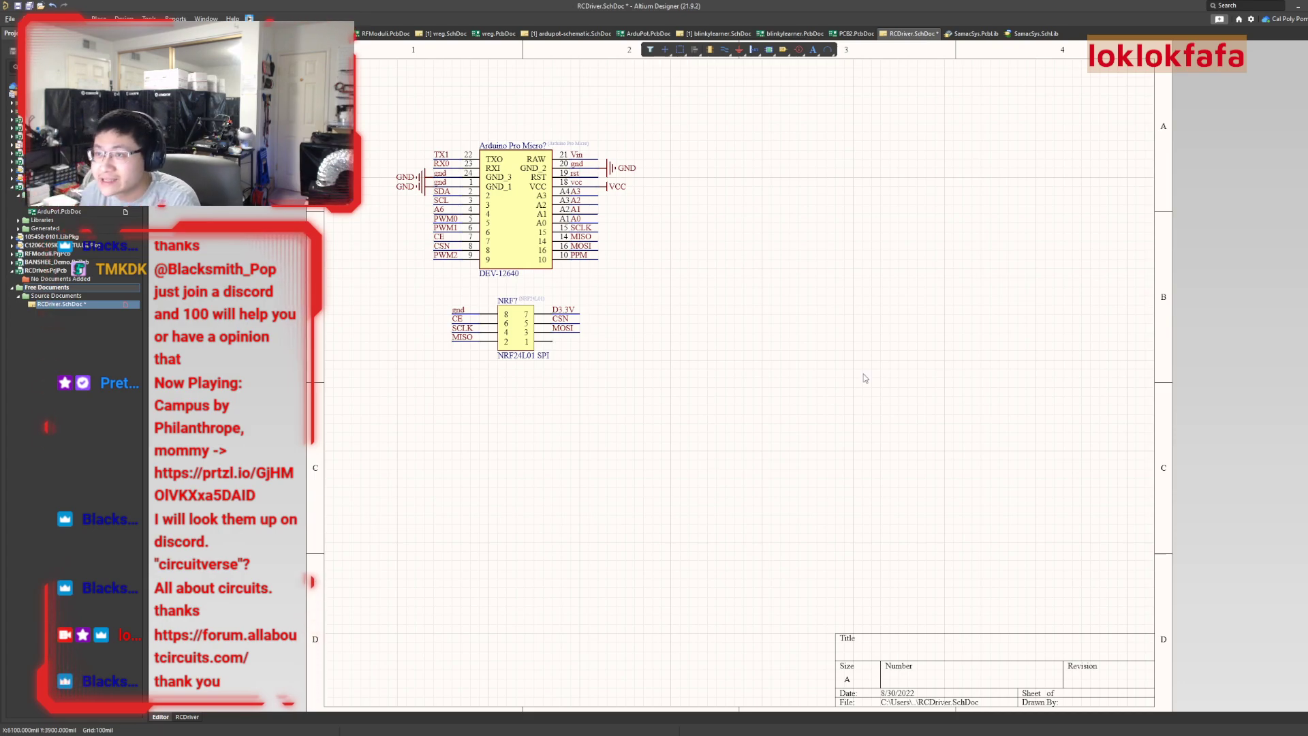
{"action": "key", "text": "ctrl+s"}
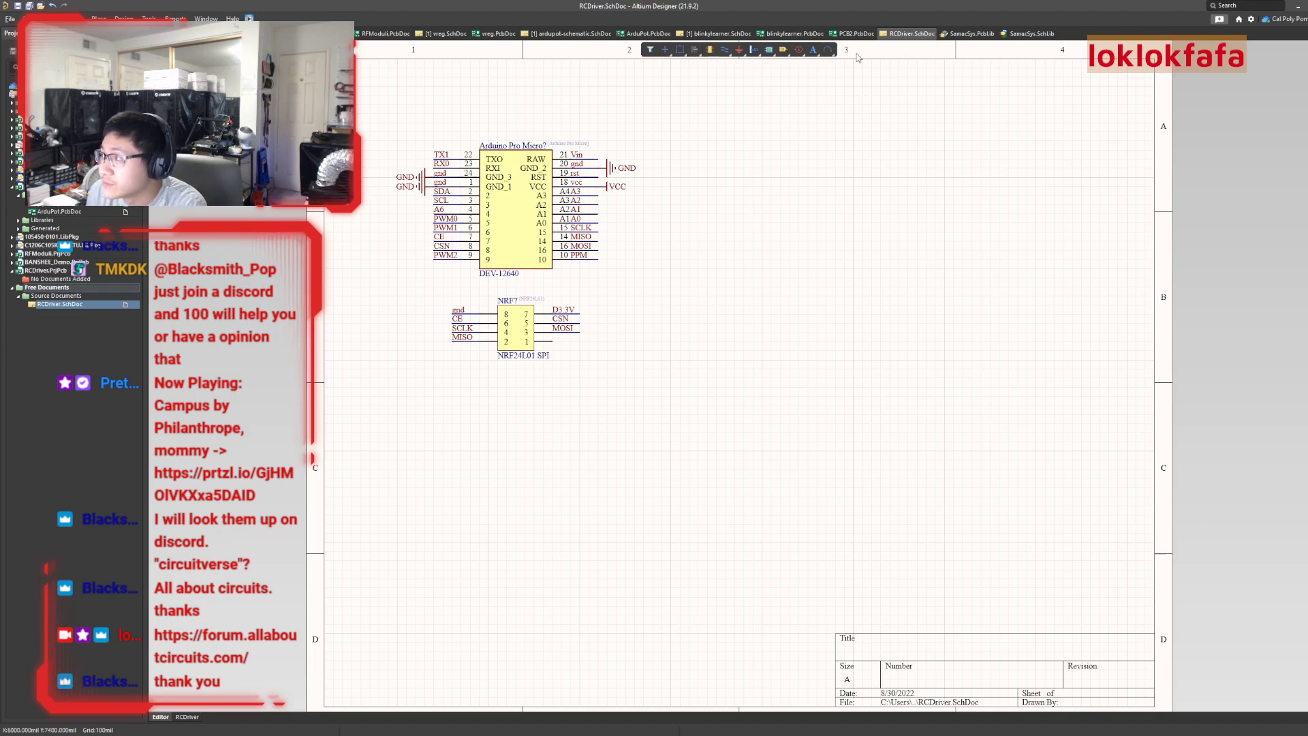
{"action": "left_click", "coordinate": [845, 34]}
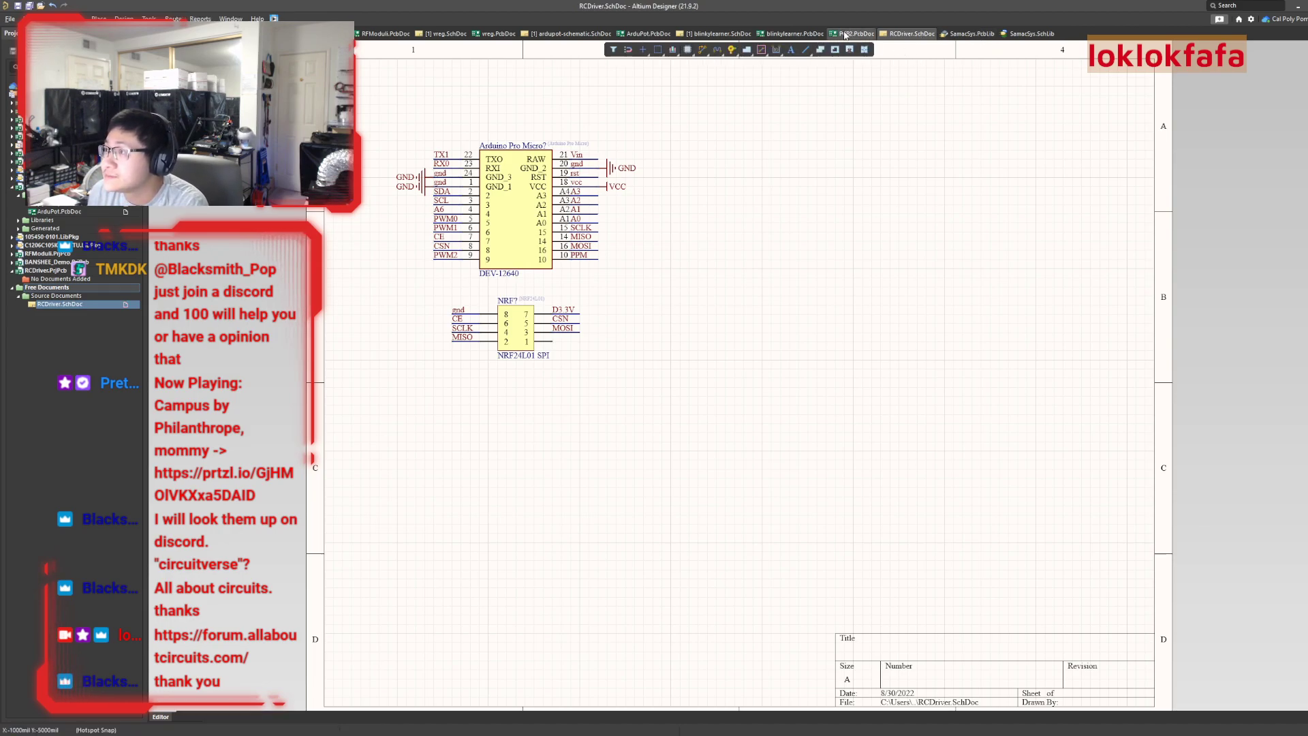
{"action": "left_click", "coordinate": [566, 34]}
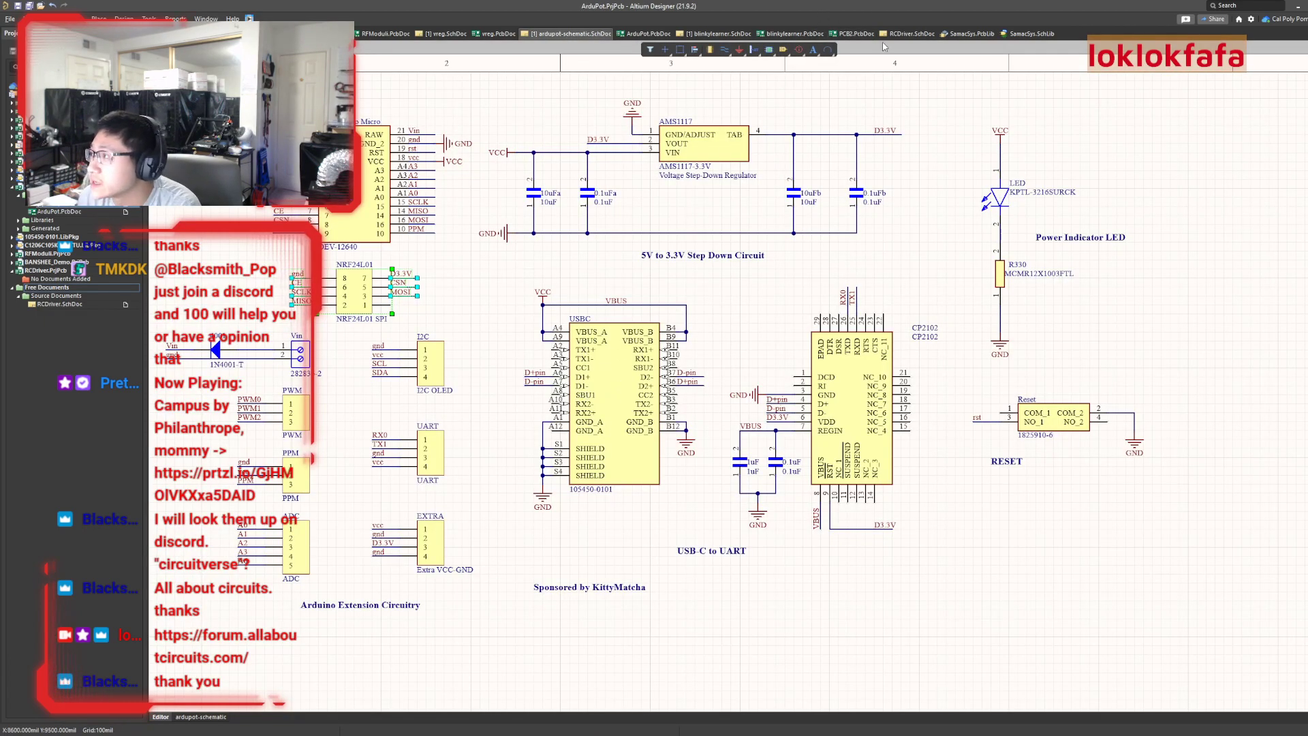
{"action": "left_click", "coordinate": [910, 34]}
{"action": "key", "text": "ctrl+Page_Down"}
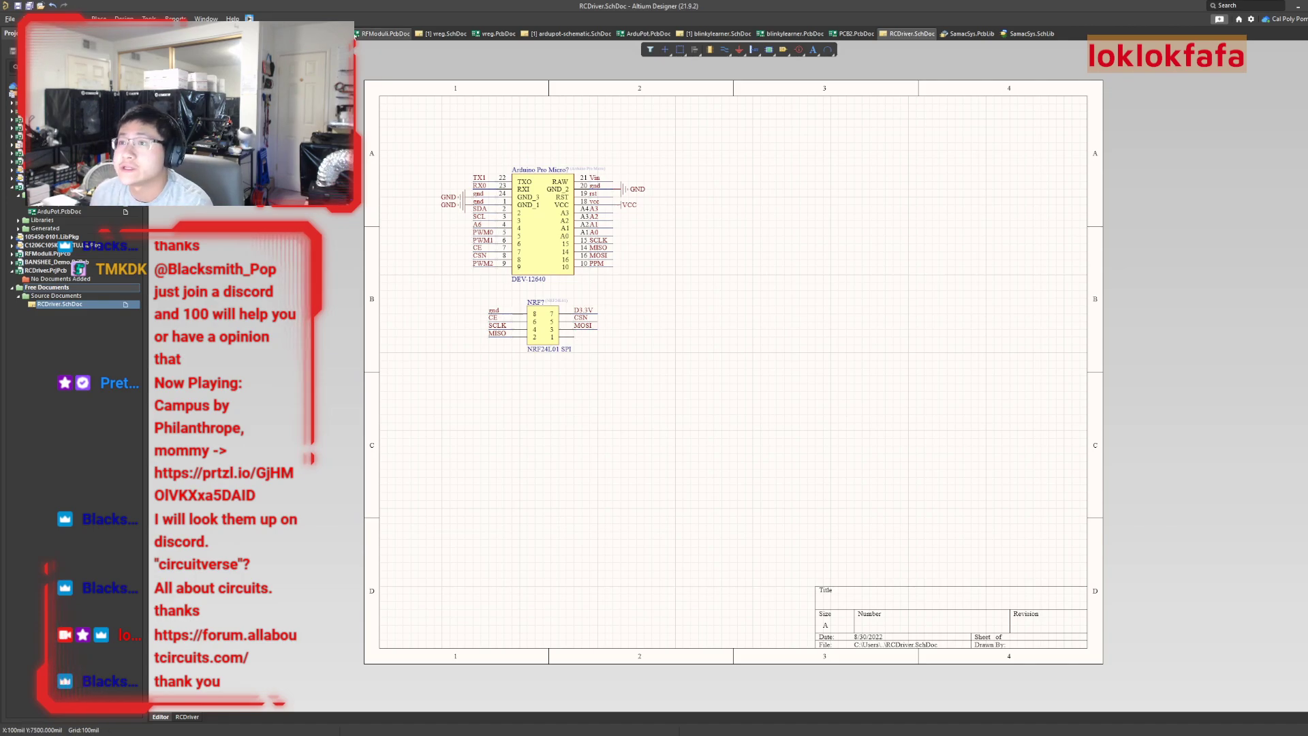
Open the Altium Library Loader, search for L298N and review the part descriptions
{"action": "left_click", "coordinate": [250, 19]}
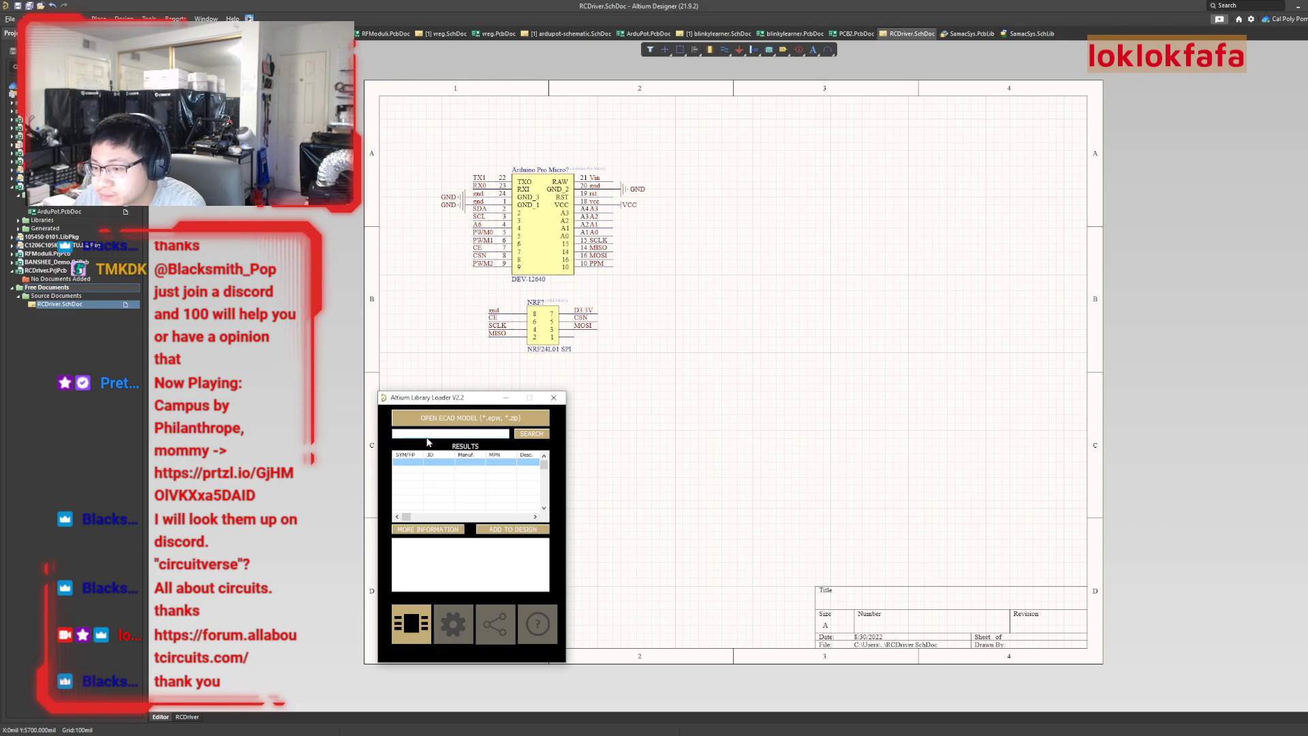
{"action": "left_click", "coordinate": [428, 434]}
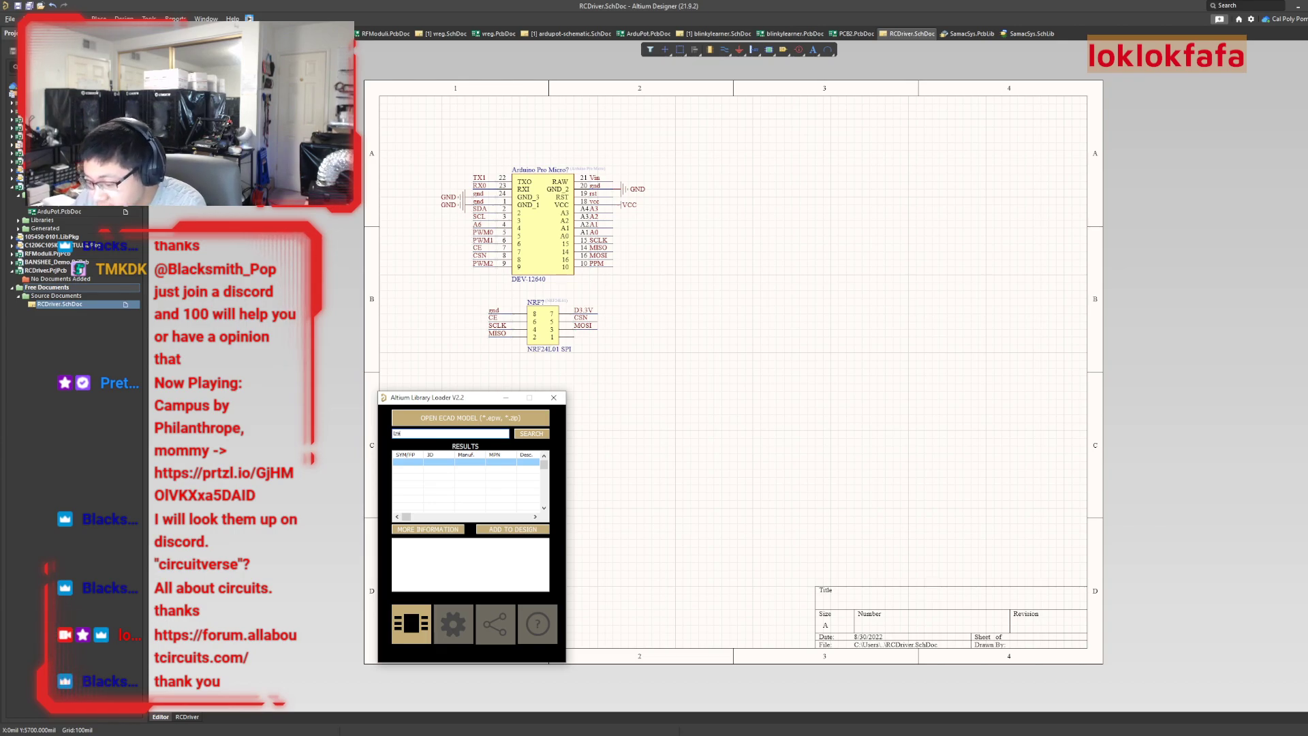
{"action": "left_click", "coordinate": [538, 435]}
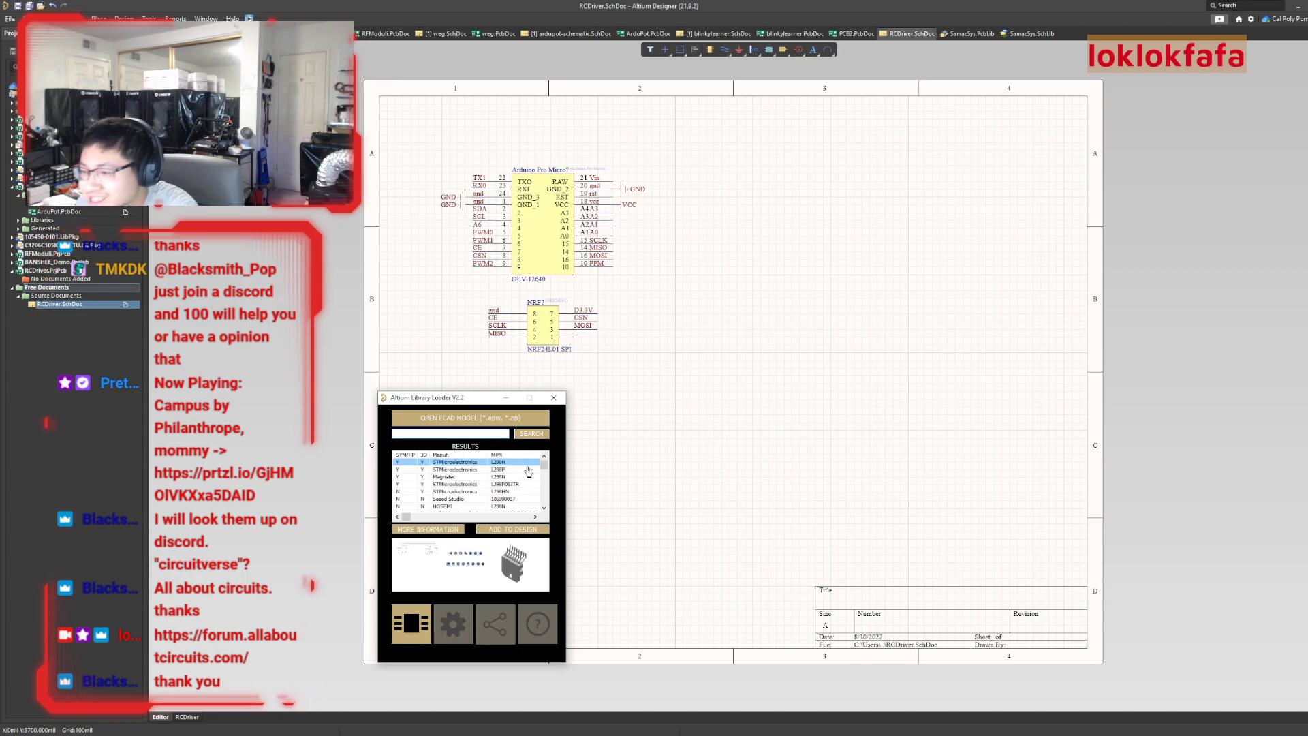
{"action": "left_click_drag", "start_coordinate": [407, 517], "coordinate": [530, 519]}
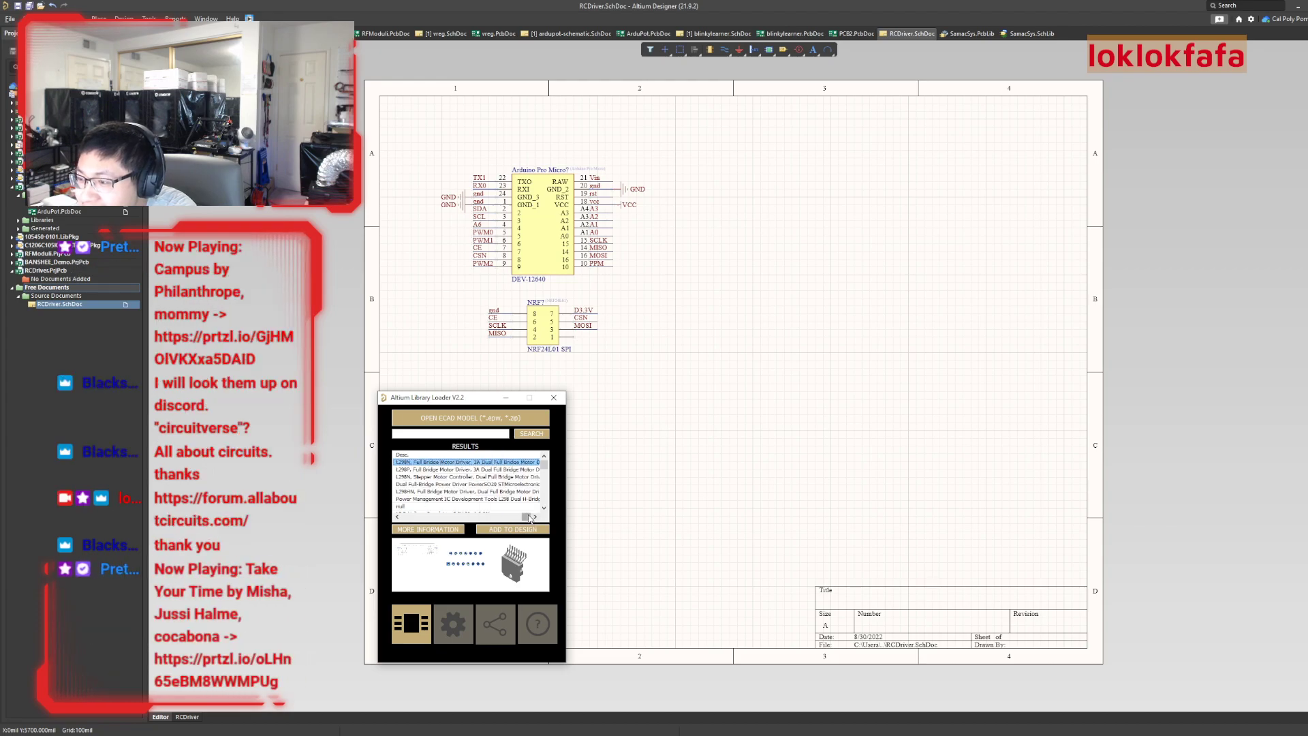
{"action": "left_click_drag", "start_coordinate": [521, 519], "coordinate": [405, 516]}
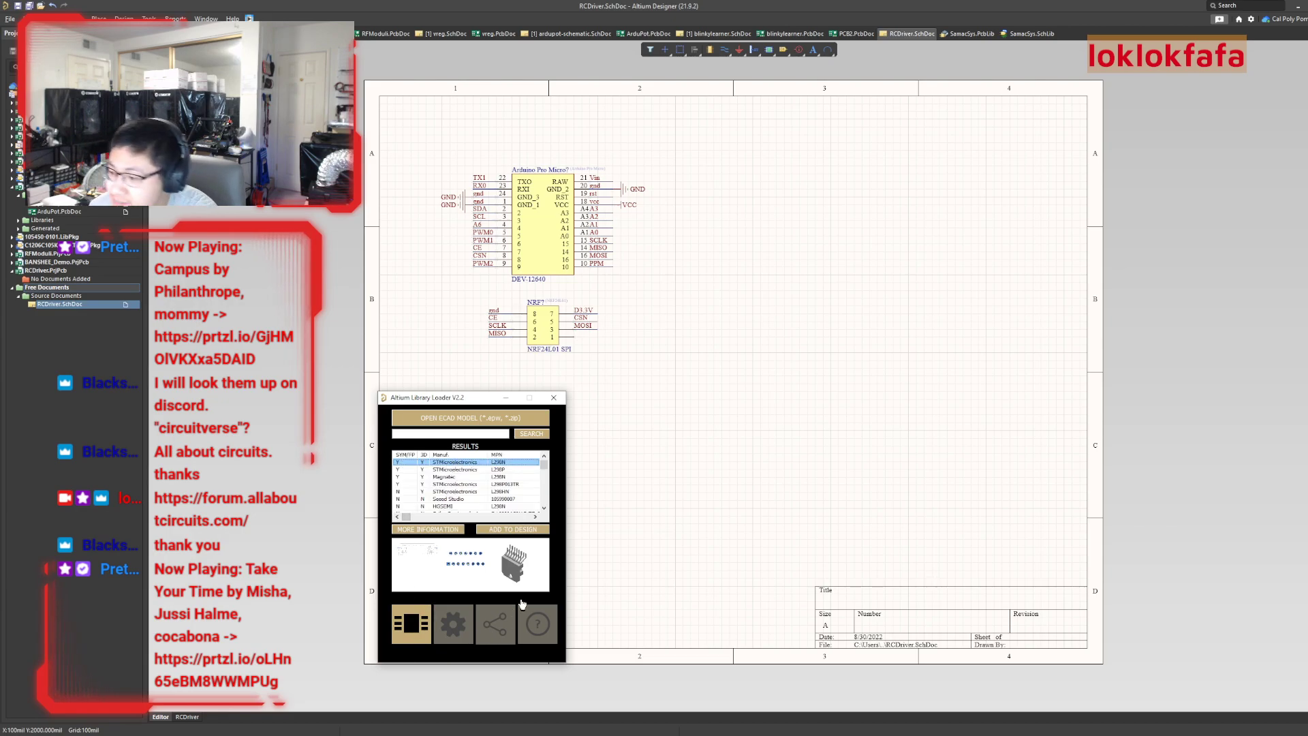
Add the STMicroelectronics L298N to the design and place it to the right of the Arduino Pro Micro
{"action": "left_click", "coordinate": [535, 530]}
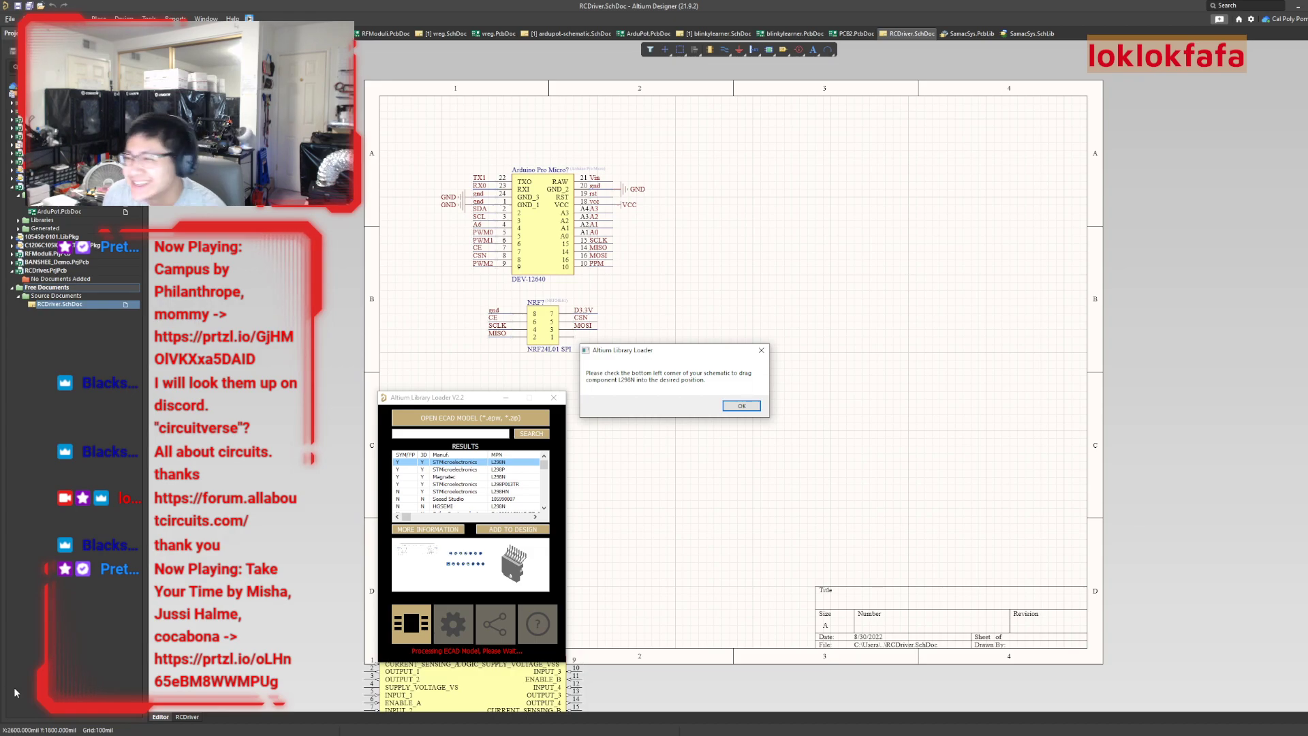
{"action": "left_click", "coordinate": [741, 406]}
{"action": "left_click", "coordinate": [506, 398]}
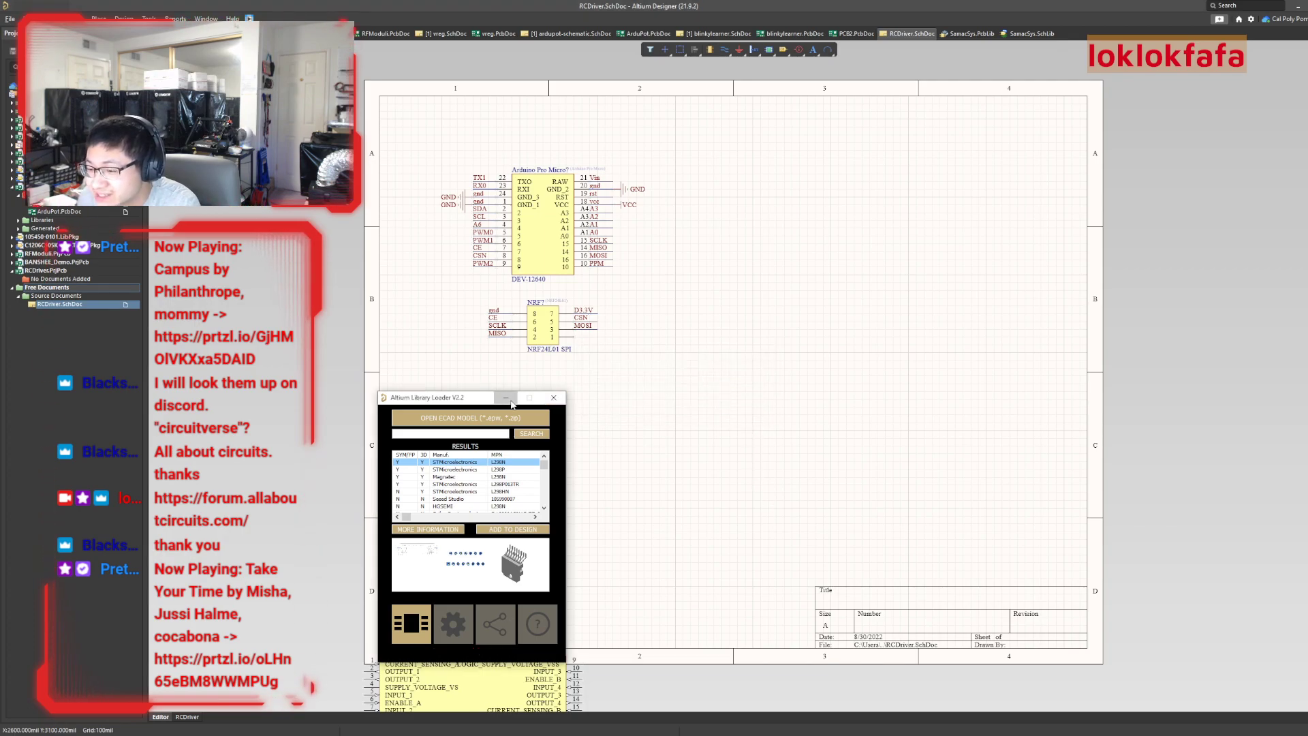
{"action": "left_click", "coordinate": [702, 253]}
{"action": "left_click_drag", "start_coordinate": [771, 288], "coordinate": [708, 244]}
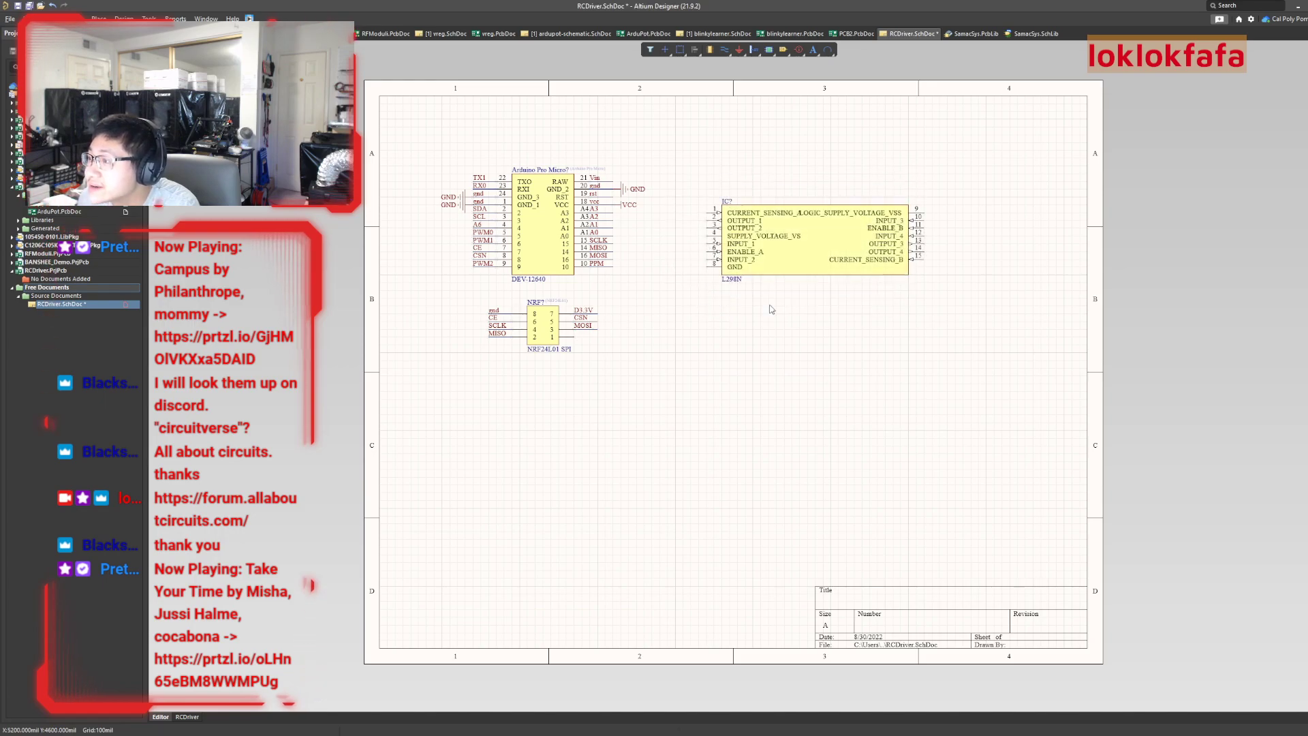
Delete the A6, PWM0, PWM1, PWM2 and PPM net labels from the Arduino Pro Micro's wires and save the sheet
{"action": "scroll", "coordinate": [752, 442], "scroll_direction": "down", "scroll_amount": 5, "text": "ctrl"}
{"action": "scroll", "coordinate": [752, 441], "scroll_direction": "up", "scroll_amount": 5, "text": "ctrl"}
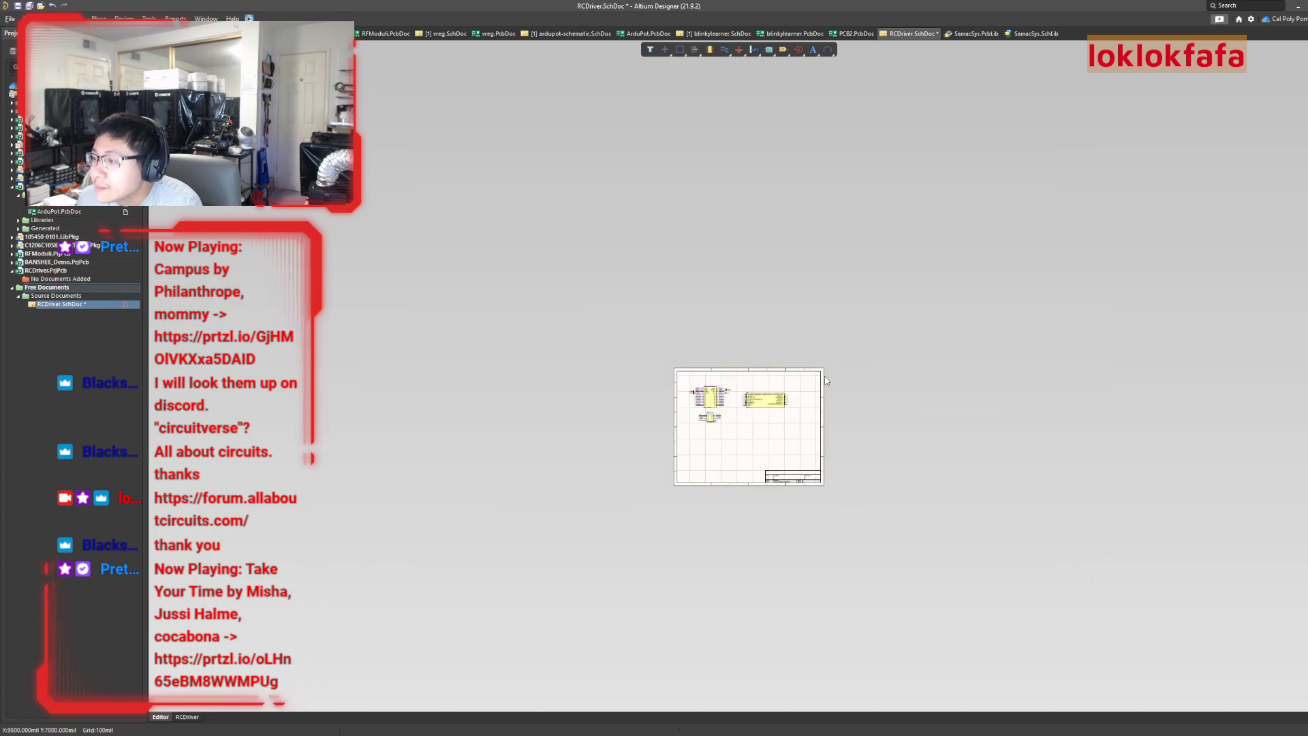
{"action": "scroll", "coordinate": [411, 385], "scroll_direction": "down", "scroll_amount": 3, "text": "ctrl"}
{"action": "scroll", "coordinate": [478, 395], "scroll_direction": "up", "scroll_amount": 3, "text": "ctrl"}
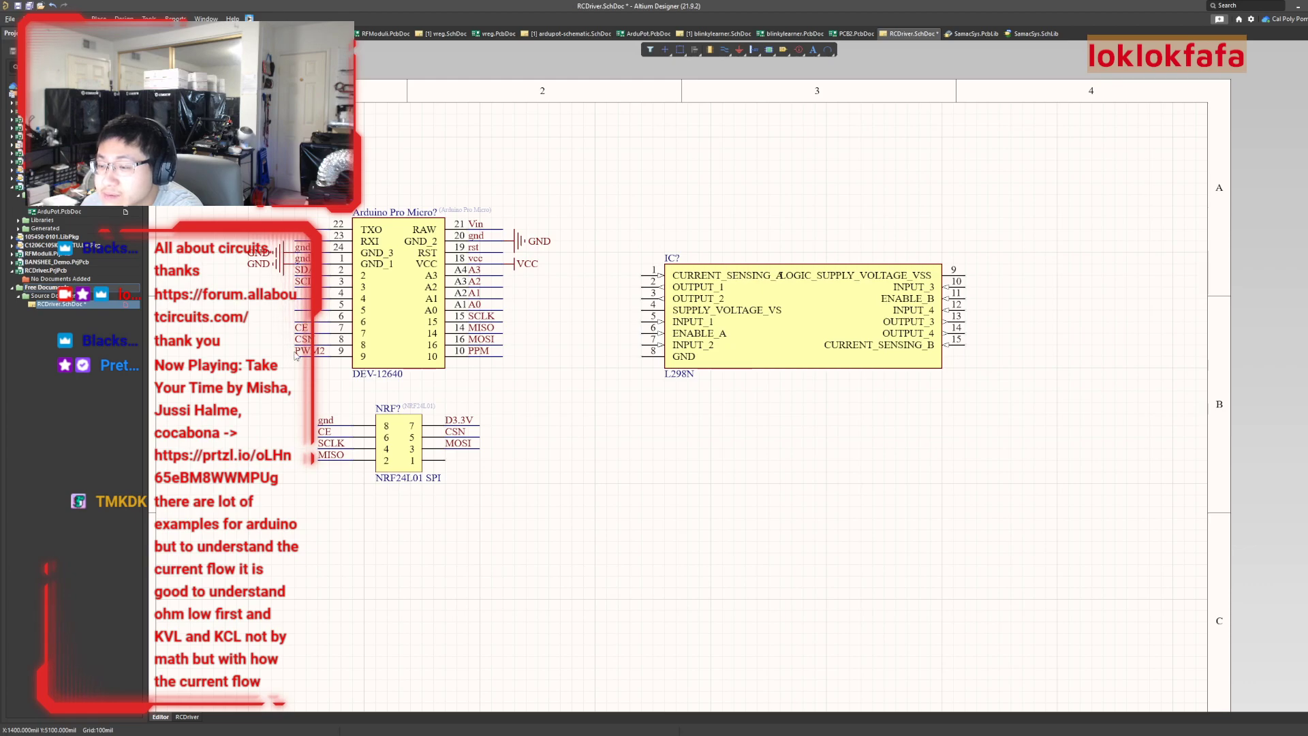
{"action": "key", "text": "Delete"}
{"action": "left_click", "coordinate": [478, 350]}
{"action": "key", "text": "Delete"}
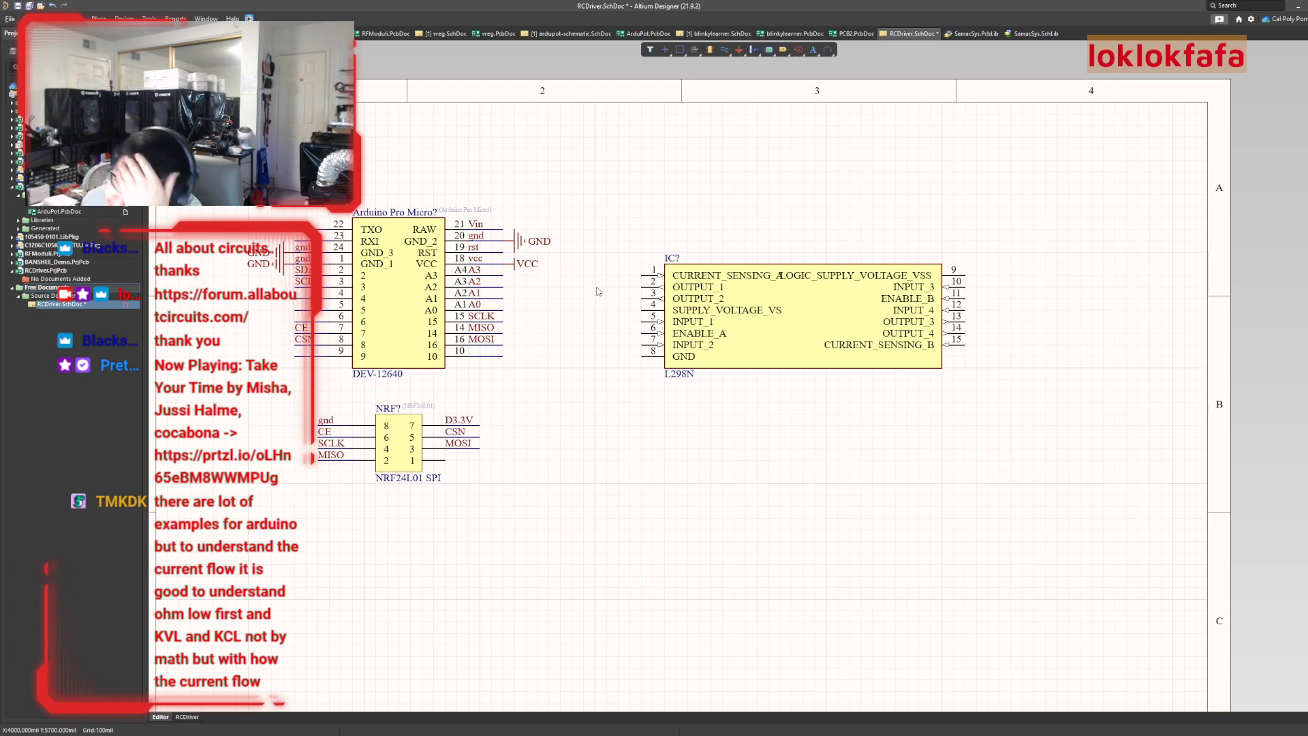
{"action": "left_click_drag", "start_coordinate": [695, 322], "coordinate": [638, 324]}
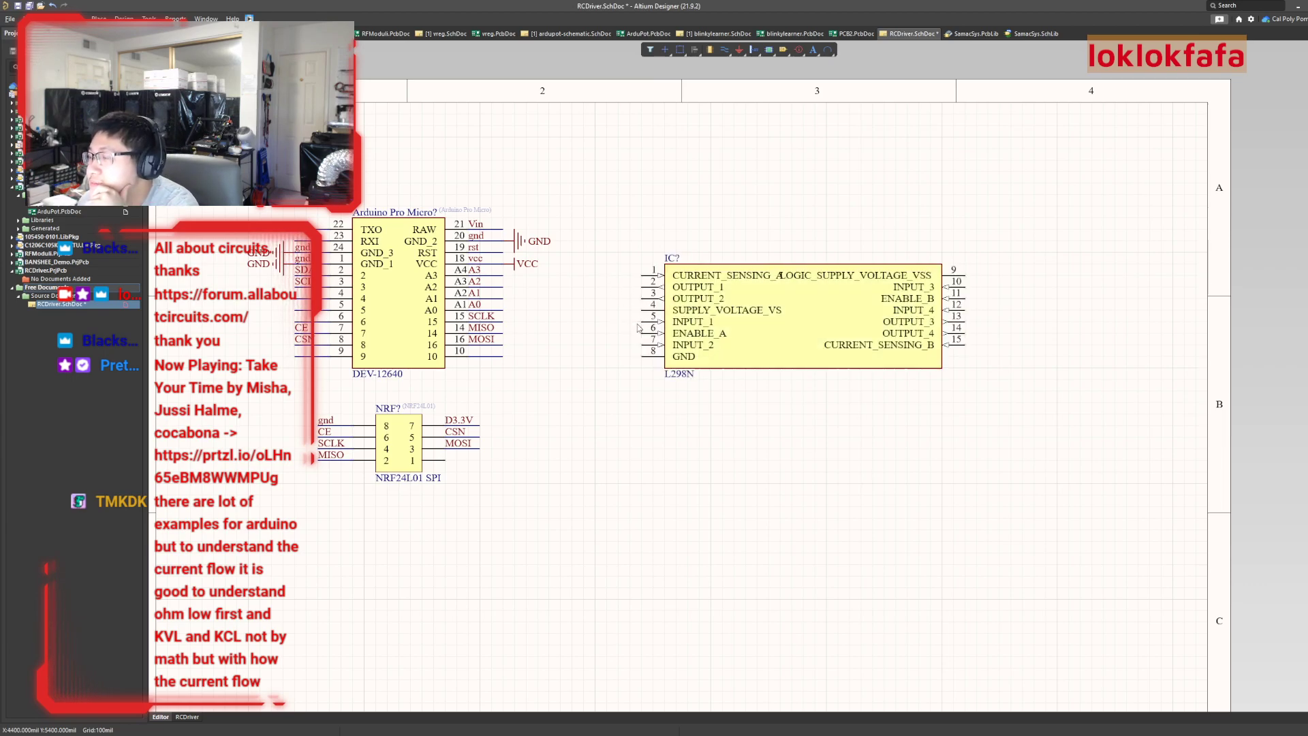
{"action": "left_click", "coordinate": [831, 344]}
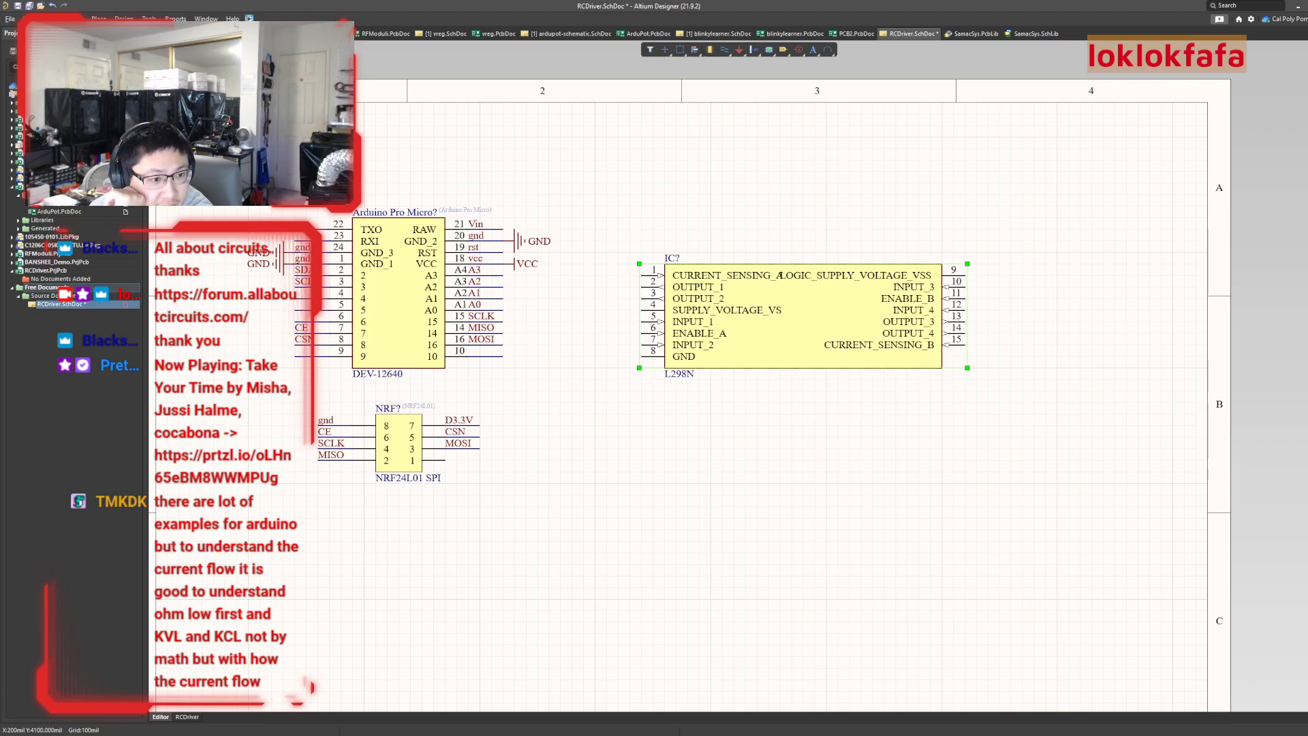
{"action": "key", "text": "ctrl+s"}
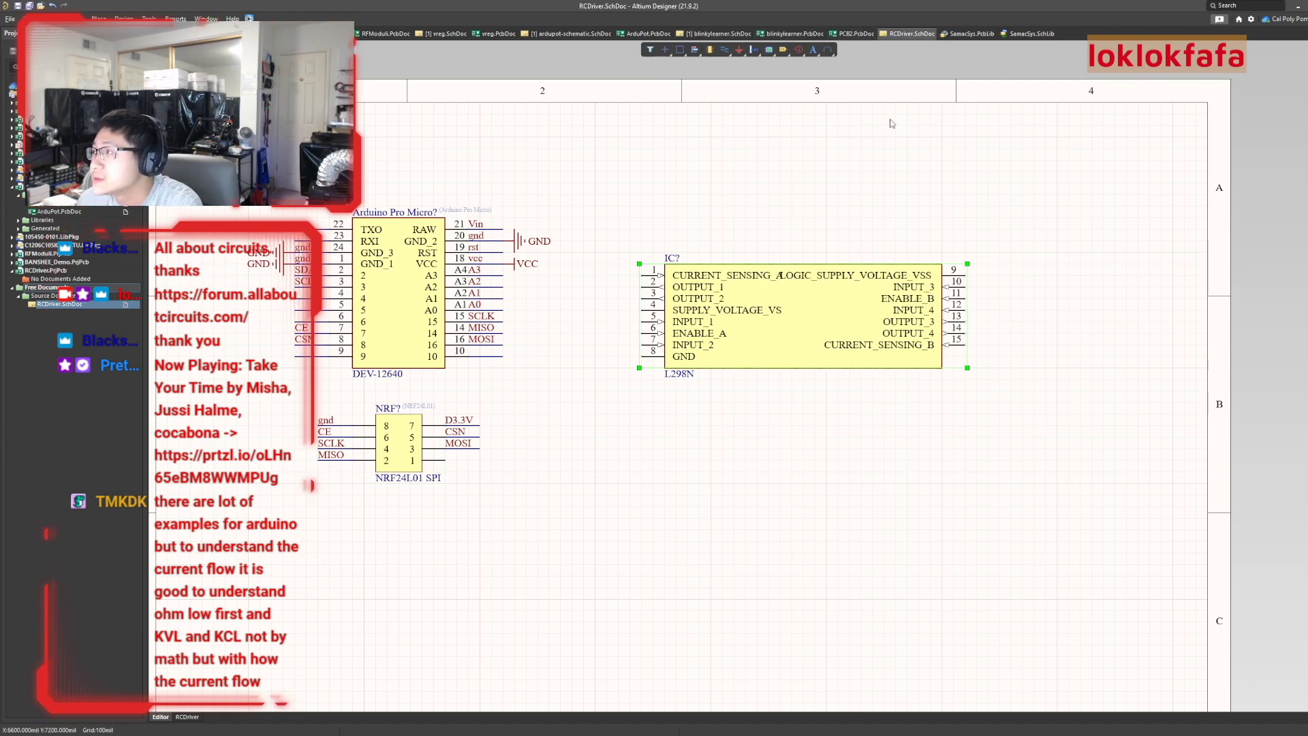
Copy the Vin terminal block (282836-2) from the ardupot schematic and return to the RCDriver schematic
{"action": "left_click", "coordinate": [832, 36]}
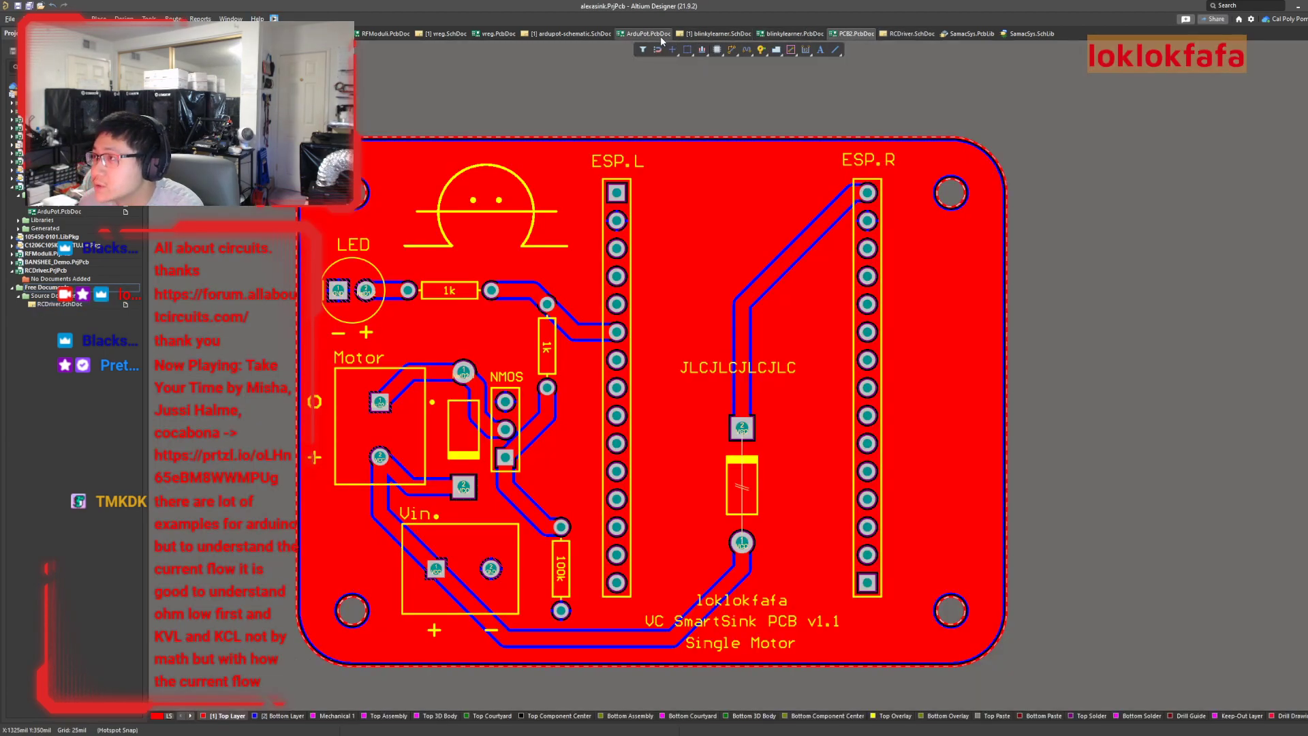
{"action": "left_click", "coordinate": [584, 37]}
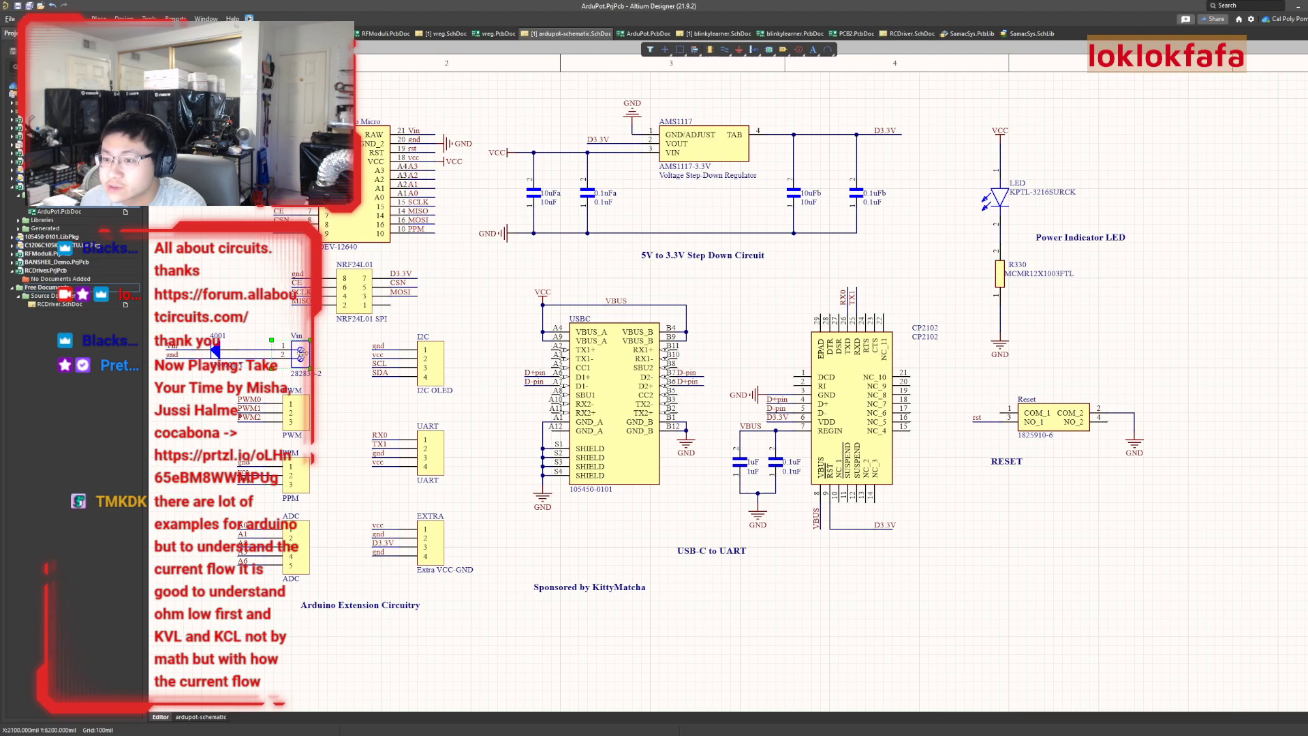
{"action": "left_click", "coordinate": [909, 34]}
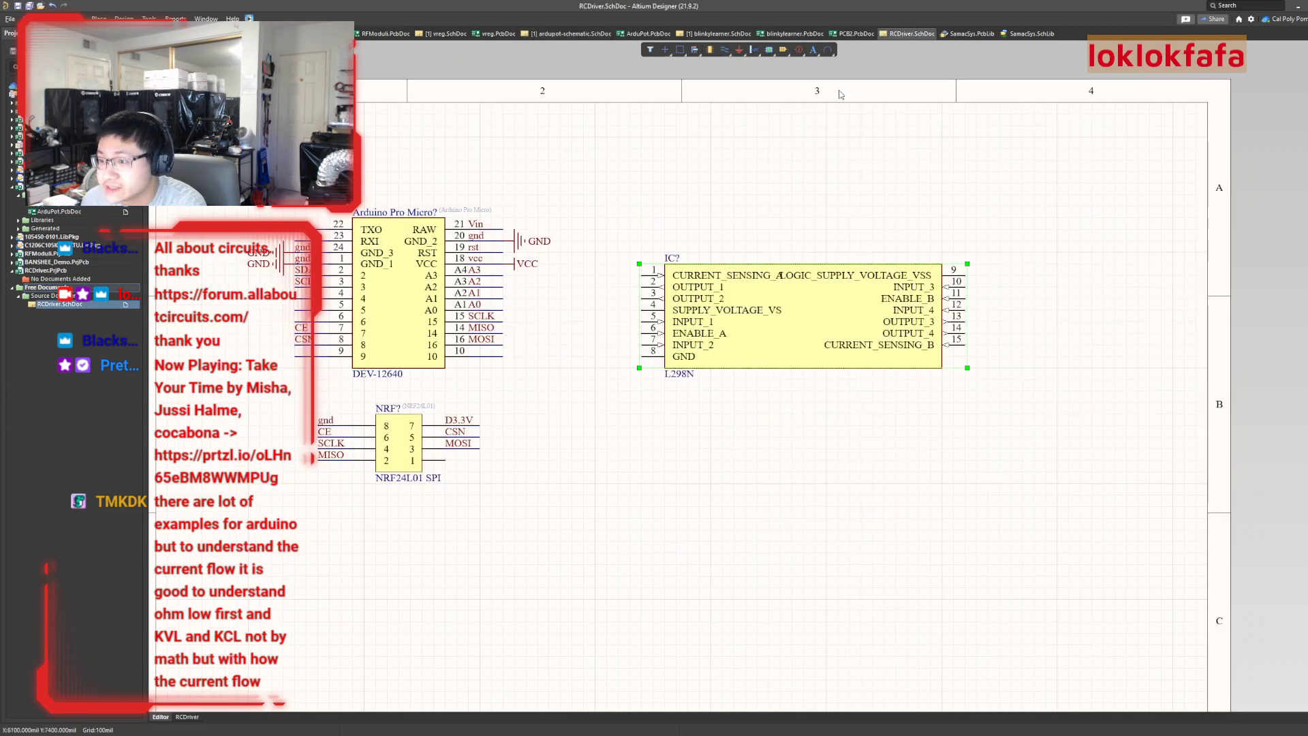
Nudge the L298N up slightly and paste two 282836-2 terminal blocks, spaced side by side, below it
{"action": "scroll", "coordinate": [532, 511], "scroll_direction": "up", "scroll_amount": 3, "text": "ctrl"}
{"action": "scroll", "coordinate": [532, 511], "scroll_direction": "down", "scroll_amount": 3, "text": "ctrl"}
{"action": "left_click_drag", "start_coordinate": [689, 303], "coordinate": [646, 286]}
{"action": "left_click", "coordinate": [493, 489]}
{"action": "key", "text": "ctrl+v"}
{"action": "left_click", "coordinate": [613, 473]}
{"action": "key", "text": "ctrl+v"}
{"action": "left_click", "coordinate": [721, 475]}
{"action": "key", "text": "ctrl+v"}
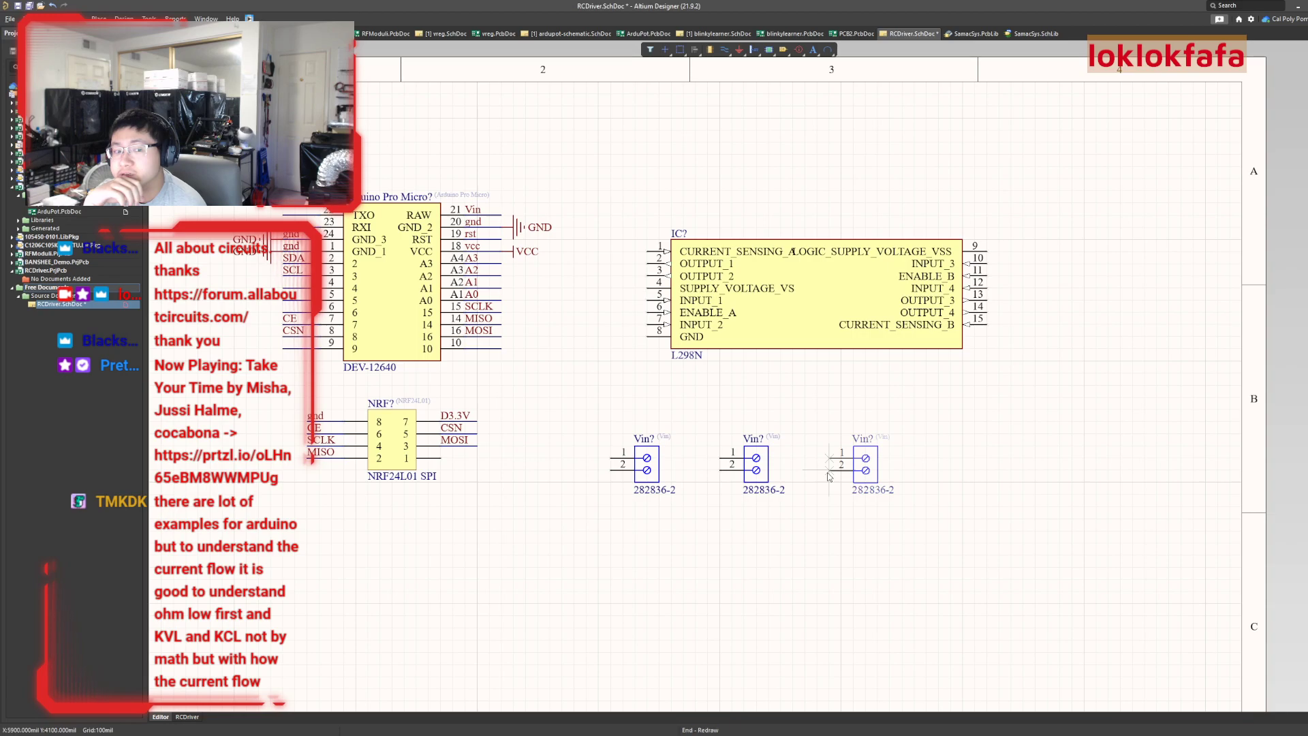
{"action": "key", "text": "Escape"}
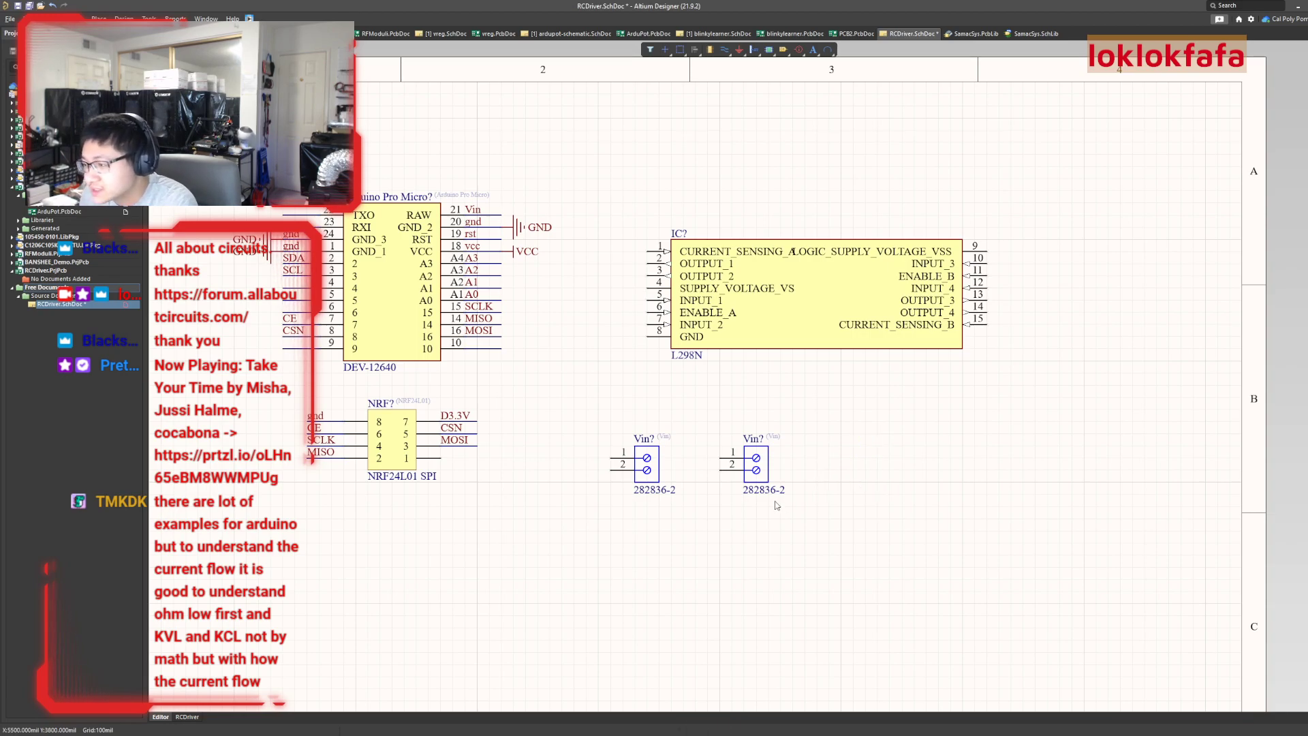
{"action": "left_click_drag", "start_coordinate": [750, 468], "coordinate": [754, 467]}
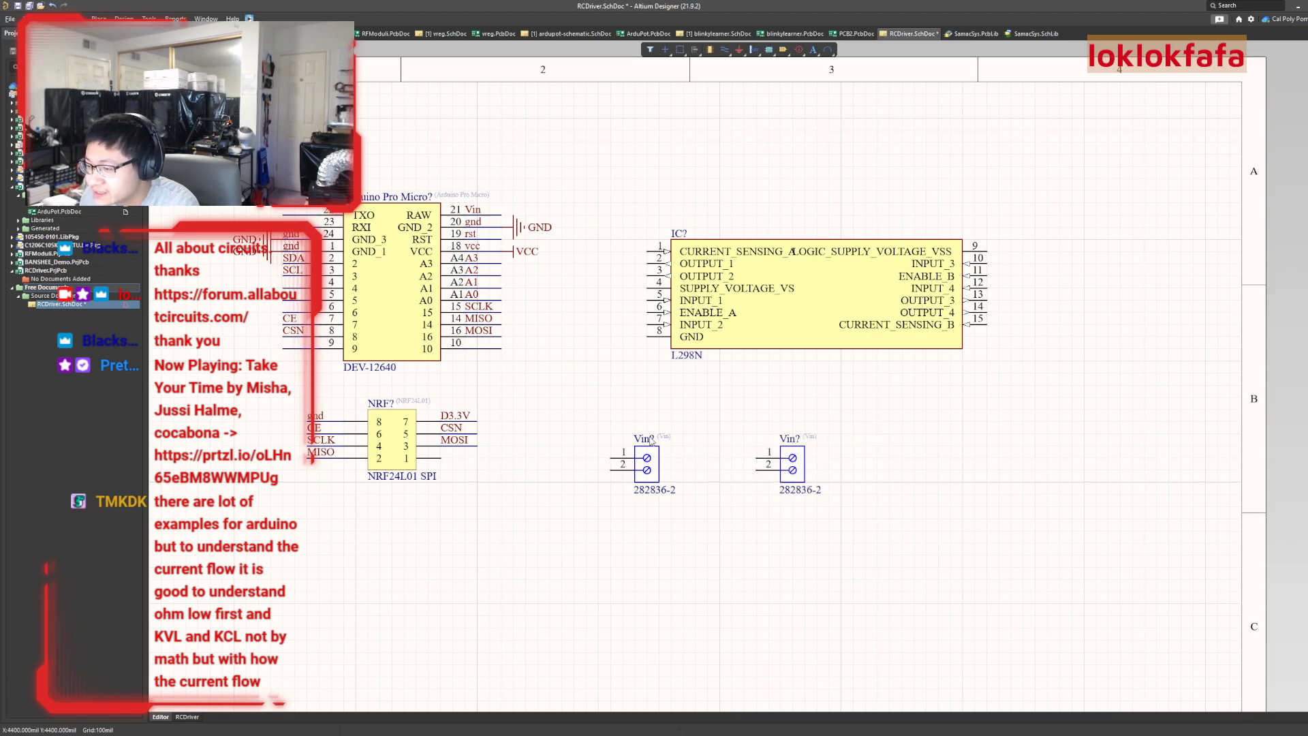
Set the designators of the two terminal blocks below the L298N to M1 and M2
{"action": "double_click", "coordinate": [650, 441]}
{"action": "left_click", "coordinate": [1269, 191]}
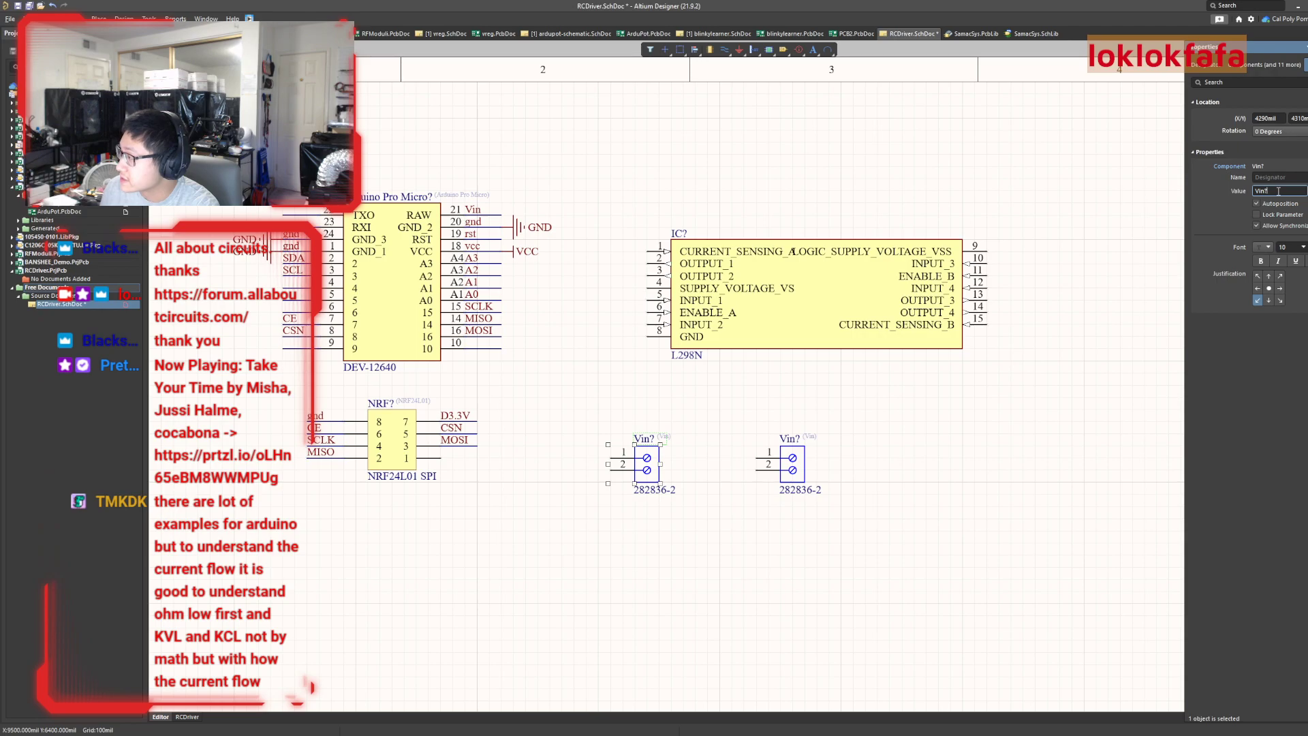
{"action": "type", "text": "M"}
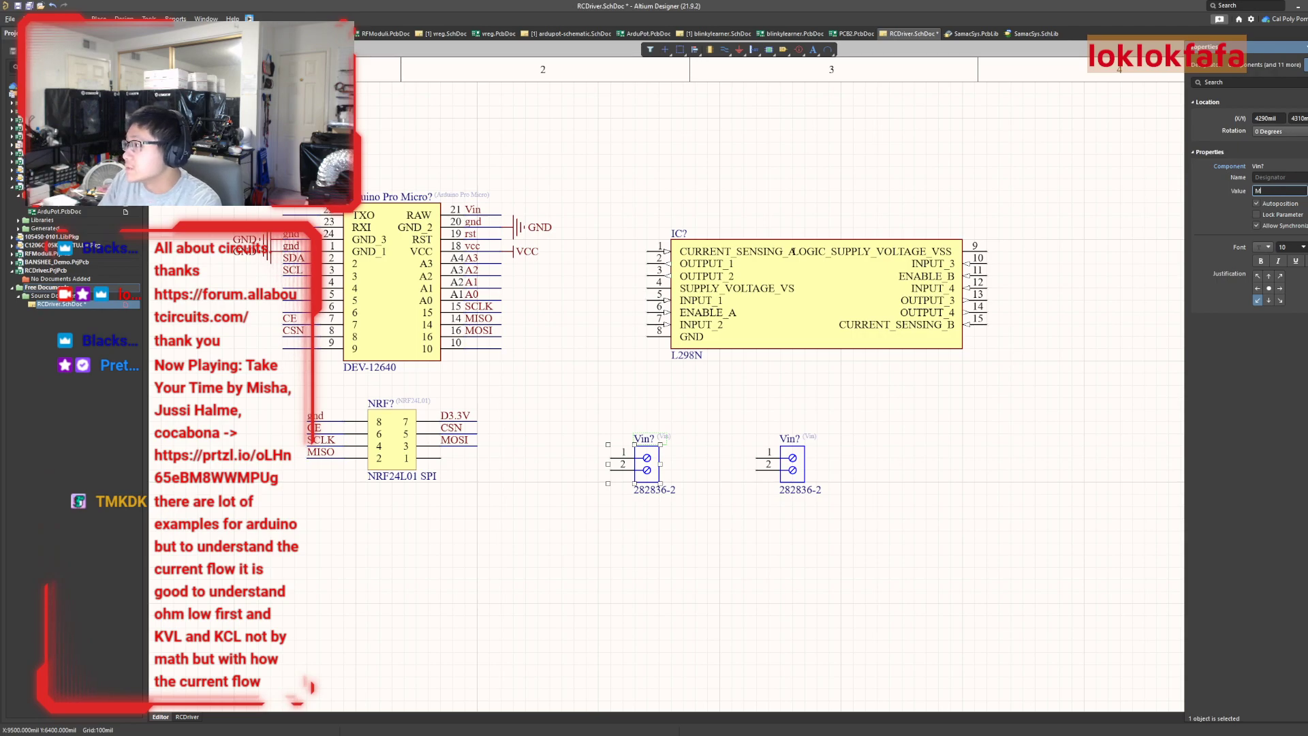
{"action": "type", "text": "1"}
{"action": "key", "text": "Return"}
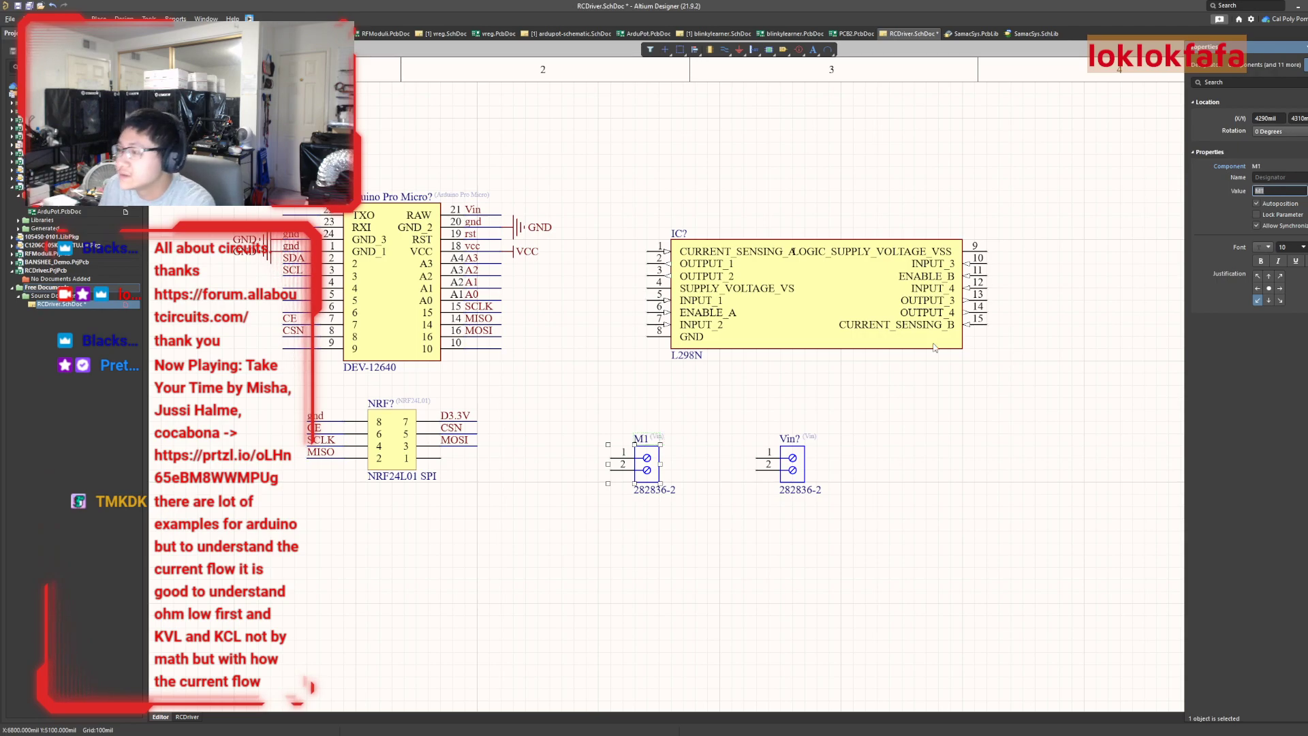
{"action": "left_click", "coordinate": [784, 443]}
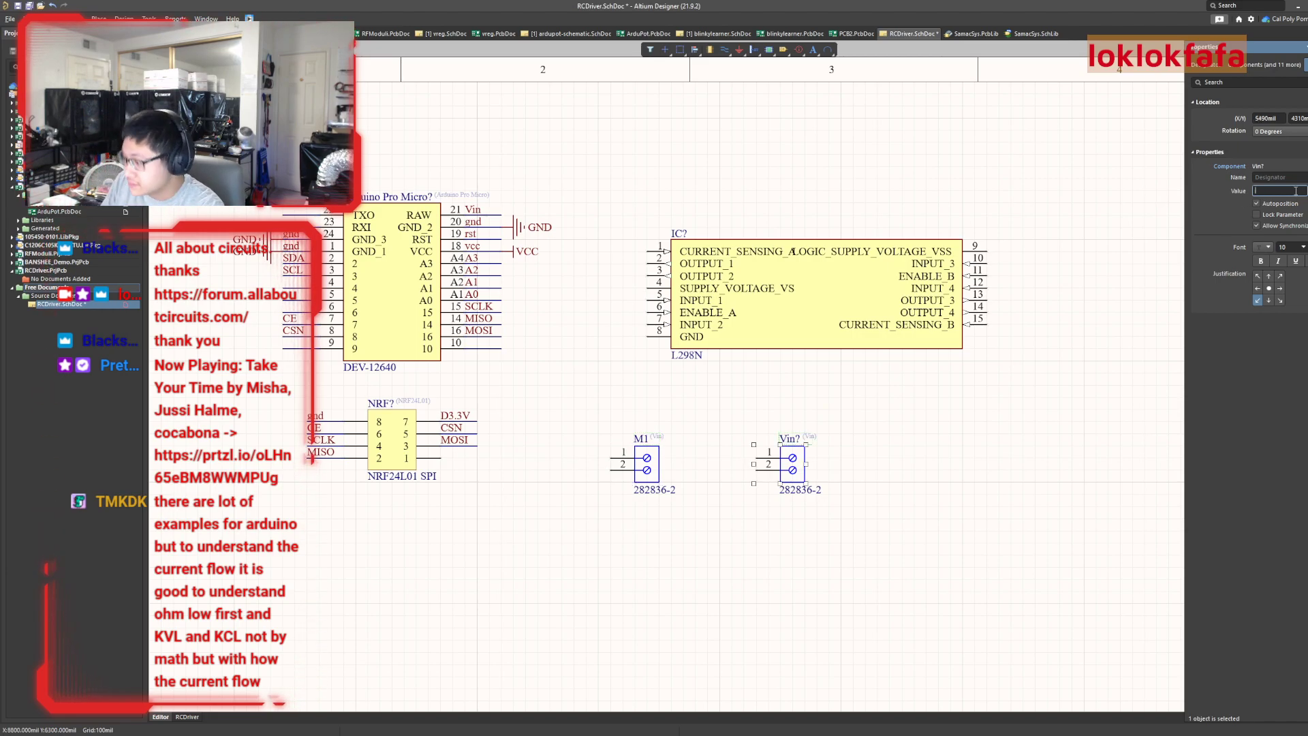
{"action": "key", "text": "Return"}
{"action": "left_click", "coordinate": [605, 591]}
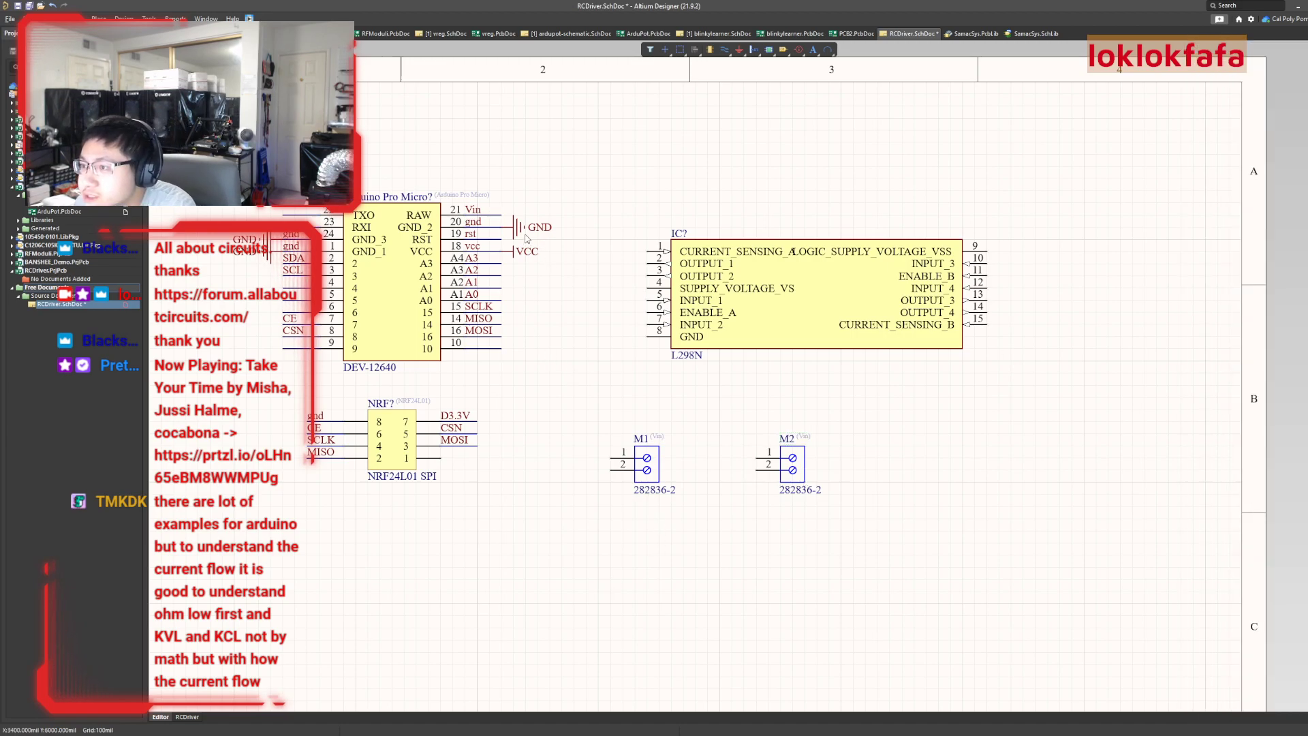
Draw a wire stub about 300 mil long leftward from the L298N's GND pin
{"action": "key", "text": "ctrl+w"}
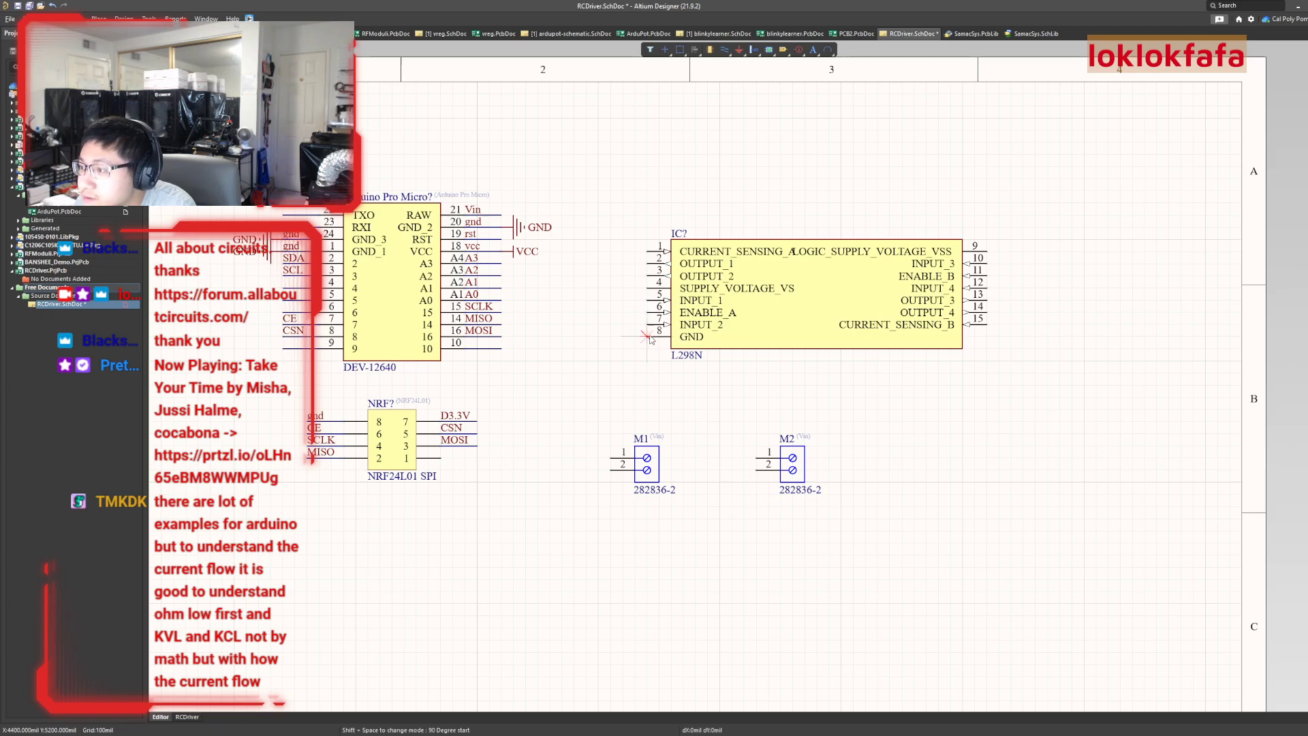
{"action": "left_click", "coordinate": [648, 337]}
{"action": "left_click", "coordinate": [610, 336]}
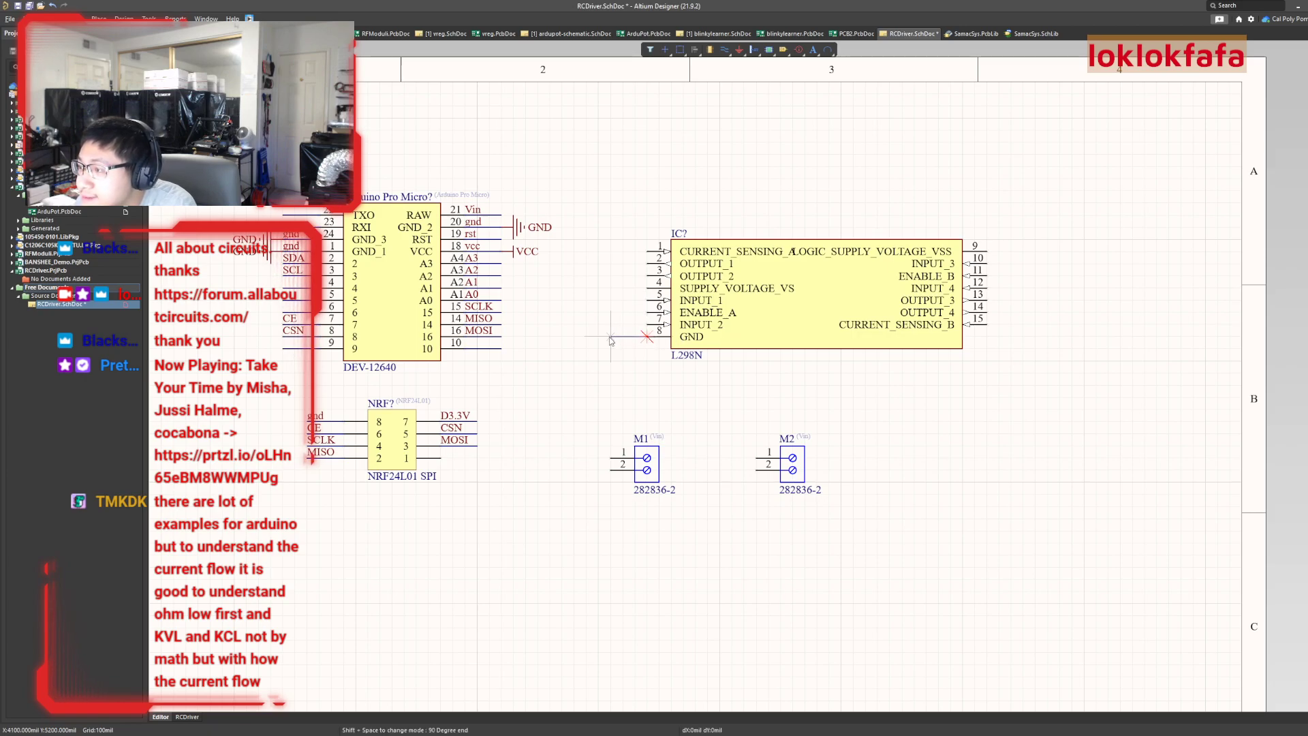
{"action": "right_click", "coordinate": [910, 335]}
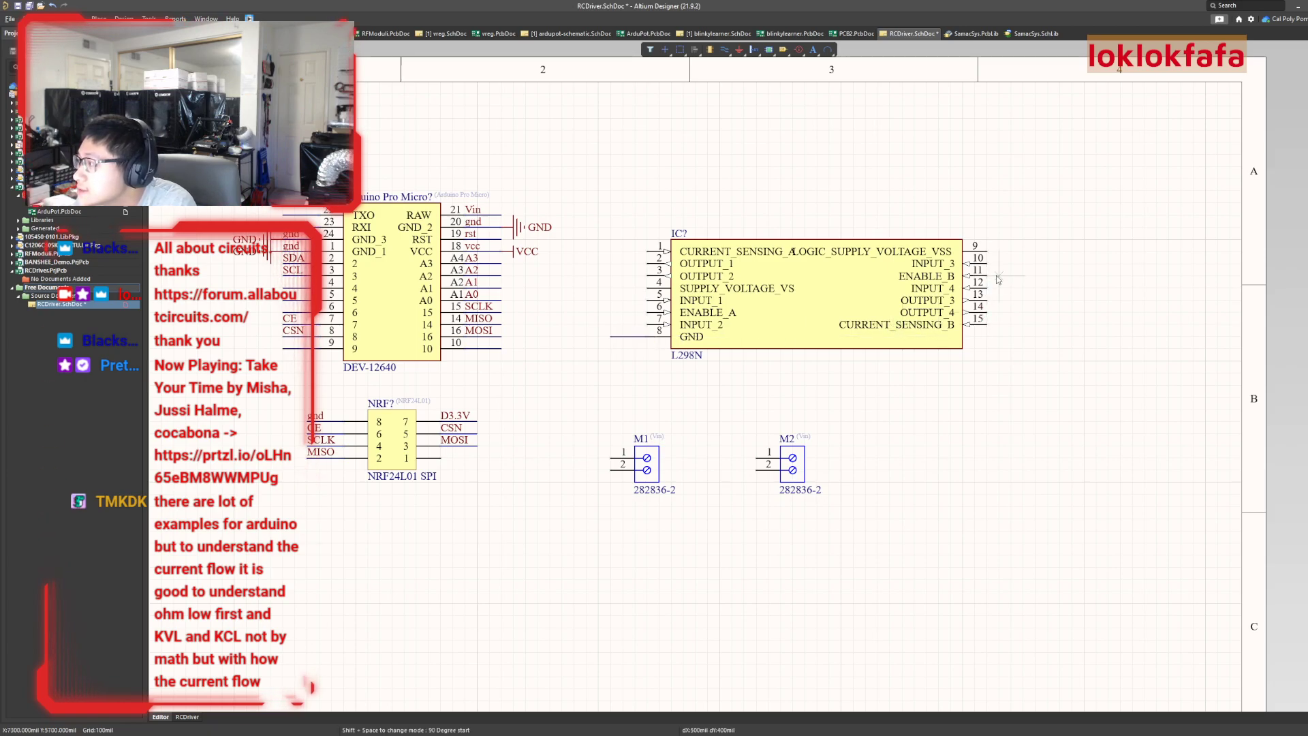
{"action": "right_click", "coordinate": [541, 341]}
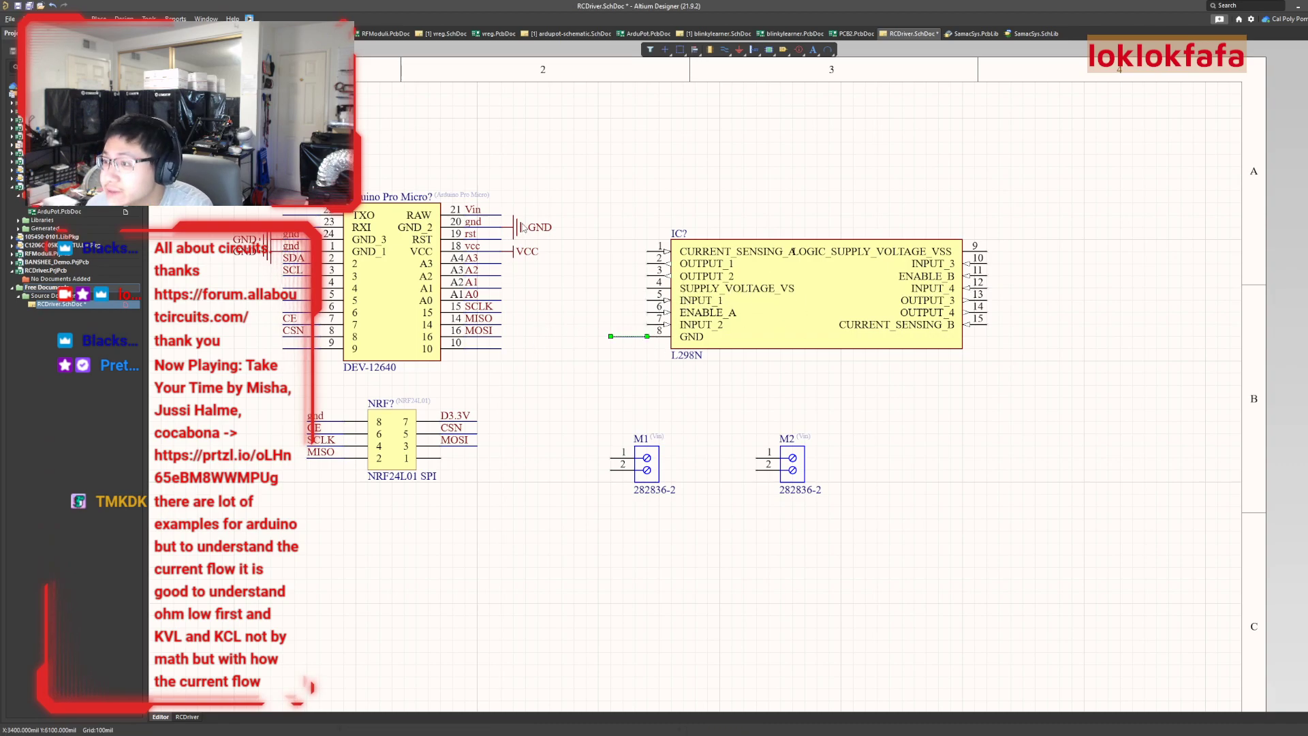
Remove the question mark from the Arduino's designator so it reads Arduino Pro Micro
{"action": "left_click", "coordinate": [571, 238]}
{"action": "double_click", "coordinate": [426, 196]}
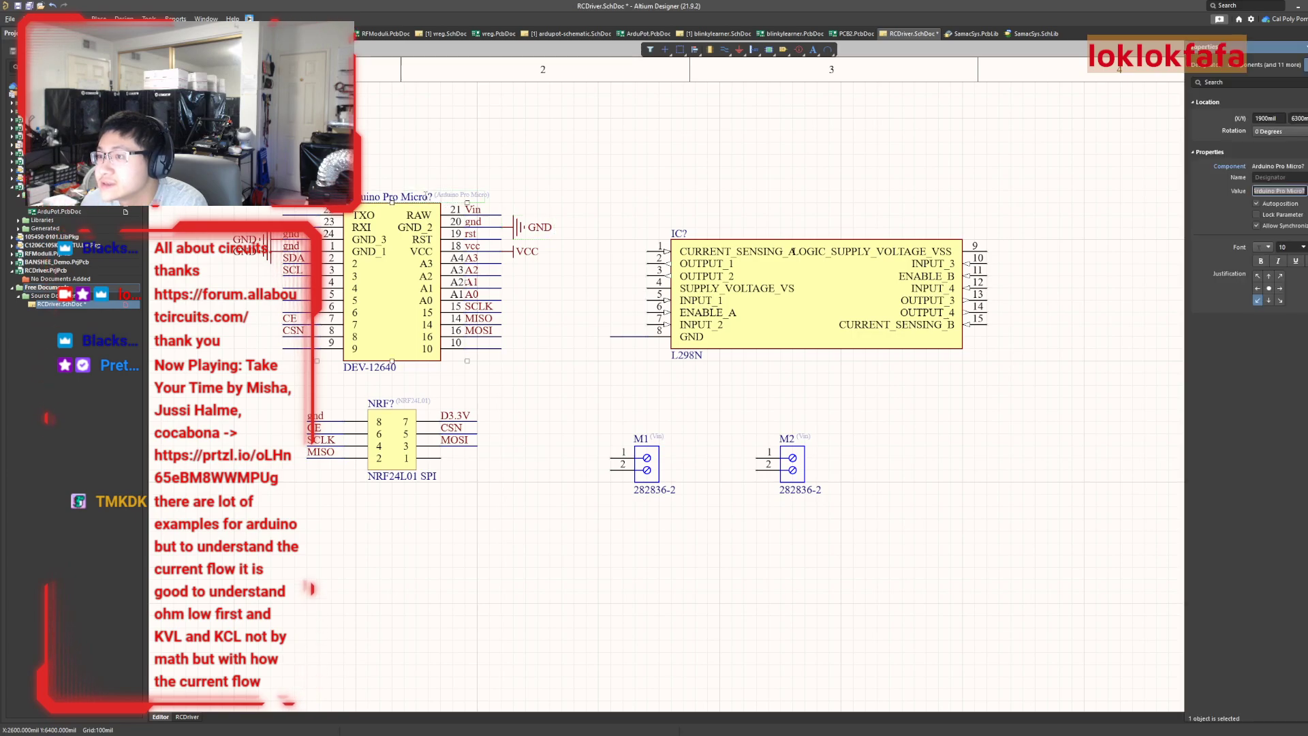
{"action": "left_click", "coordinate": [1285, 191]}
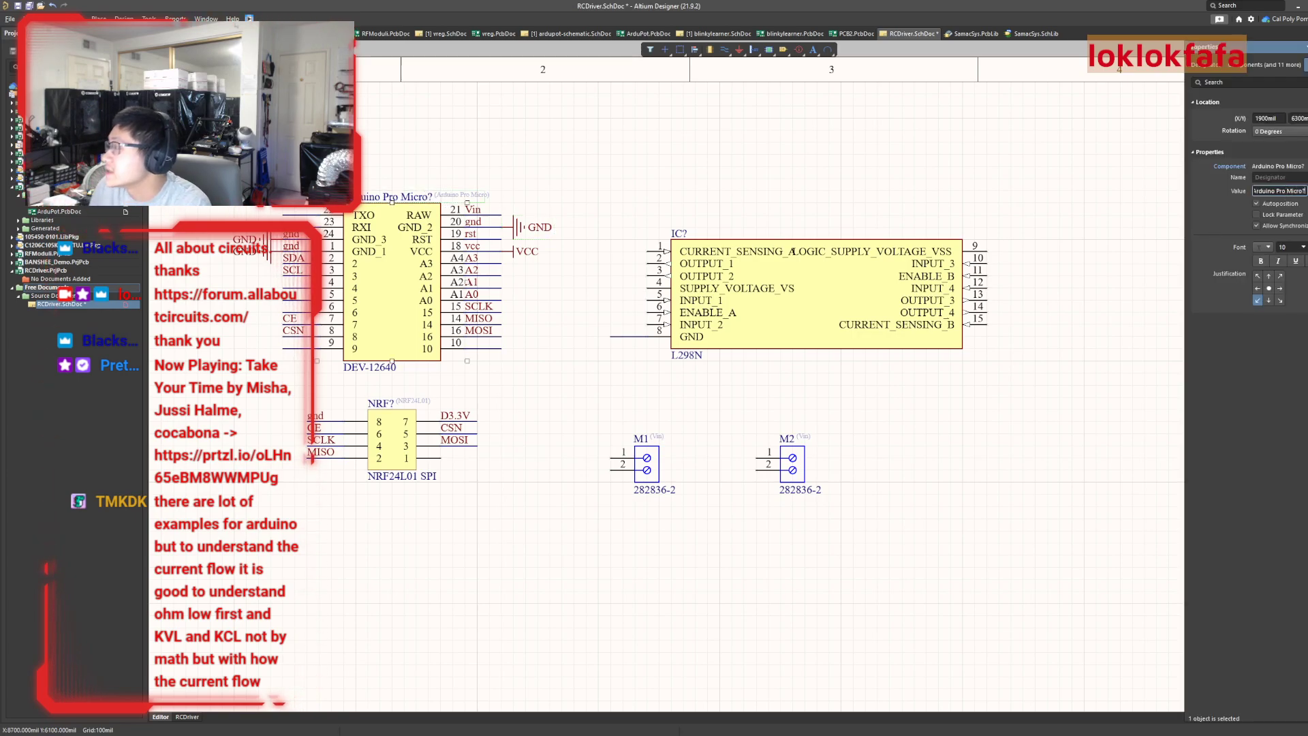
{"action": "key", "text": "BackSpace"}
{"action": "key", "text": "Return"}
{"action": "left_click", "coordinate": [628, 201]}
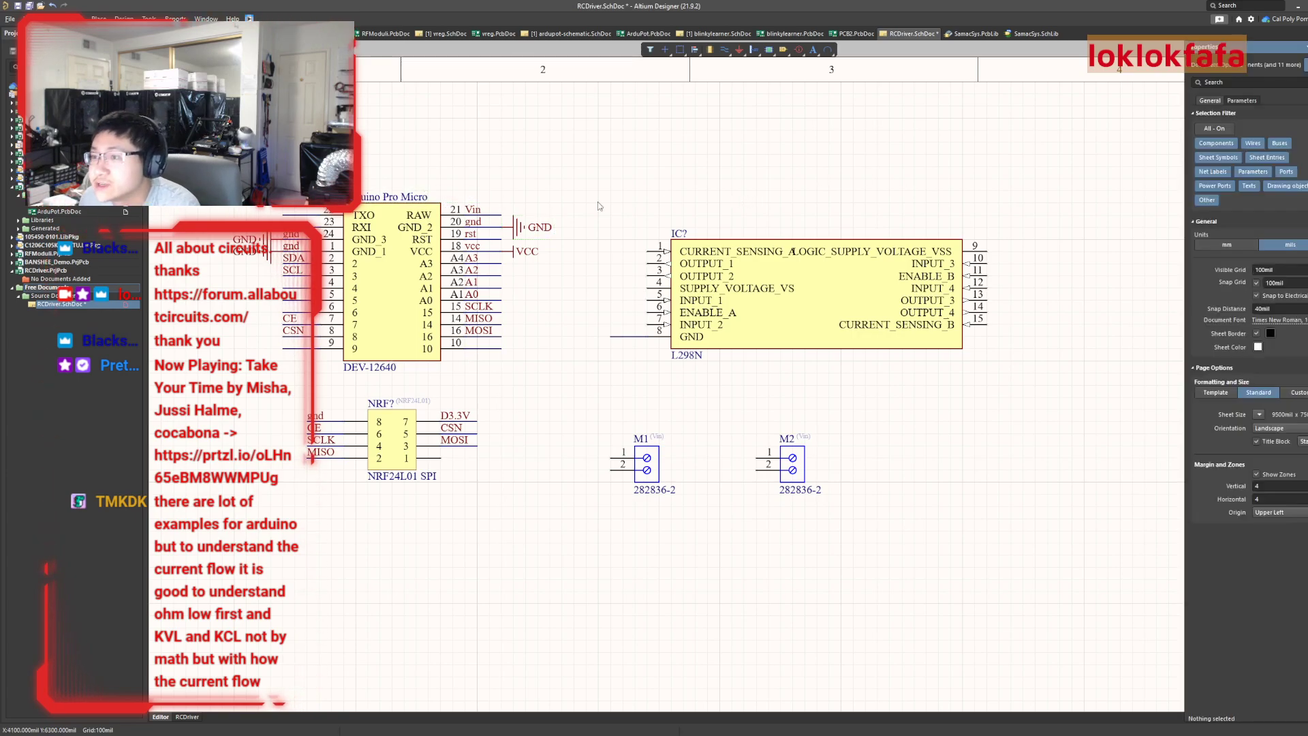
Copy the GND power port from the Arduino's GND_2 wire, rotate it 180 degrees, and place it on the L298N's GND stub
{"action": "double_click", "coordinate": [521, 226]}
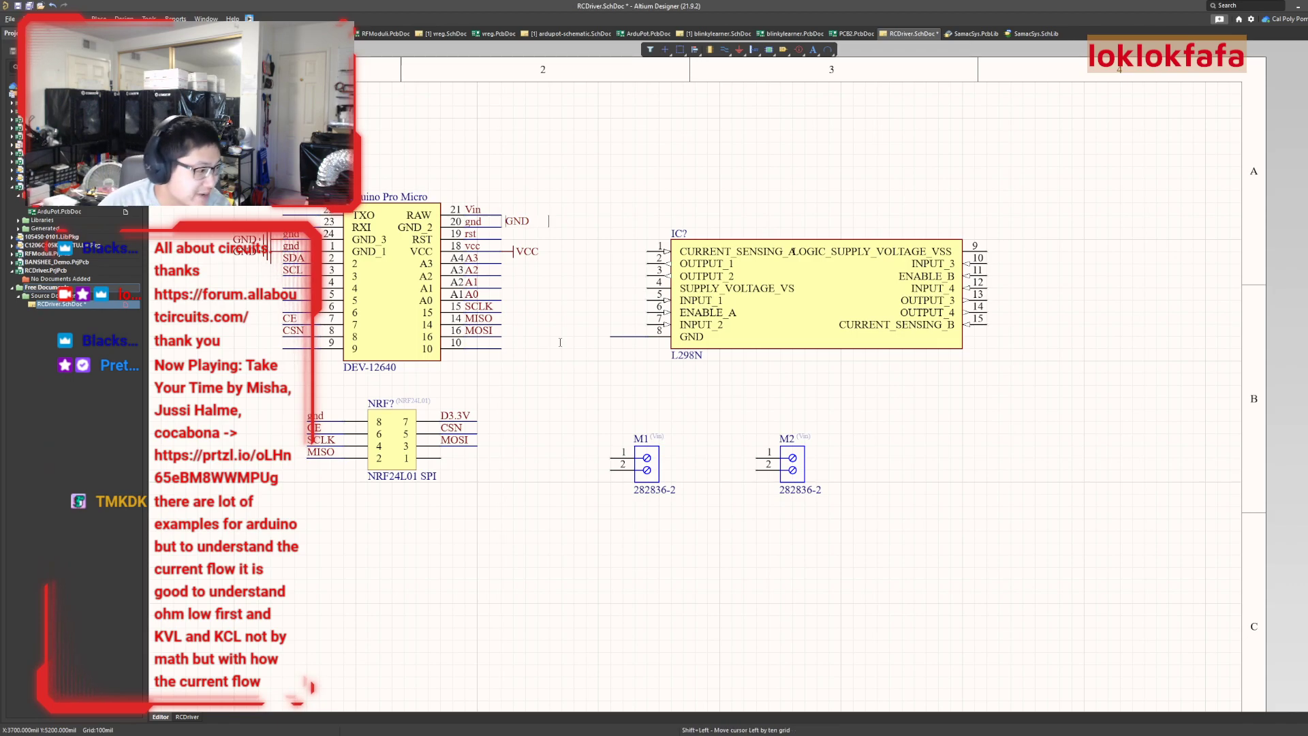
{"action": "left_click", "coordinate": [586, 348]}
{"action": "key", "text": "ctrl+v"}
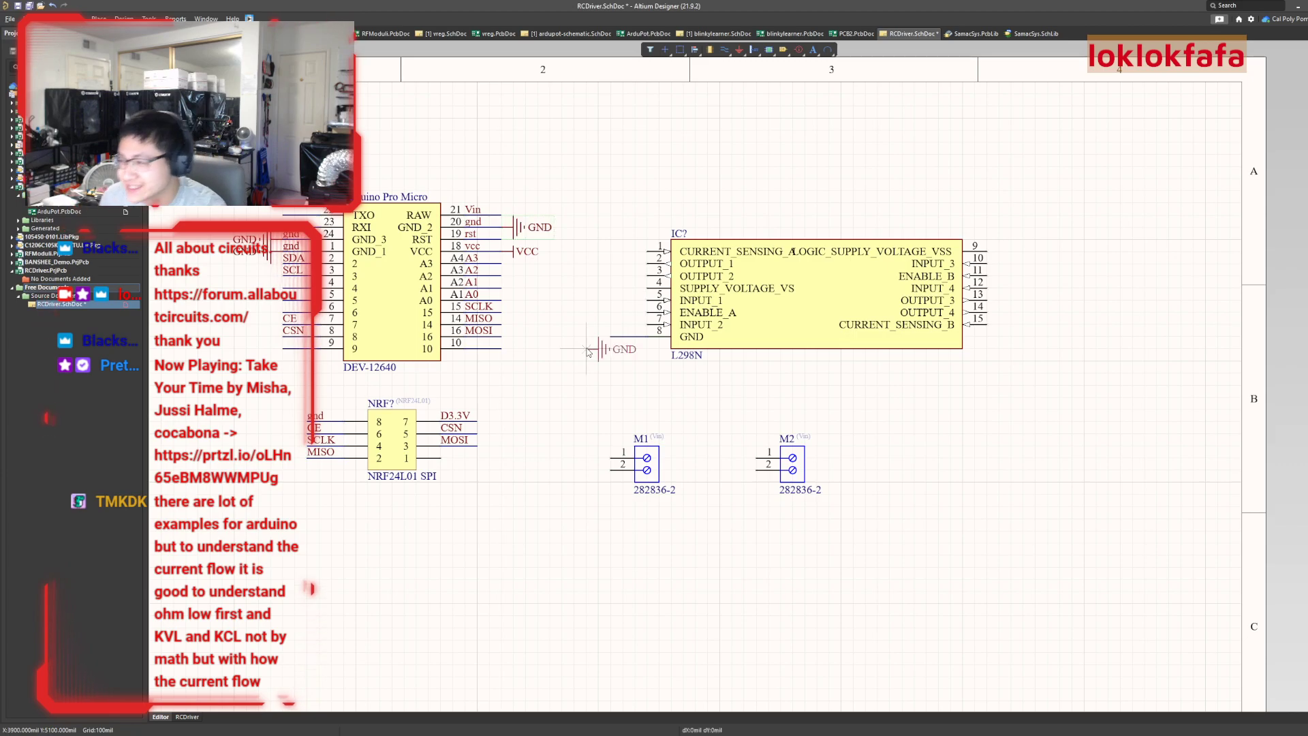
{"action": "key", "text": "space"}
{"action": "key", "text": "space"}
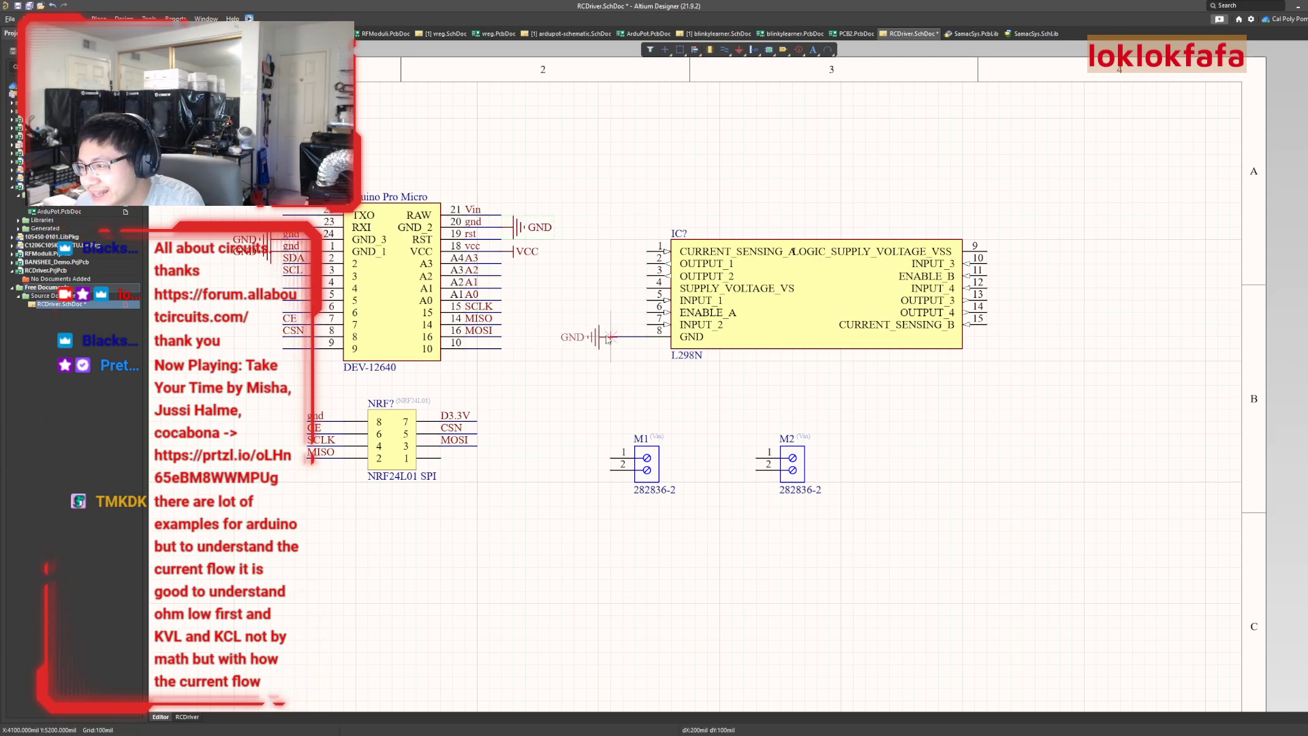
{"action": "left_click", "coordinate": [600, 336]}
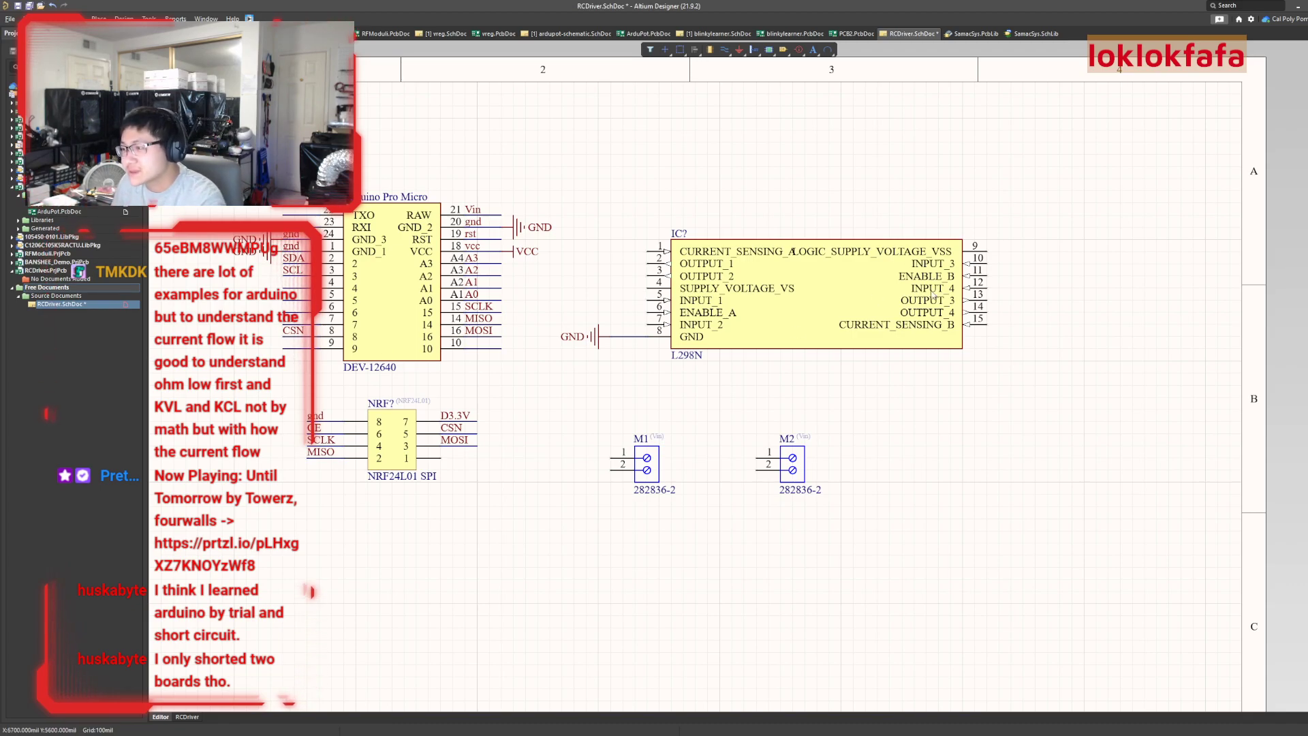
Move the L298N and its GND port about 400 mil to the right, away from the Arduino
{"action": "left_click_drag", "start_coordinate": [992, 320], "coordinate": [1042, 321]}
{"action": "left_click_drag", "start_coordinate": [592, 342], "coordinate": [642, 343]}
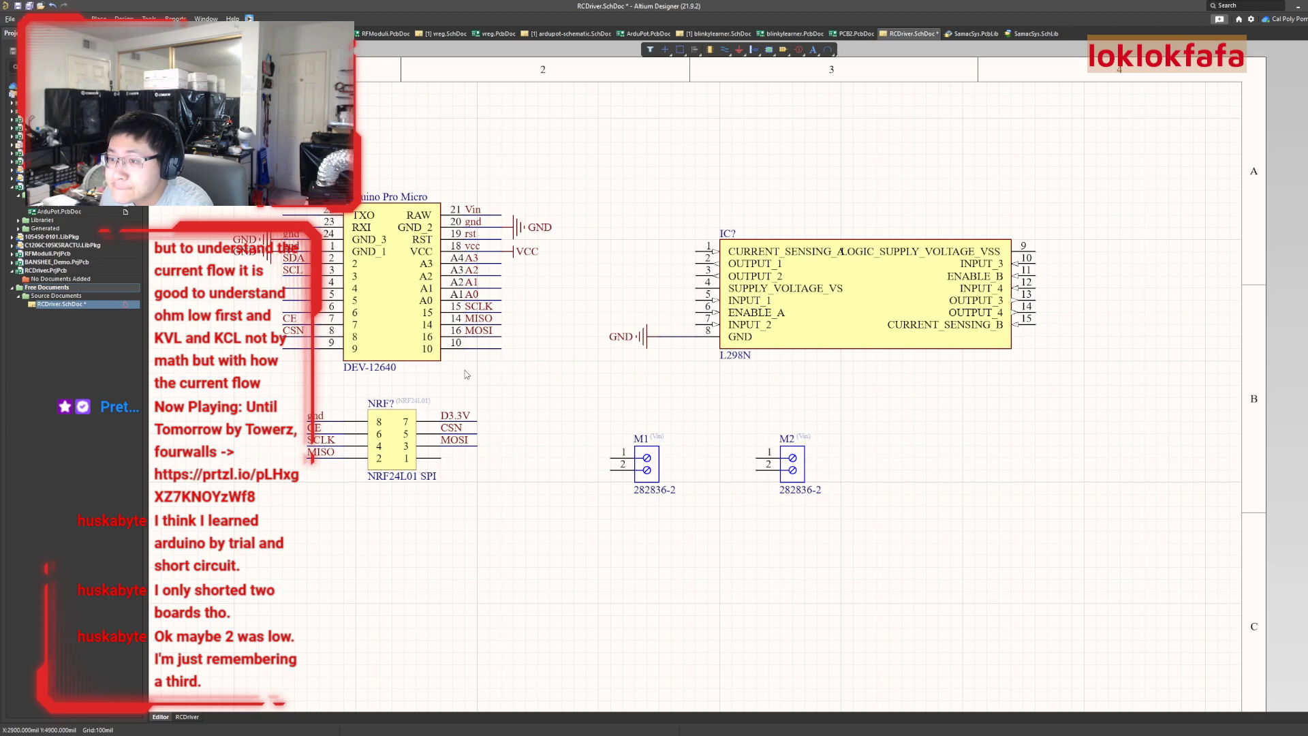
Check the Arduino's net assignments in the ardupot schematic, glance at the blinkylearner schematic, and return to RCDriver.SchDoc
{"action": "scroll", "coordinate": [467, 369], "scroll_direction": "down", "scroll_amount": 4, "text": "ctrl"}
{"action": "scroll", "coordinate": [467, 370], "scroll_direction": "up", "scroll_amount": 1, "text": "ctrl"}
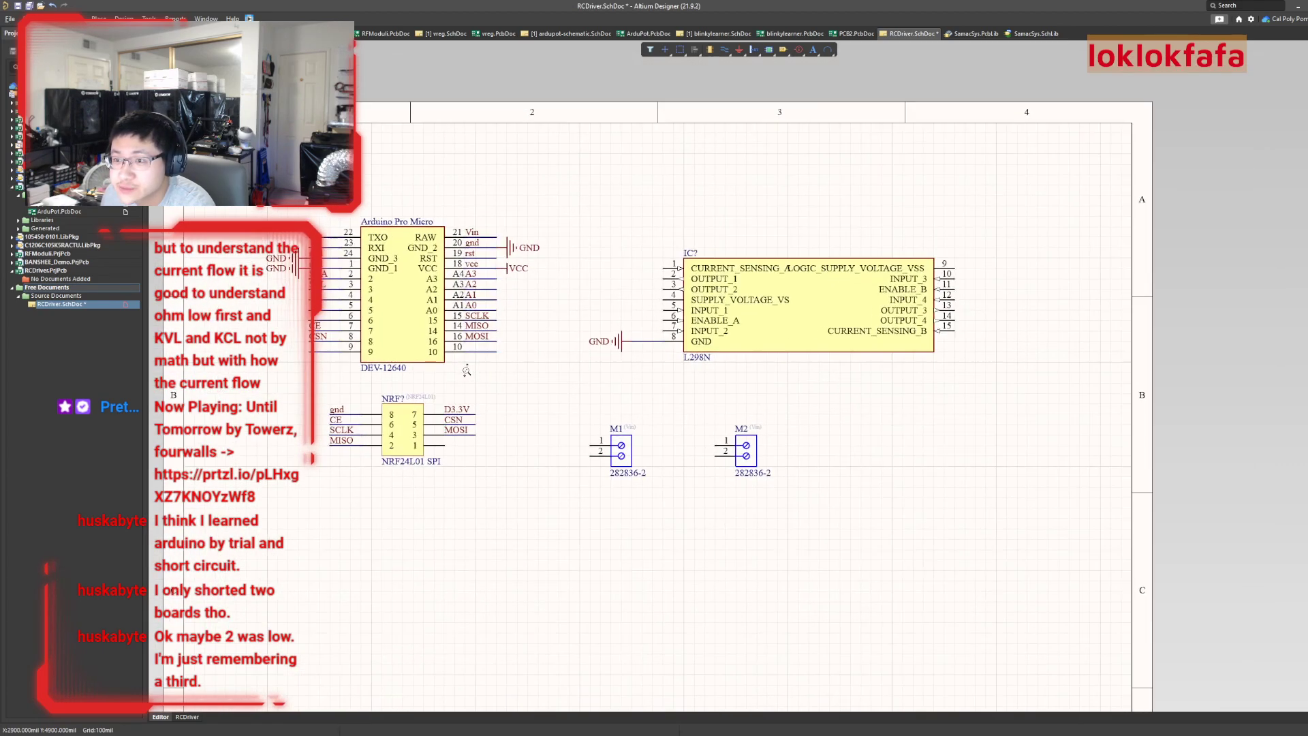
{"action": "left_click", "coordinate": [569, 34]}
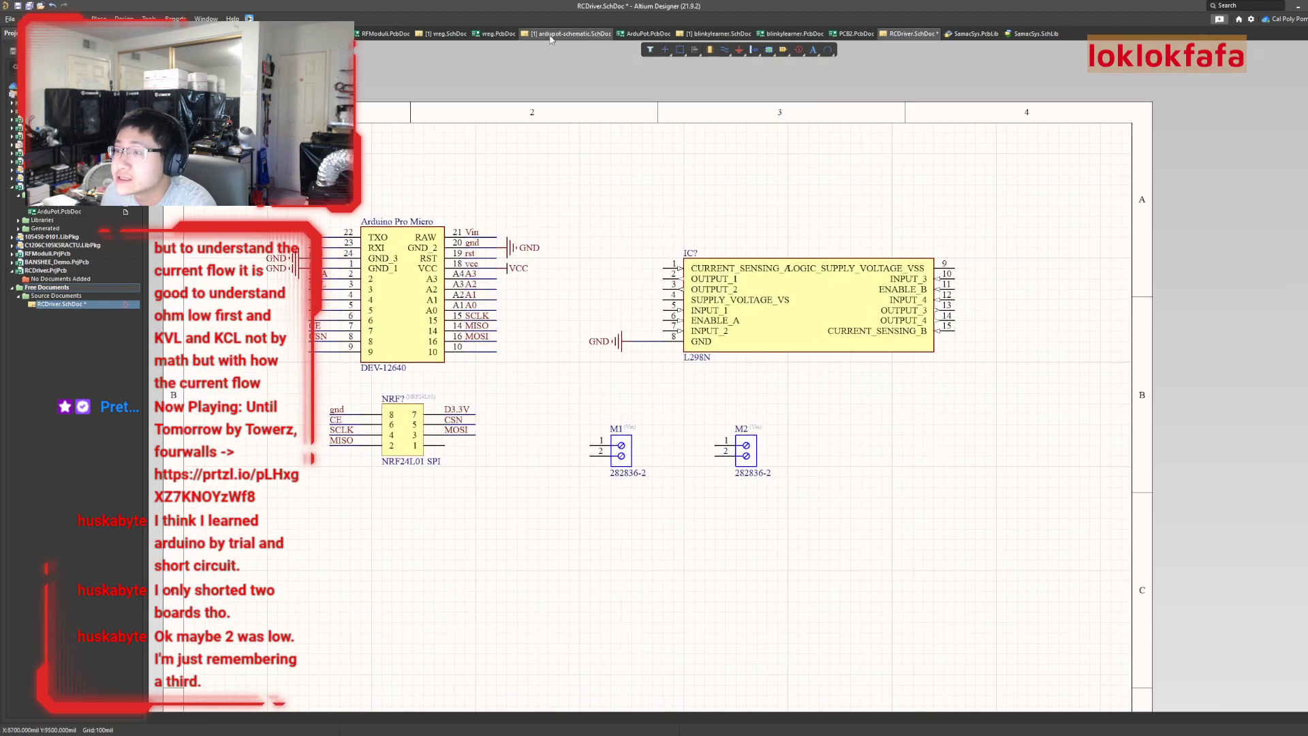
{"action": "scroll", "coordinate": [311, 458], "scroll_direction": "up", "scroll_amount": 3, "text": "ctrl"}
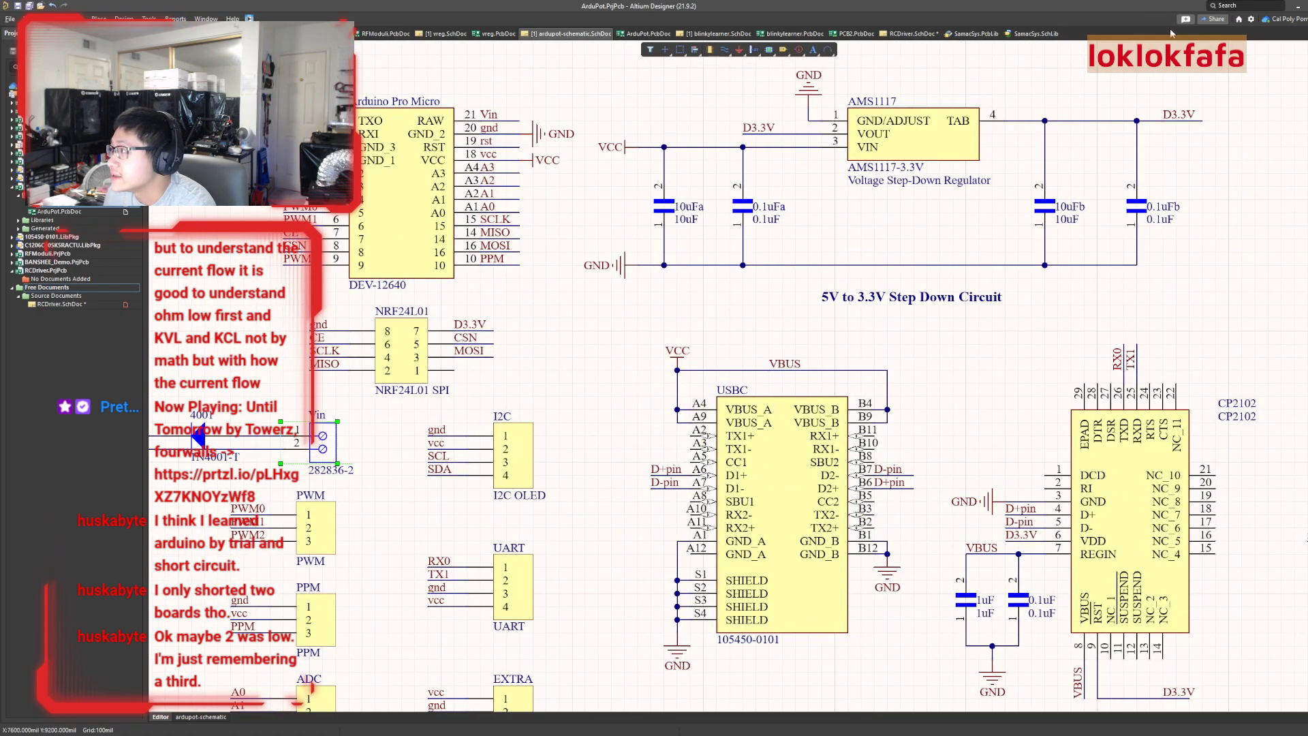
{"action": "left_click", "coordinate": [719, 33]}
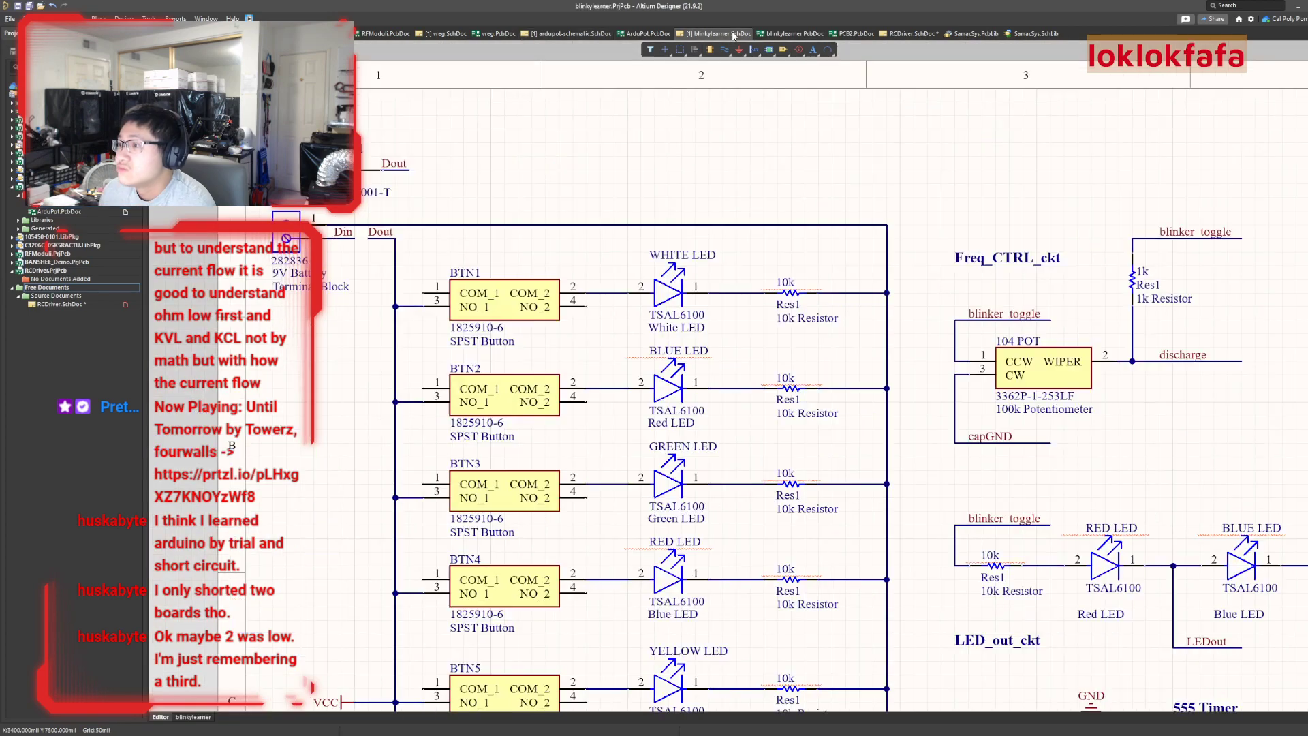
{"action": "left_click", "coordinate": [911, 34]}
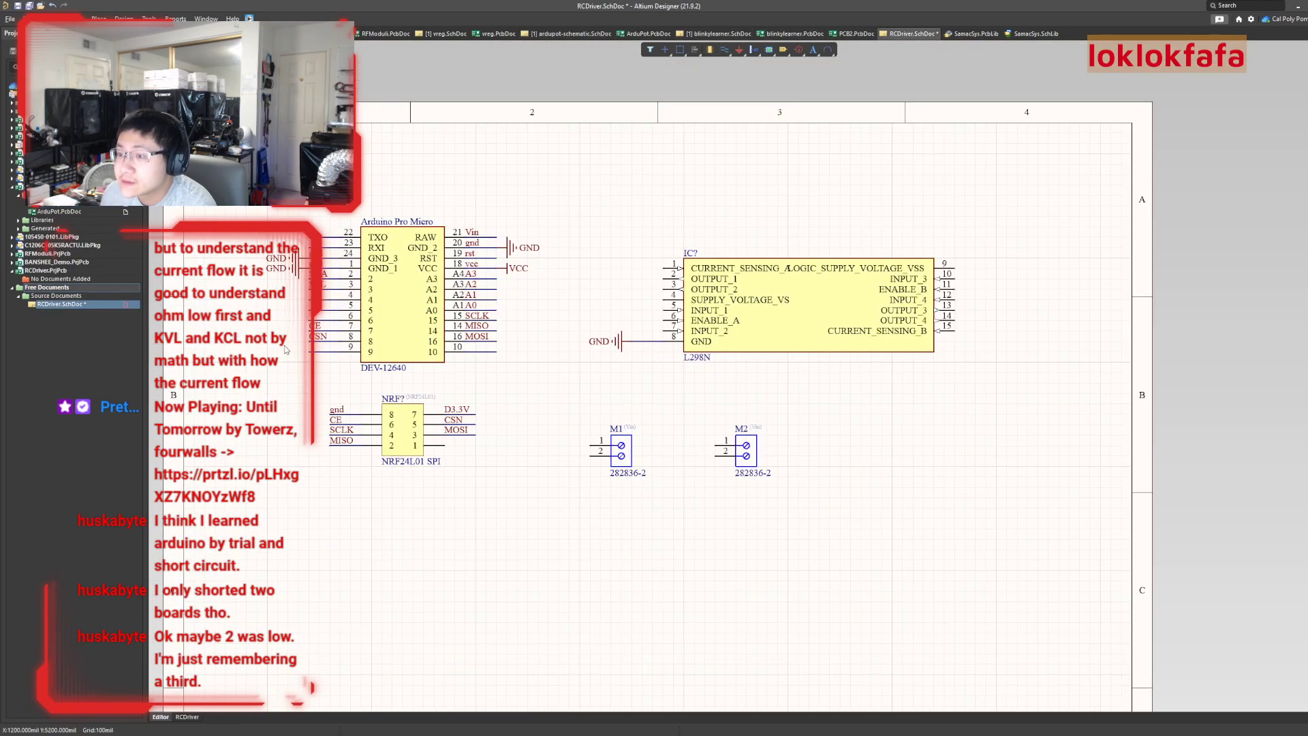
Duplicate the SCL net label onto the Arduino's pin 5 wire and rename the copy PWM0
{"action": "scroll", "coordinate": [304, 336], "scroll_direction": "up", "scroll_amount": 2, "text": "ctrl"}
{"action": "scroll", "coordinate": [304, 336], "scroll_direction": "up", "scroll_amount": 1, "text": "ctrl"}
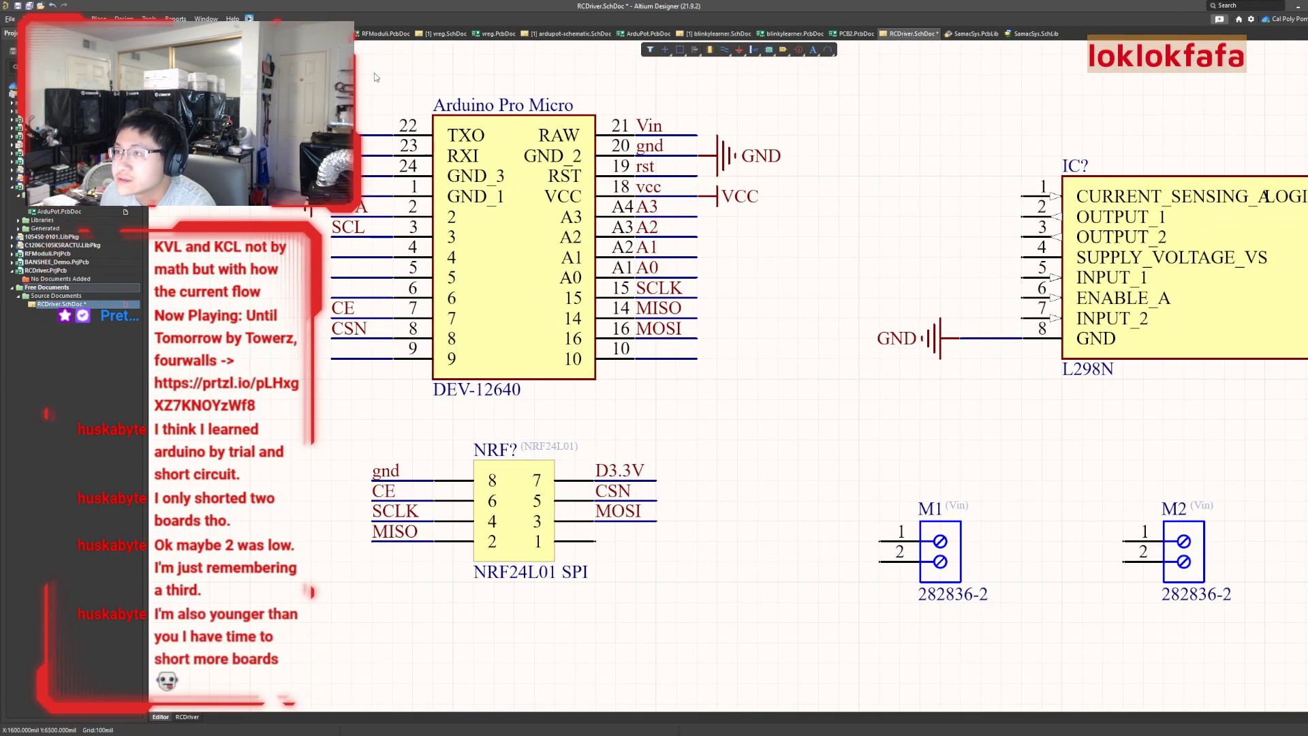
{"action": "left_click_drag", "start_coordinate": [350, 230], "coordinate": [354, 272], "text": "shift"}
{"action": "double_click", "coordinate": [353, 273]}
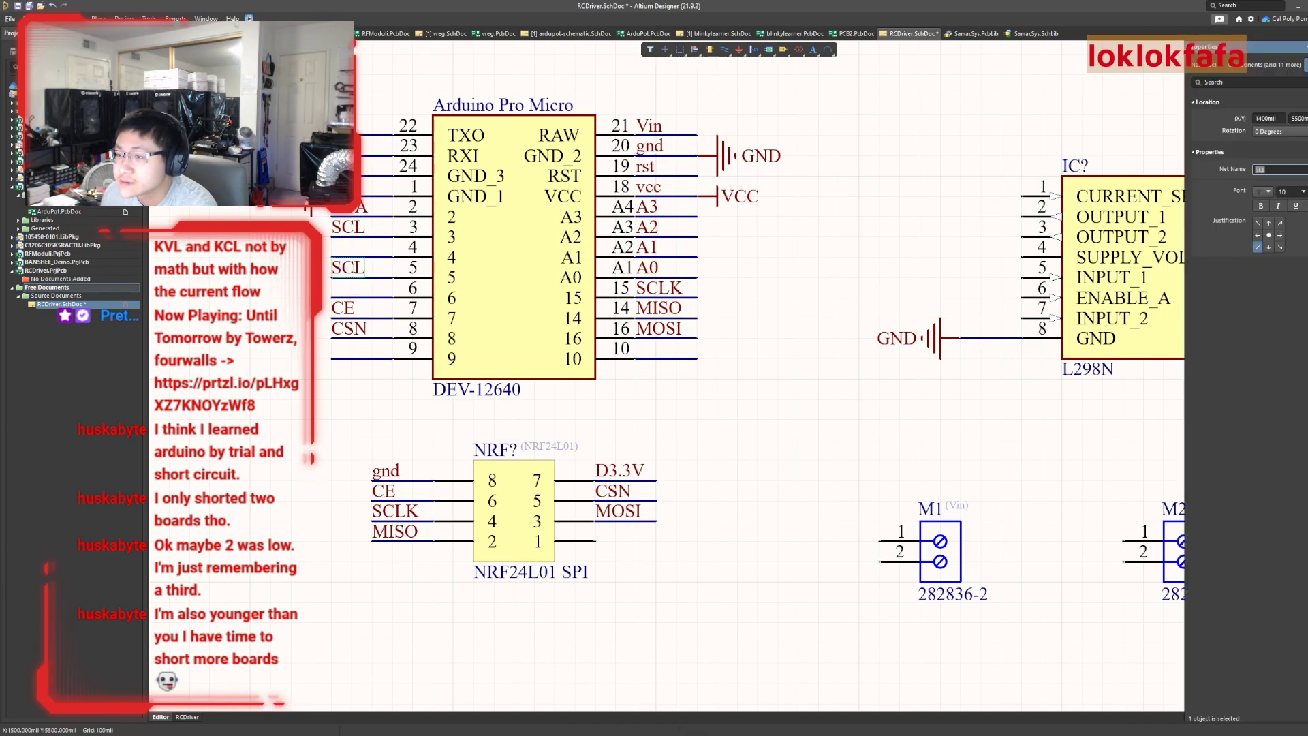
{"action": "type", "text": "PWM0"}
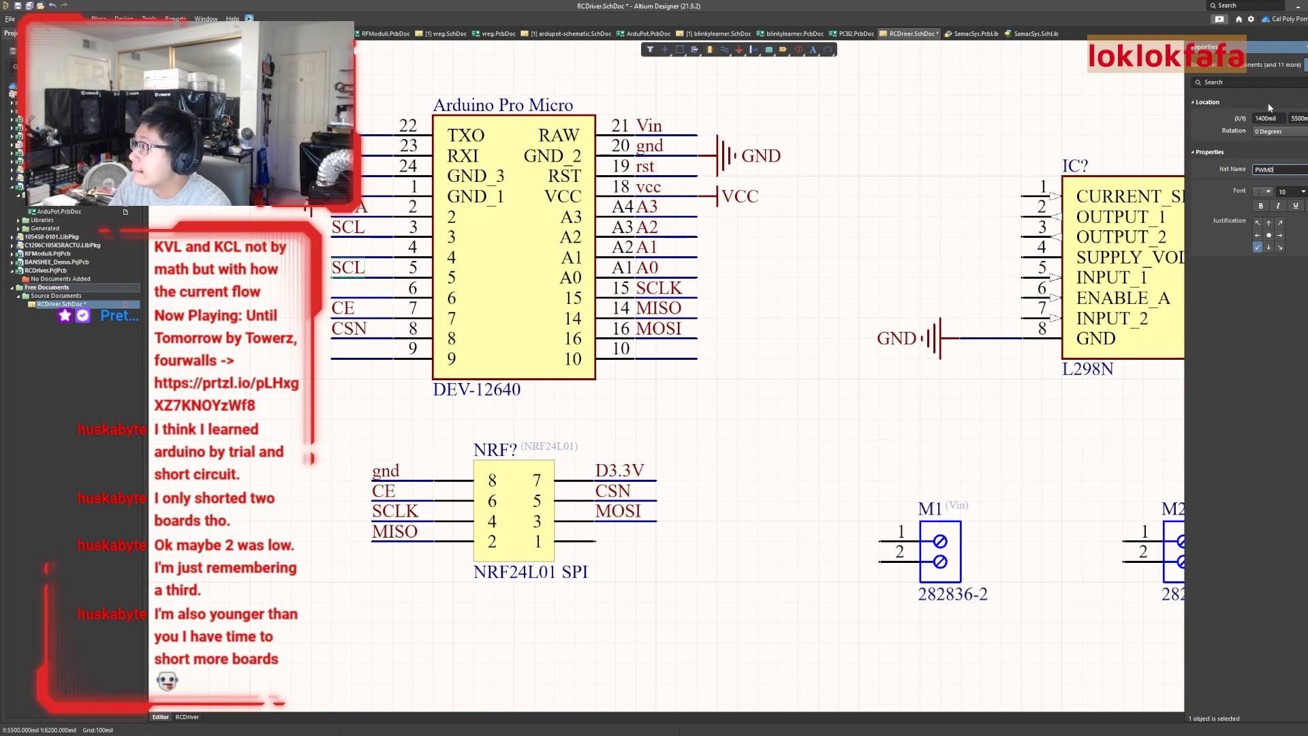
{"action": "key", "text": "Return"}
{"action": "left_click", "coordinate": [304, 333]}
Copy the PWM0 net label onto the wires of Arduino pins 6, 9 and 10
{"action": "left_click_drag", "start_coordinate": [348, 275], "coordinate": [332, 298], "text": "shift"}
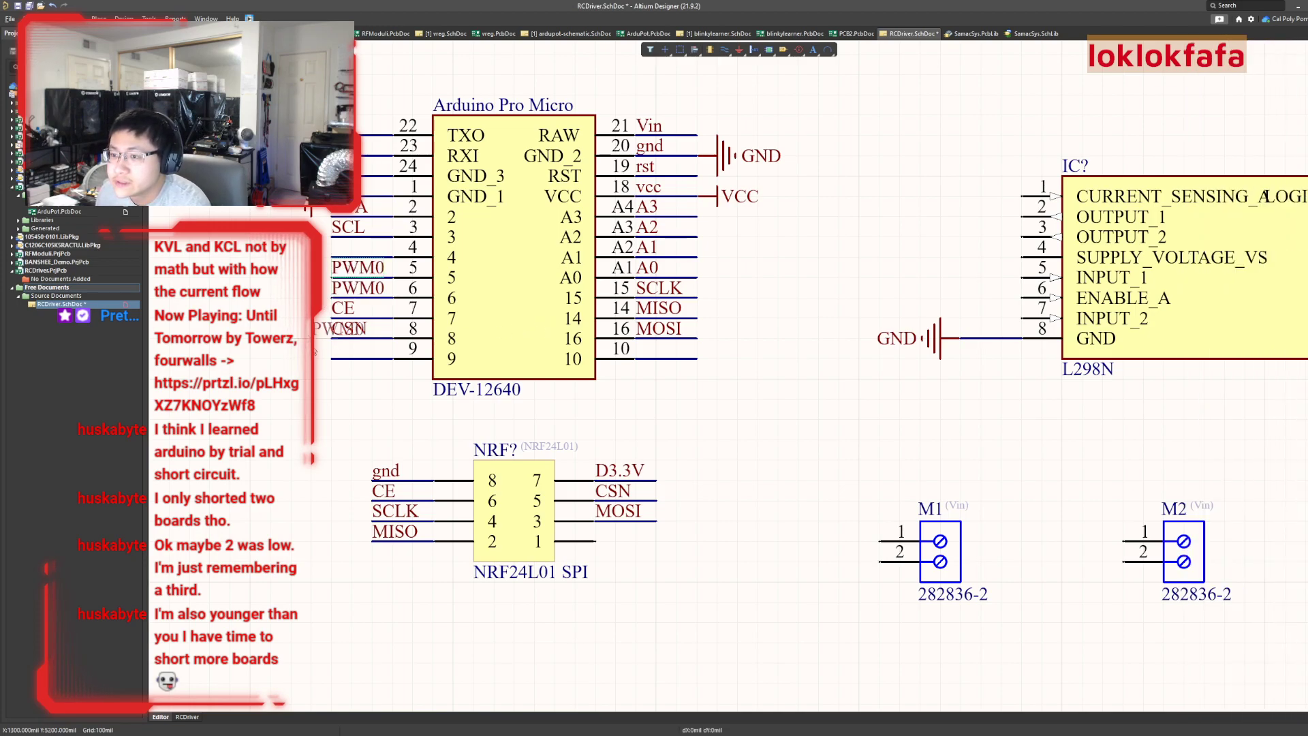
{"action": "left_click", "coordinate": [330, 365]}
{"action": "key", "text": "ctrl+v"}
{"action": "left_click", "coordinate": [631, 363]}
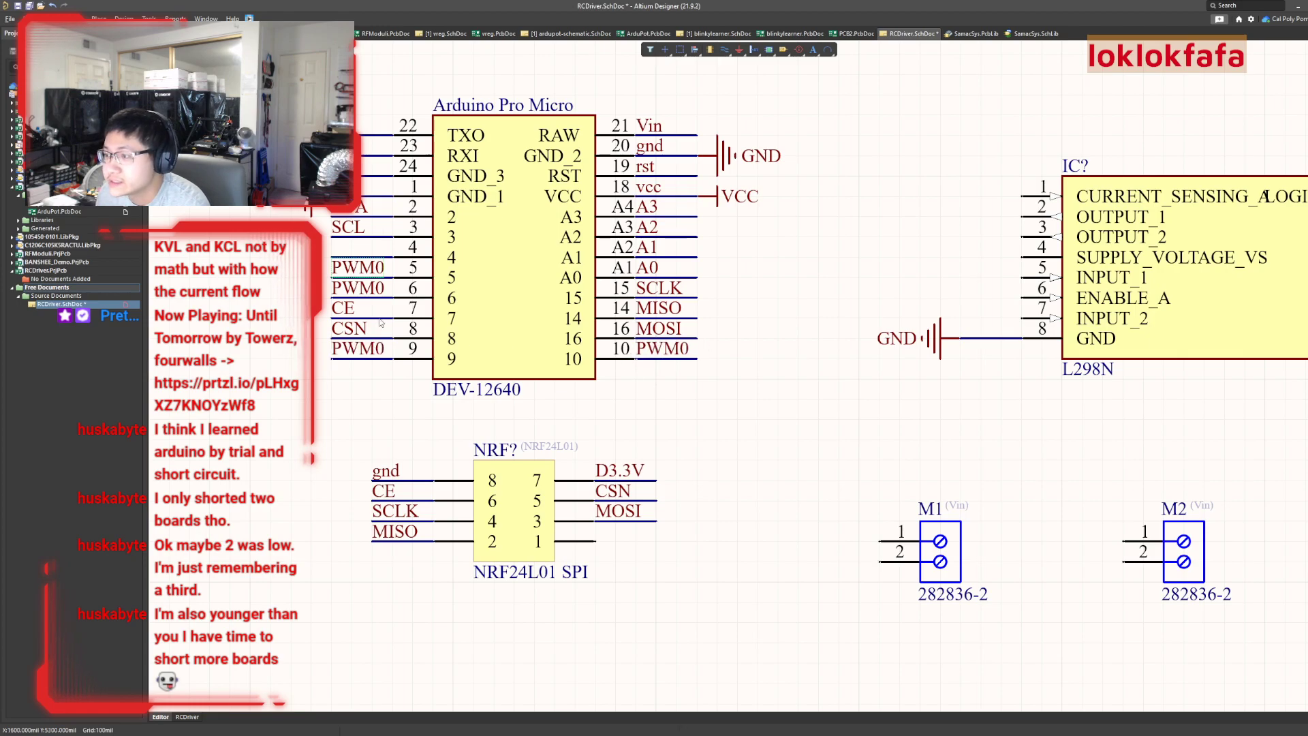
Rename the copied net labels on Arduino pins 6, 9 and 10 to PWM1, PWM2 and PWM3 respectively
{"action": "double_click", "coordinate": [368, 290]}
{"action": "type", "text": "PWM1"}
{"action": "key", "text": "Return"}
{"action": "double_click", "coordinate": [358, 348]}
{"action": "type", "text": "PWM2"}
{"action": "key", "text": "Return"}
{"action": "double_click", "coordinate": [662, 348]}
{"action": "type", "text": "PWM"}
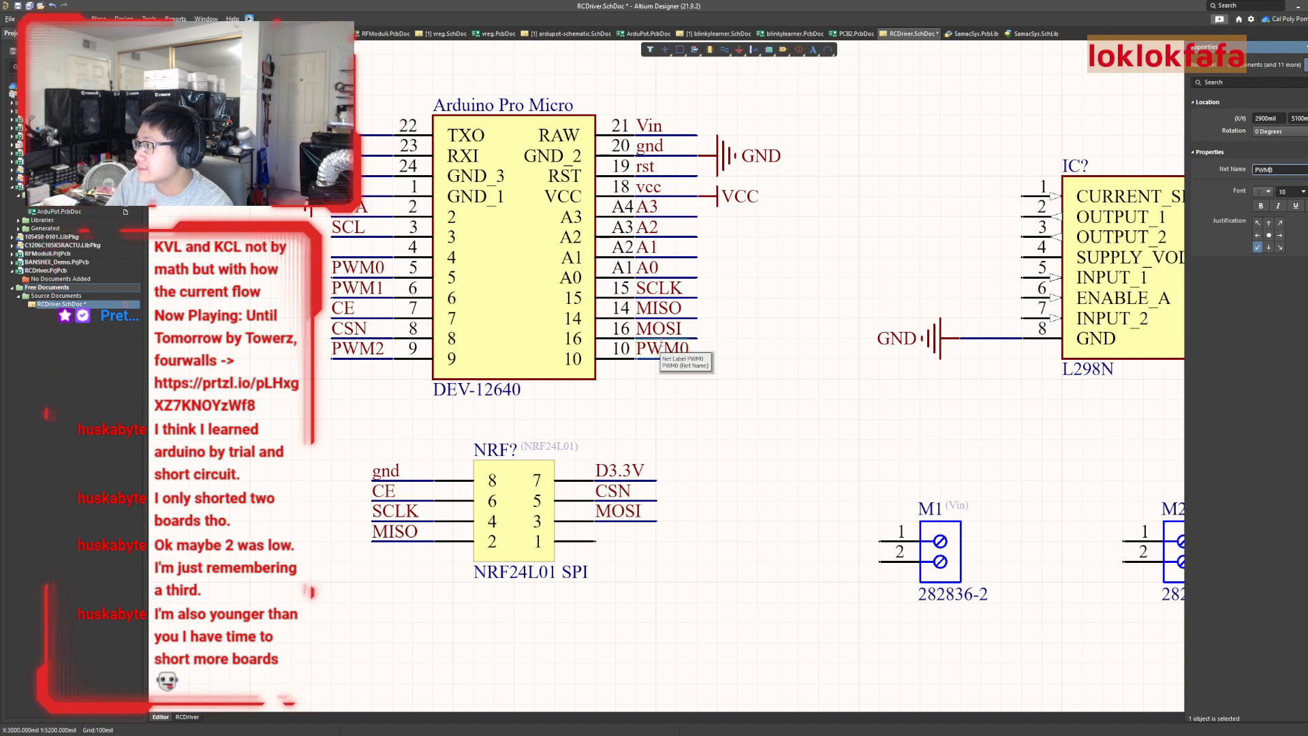
{"action": "type", "text": "3"}
{"action": "key", "text": "Return"}
Draw wire stubs about 300 mil long outward from the L298N's ENABLE_A and ENABLE_B pins
{"action": "scroll", "coordinate": [575, 420], "scroll_direction": "up", "scroll_amount": 2, "text": "ctrl"}
{"action": "scroll", "coordinate": [576, 420], "scroll_direction": "down", "scroll_amount": 3, "text": "ctrl"}
{"action": "scroll", "coordinate": [828, 434], "scroll_direction": "down", "scroll_amount": 2, "text": "ctrl"}
{"action": "right_click_drag", "start_coordinate": [896, 411], "coordinate": [675, 428]}
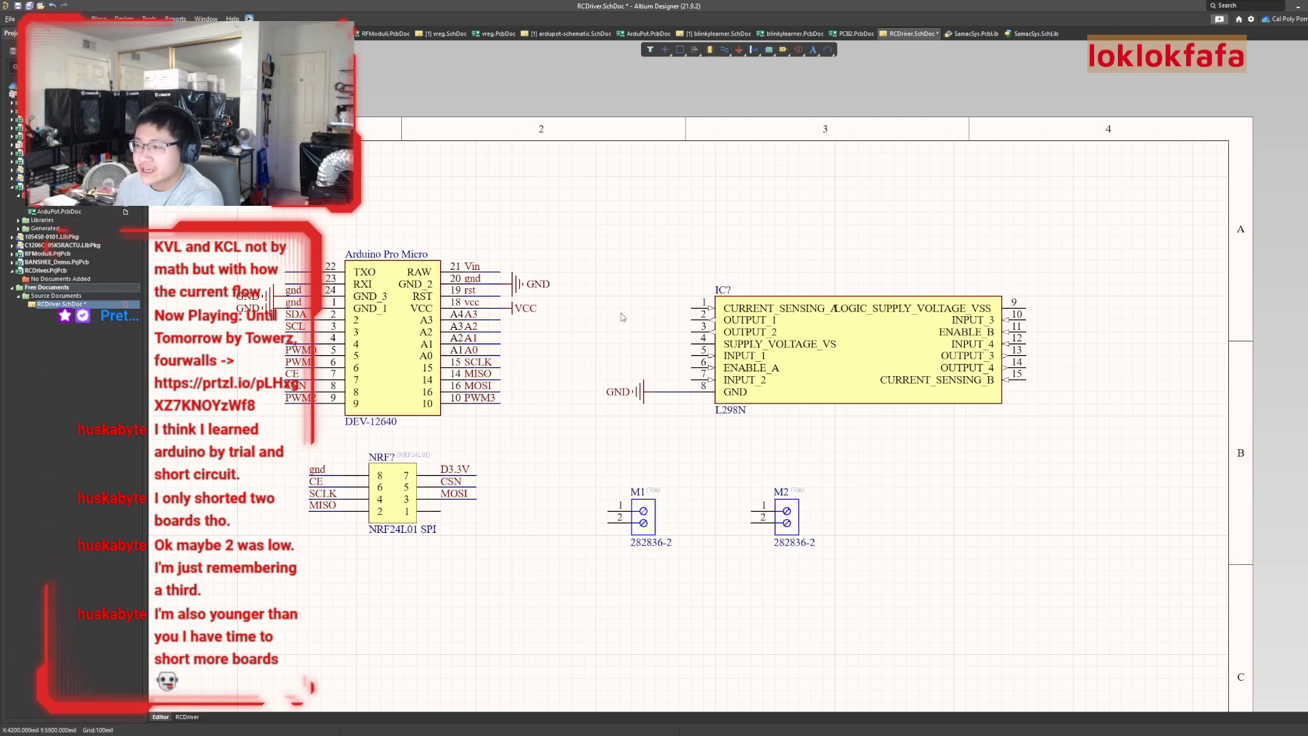
{"action": "key", "text": "ctrl+w"}
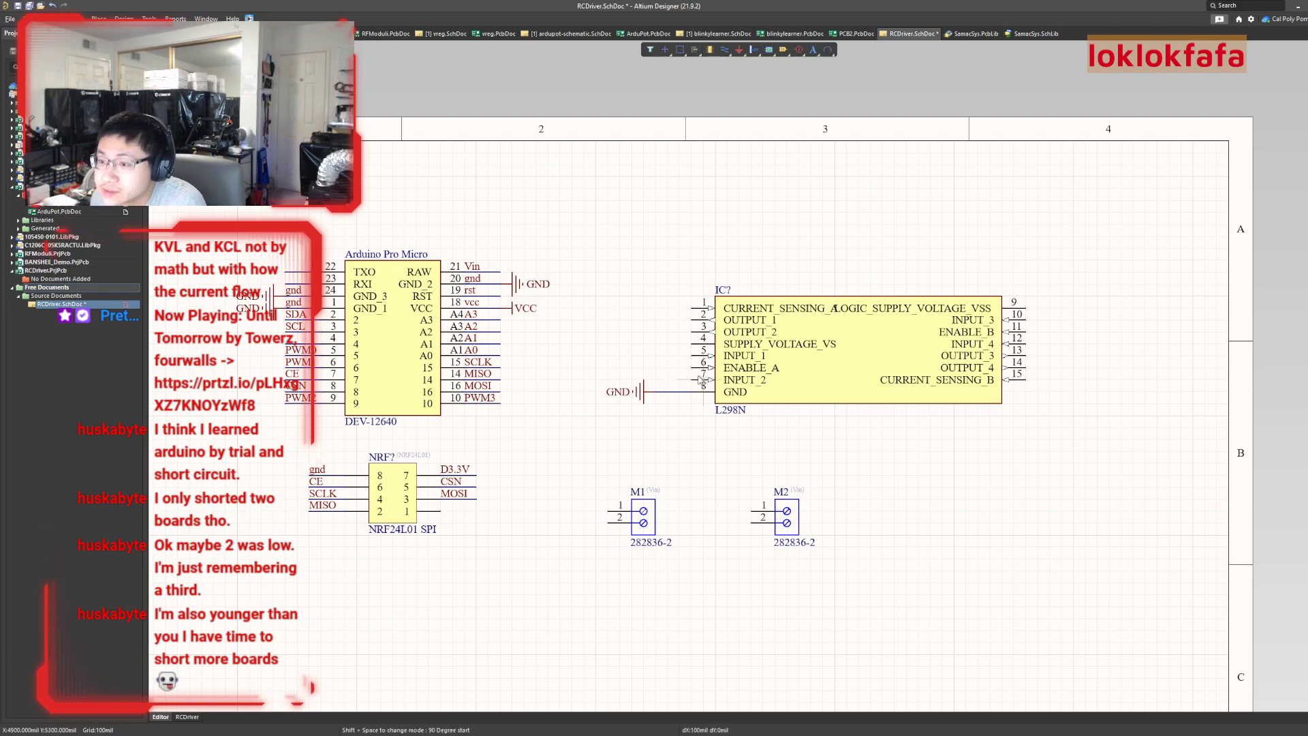
{"action": "left_click", "coordinate": [691, 368]}
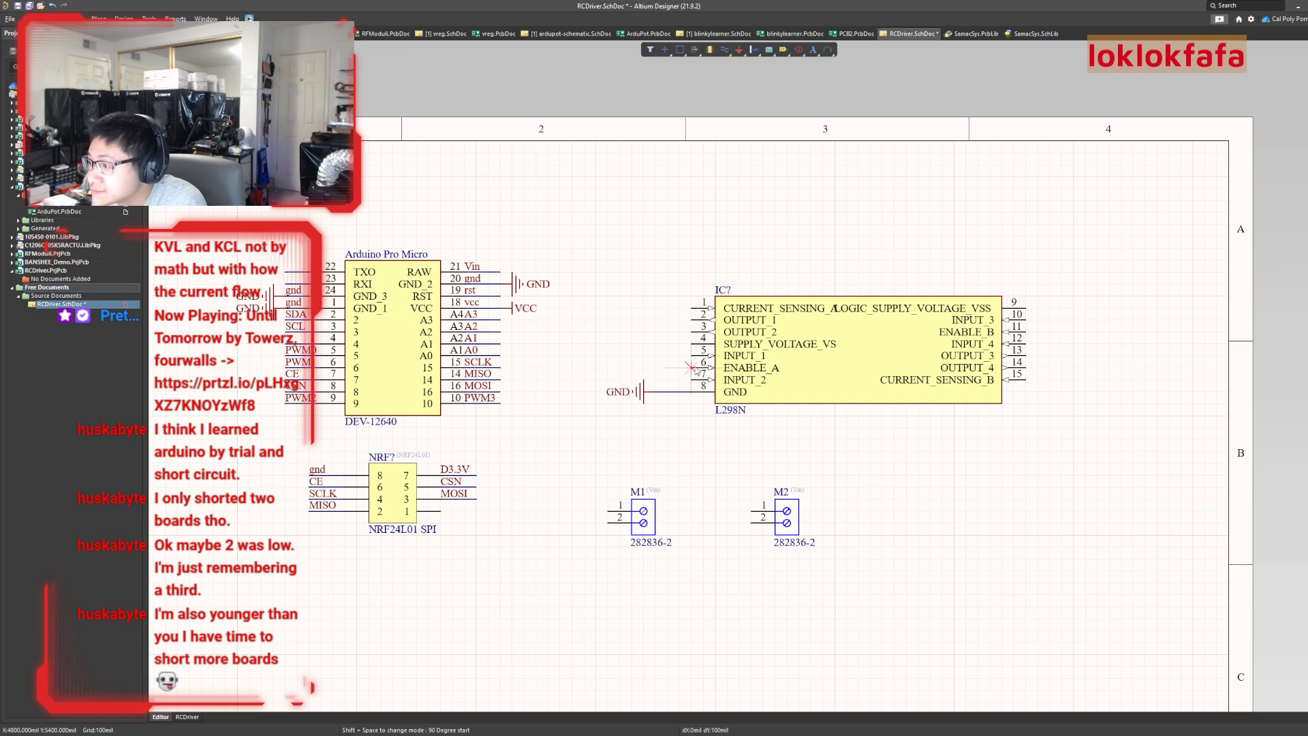
{"action": "left_click", "coordinate": [656, 368]}
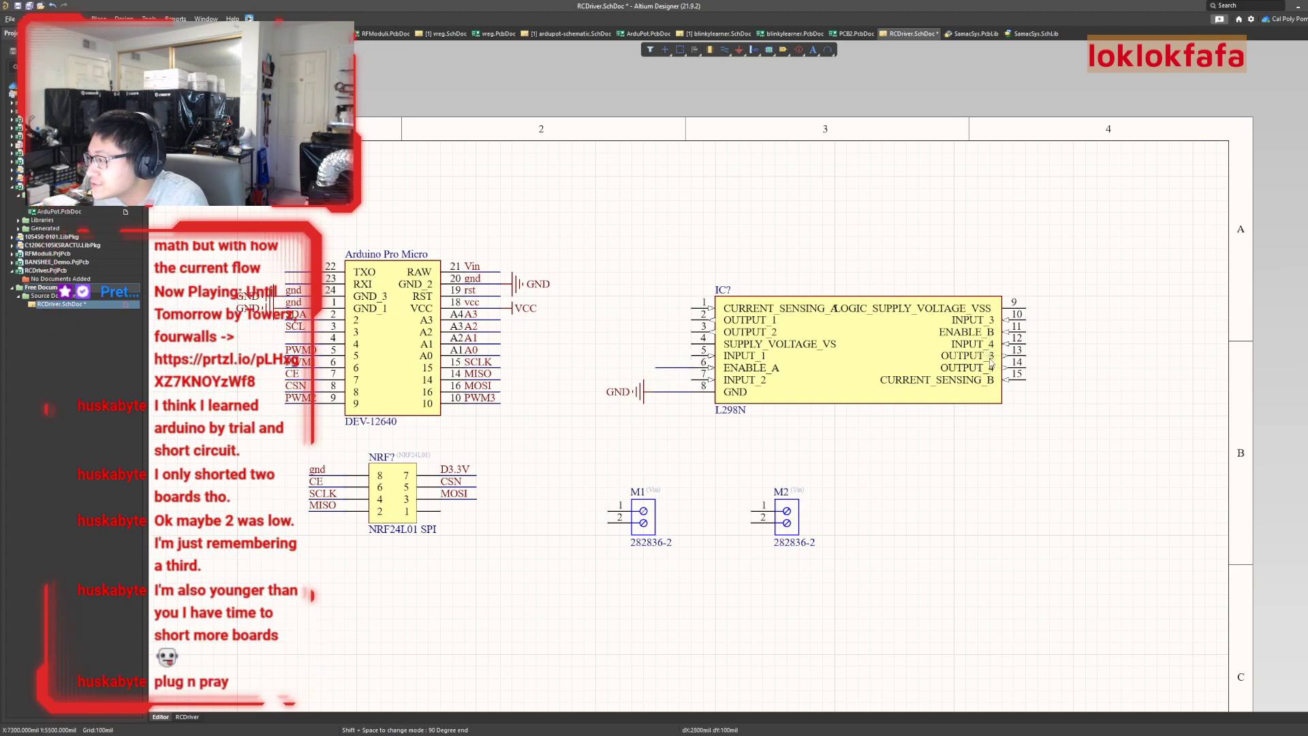
{"action": "left_click", "coordinate": [1027, 332]}
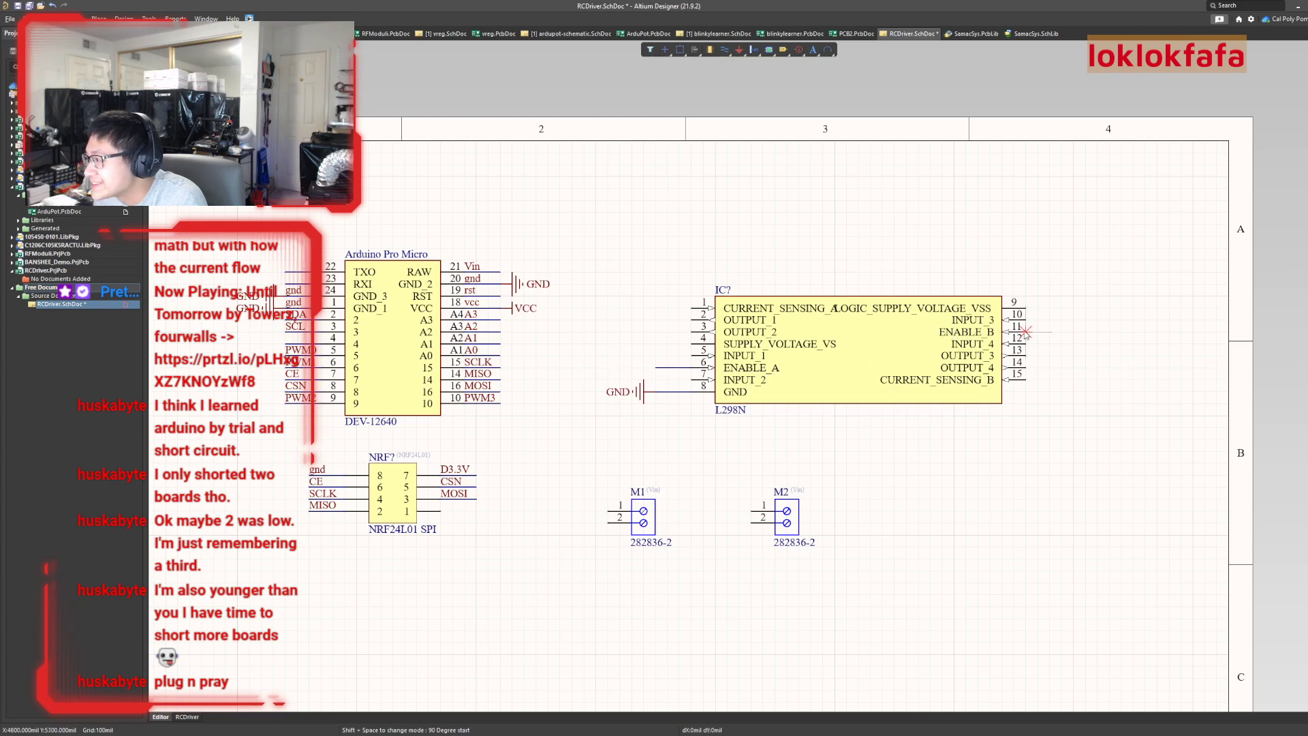
{"action": "left_click", "coordinate": [1061, 331]}
{"action": "key", "text": "Escape"}
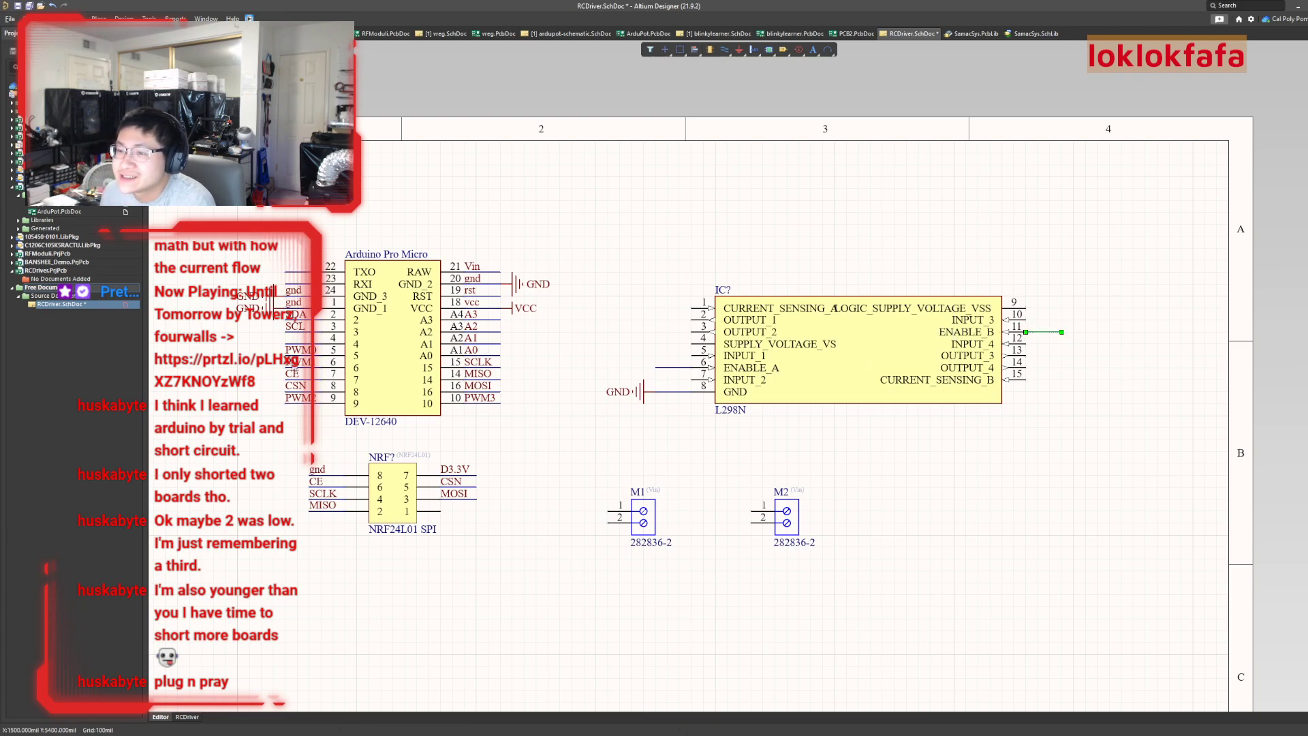
Paste a PWM0 net label on the L298N's ENABLE_A stub and a PWM1 label on its ENABLE_B stub
{"action": "left_click", "coordinate": [297, 354]}
{"action": "key", "text": "ctrl+c"}
{"action": "key", "text": "ctrl+v"}
{"action": "left_click", "coordinate": [656, 368]}
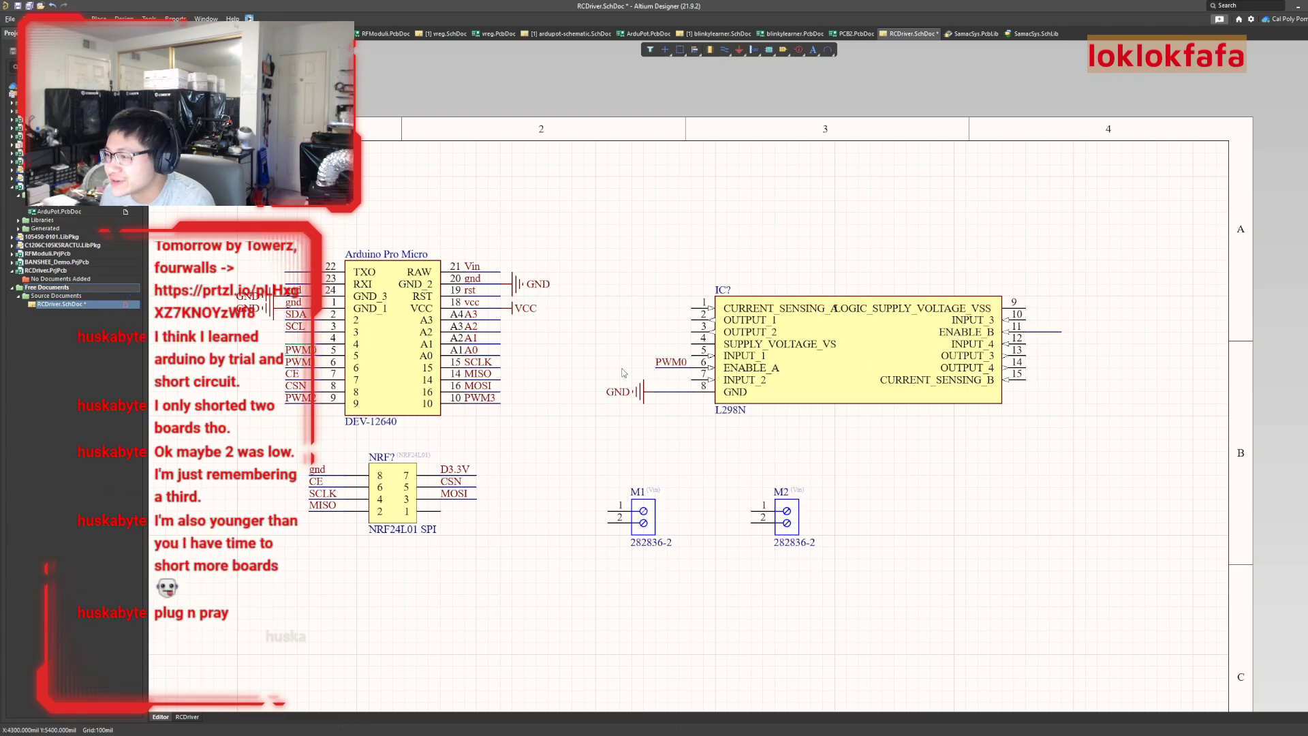
{"action": "left_click", "coordinate": [1028, 333]}
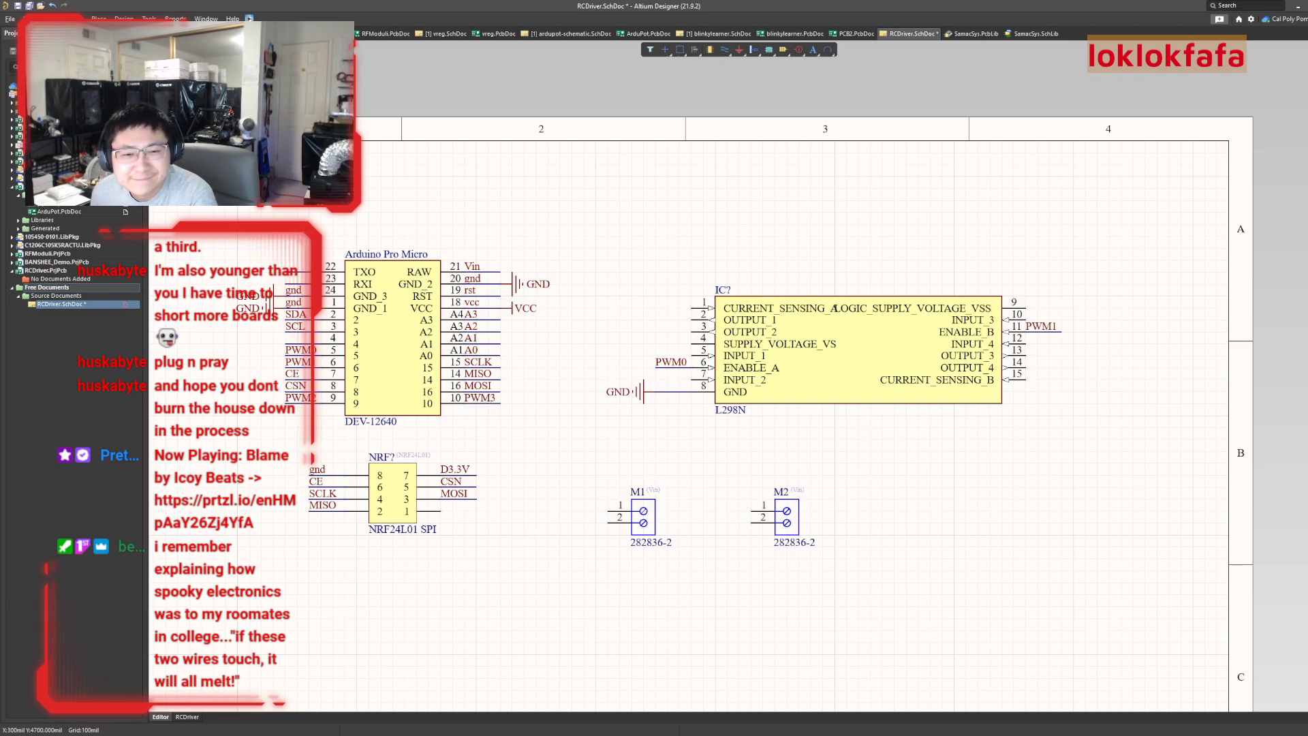
Duplicate the PWM0 net label onto the Arduino's TXO wire and rename the copy IN1
{"action": "scroll", "coordinate": [651, 563], "scroll_direction": "down", "scroll_amount": 1, "text": "ctrl"}
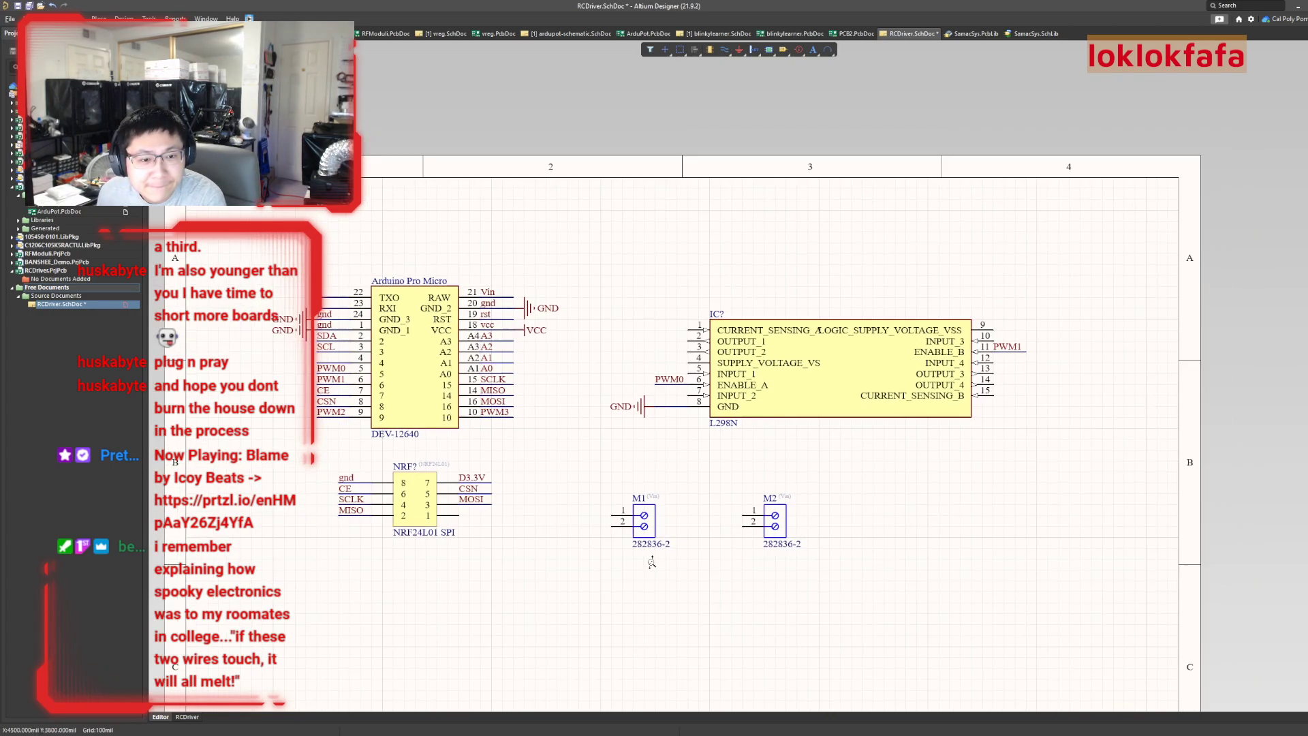
{"action": "scroll", "coordinate": [651, 563], "scroll_direction": "up", "scroll_amount": 1, "text": "ctrl"}
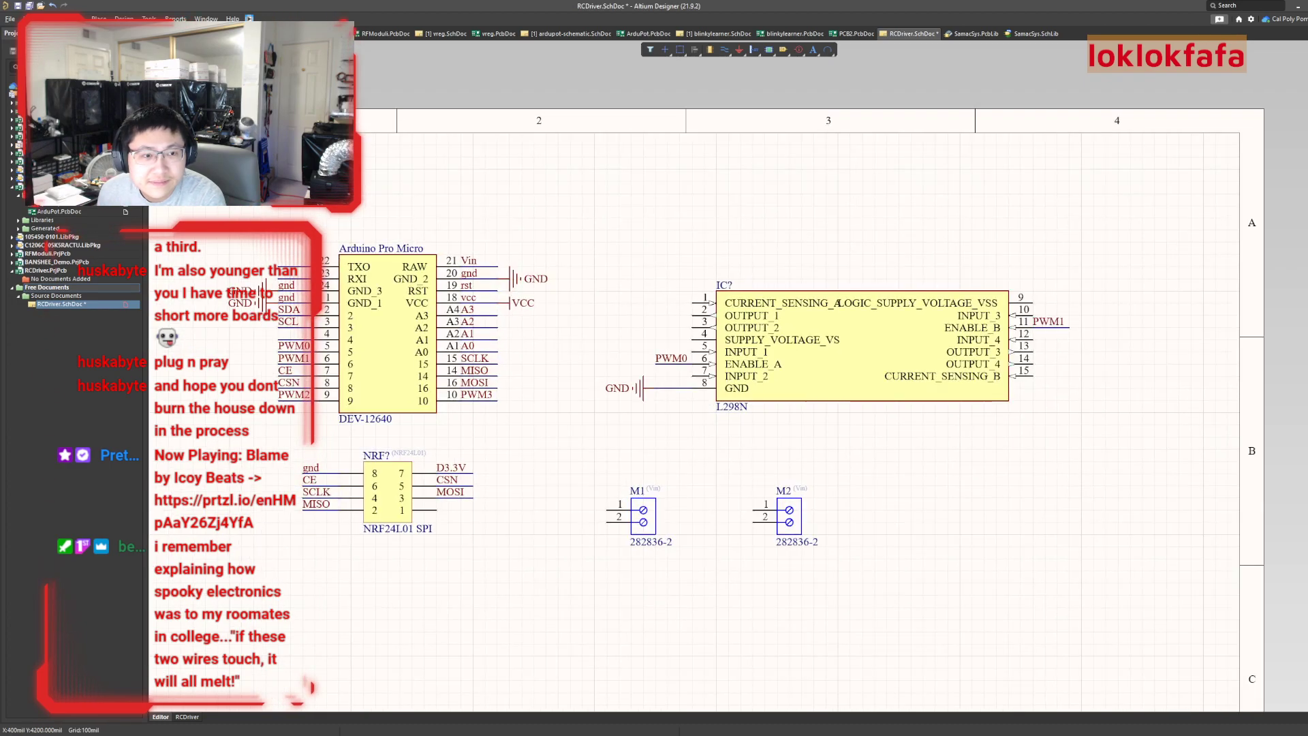
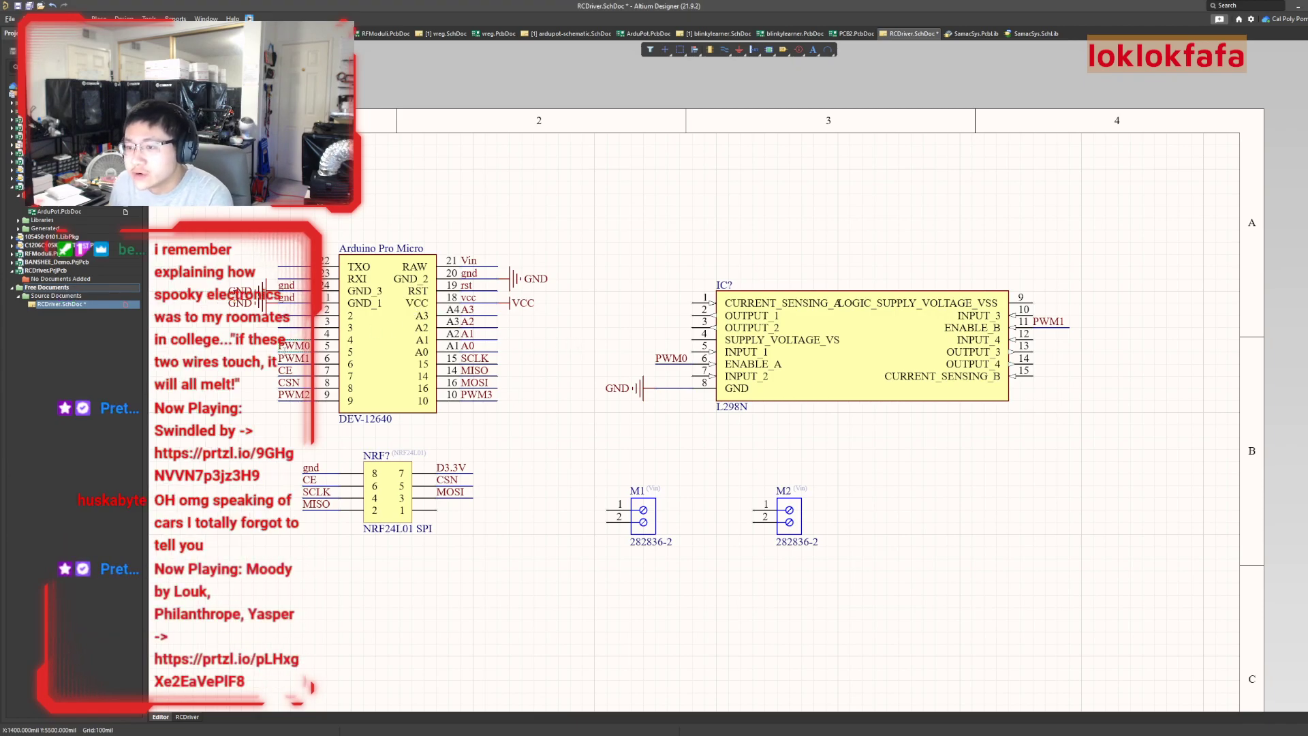
{"action": "left_click_drag", "start_coordinate": [293, 344], "coordinate": [278, 267], "text": "shift"}
{"action": "type", "text": "IN0"}
{"action": "key", "text": "Return"}
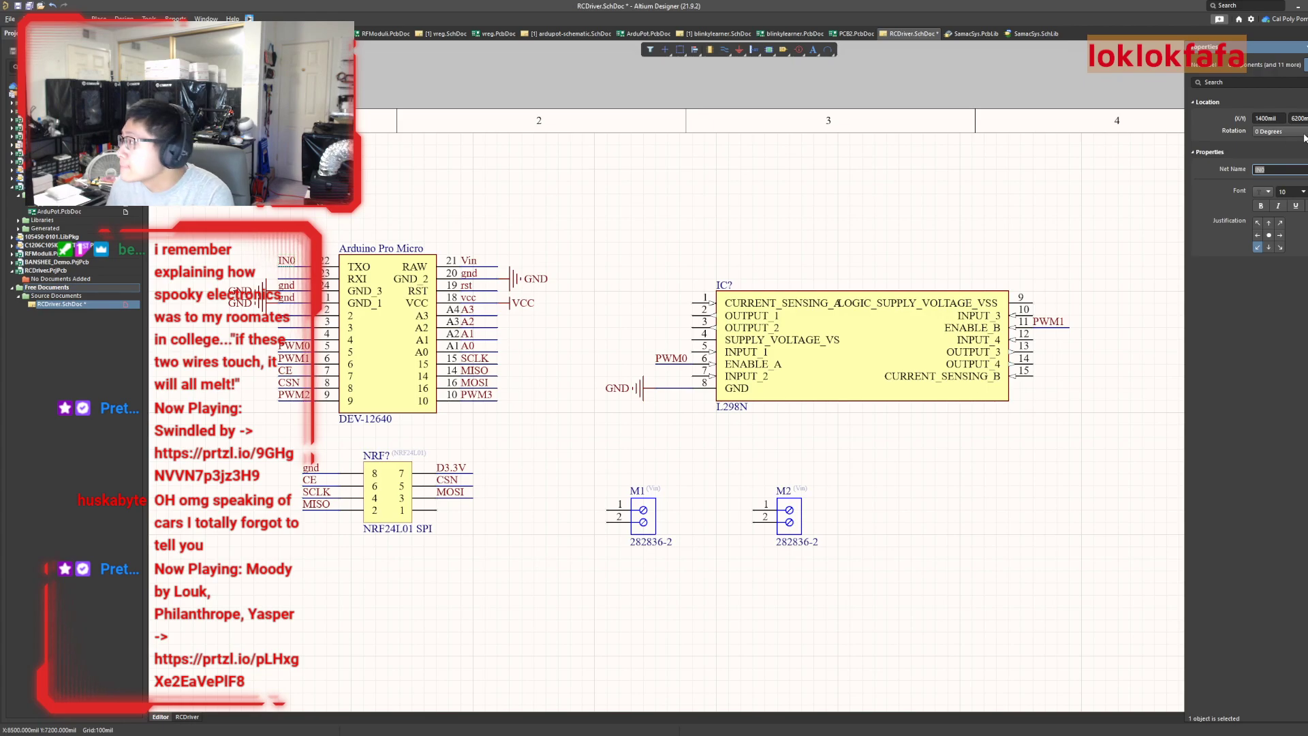
{"action": "type", "text": "IN1"}
{"action": "key", "text": "Return"}
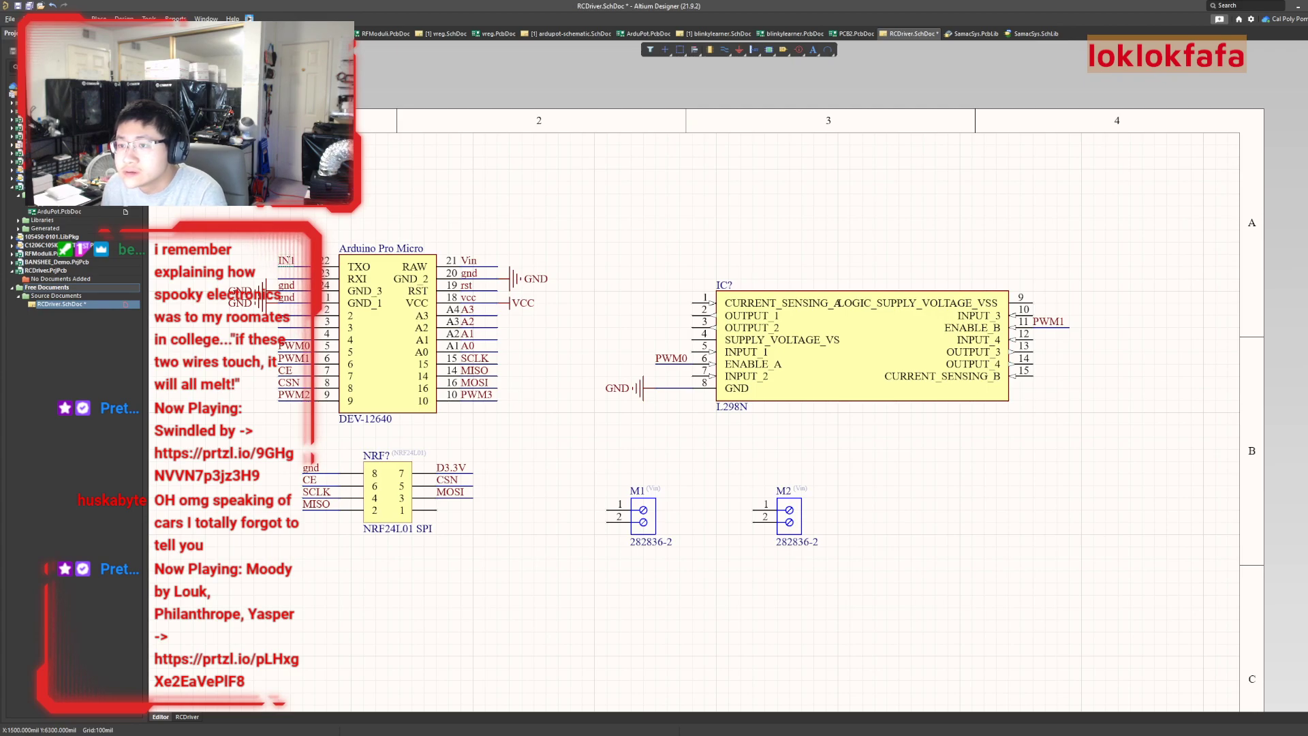
{"action": "left_click", "coordinate": [291, 231]}
Duplicate the IN1 net label onto the Arduino's RXI wire and rename the copy IN2
{"action": "left_click_drag", "start_coordinate": [283, 264], "coordinate": [282, 279], "text": "shift"}
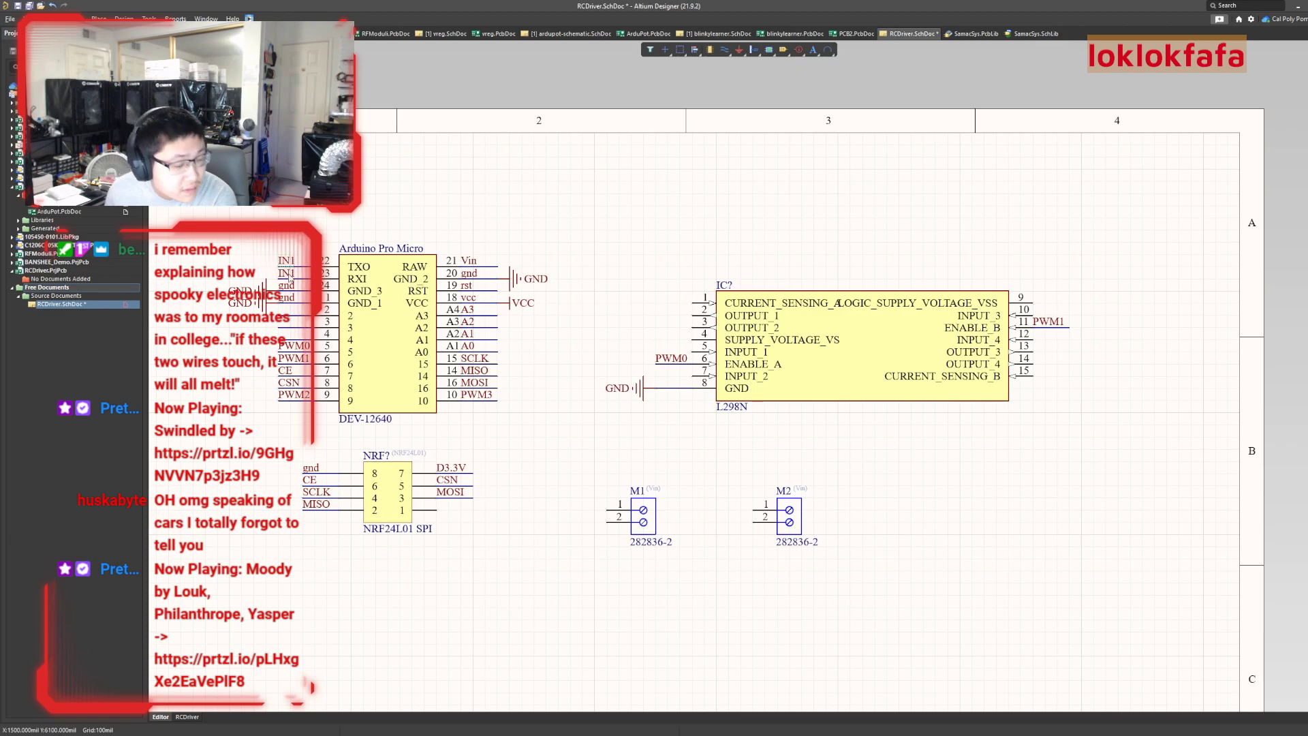
{"action": "double_click", "coordinate": [291, 279]}
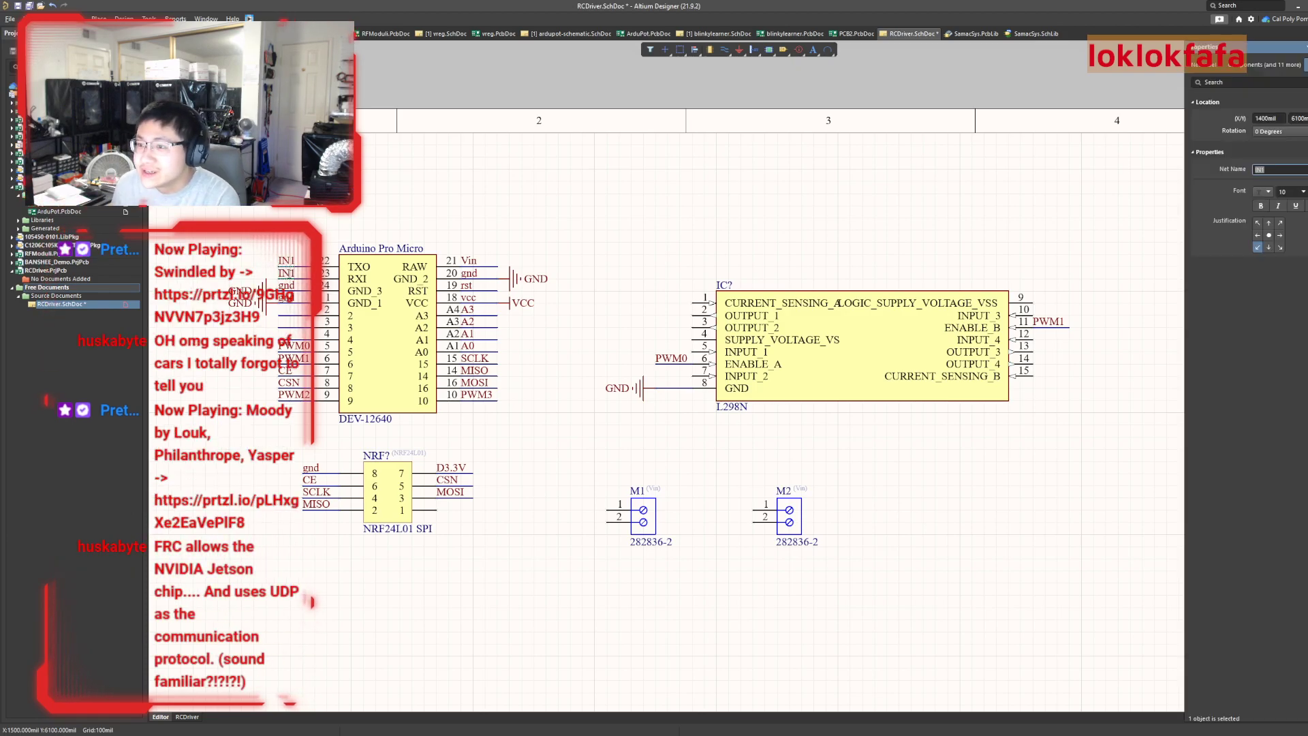
{"action": "key", "text": "BackSpace"}
{"action": "type", "text": "2"}
{"action": "key", "text": "Return"}
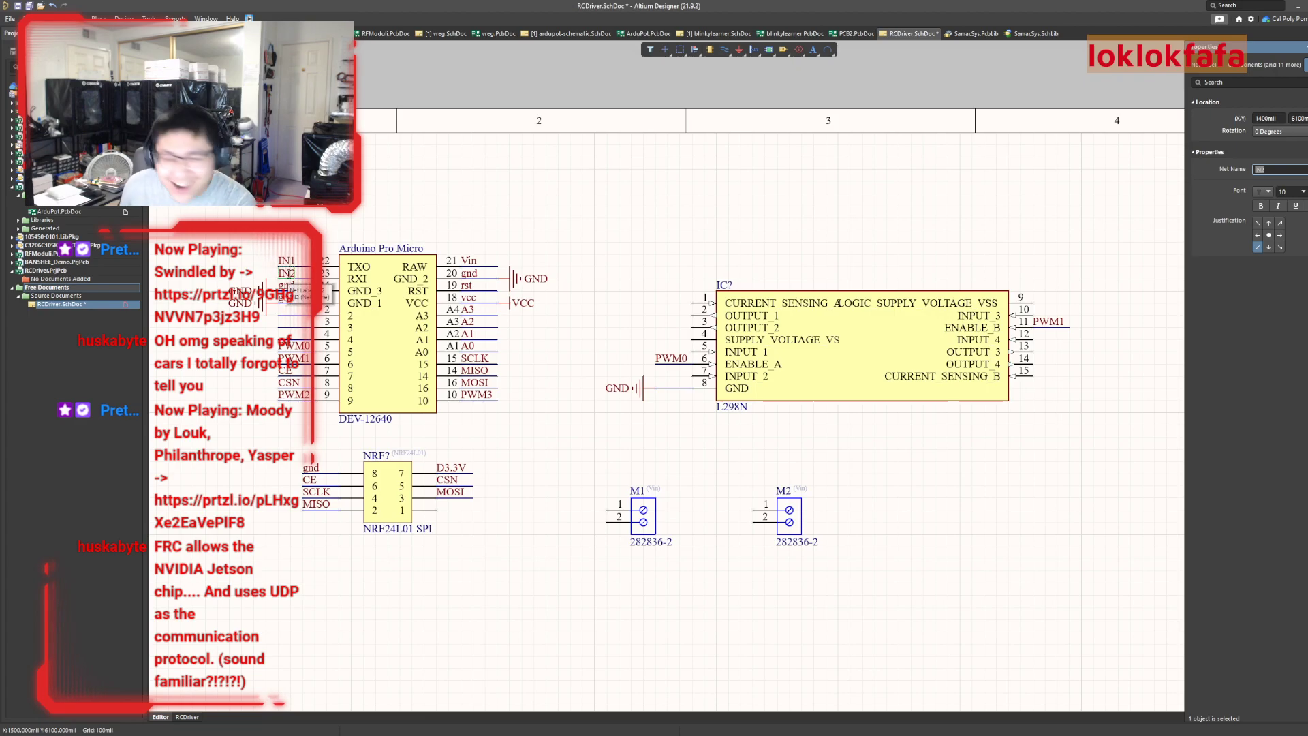
{"action": "key", "text": "Escape"}
Duplicate the IN2 net label onto the Arduino's pin 2 wire and rename the copy IN3
{"action": "left_click_drag", "start_coordinate": [293, 277], "coordinate": [279, 316], "text": "shift"}
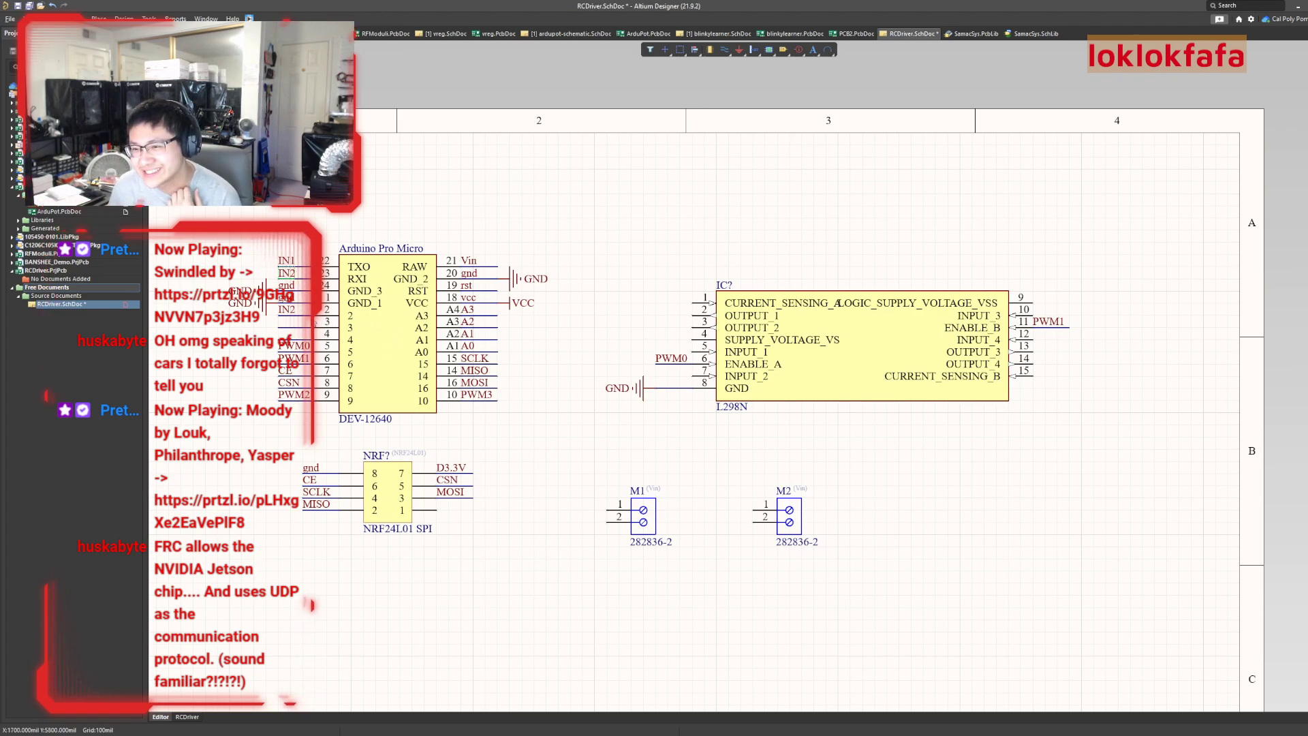
{"action": "double_click", "coordinate": [287, 310]}
{"action": "key", "text": "Right"}
{"action": "key", "text": "BackSpace"}
{"action": "type", "text": "3"}
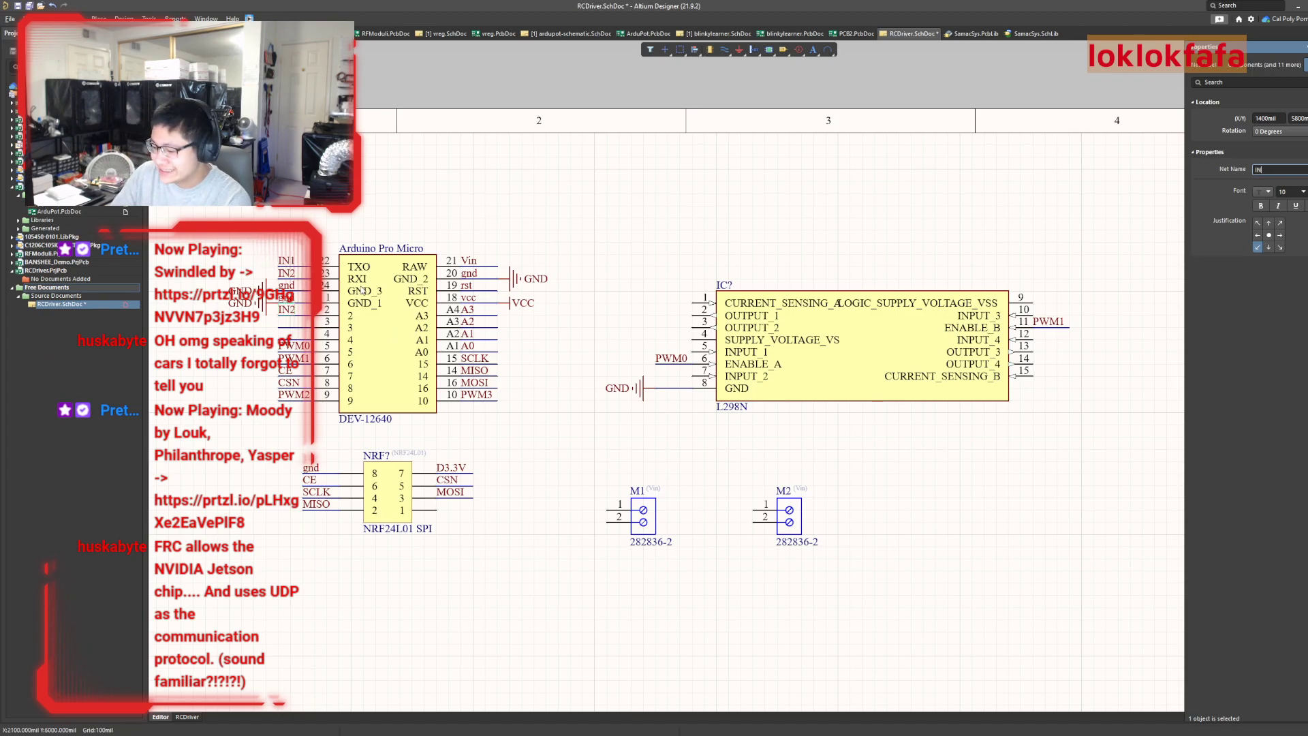
{"action": "key", "text": "Return"}
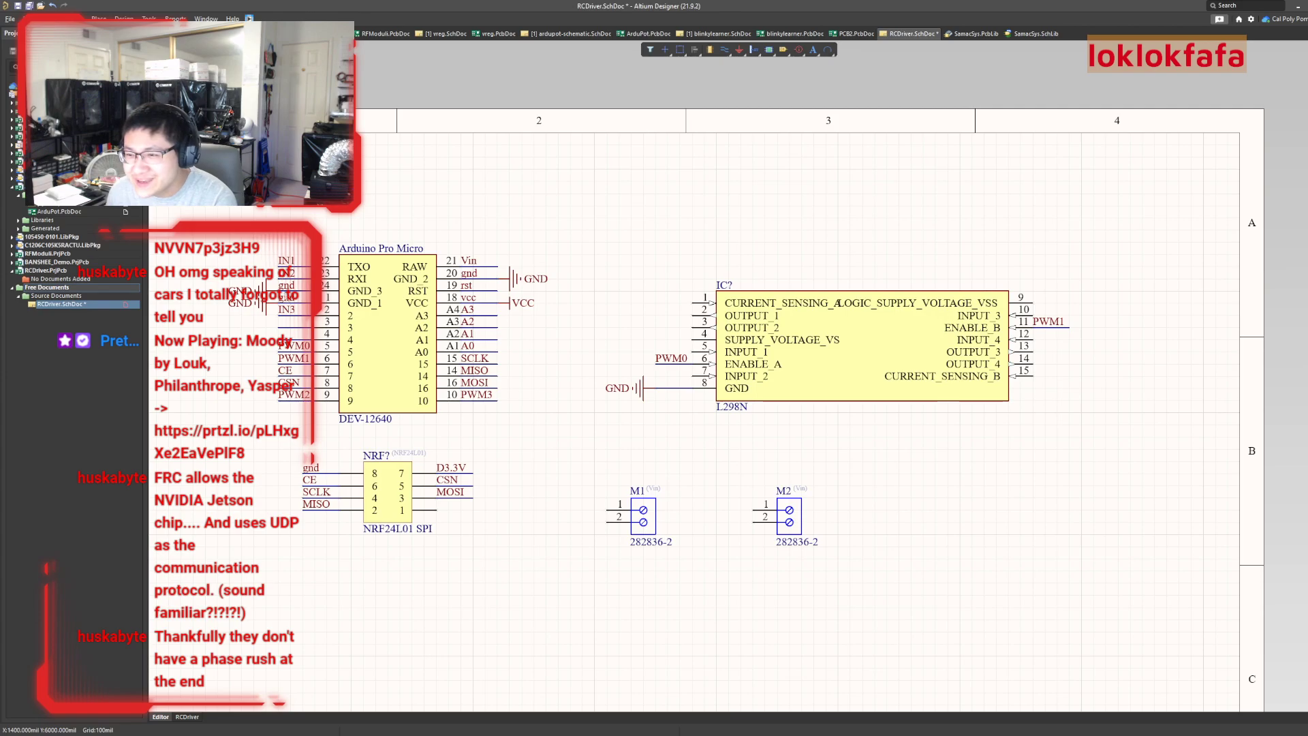
Duplicate the IN3 net label onto the Arduino's pin 3 wire and rename the copy IN4
{"action": "left_click", "coordinate": [291, 312]}
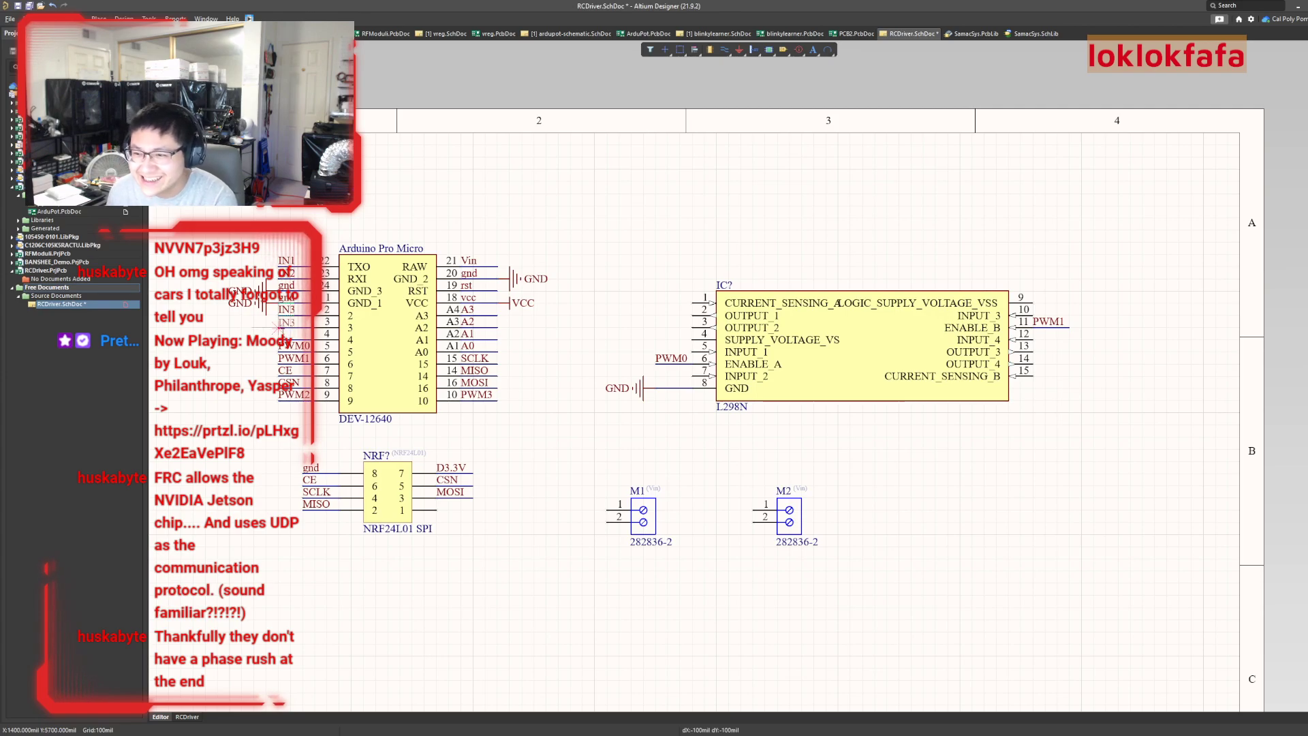
{"action": "key", "text": "Tab"}
{"action": "type", "text": "IN4"}
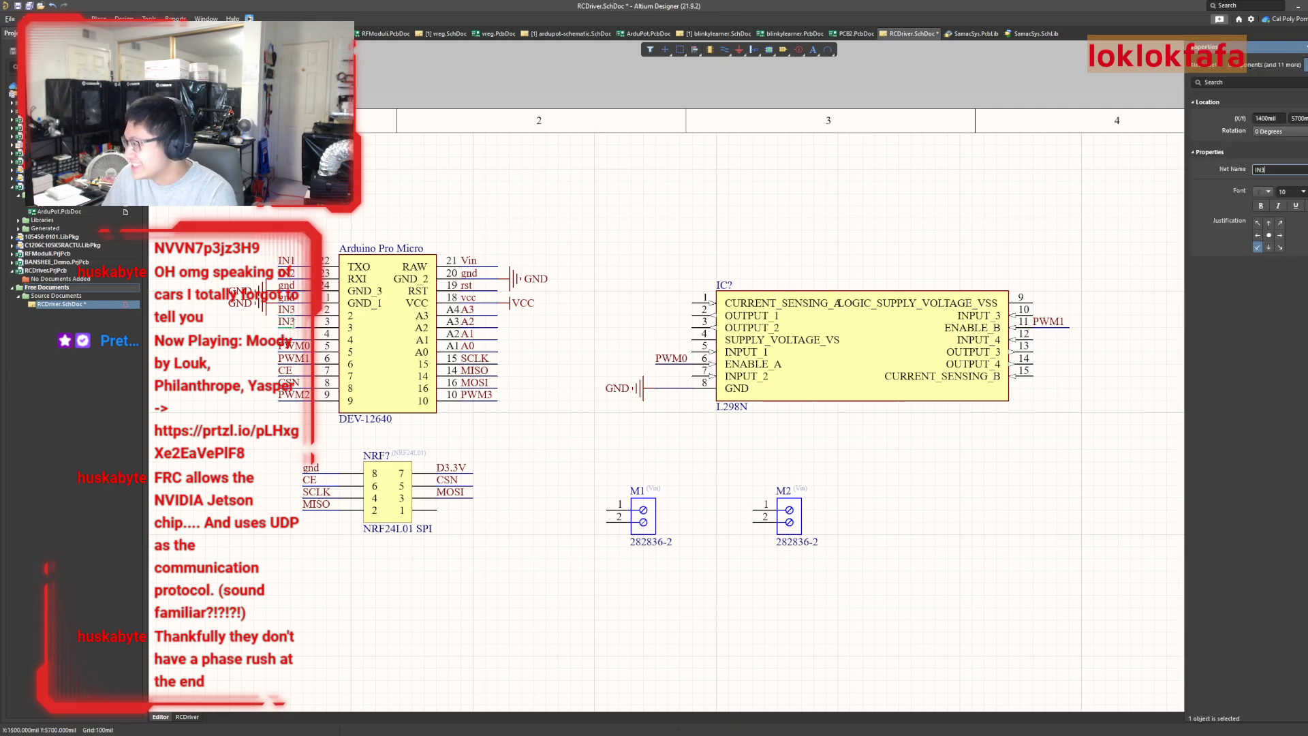
{"action": "key", "text": "Return"}
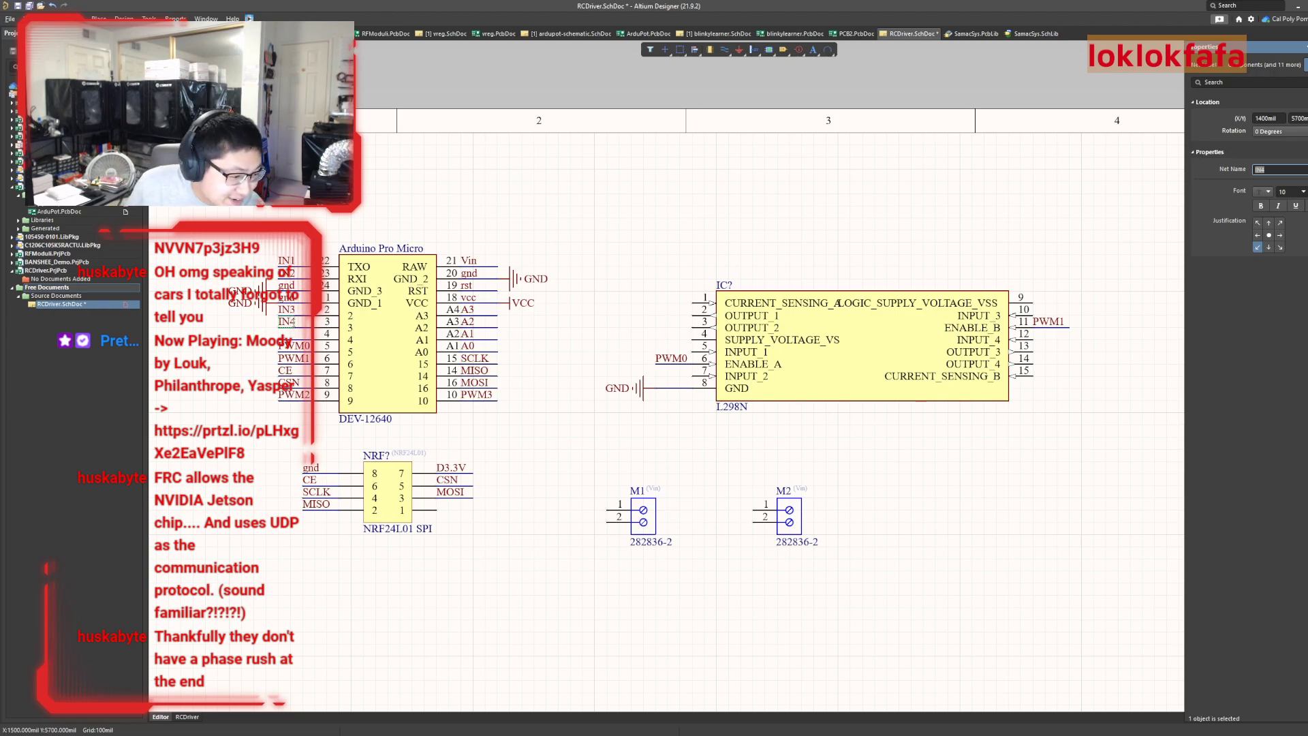
{"action": "left_click", "coordinate": [313, 321]}
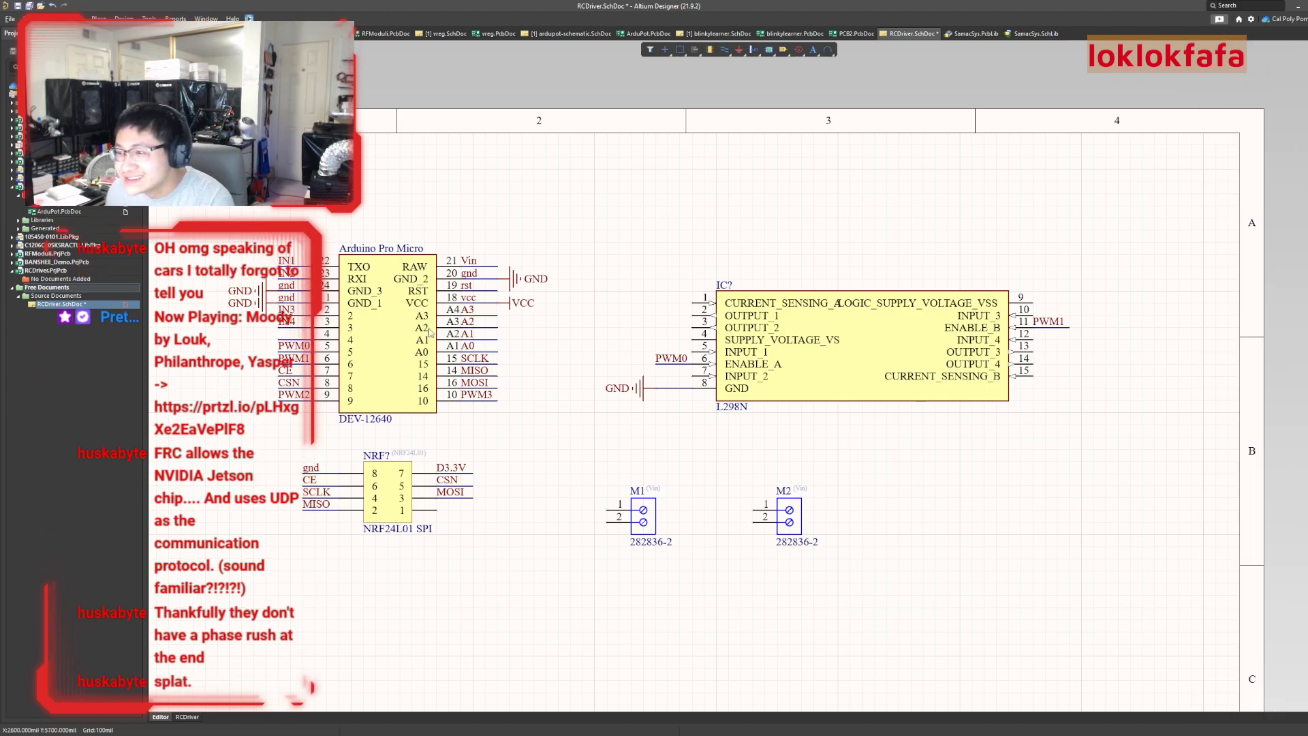
Delete the A0 to A3 net labels from the Arduino's analog wires and paste a copy of IN1 on the A0 pin's wire
{"action": "left_click", "coordinate": [468, 345]}
{"action": "left_click", "coordinate": [468, 334]}
{"action": "left_click", "coordinate": [468, 321]}
{"action": "left_click", "coordinate": [468, 309]}
{"action": "left_click", "coordinate": [291, 264]}
{"action": "key", "text": "ctrl+c"}
{"action": "key", "text": "ctrl+v"}
{"action": "left_click", "coordinate": [465, 350]}
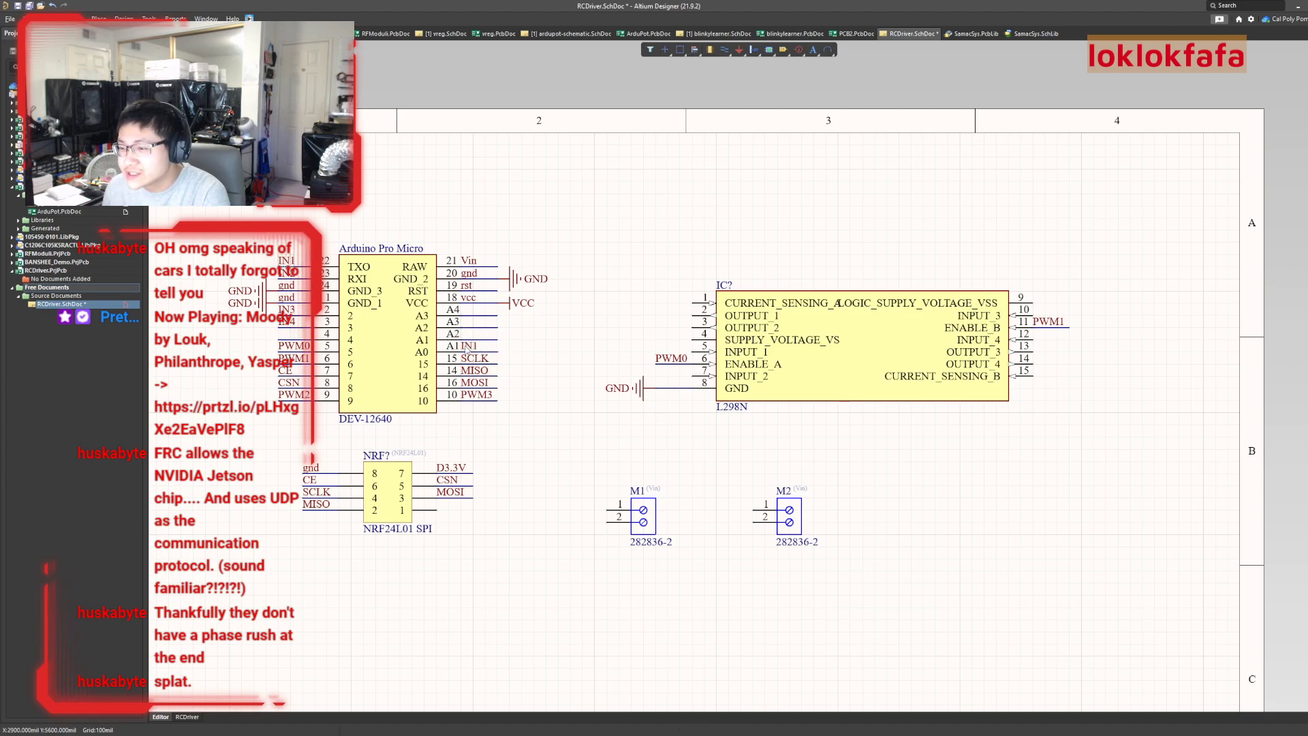
Rename the net label on the Arduino's A0 pin wire IN5
{"action": "double_click", "coordinate": [475, 346]}
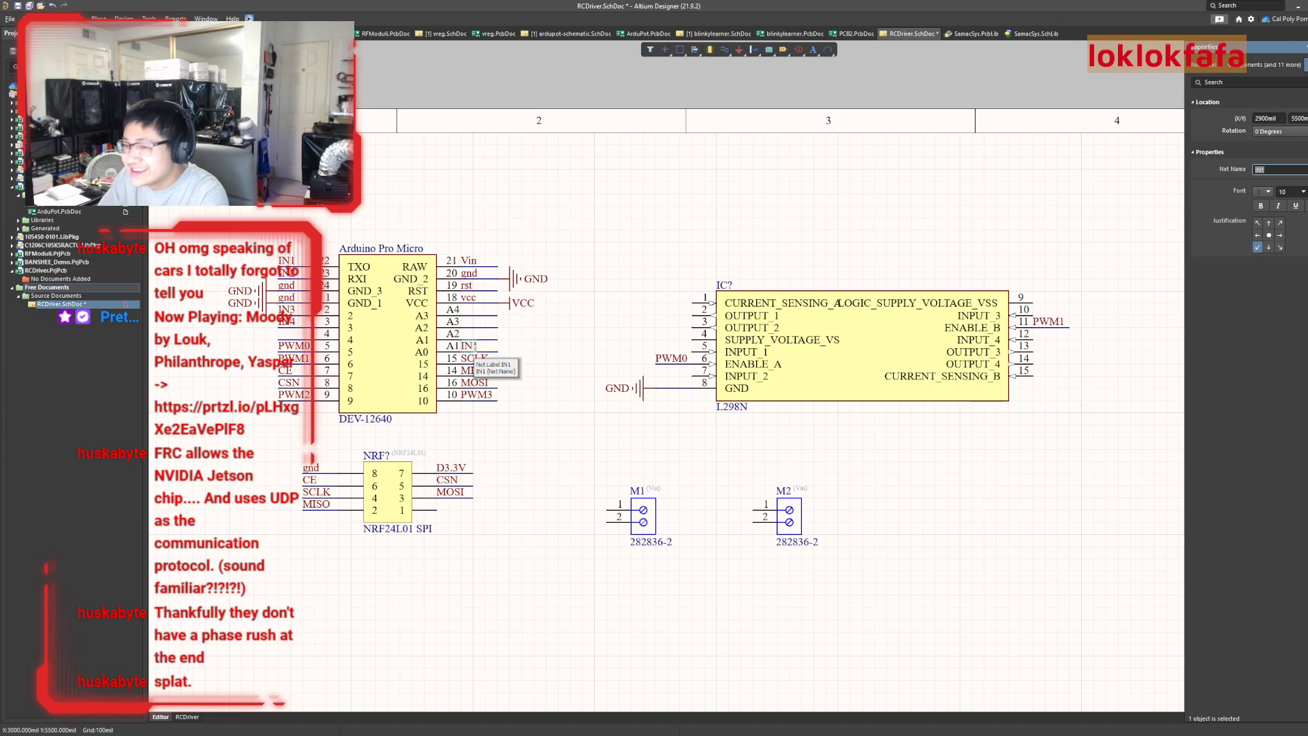
{"action": "type", "text": "InN5"}
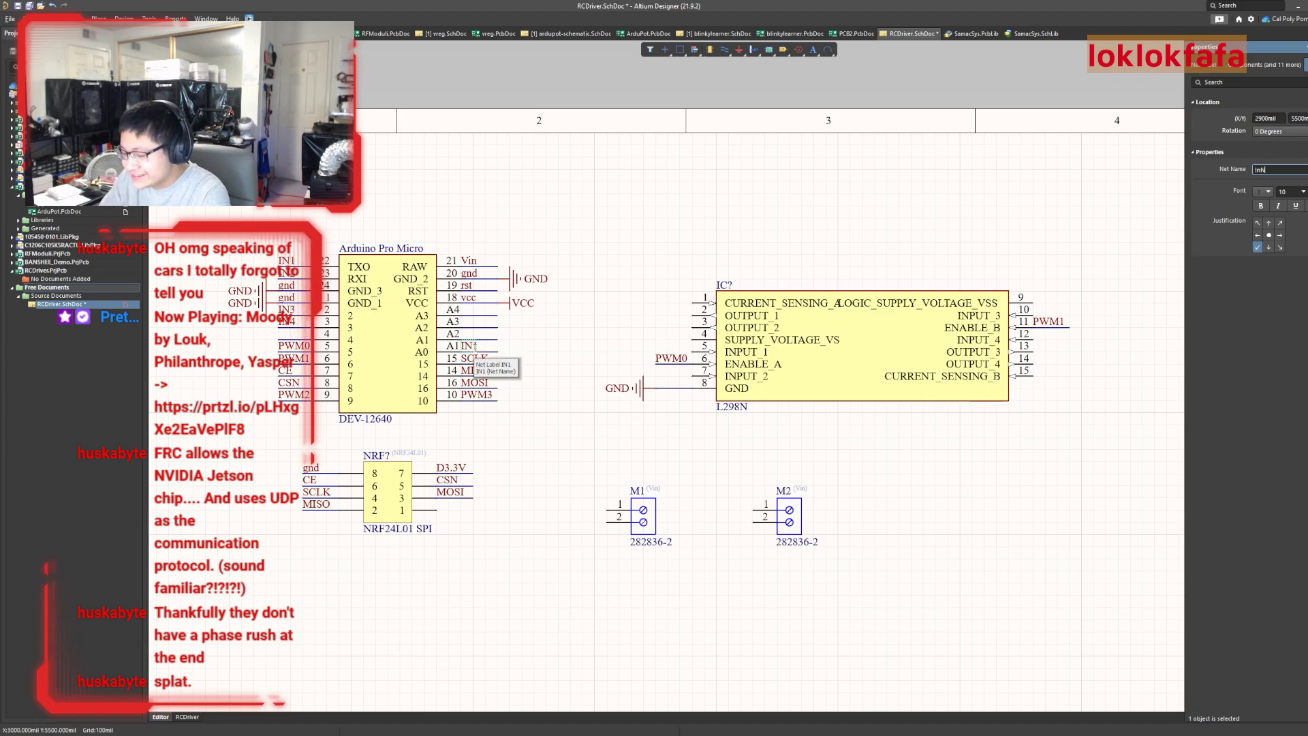
{"action": "key", "text": "Return"}
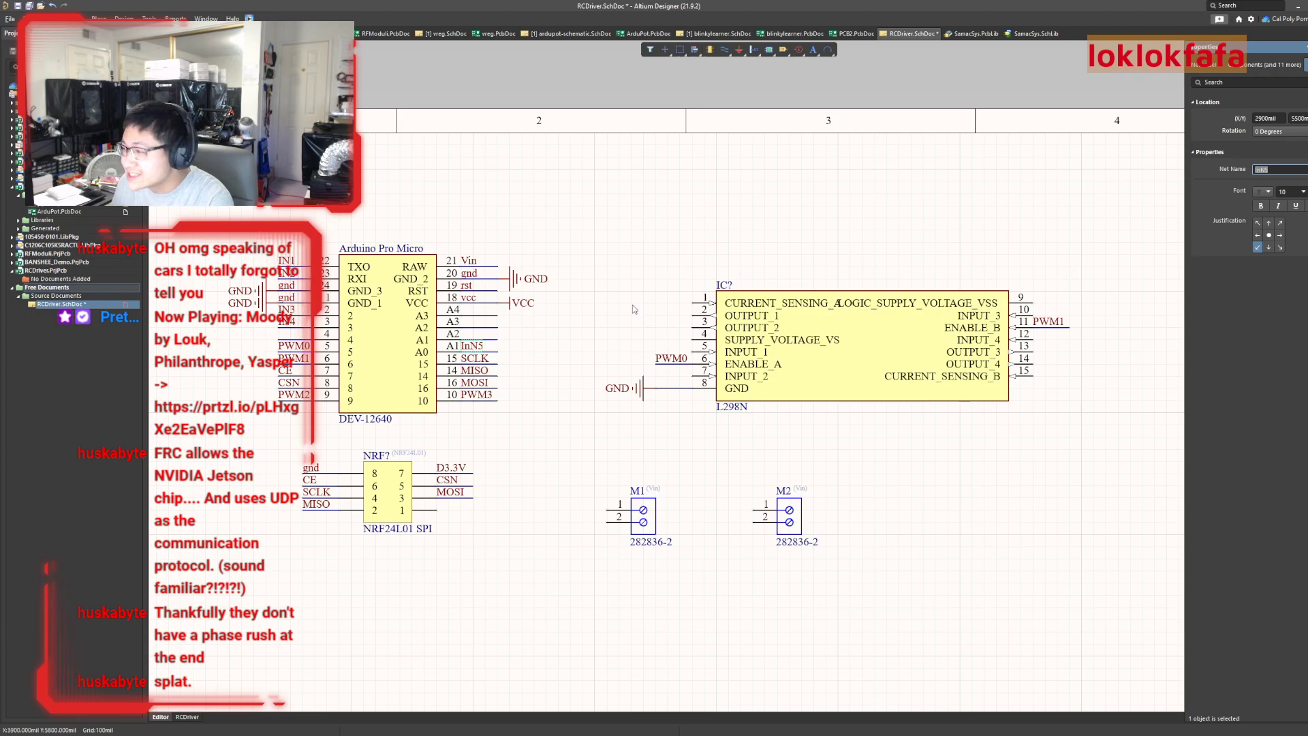
{"action": "left_click", "coordinate": [1289, 170]}
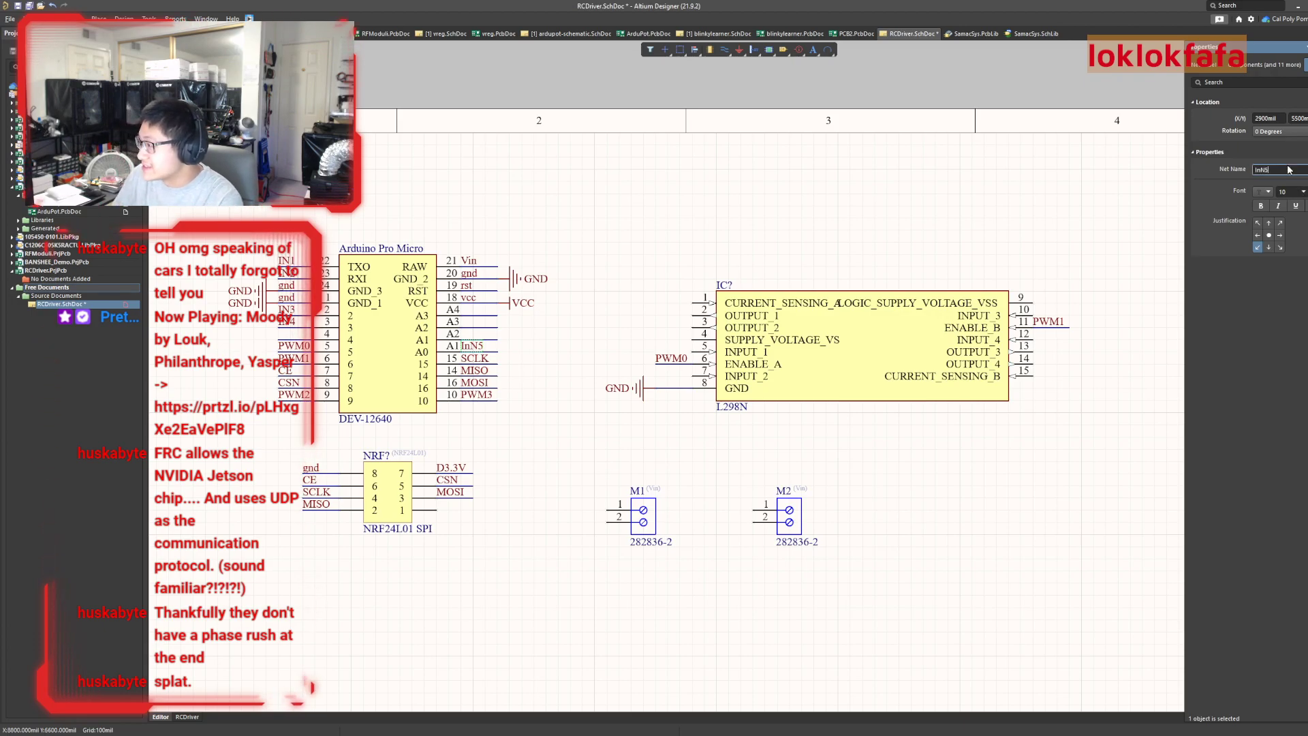
{"action": "key", "text": "BackSpace"}
{"action": "key", "text": "BackSpace"}
{"action": "key", "text": "BackSpace"}
{"action": "type", "text": "N5"}
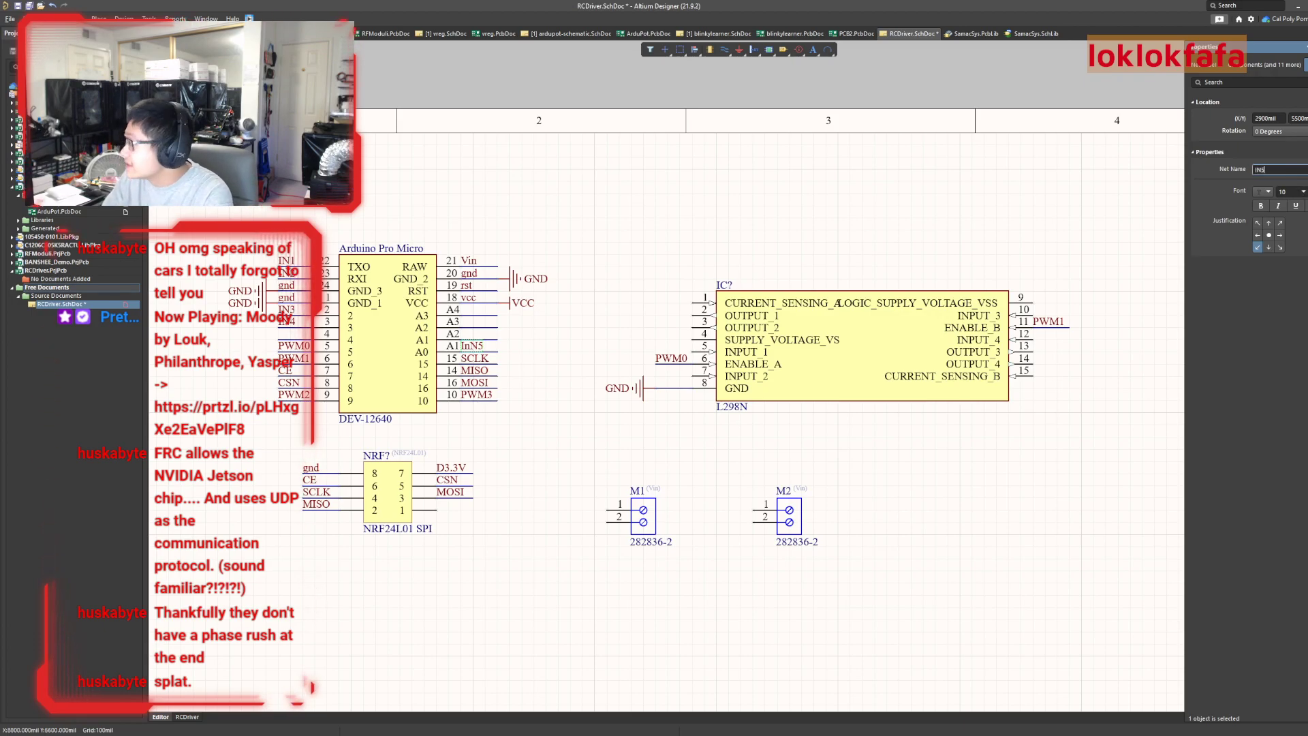
{"action": "key", "text": "Return"}
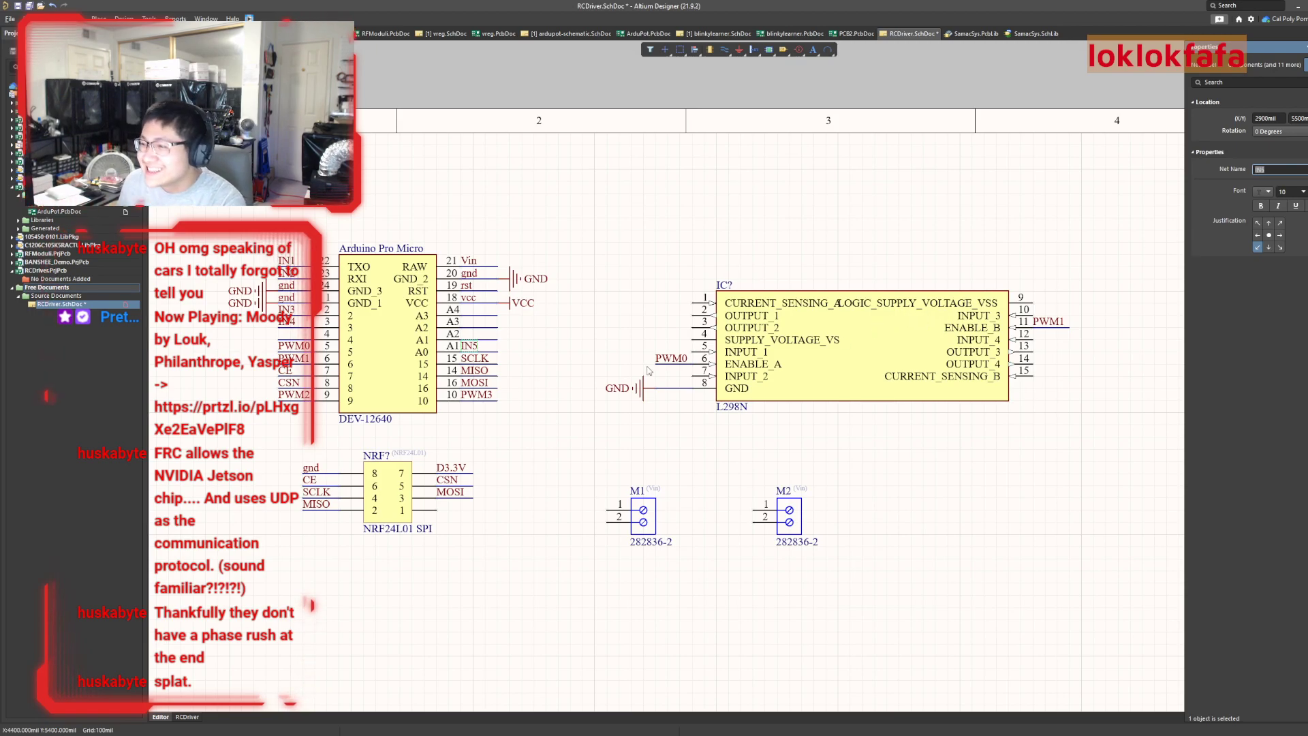
Duplicate the IN5 net label onto the Arduino's A1, A2 and A3 pin wires
{"action": "left_click", "coordinate": [545, 354]}
{"action": "mouse_move", "coordinate": [468, 347]}
{"action": "left_mouse_down", "text": "shift"}
{"action": "mouse_move", "coordinate": [462, 328]}
{"action": "mouse_move", "coordinate": [463, 339]}
{"action": "left_mouse_up", "text": "shift"}
{"action": "left_click_drag", "start_coordinate": [467, 333], "coordinate": [464, 327], "text": "shift"}
{"action": "left_click_drag", "start_coordinate": [465, 322], "coordinate": [463, 316], "text": "shift"}
Rename the net labels on the Arduino's A1, A2 and A3 pin wires IN6, IN7 and IN8, and save the schematic
{"action": "left_click", "coordinate": [465, 334]}
{"action": "type", "text": "IN6"}
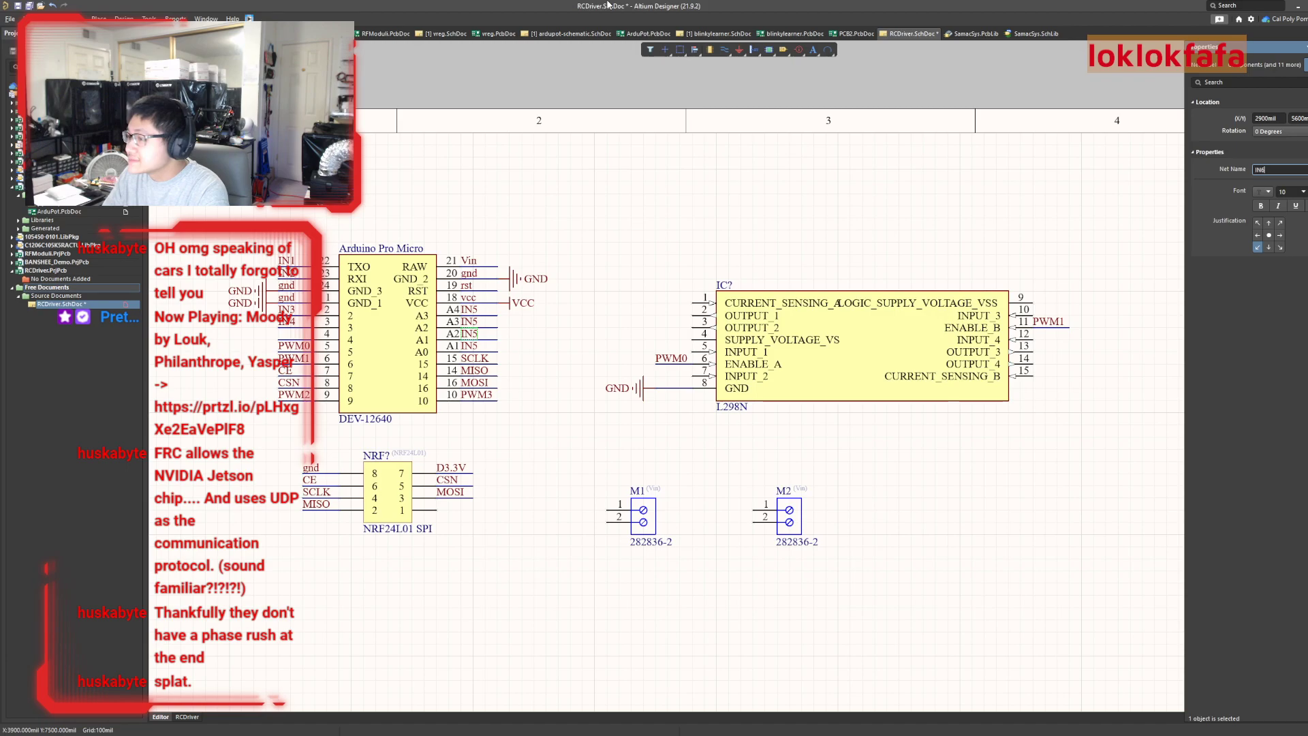
{"action": "key", "text": "Return"}
{"action": "double_click", "coordinate": [470, 318]}
{"action": "type", "text": "IN7"}
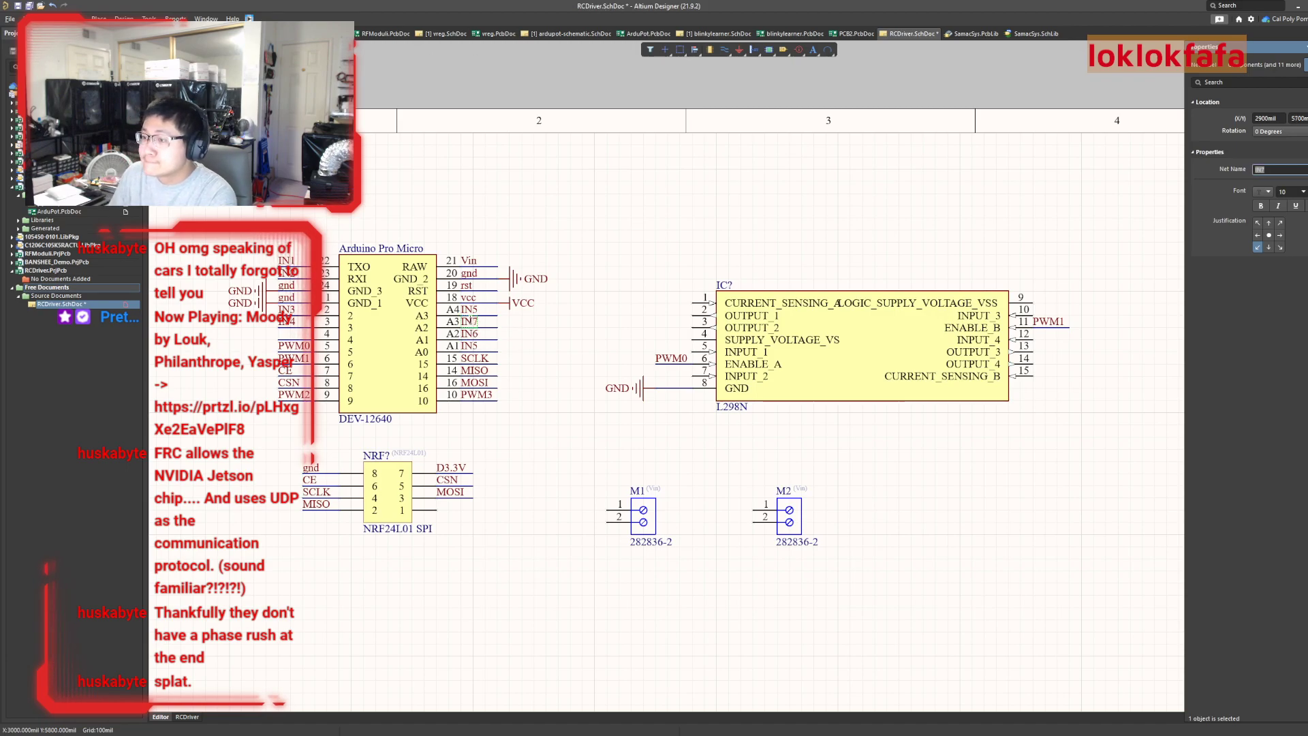
{"action": "key", "text": "Return"}
{"action": "type", "text": "IN8"}
{"action": "key", "text": "Return"}
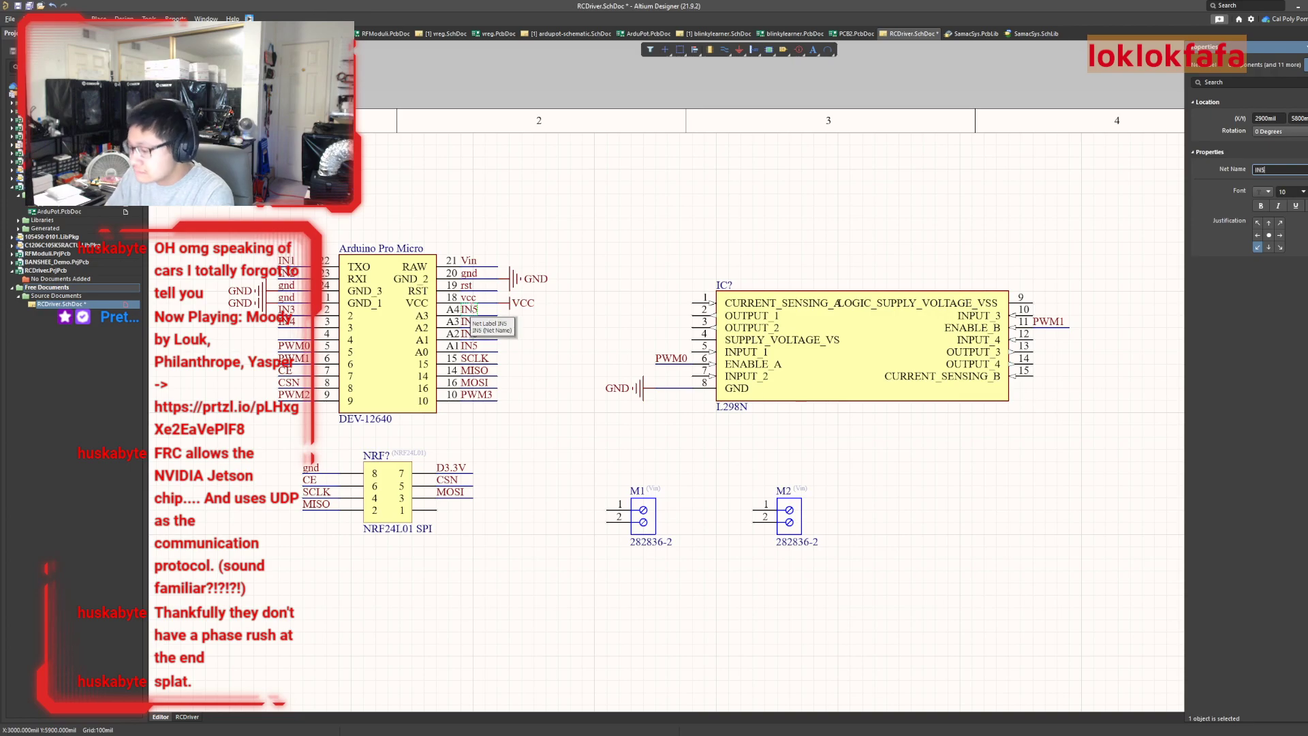
{"action": "left_click", "coordinate": [575, 392]}
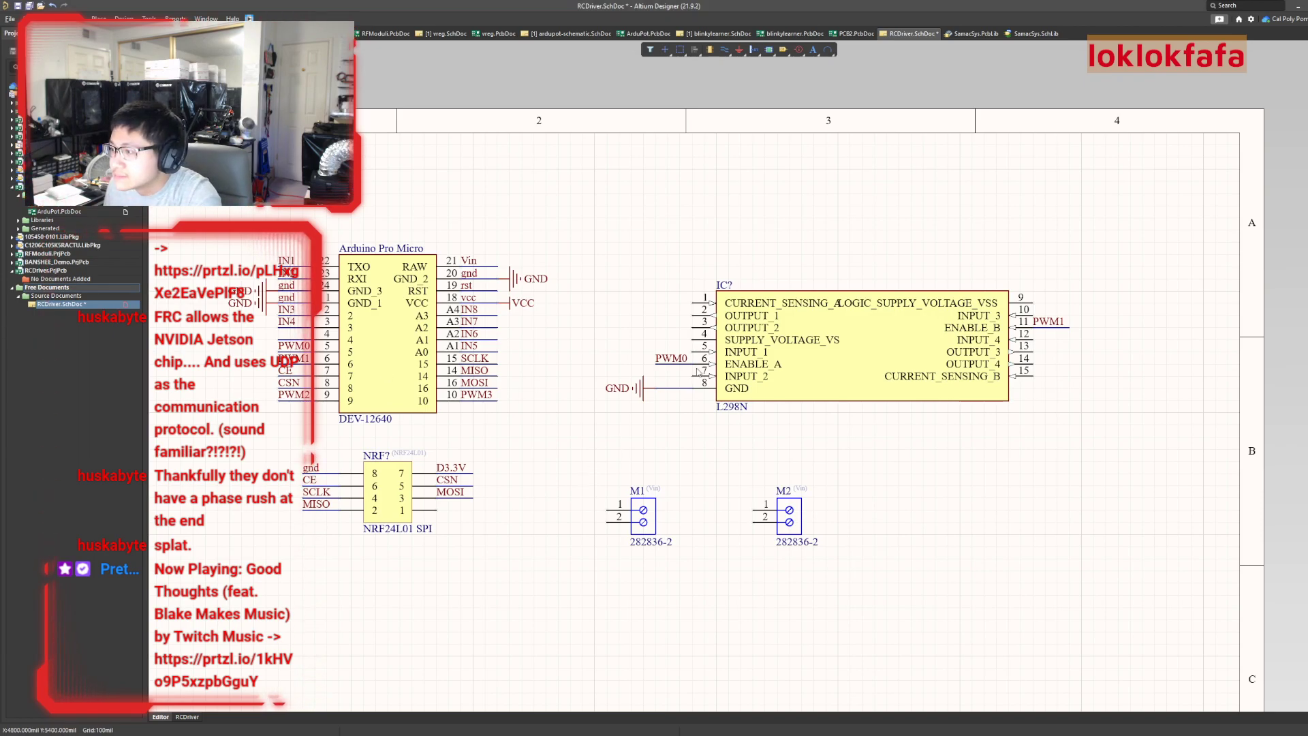
{"action": "key", "text": "ctrl+s"}
Draw a wire stub from the L298N's SUPPLY_VOLTAGE_VS pin and place a +12 power port at its end
{"action": "key", "text": "ctrl+w"}
{"action": "left_click", "coordinate": [692, 339]}
{"action": "left_click", "coordinate": [655, 340]}
{"action": "key", "text": "Escape"}
{"action": "key", "text": "Escape"}
{"action": "right_click", "coordinate": [741, 53]}
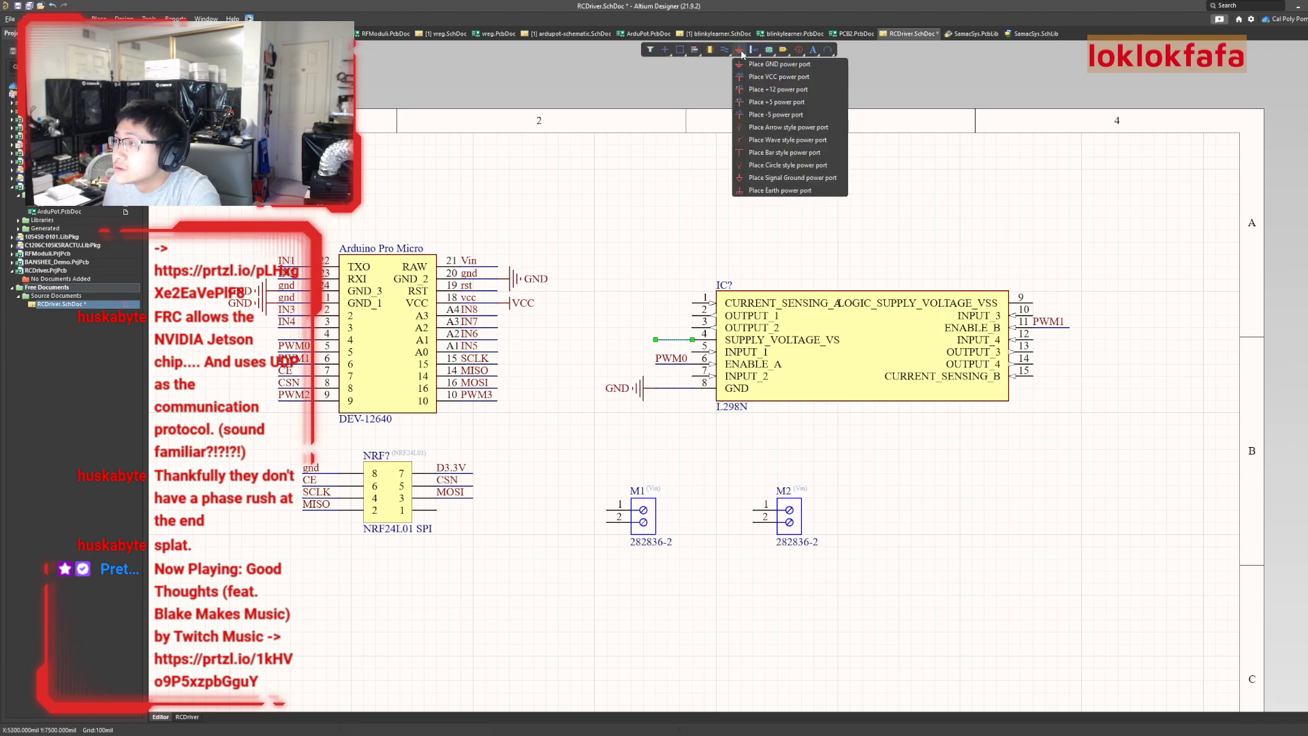
{"action": "left_click", "coordinate": [776, 89]}
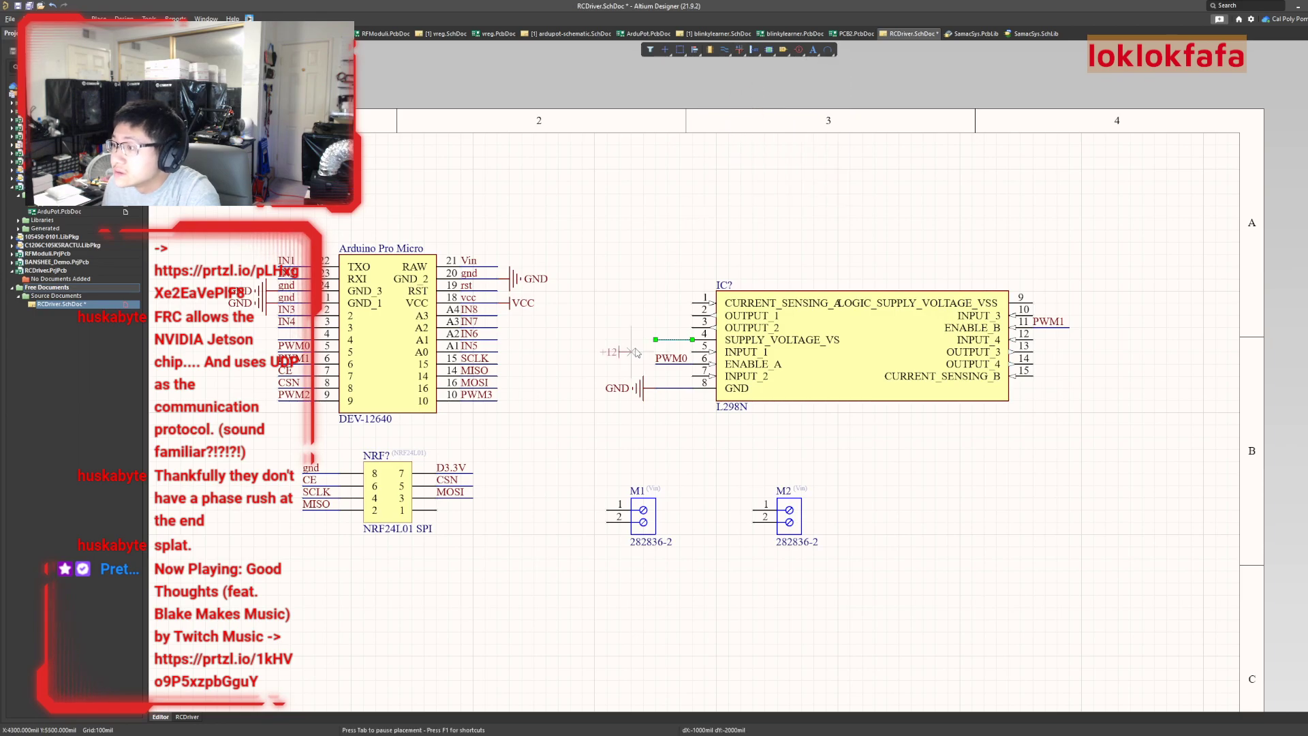
{"action": "left_click", "coordinate": [654, 339]}
{"action": "key", "text": "Escape"}
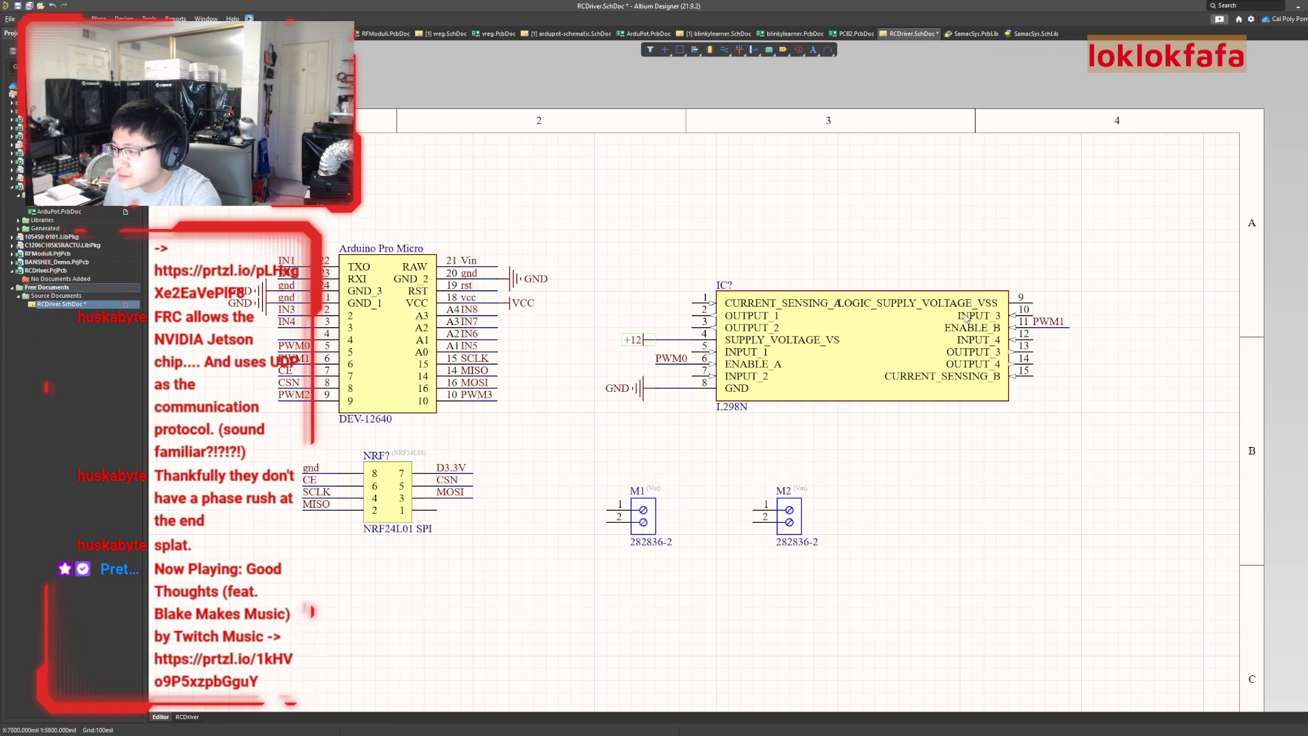
Draw a wire stub outward from the L298N's LOGIC_SUPPLY_VOLTAGE_VSS pin
{"action": "key", "text": "ctrl+w"}
{"action": "left_click", "coordinate": [1070, 303]}
{"action": "right_click", "coordinate": [1070, 303]}
{"action": "right_click", "coordinate": [1070, 303]}
Try a +5 power port on the L298N's logic supply wire, saving the schematic before deleting the port
{"action": "left_click", "coordinate": [739, 50]}
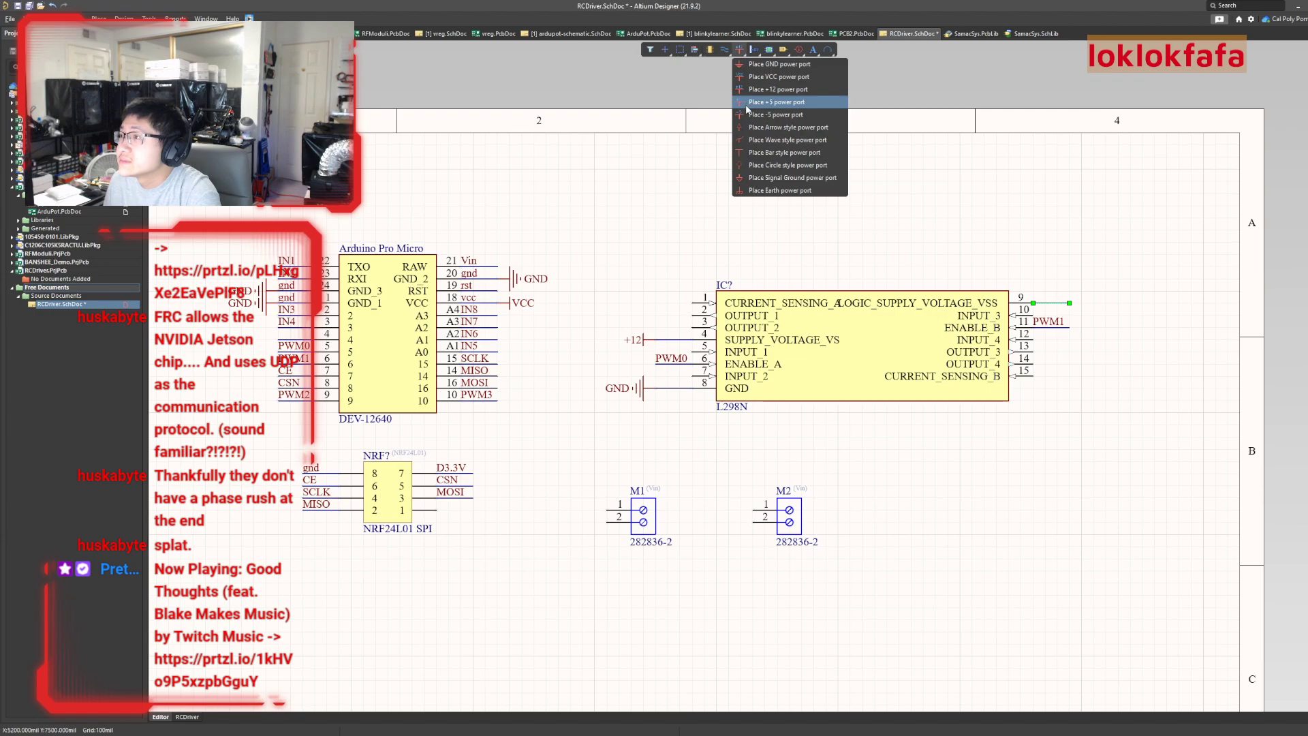
{"action": "left_click", "coordinate": [747, 105]}
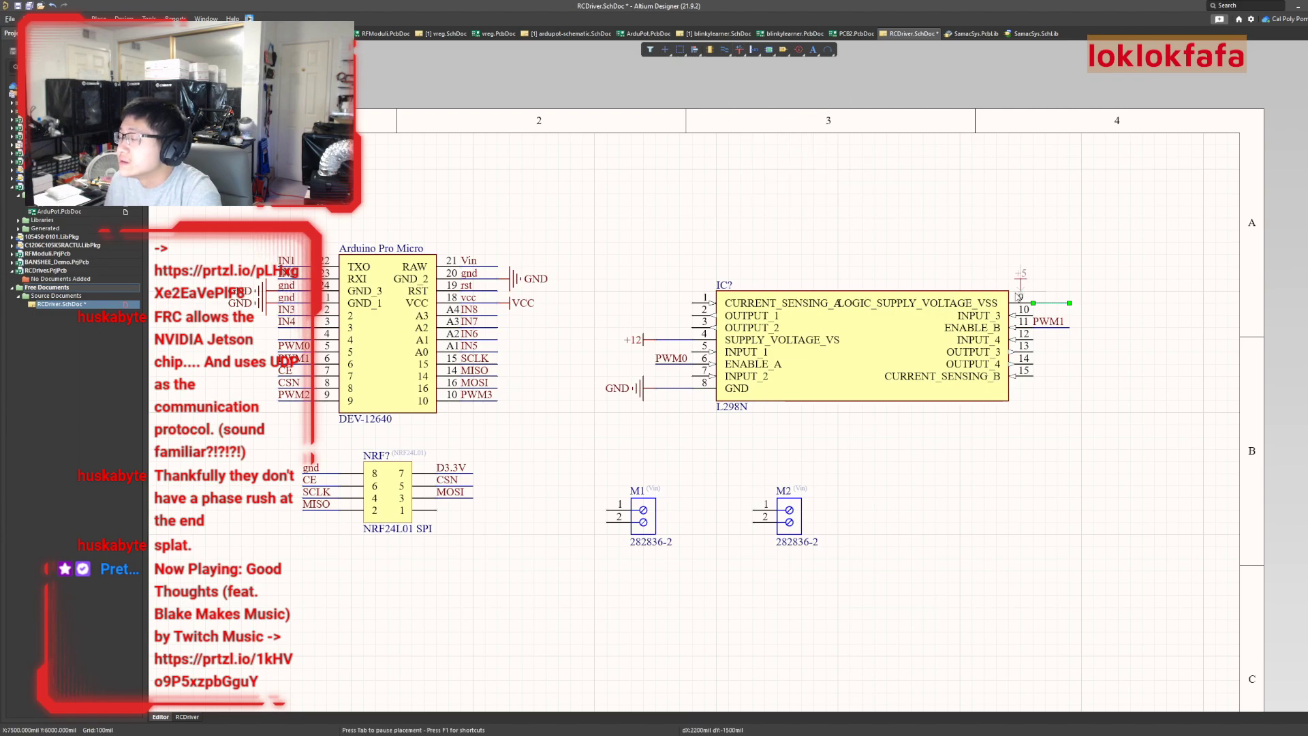
{"action": "key", "text": "space"}
{"action": "key", "text": "space"}
{"action": "key", "text": "space"}
{"action": "left_click", "coordinate": [1071, 304]}
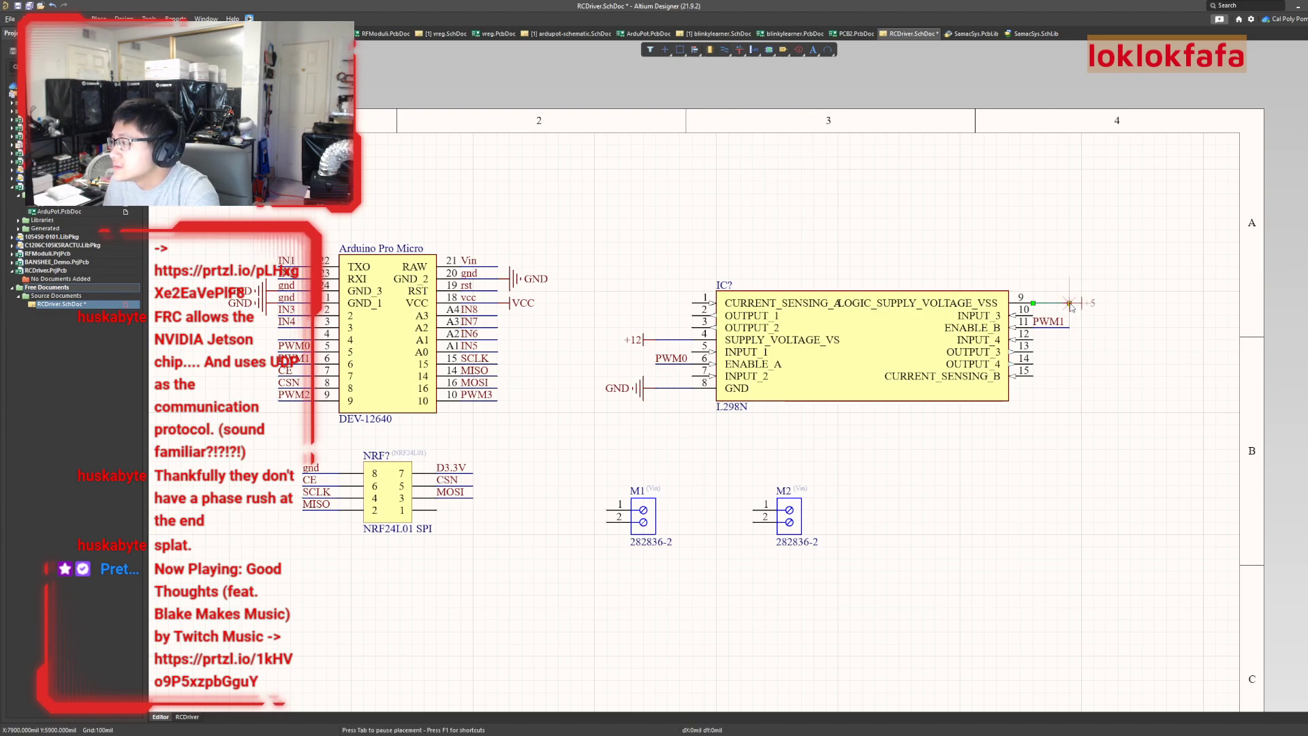
{"action": "key", "text": "Escape"}
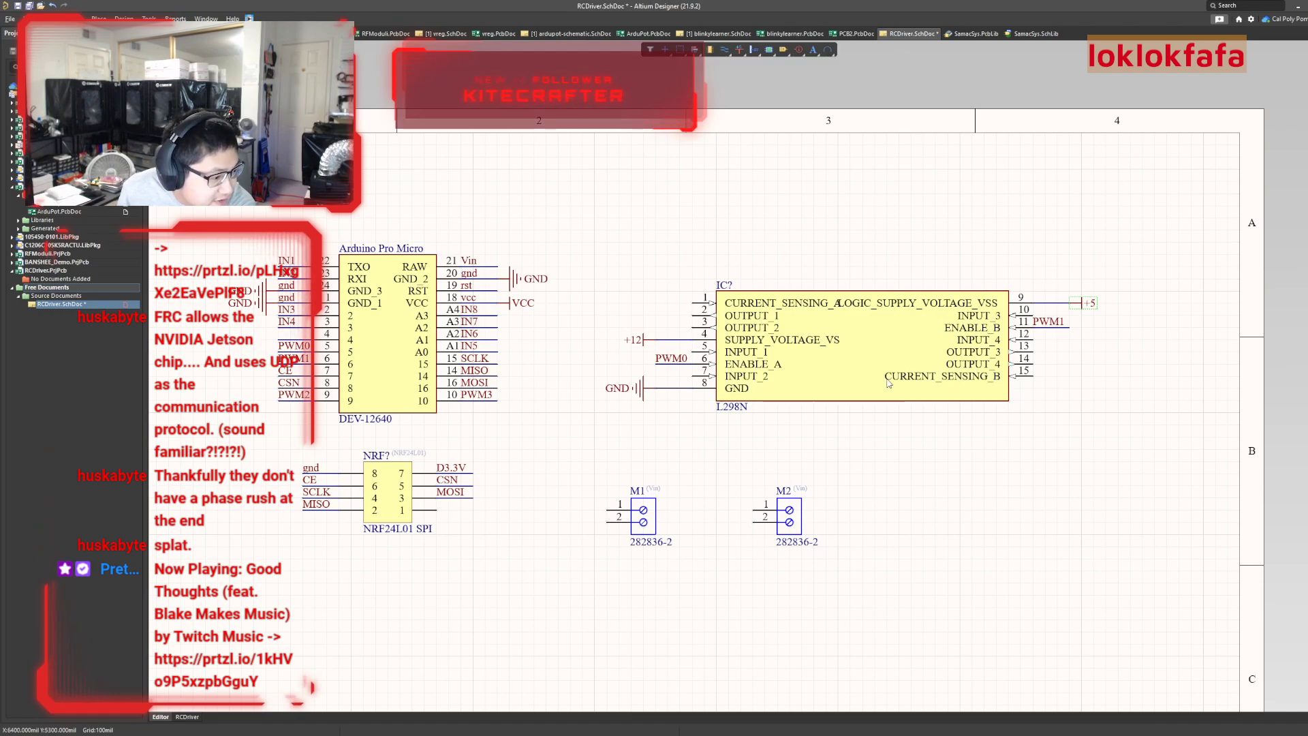
{"action": "key", "text": "ctrl+s"}
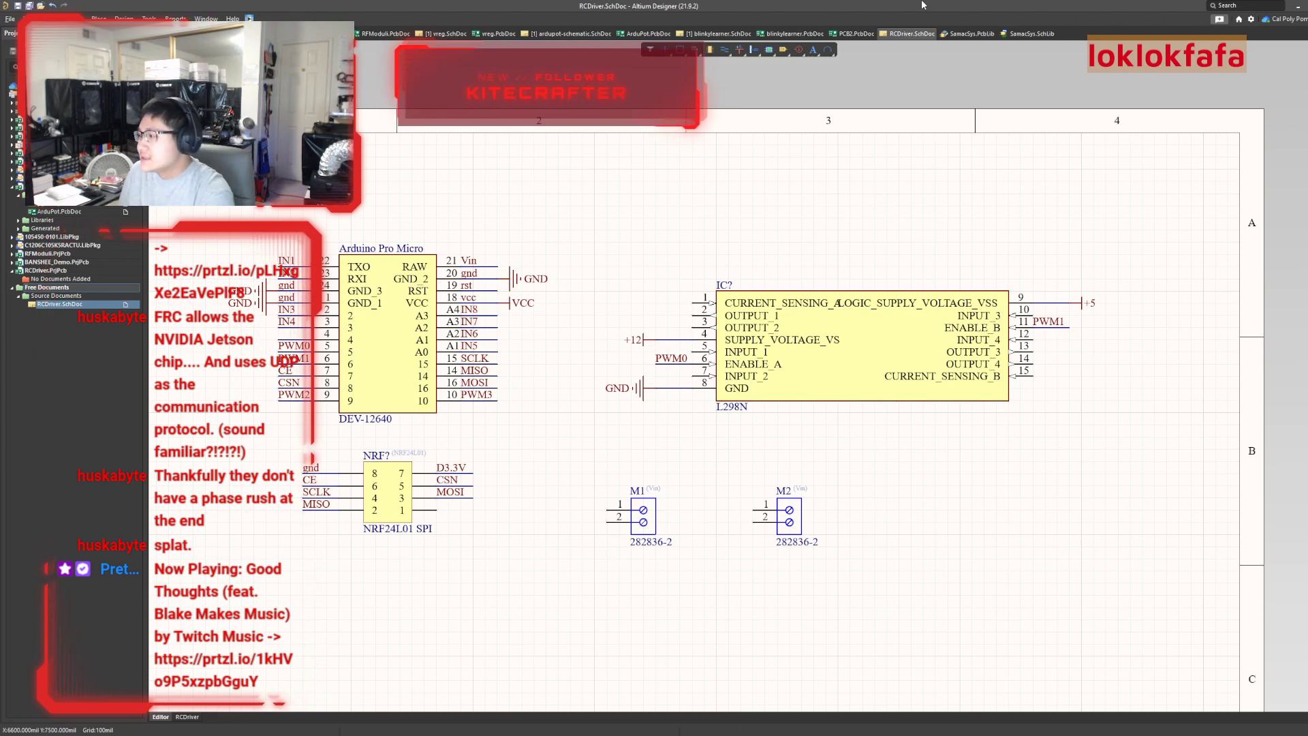
{"action": "key", "text": "Delete"}
Place a VCC power port, rotated to face outward, at the end of the L298N's logic supply wire
{"action": "left_click", "coordinate": [740, 50]}
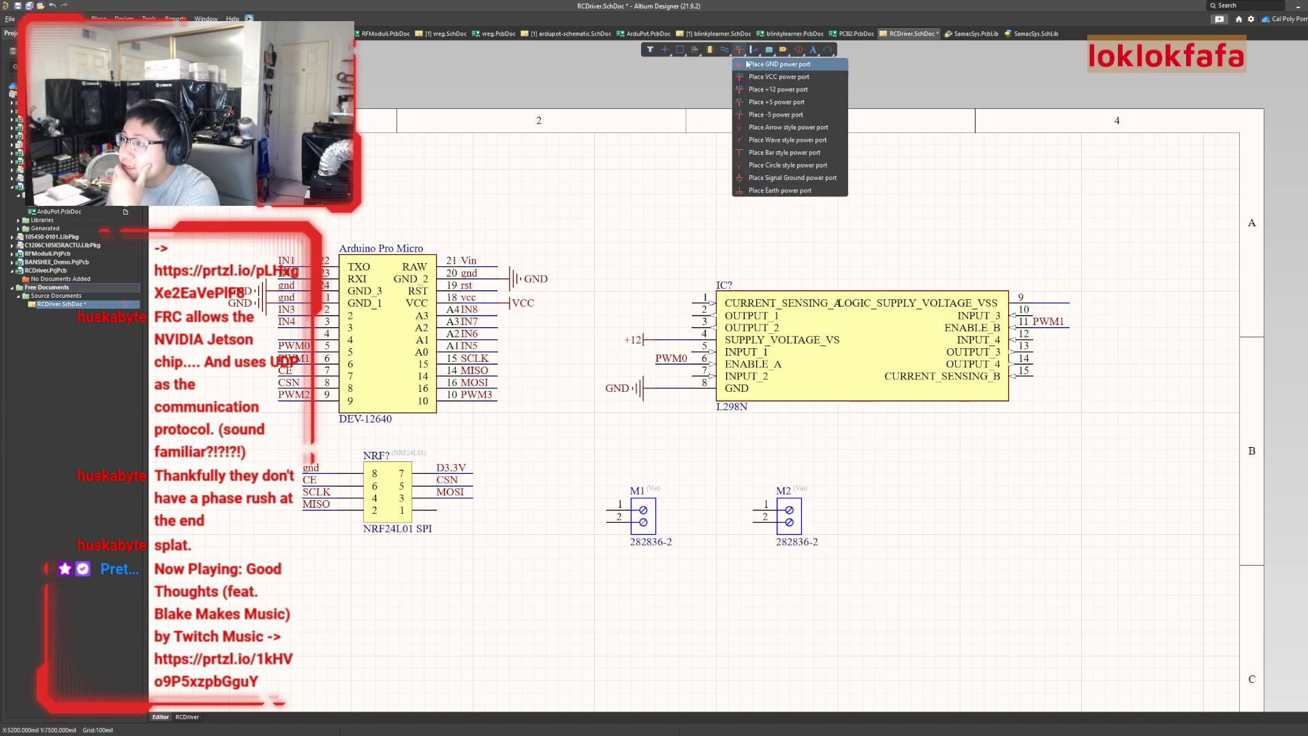
{"action": "left_click", "coordinate": [754, 77]}
{"action": "key", "text": "space"}
{"action": "left_click", "coordinate": [1080, 302]}
{"action": "key", "text": "Escape"}
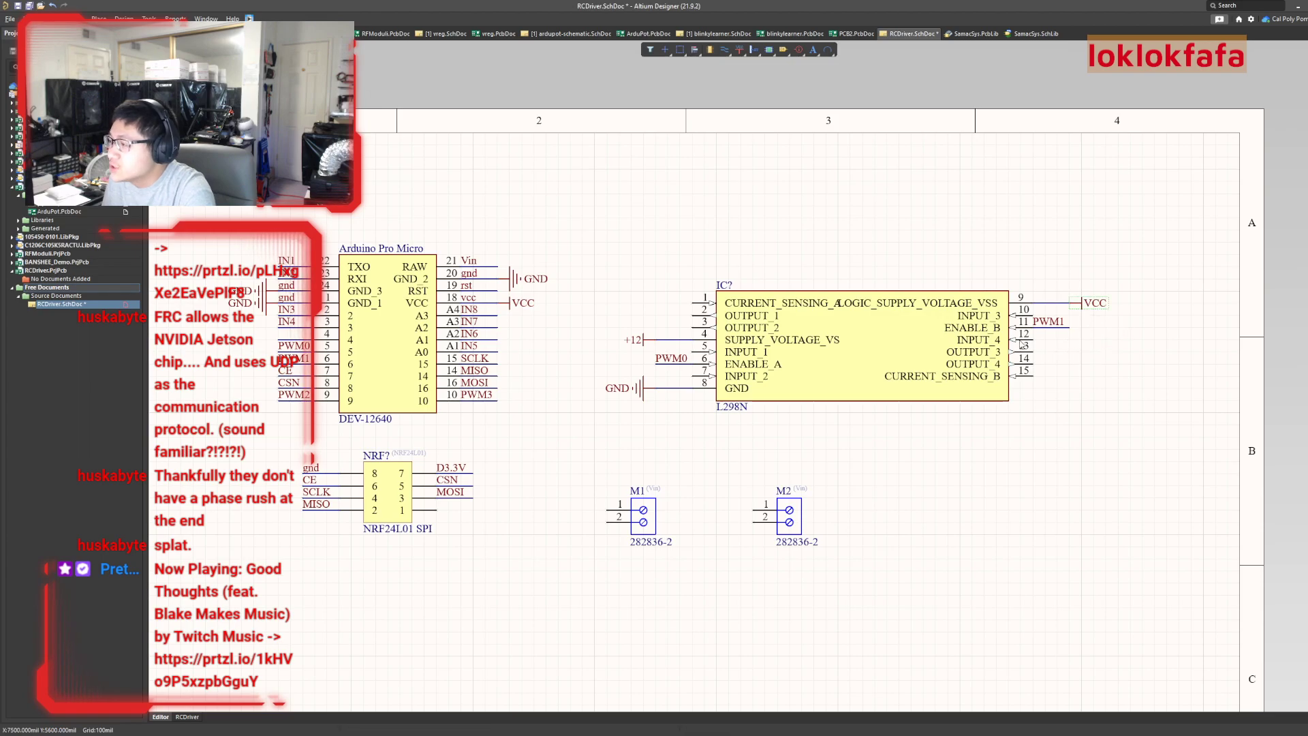
Draw separate wire stubs from the L298N's INPUT_1 and INPUT_2 pins, undoing the stray segment between them
{"action": "scroll", "coordinate": [739, 333], "scroll_direction": "up", "scroll_amount": 2, "text": "ctrl"}
{"action": "scroll", "coordinate": [673, 354], "scroll_direction": "down", "scroll_amount": 1, "text": "ctrl"}
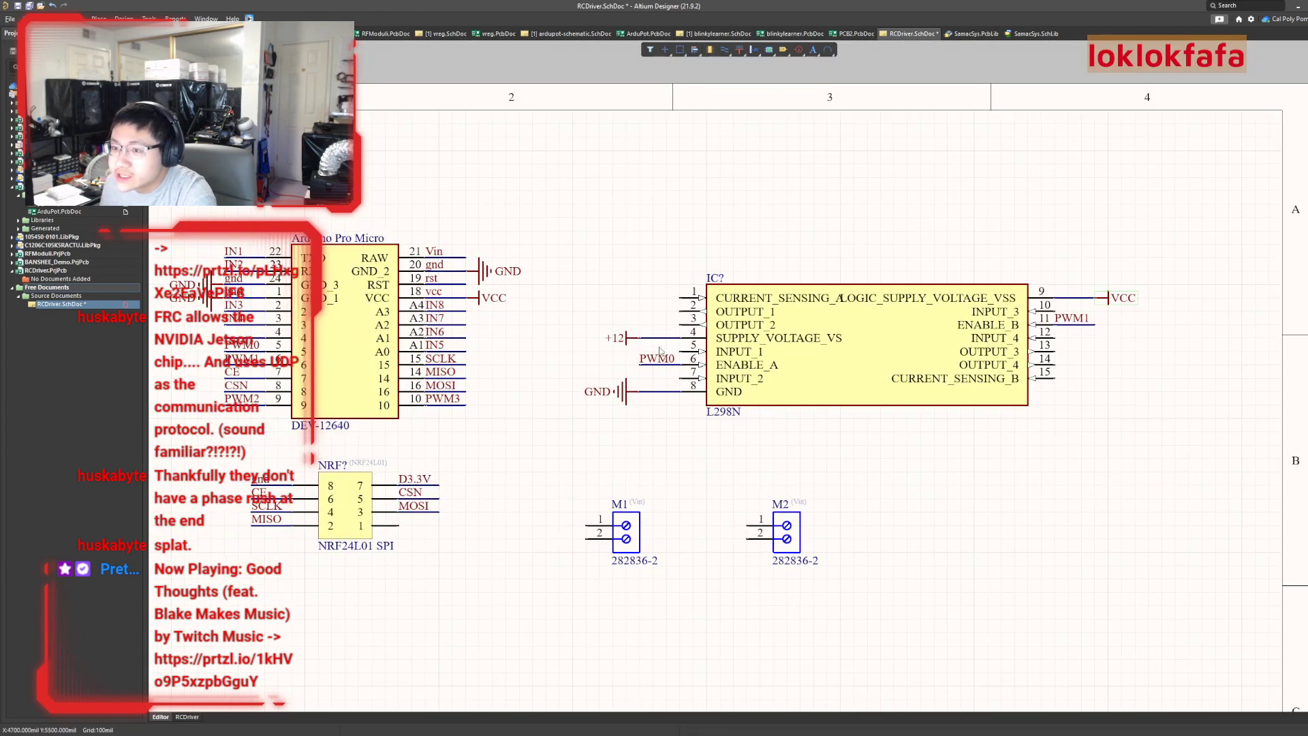
{"action": "key", "text": "ctrl+w"}
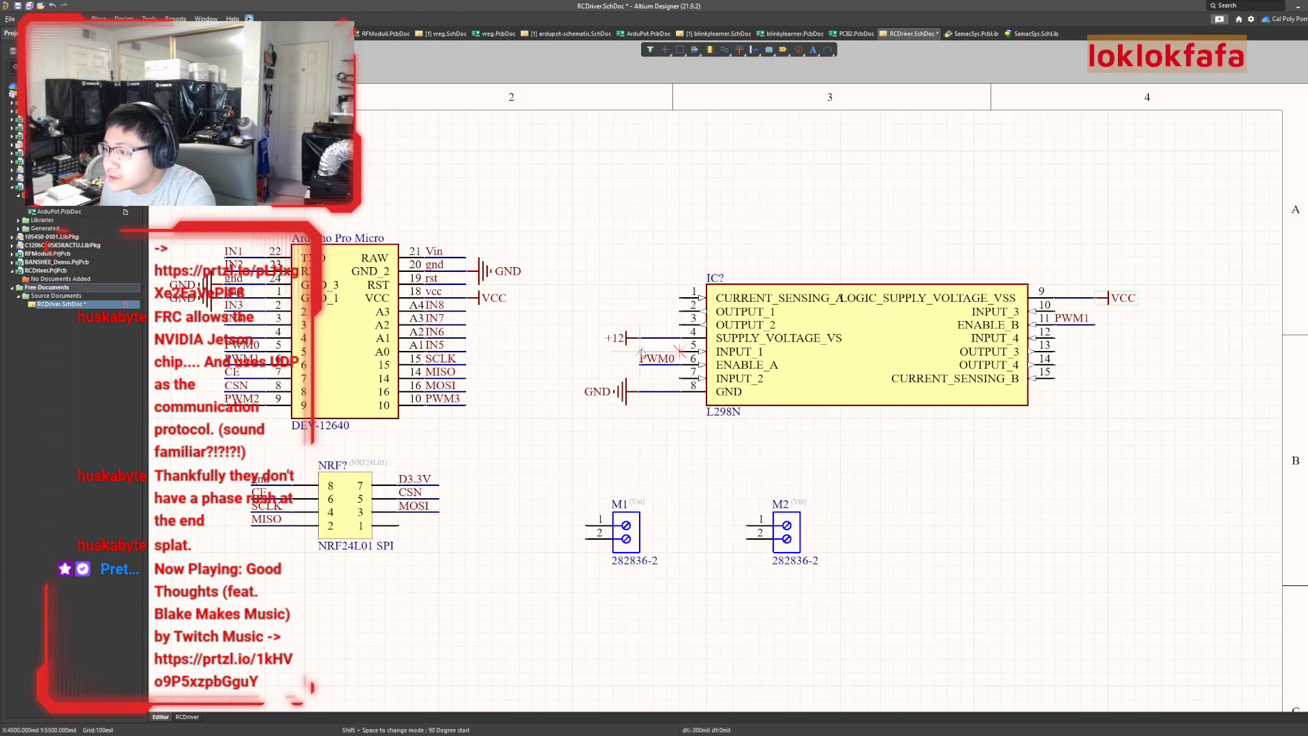
{"action": "left_click", "coordinate": [680, 378]}
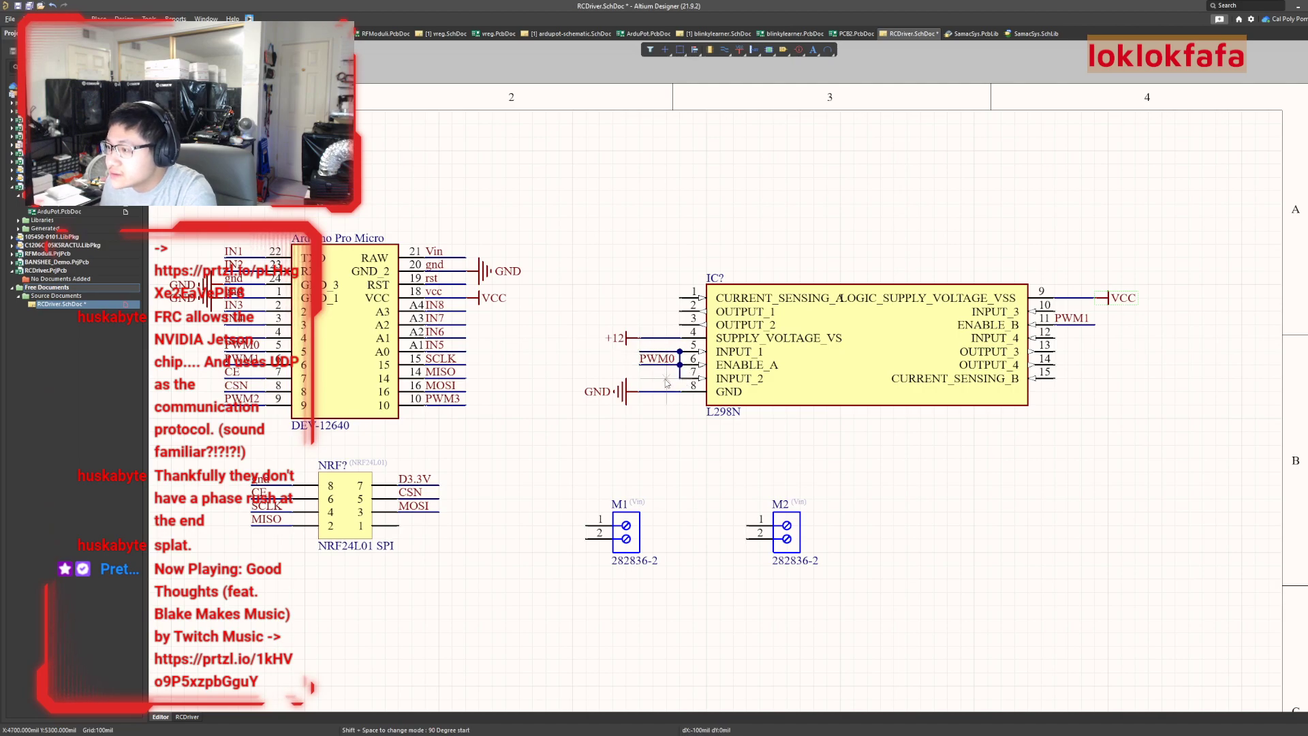
{"action": "key", "text": "Escape"}
{"action": "key", "text": "ctrl+z"}
{"action": "key", "text": "ctrl+w"}
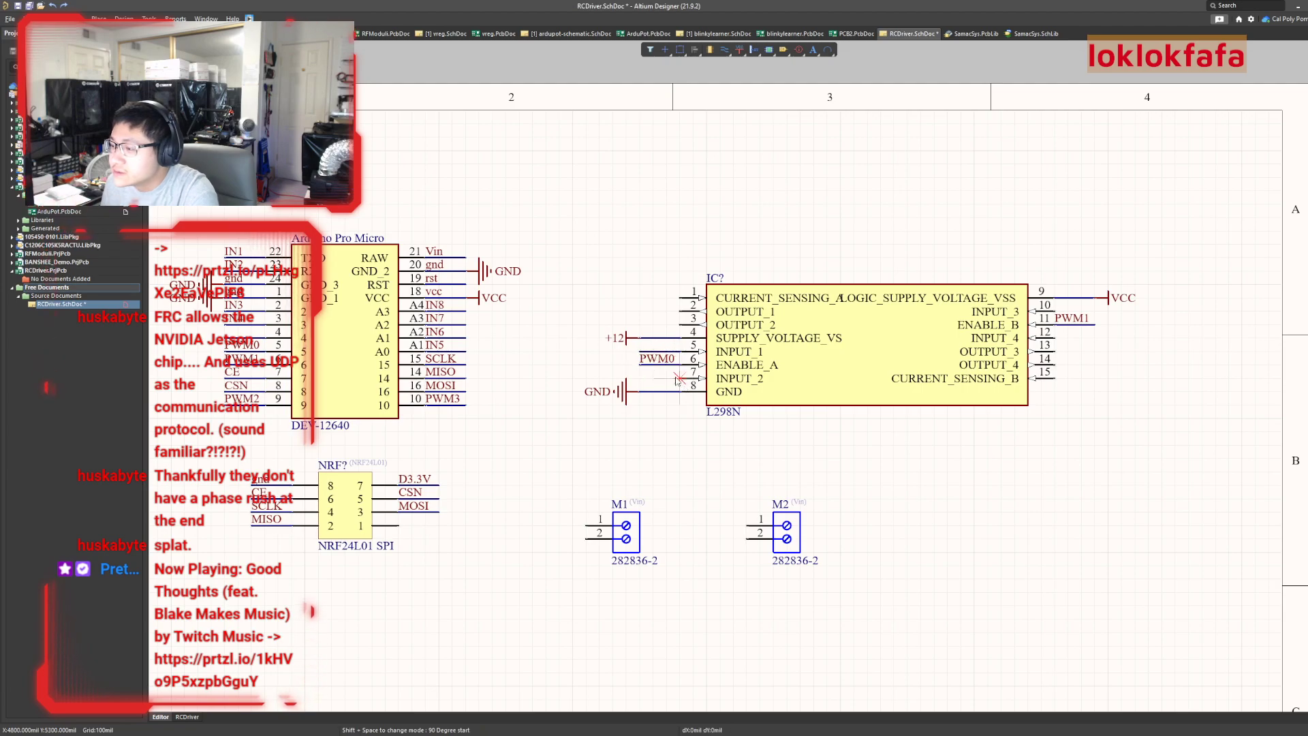
{"action": "left_click", "coordinate": [680, 378]}
{"action": "left_click", "coordinate": [639, 378]}
{"action": "right_click", "coordinate": [639, 378]}
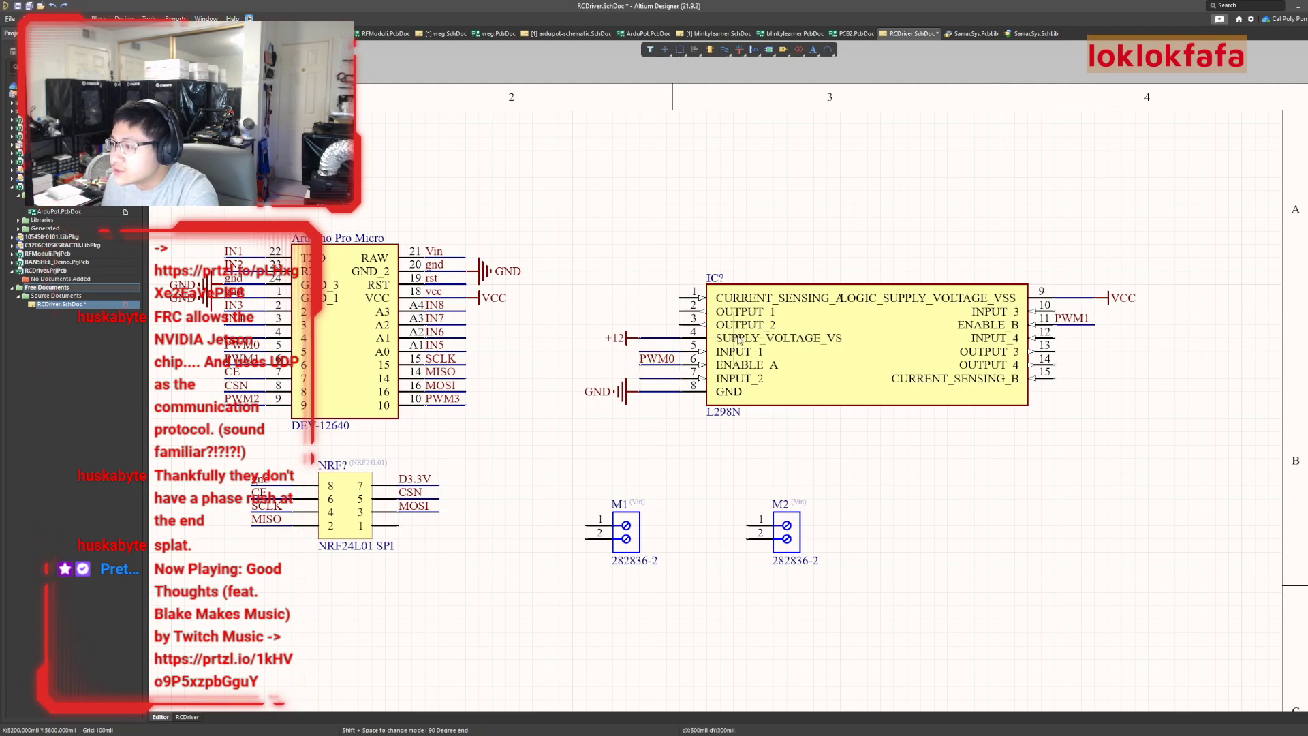
Draw wire stubs outward from the L298N's INPUT_3 and INPUT_4 pins
{"action": "left_click", "coordinate": [1055, 311]}
{"action": "left_click", "coordinate": [1093, 311]}
{"action": "right_click", "coordinate": [1094, 317]}
{"action": "left_click", "coordinate": [1055, 340]}
{"action": "left_click", "coordinate": [1094, 340]}
{"action": "right_click", "coordinate": [1094, 340]}
{"action": "right_click", "coordinate": [640, 380]}
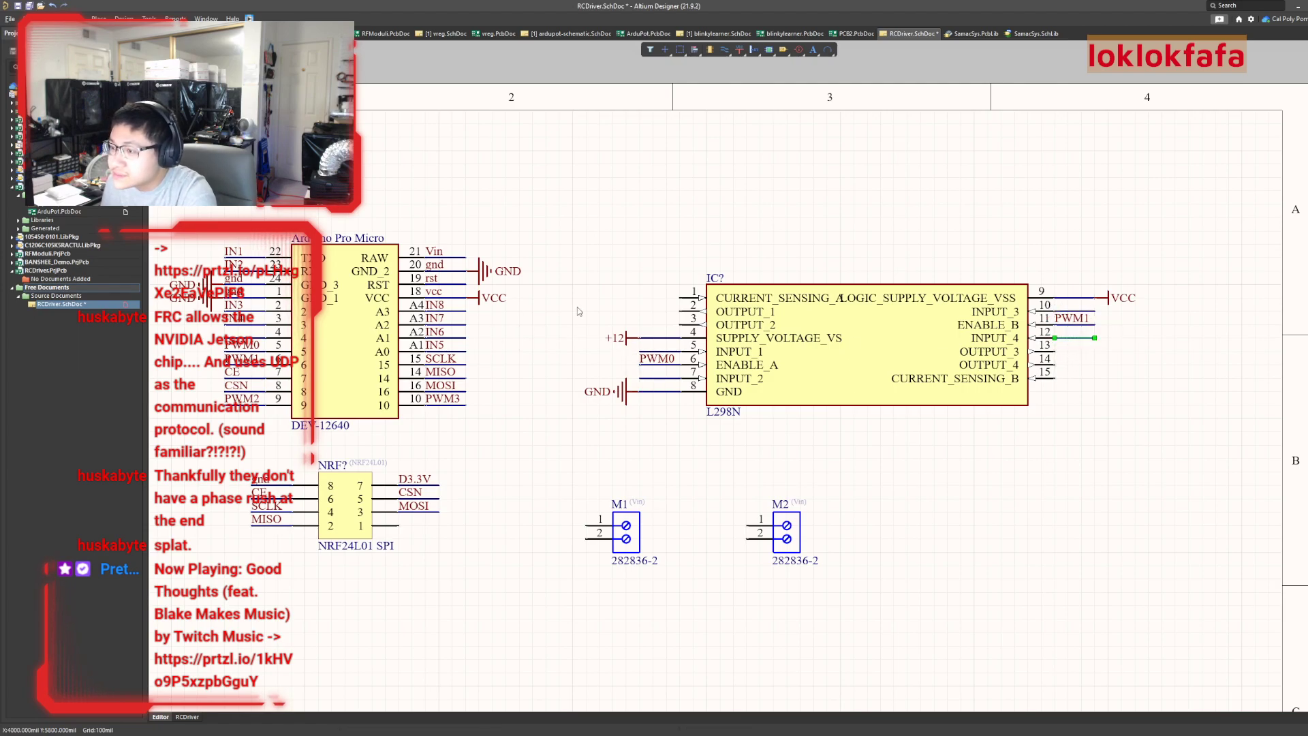
Paste IN1 net labels on the L298N's INPUT_1, INPUT_2, INPUT_3 and INPUT_4 wire stubs
{"action": "key", "text": "ctrl+v"}
{"action": "left_click", "coordinate": [641, 352]}
{"action": "key", "text": "ctrl+v"}
{"action": "left_click", "coordinate": [640, 378]}
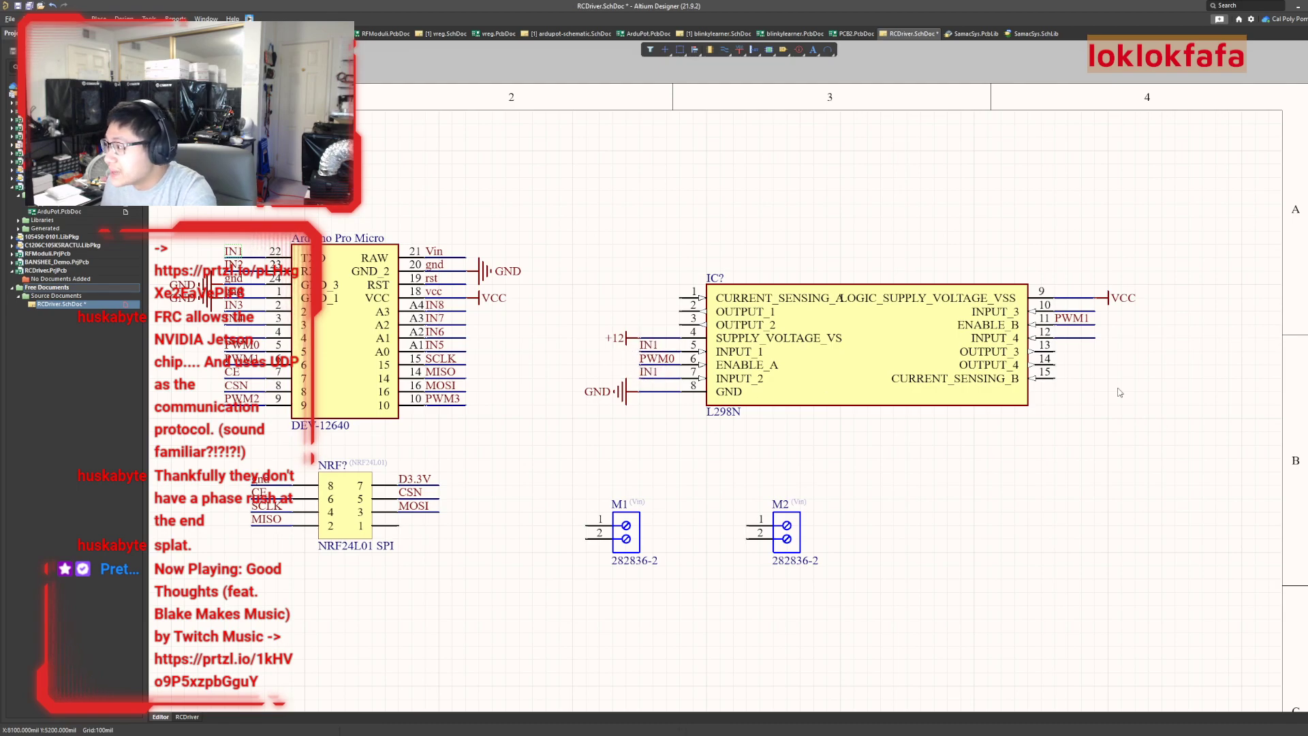
{"action": "key", "text": "ctrl+v"}
{"action": "left_click", "coordinate": [1055, 311]}
{"action": "key", "text": "ctrl+v"}
{"action": "left_click", "coordinate": [1055, 338]}
Set the net name on the L298N's INPUT_1 stub to IN1 and on its INPUT_2 stub to IN2
{"action": "double_click", "coordinate": [647, 349]}
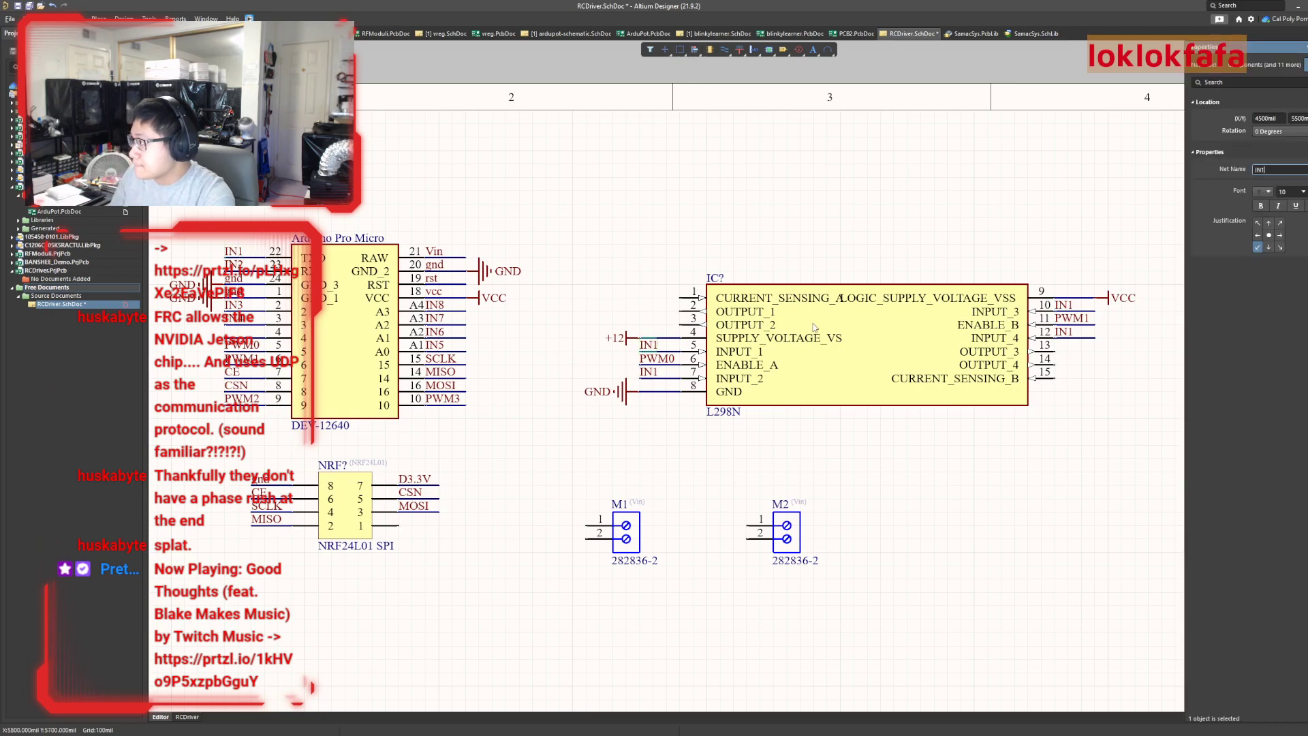
{"action": "type", "text": "IN1"}
{"action": "key", "text": "Return"}
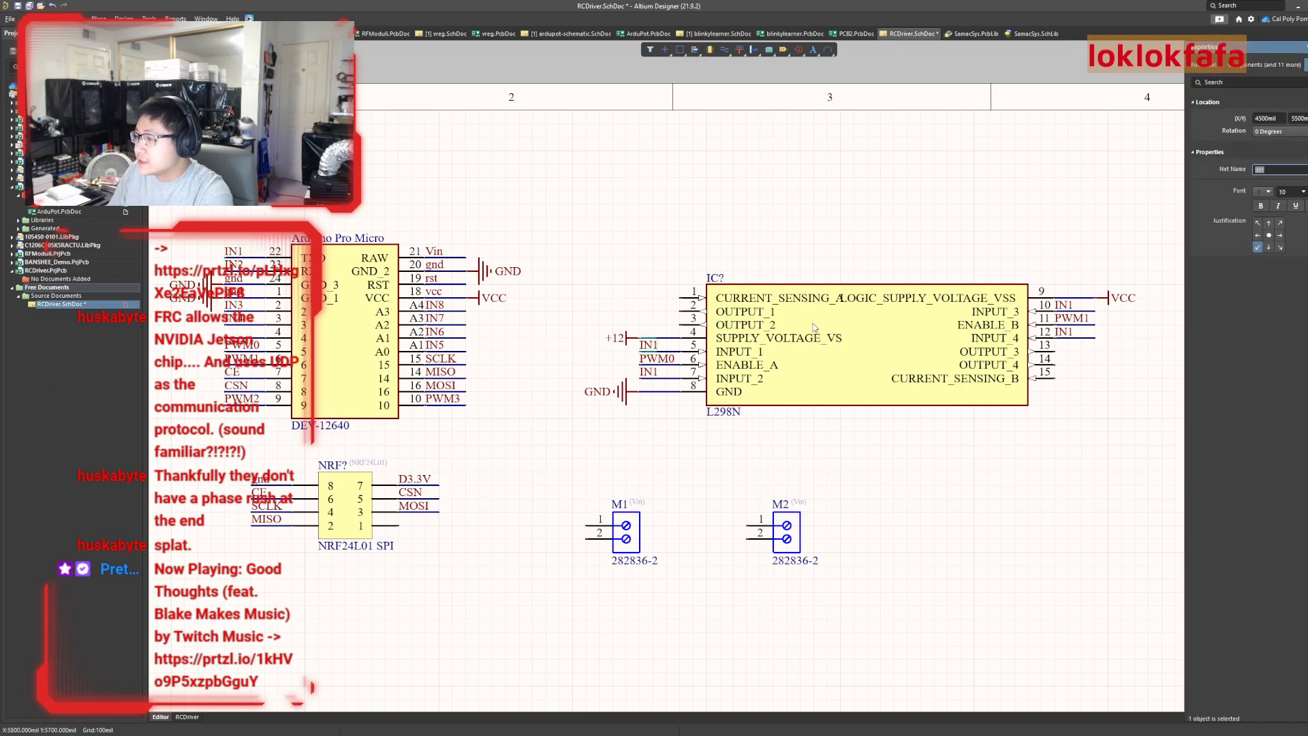
{"action": "double_click", "coordinate": [652, 369]}
{"action": "type", "text": "IN2"}
{"action": "key", "text": "Return"}
Rename the net label on the L298N's INPUT_3 stub IN3
{"action": "left_click", "coordinate": [1065, 305]}
{"action": "key", "text": "BackSpace"}
{"action": "type", "text": "3"}
{"action": "key", "text": "Return"}
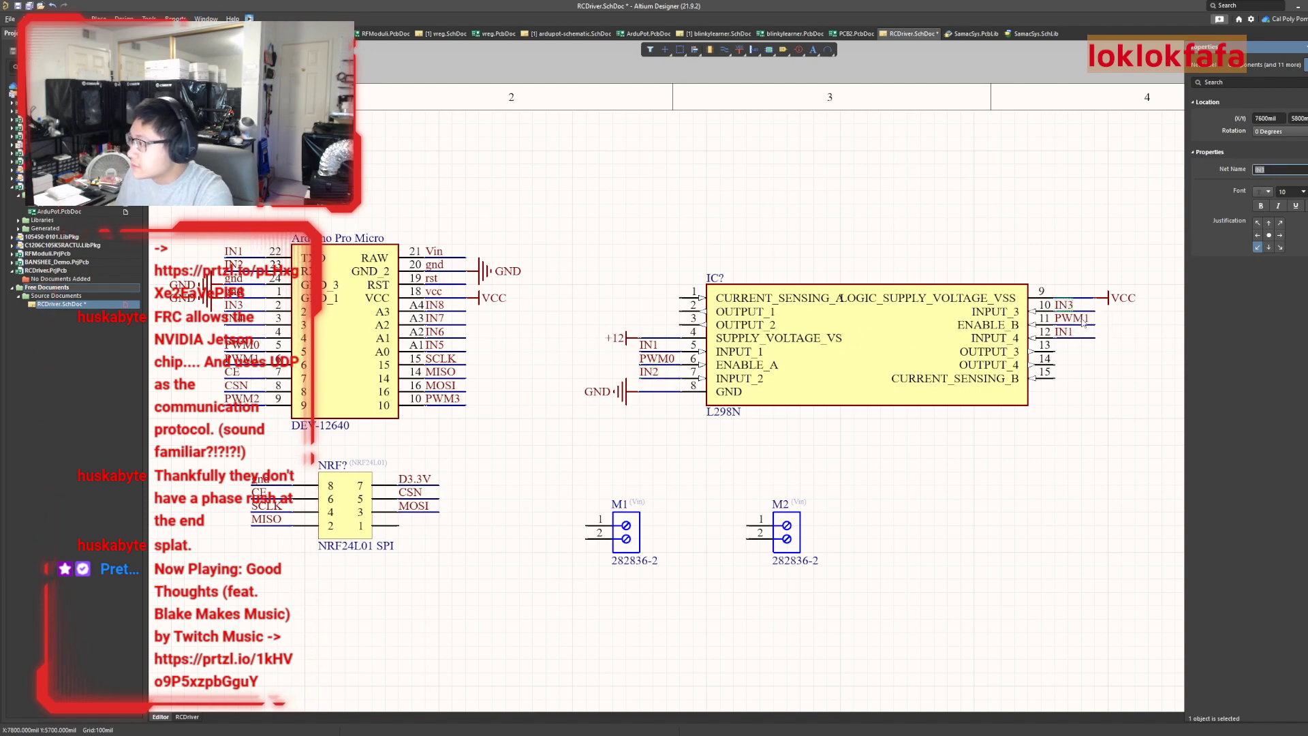
Rename the net label on the L298N's INPUT_4 stub IN4
{"action": "left_click", "coordinate": [1065, 332]}
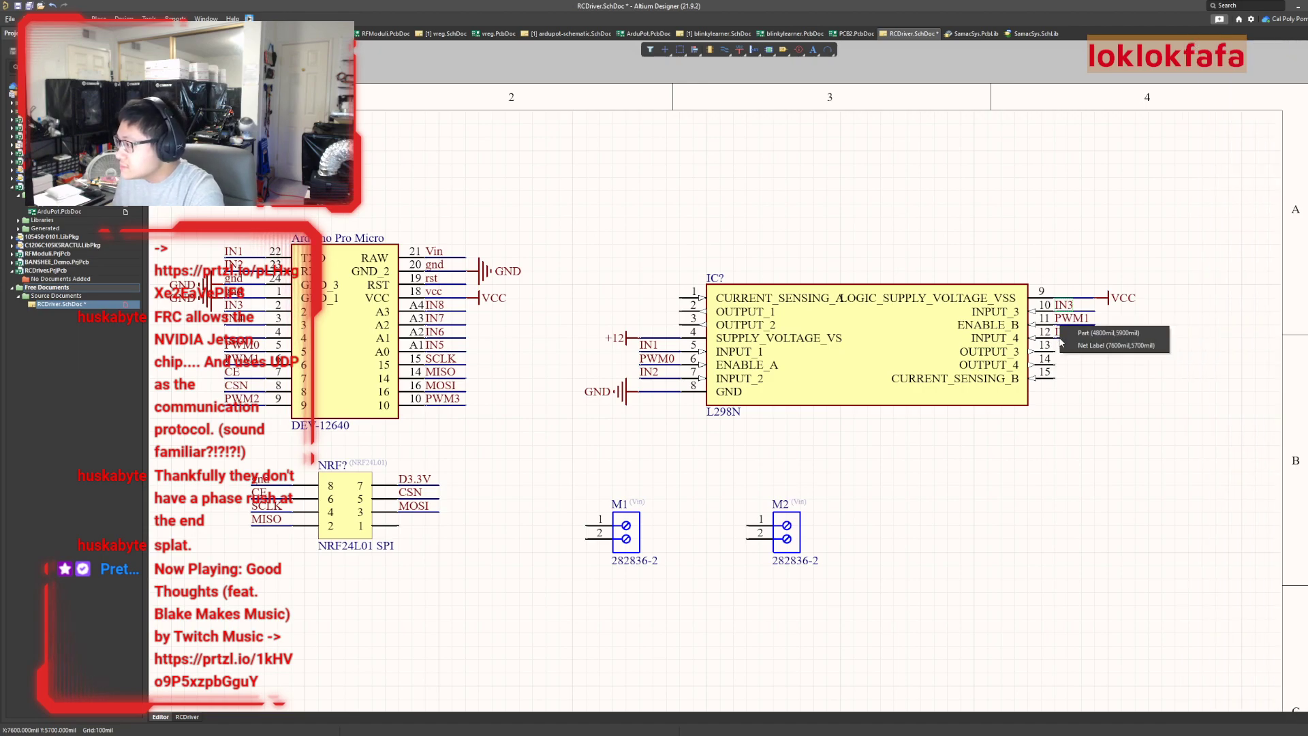
{"action": "left_click", "coordinate": [1116, 345]}
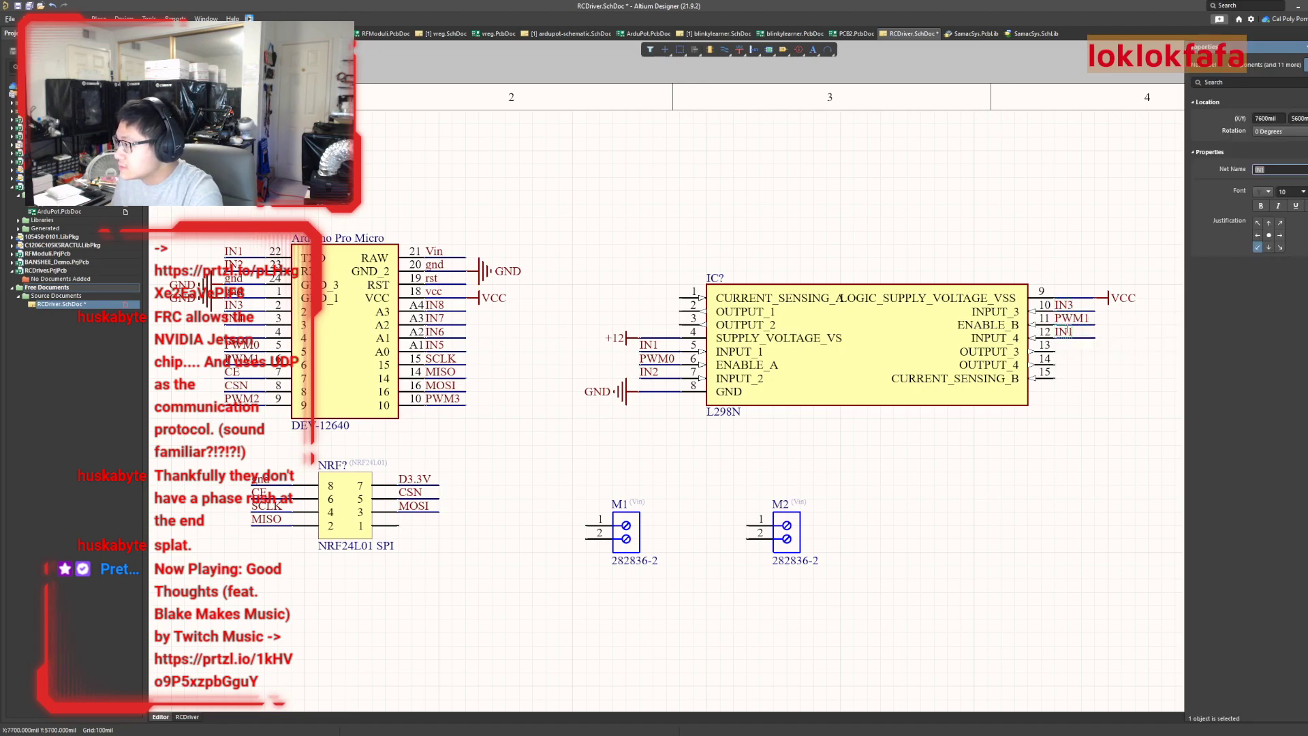
{"action": "type", "text": "4"}
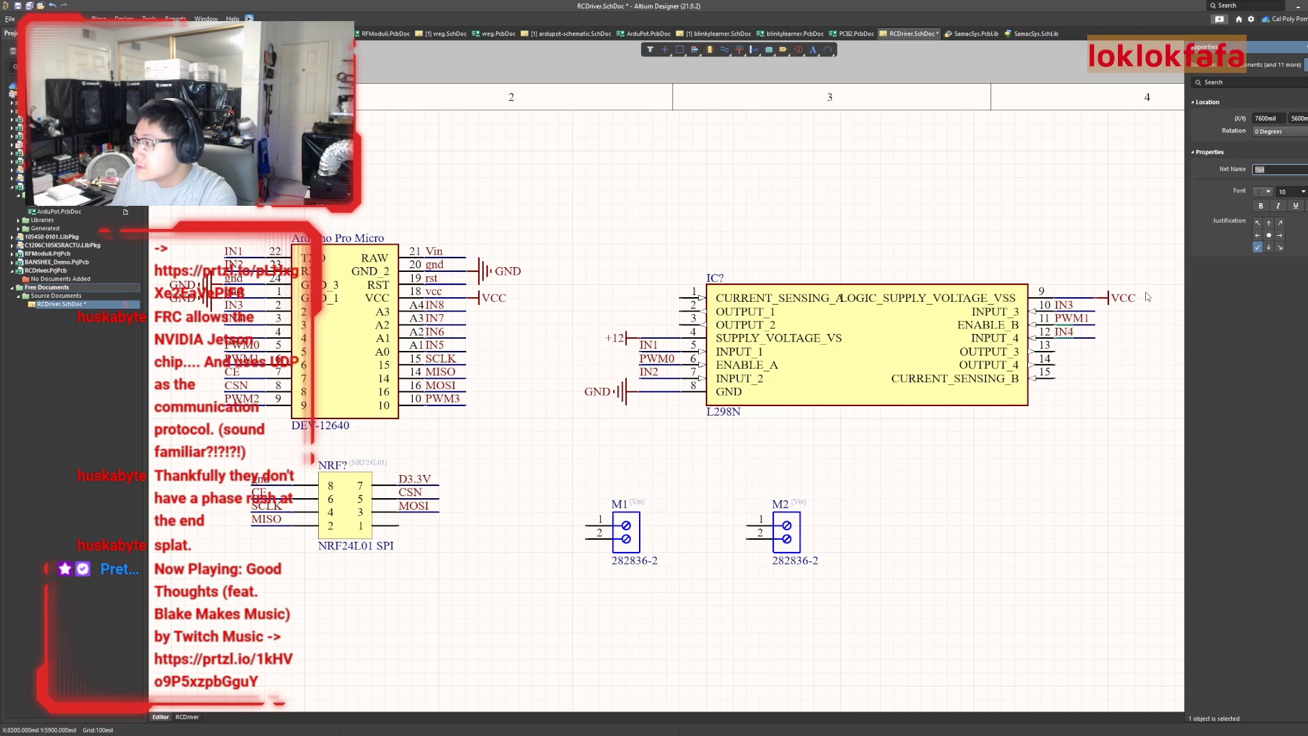
{"action": "left_click", "coordinate": [1050, 454]}
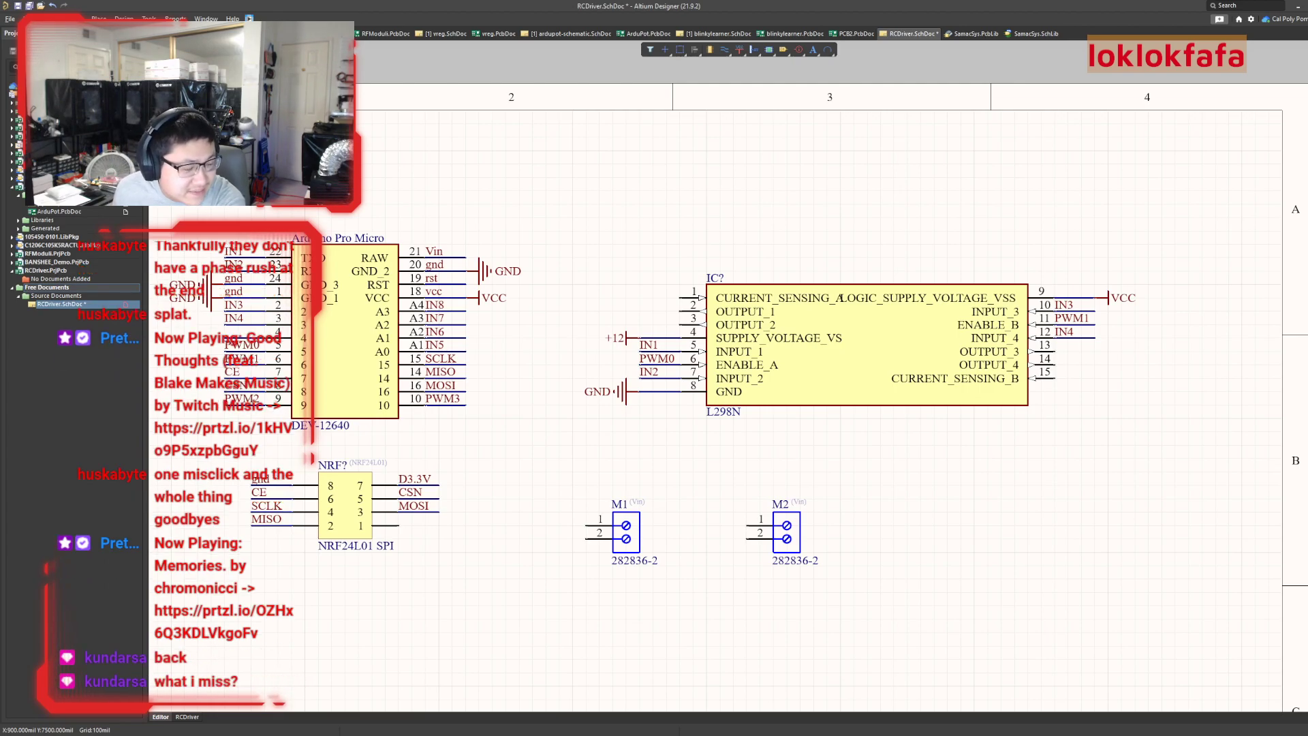
{"action": "scroll", "coordinate": [1047, 368], "scroll_direction": "down", "scroll_amount": 2, "text": "ctrl"}
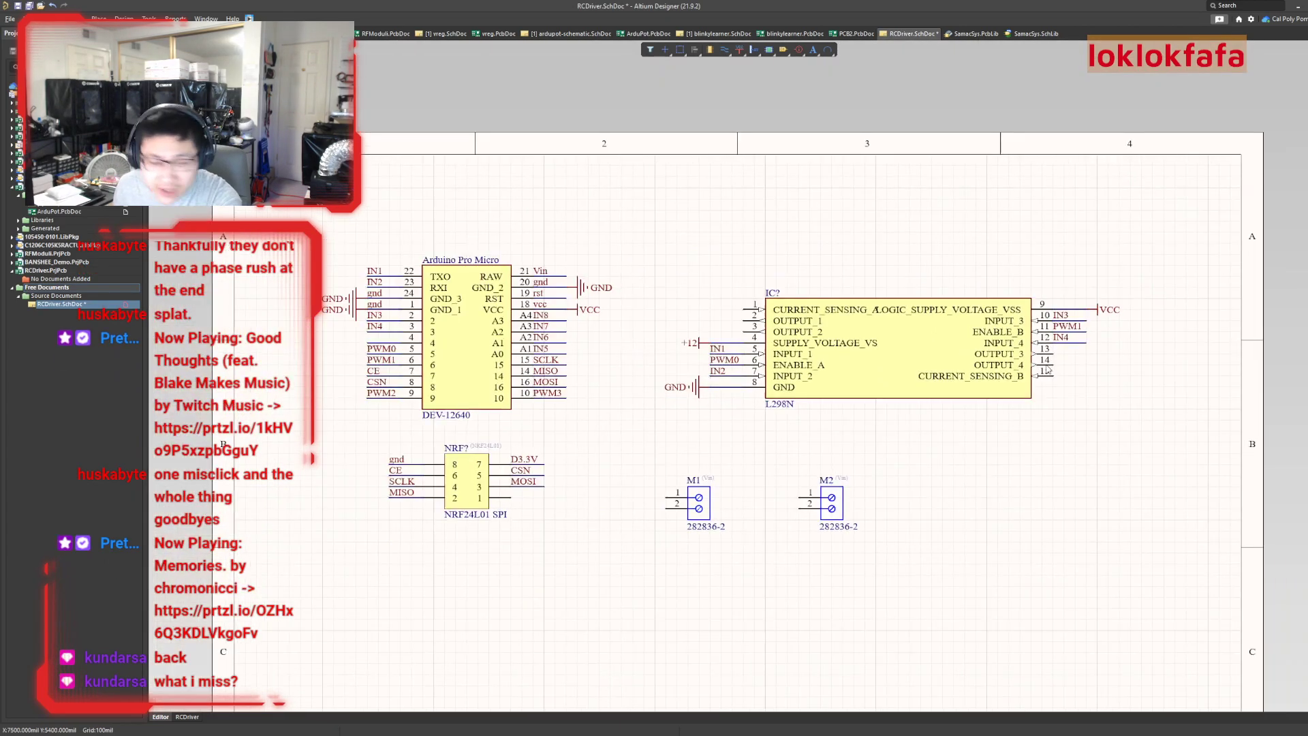
{"action": "scroll", "coordinate": [1047, 368], "scroll_direction": "down", "scroll_amount": 1, "text": "ctrl"}
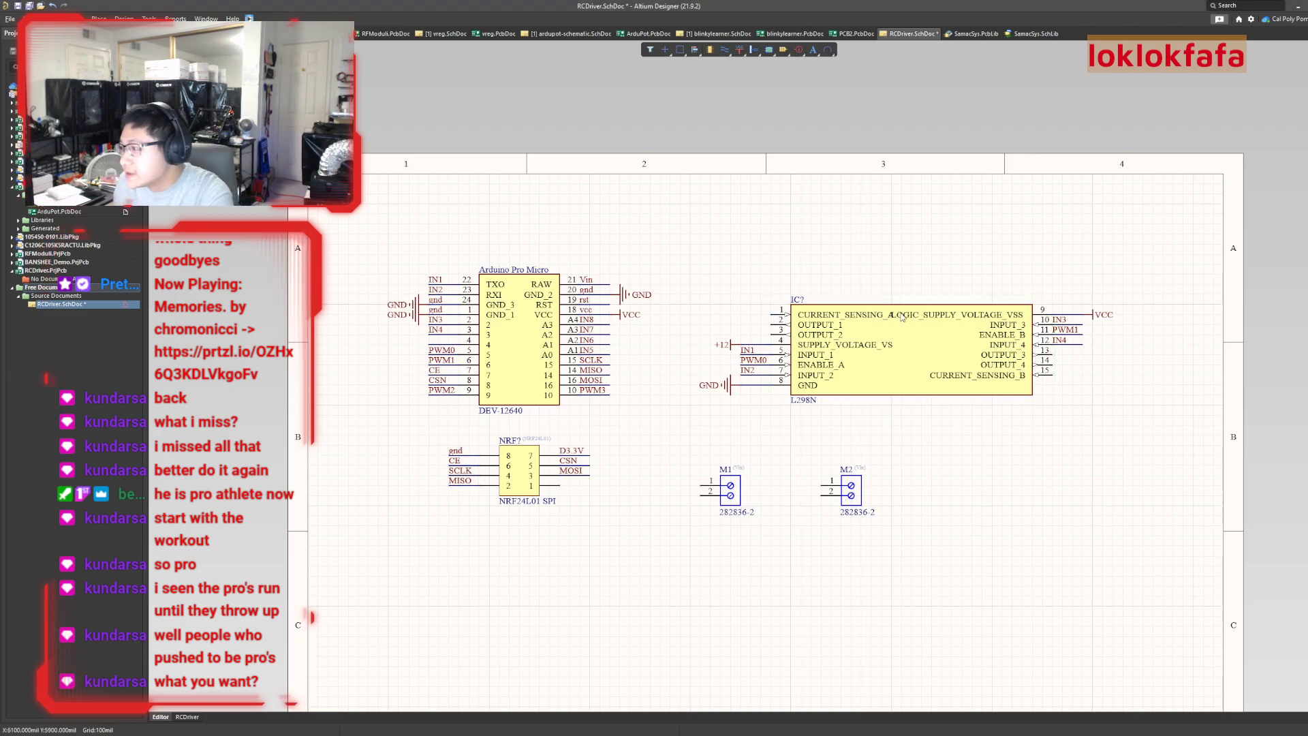
{"action": "scroll", "coordinate": [774, 317], "scroll_direction": "up", "scroll_amount": 3, "text": "ctrl"}
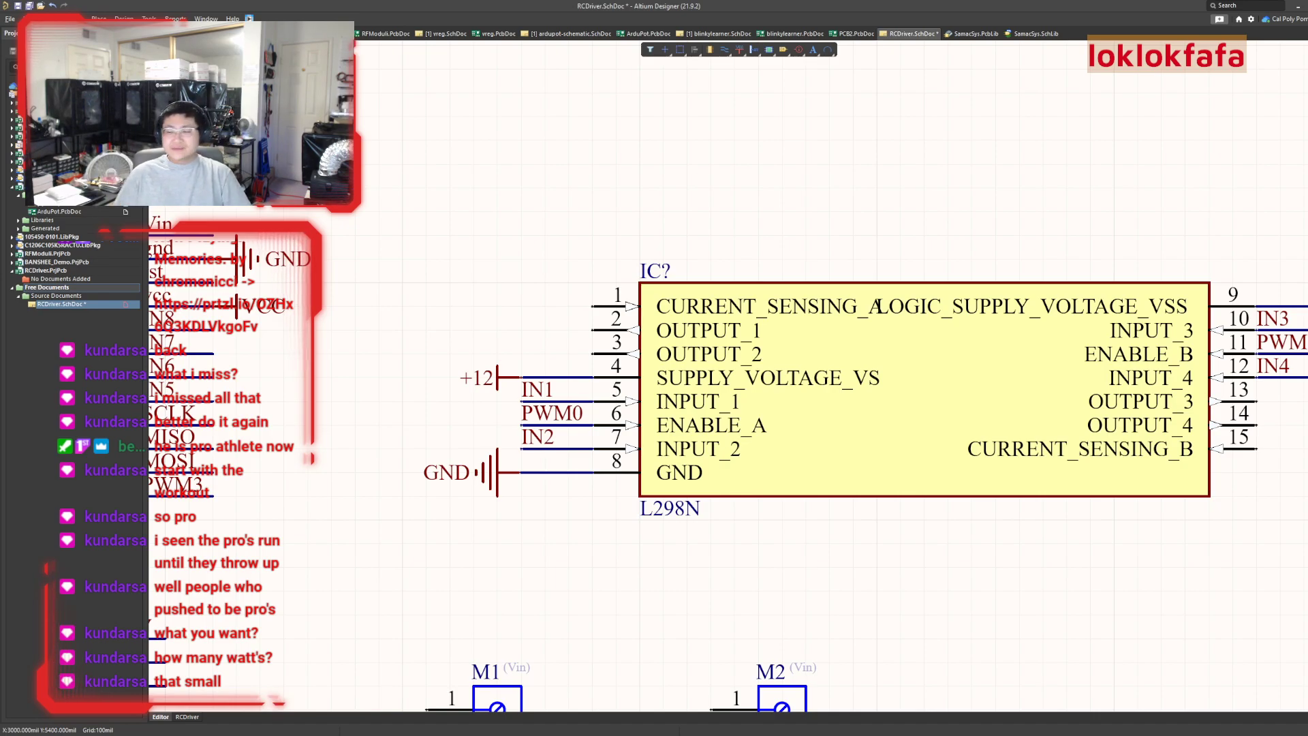
{"action": "scroll", "coordinate": [344, 494], "scroll_direction": "up", "scroll_amount": 2, "text": "ctrl"}
{"action": "scroll", "coordinate": [344, 494], "scroll_direction": "down", "scroll_amount": 3, "text": "ctrl"}
{"action": "scroll", "coordinate": [558, 595], "scroll_direction": "up", "scroll_amount": 2, "text": "ctrl"}
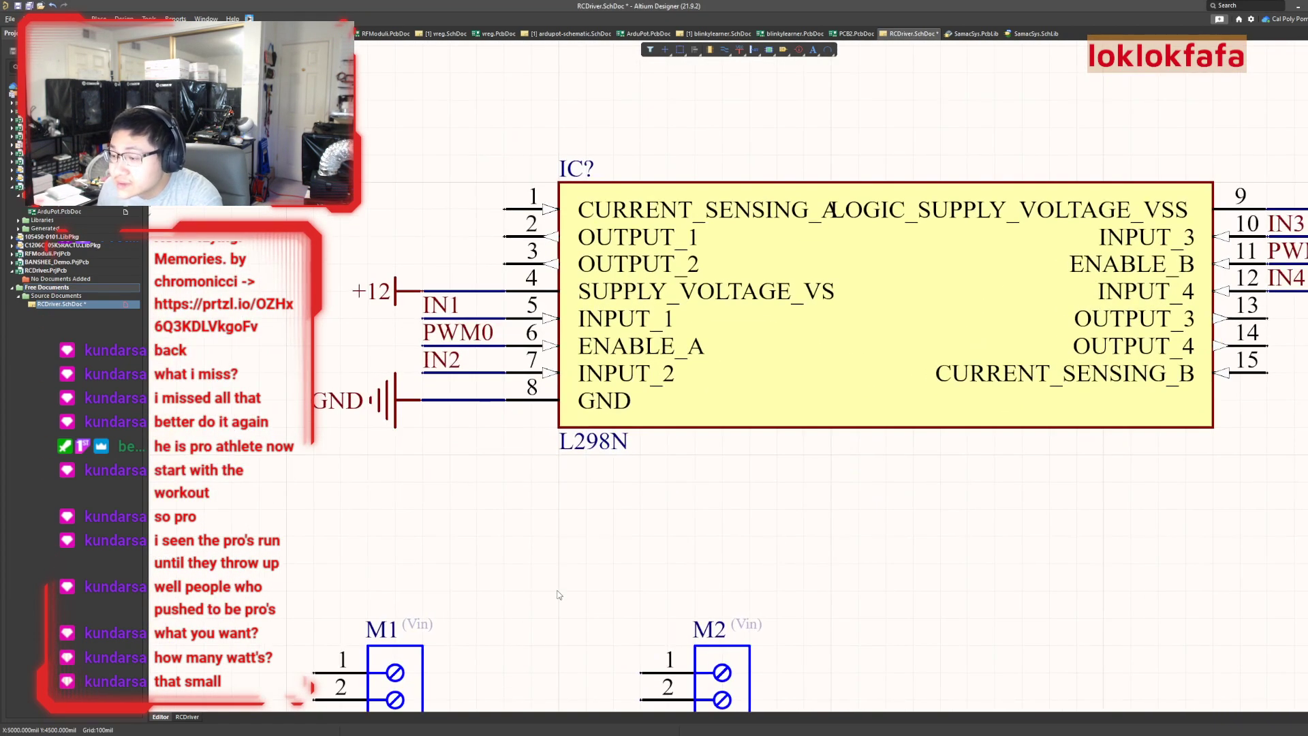
{"action": "scroll", "coordinate": [557, 593], "scroll_direction": "up", "scroll_amount": 2, "text": "ctrl"}
{"action": "scroll", "coordinate": [554, 587], "scroll_direction": "down", "scroll_amount": 3, "text": "ctrl"}
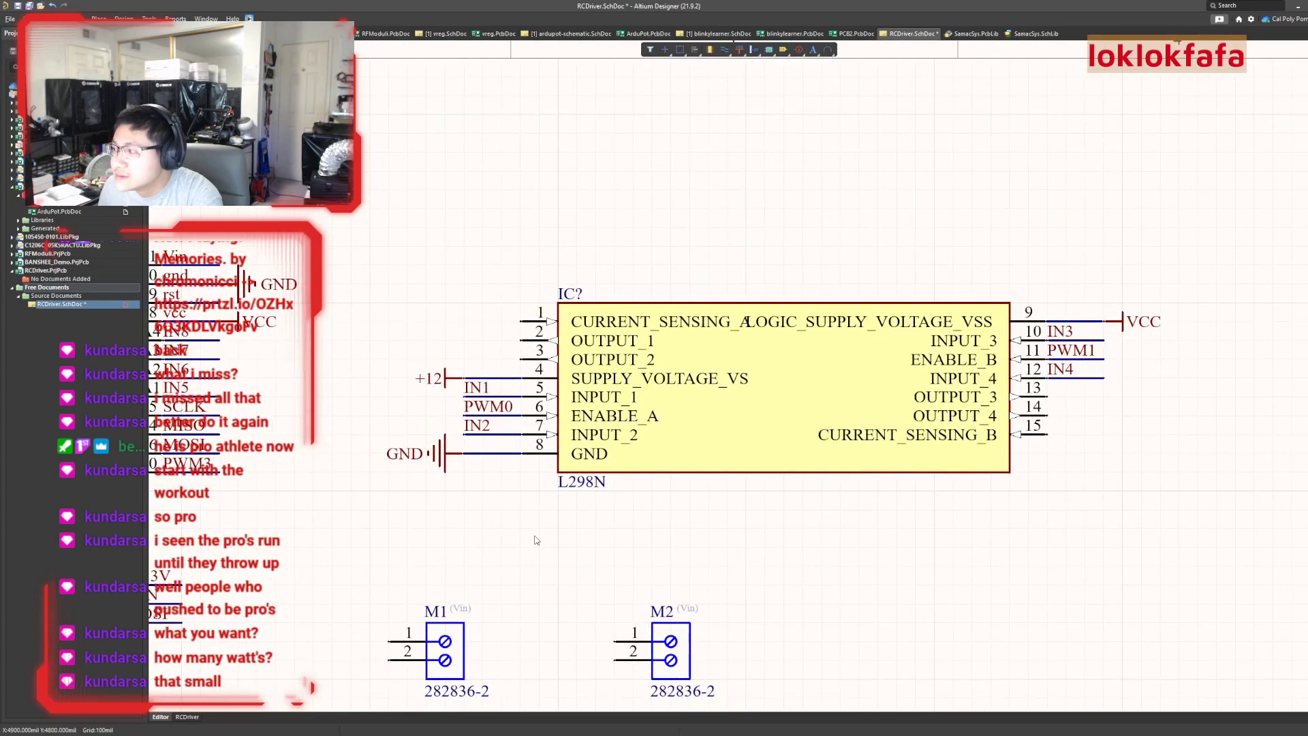
Draw wire stubs outward from the L298N's OUTPUT_1, OUTPUT_2, OUTPUT_3 and OUTPUT_4 pins
{"action": "left_click_drag", "start_coordinate": [535, 540], "coordinate": [558, 546]}
{"action": "right_click_drag", "start_coordinate": [505, 541], "coordinate": [581, 565]}
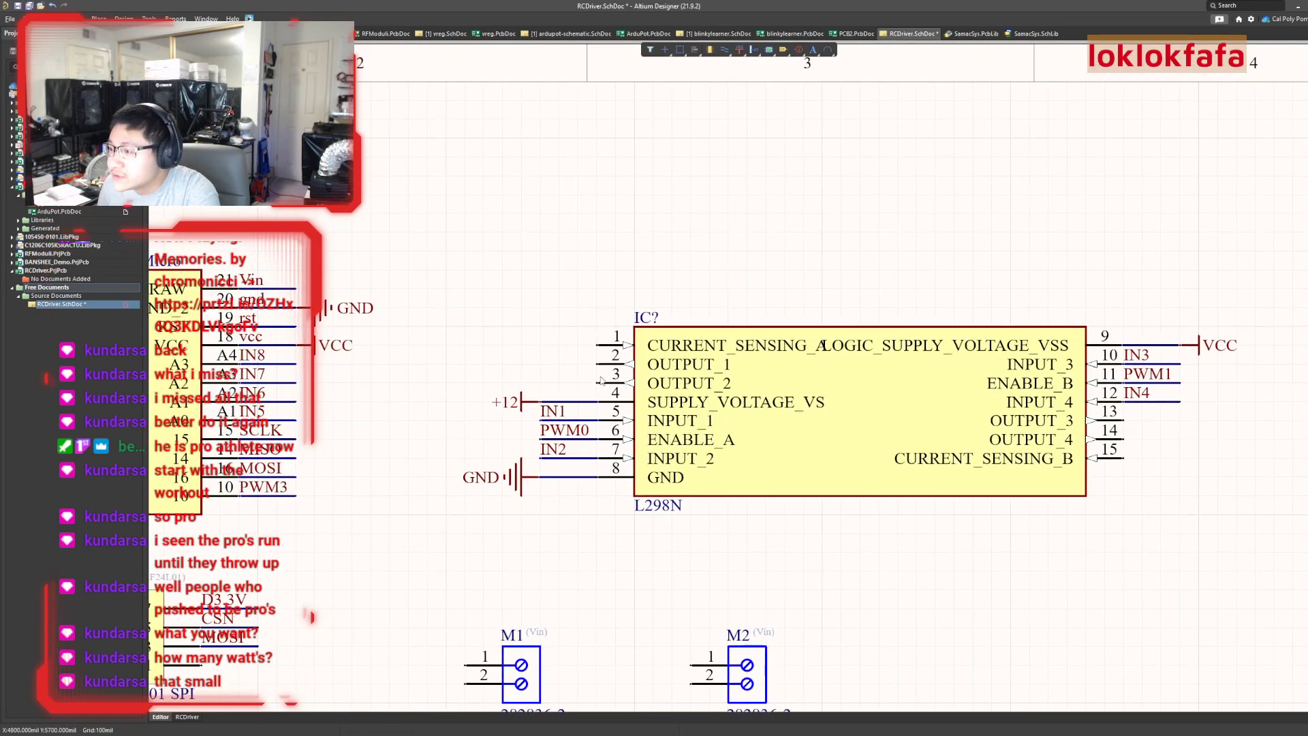
{"action": "key", "text": "ctrl+w"}
{"action": "left_click", "coordinate": [539, 363]}
{"action": "left_click", "coordinate": [594, 386]}
{"action": "left_click", "coordinate": [539, 385]}
{"action": "right_click", "coordinate": [539, 384]}
{"action": "left_click", "coordinate": [1181, 421]}
{"action": "right_click", "coordinate": [1181, 421]}
{"action": "left_click", "coordinate": [1125, 440]}
{"action": "left_click", "coordinate": [1180, 440]}
{"action": "right_click", "coordinate": [1180, 440]}
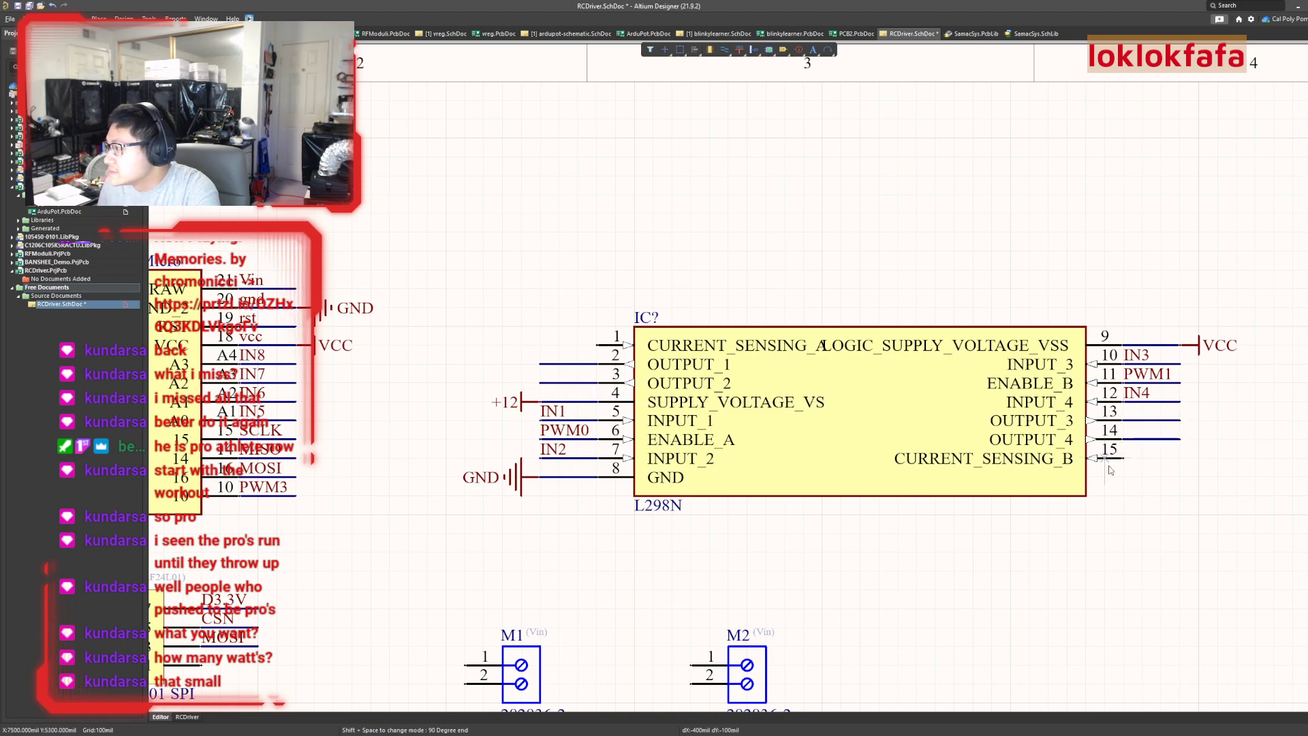
{"action": "scroll", "coordinate": [553, 529], "scroll_direction": "down", "scroll_amount": 2, "text": "ctrl"}
{"action": "right_click", "coordinate": [813, 470]}
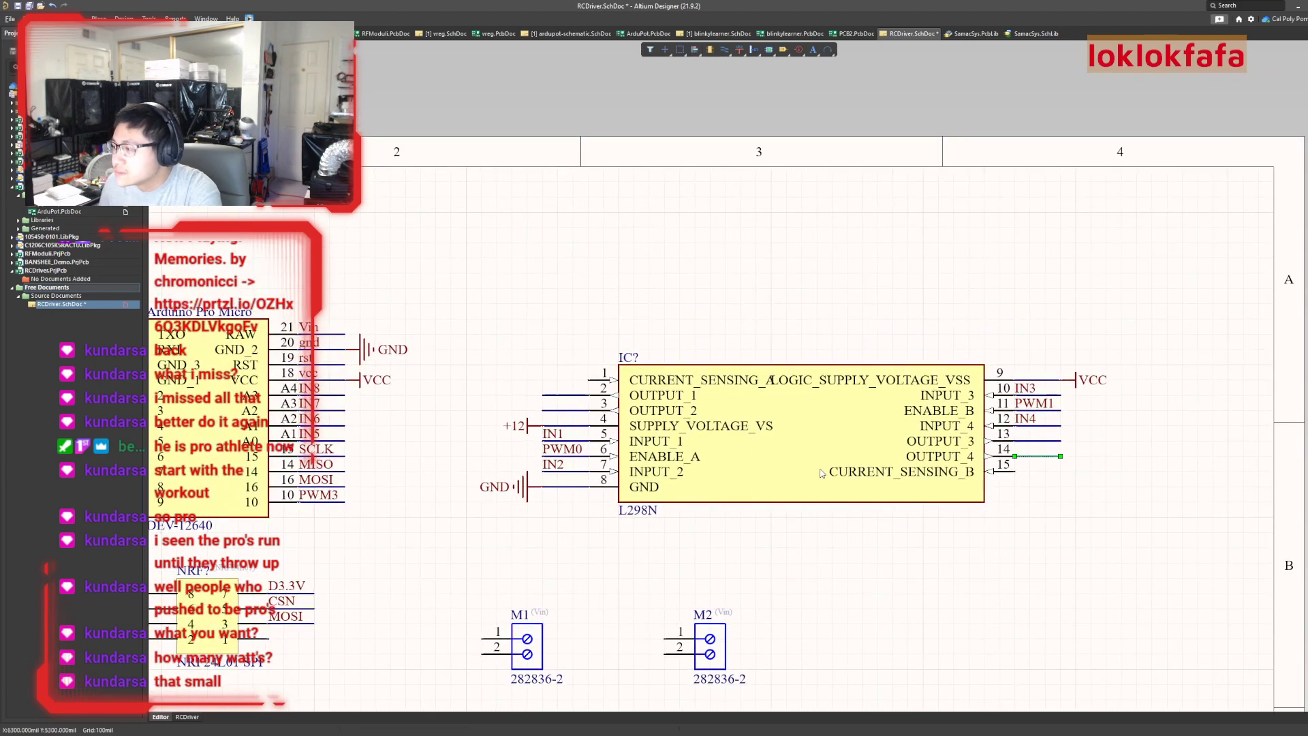
Copy the IN1 net label onto the L298N's OUTPUT_1 stub and rename the copy OUT1
{"action": "scroll", "coordinate": [1094, 475], "scroll_direction": "up", "scroll_amount": 1, "text": "ctrl"}
{"action": "left_click", "coordinate": [375, 423]}
{"action": "key", "text": "ctrl+c"}
{"action": "key", "text": "ctrl+v"}
{"action": "left_click", "coordinate": [361, 368]}
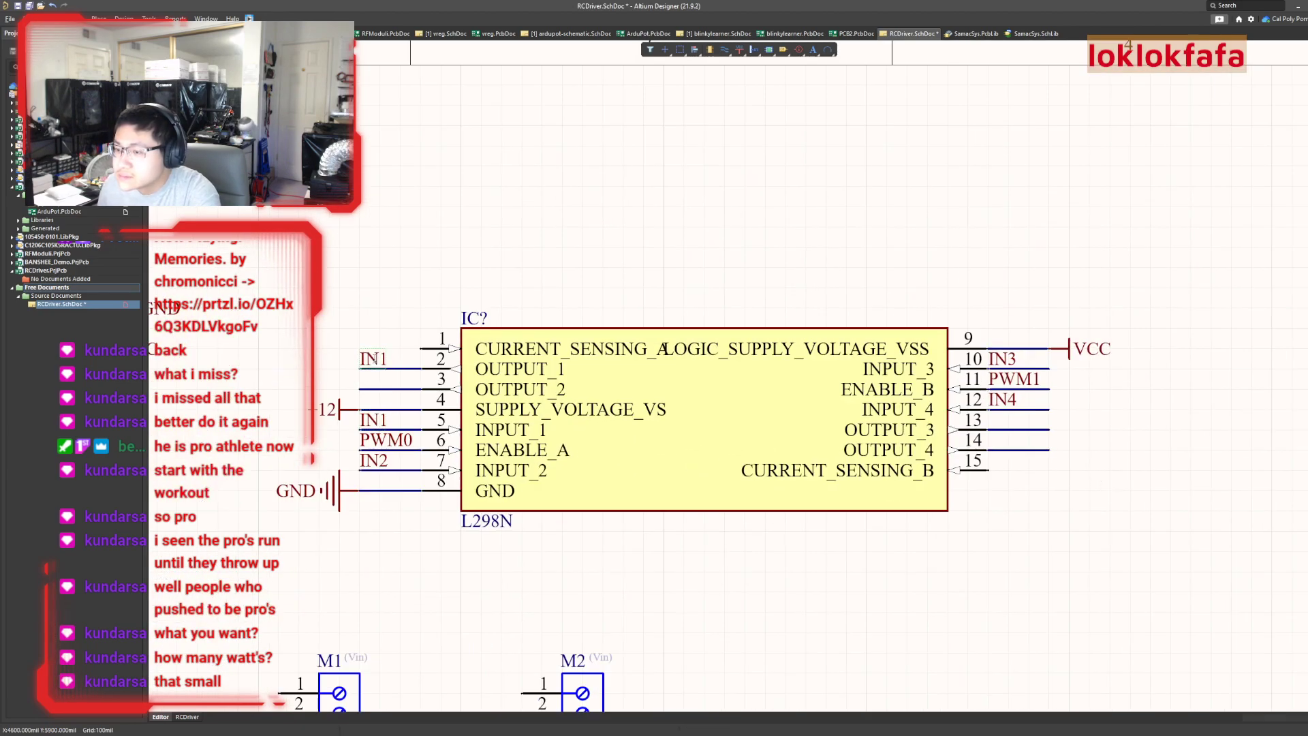
{"action": "double_click", "coordinate": [373, 357]}
{"action": "type", "text": "OUT"}
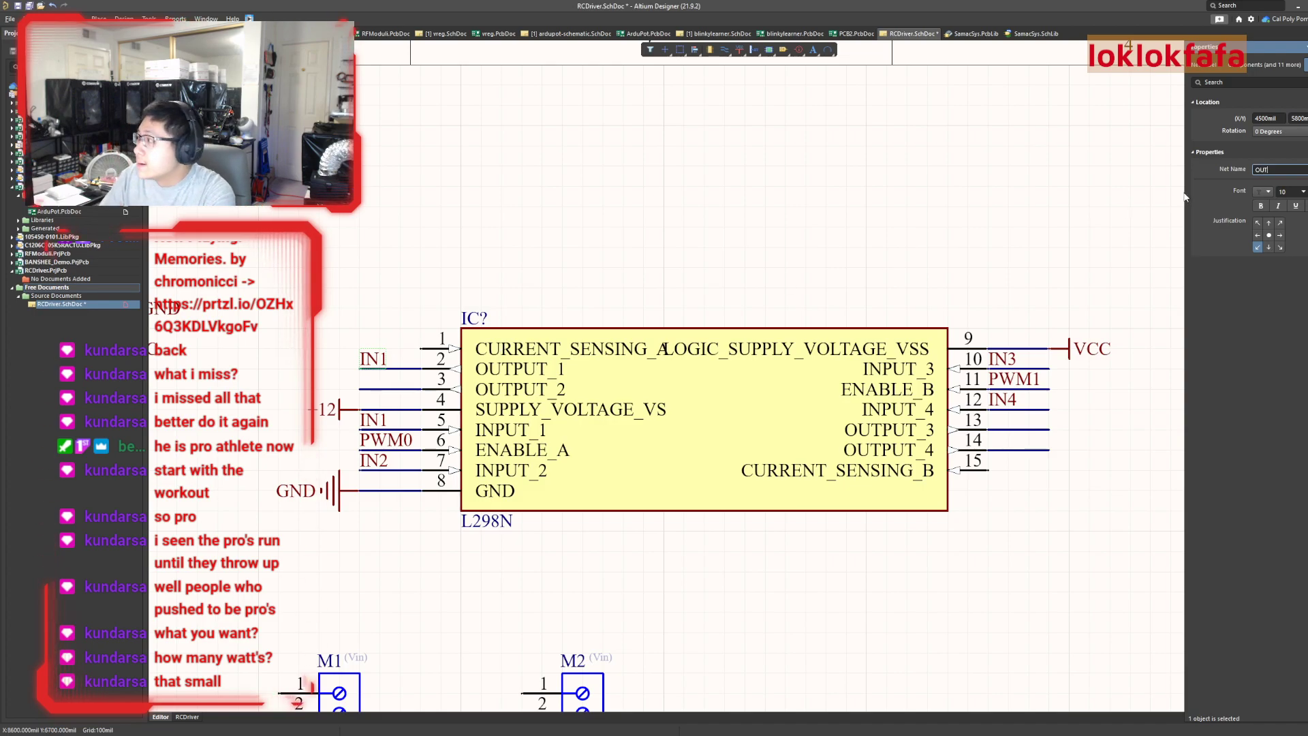
{"action": "type", "text": "1"}
{"action": "key", "text": "Return"}
{"action": "left_click", "coordinate": [370, 313]}
Copy the OUT1 net label onto the OUTPUT_2 stub and set its net name to OUT2
{"action": "left_click", "coordinate": [373, 359]}
{"action": "key", "text": "ctrl+c"}
{"action": "key", "text": "ctrl+v"}
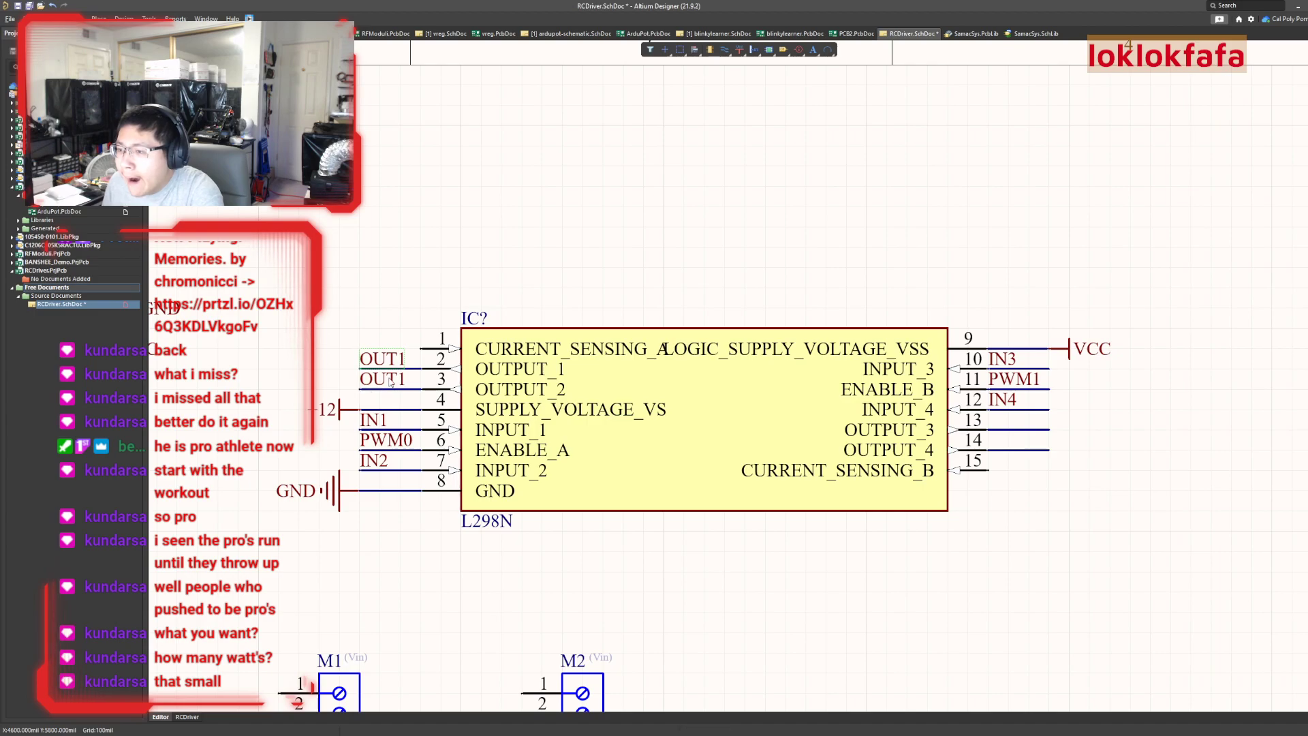
{"action": "left_click", "coordinate": [361, 388]}
{"action": "type", "text": "OUT2"}
{"action": "key", "text": "Return"}
{"action": "left_click", "coordinate": [374, 301]}
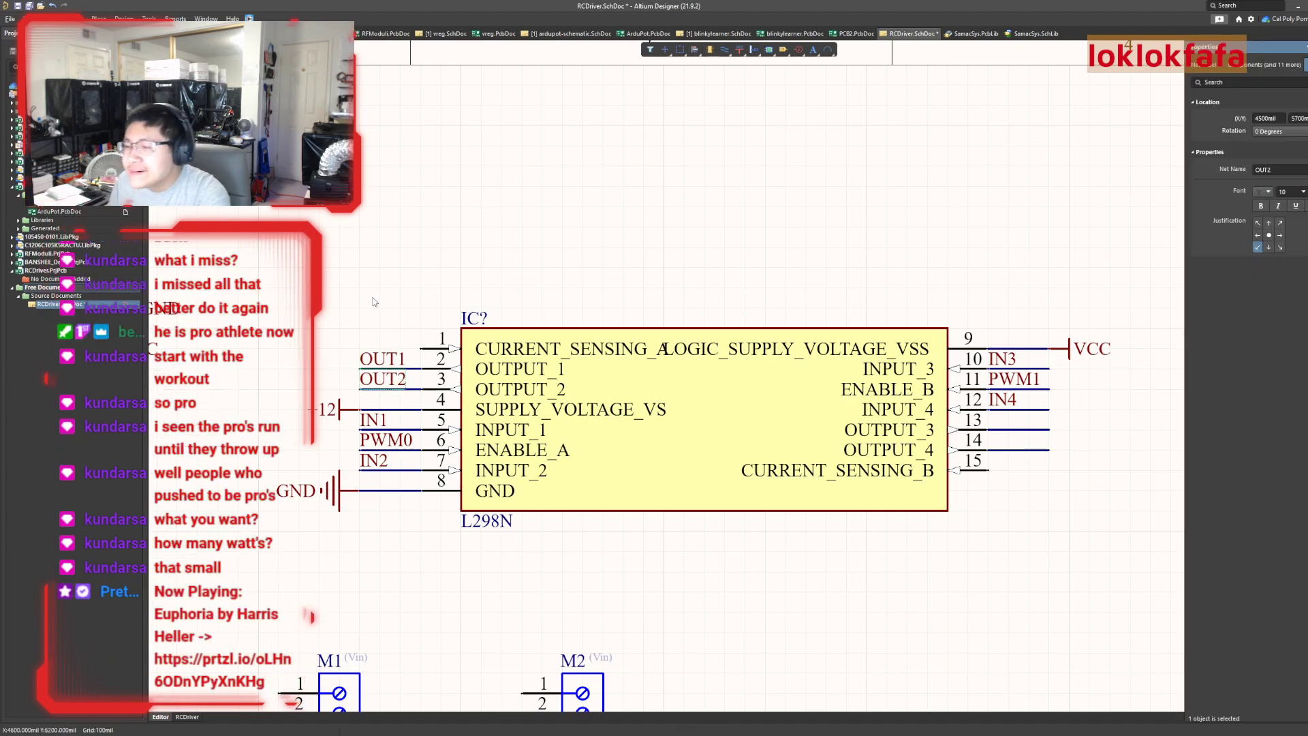
Copy the OUT2 net label onto the OUTPUT_3 stub and set its net name to OUT3
{"action": "left_click", "coordinate": [380, 380]}
{"action": "key", "text": "ctrl+c"}
{"action": "key", "text": "ctrl+v"}
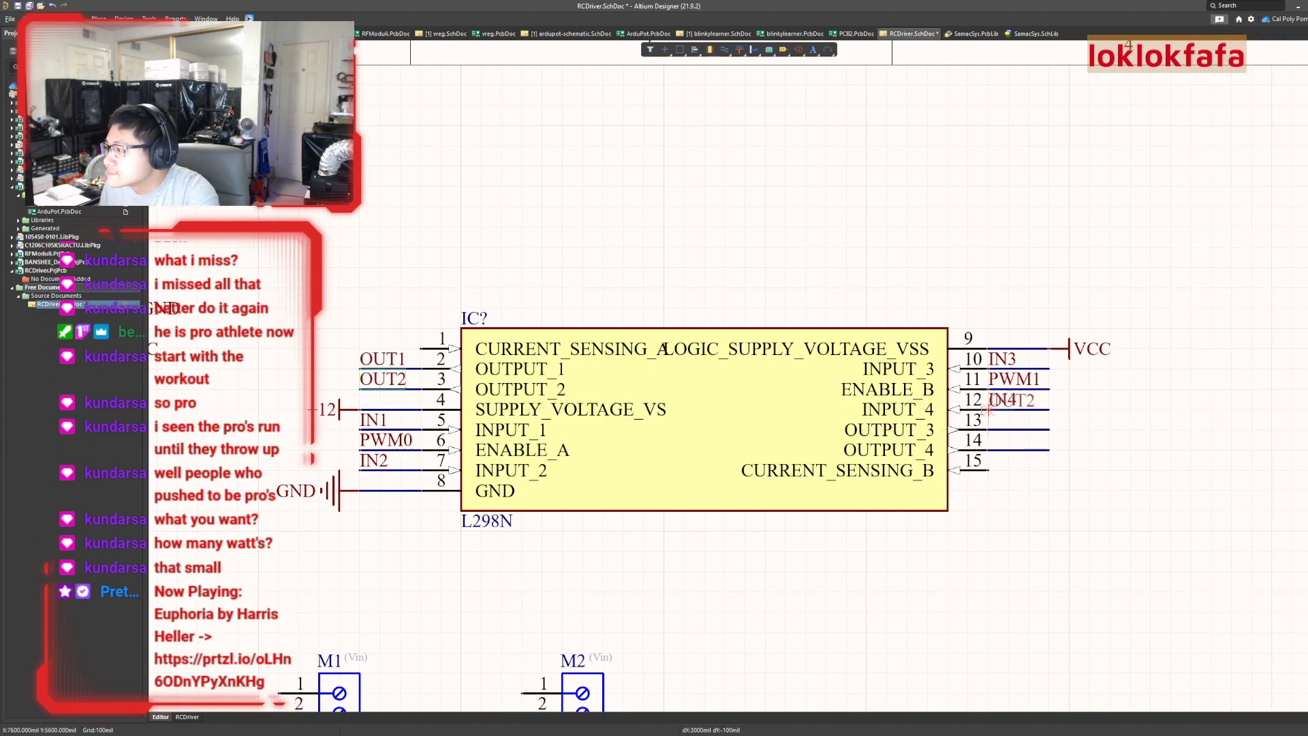
{"action": "left_click", "coordinate": [998, 436]}
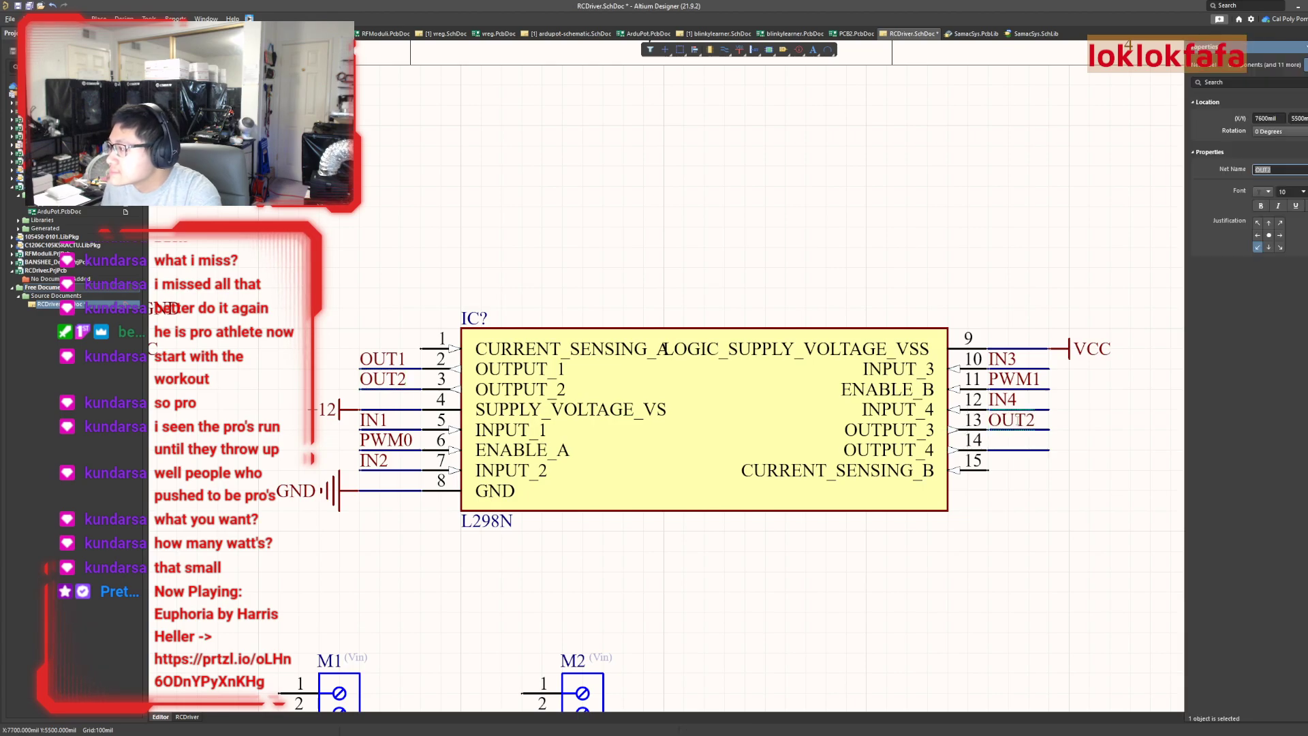
{"action": "key", "text": "BackSpace"}
{"action": "type", "text": "3"}
{"action": "key", "text": "Return"}
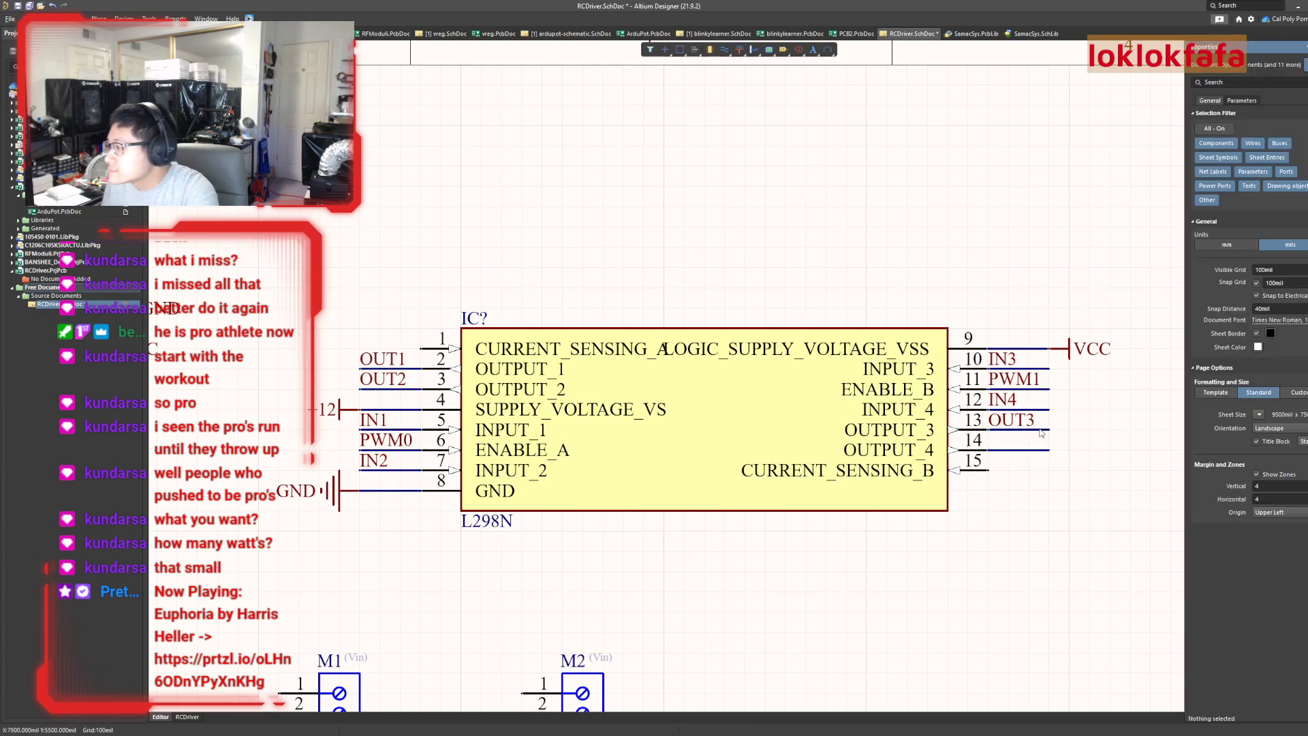
Paste another net label on the OUTPUT_4 stub and set its net name to OUT4
{"action": "key", "text": "ctrl+c"}
{"action": "key", "text": "ctrl+v"}
{"action": "left_click", "coordinate": [1025, 441]}
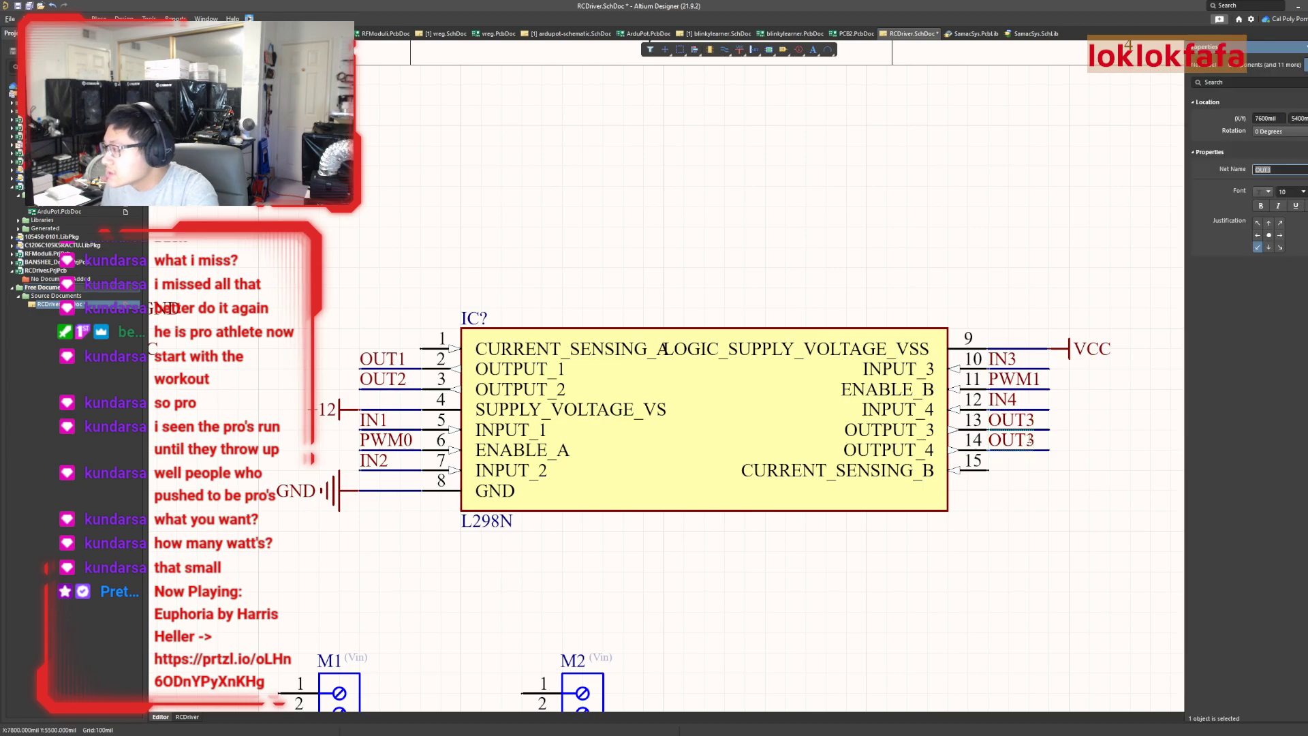
{"action": "key", "text": "BackSpace"}
{"action": "type", "text": "4"}
{"action": "key", "text": "Return"}
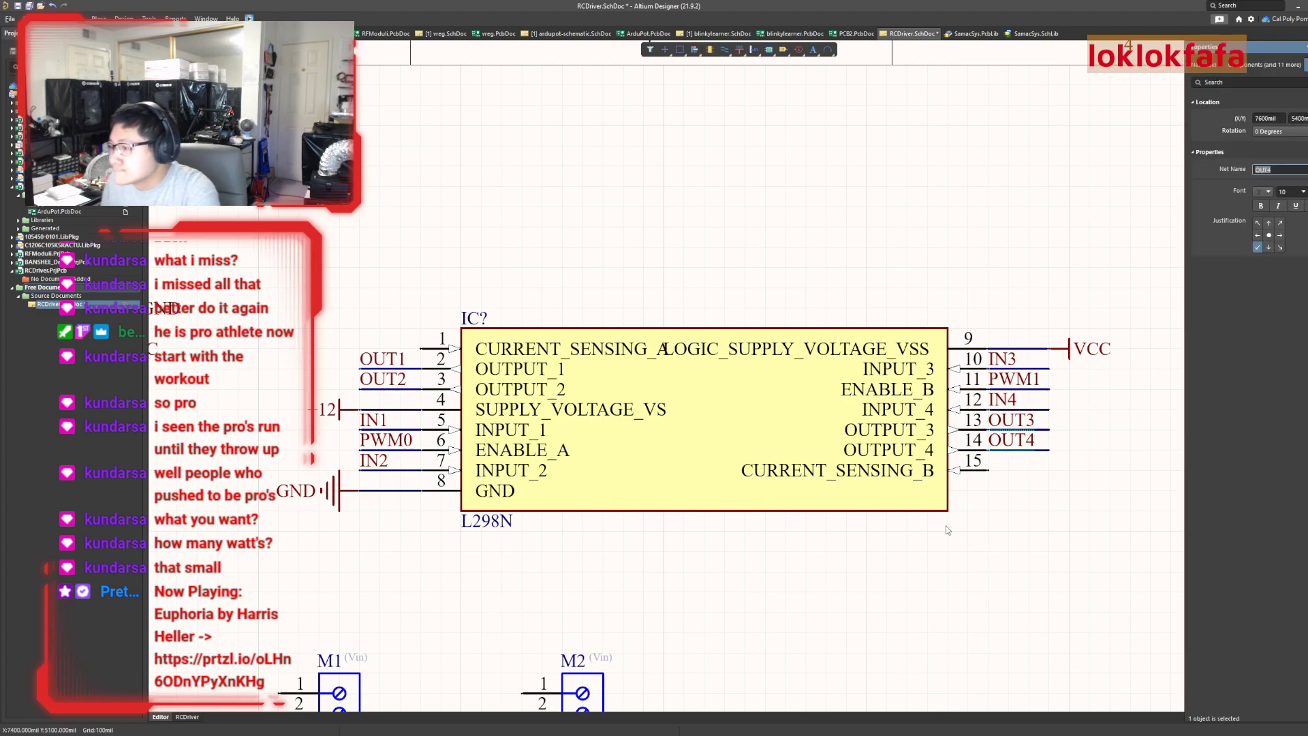
{"action": "left_click", "coordinate": [891, 579]}
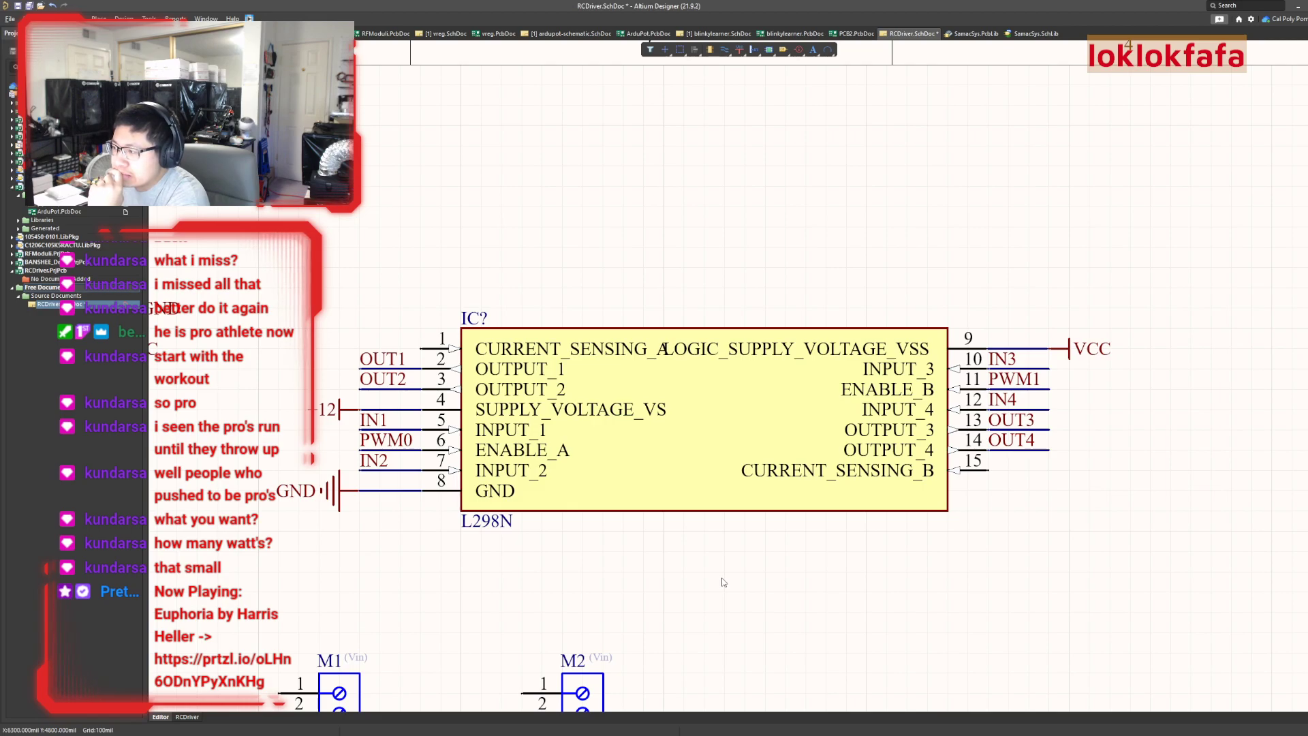
Move the M1 and M2 motor terminals under the L298N, with M2 beneath its OUTPUT_3 and OUTPUT_4 side
{"action": "middle_click_drag", "start_coordinate": [771, 578], "coordinate": [774, 585]}
{"action": "right_click_drag", "start_coordinate": [774, 585], "coordinate": [842, 371]}
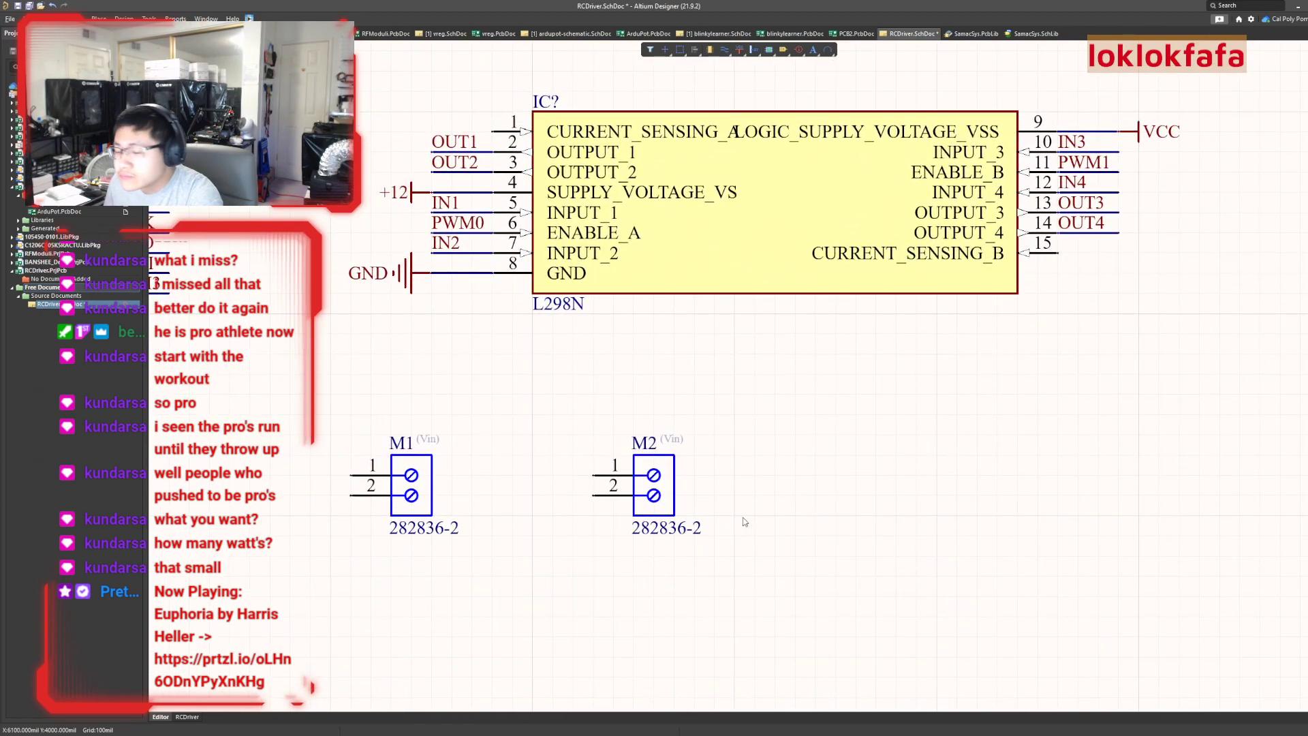
{"action": "left_click_drag", "start_coordinate": [646, 481], "coordinate": [905, 440]}
{"action": "left_click_drag", "start_coordinate": [423, 501], "coordinate": [549, 511]}
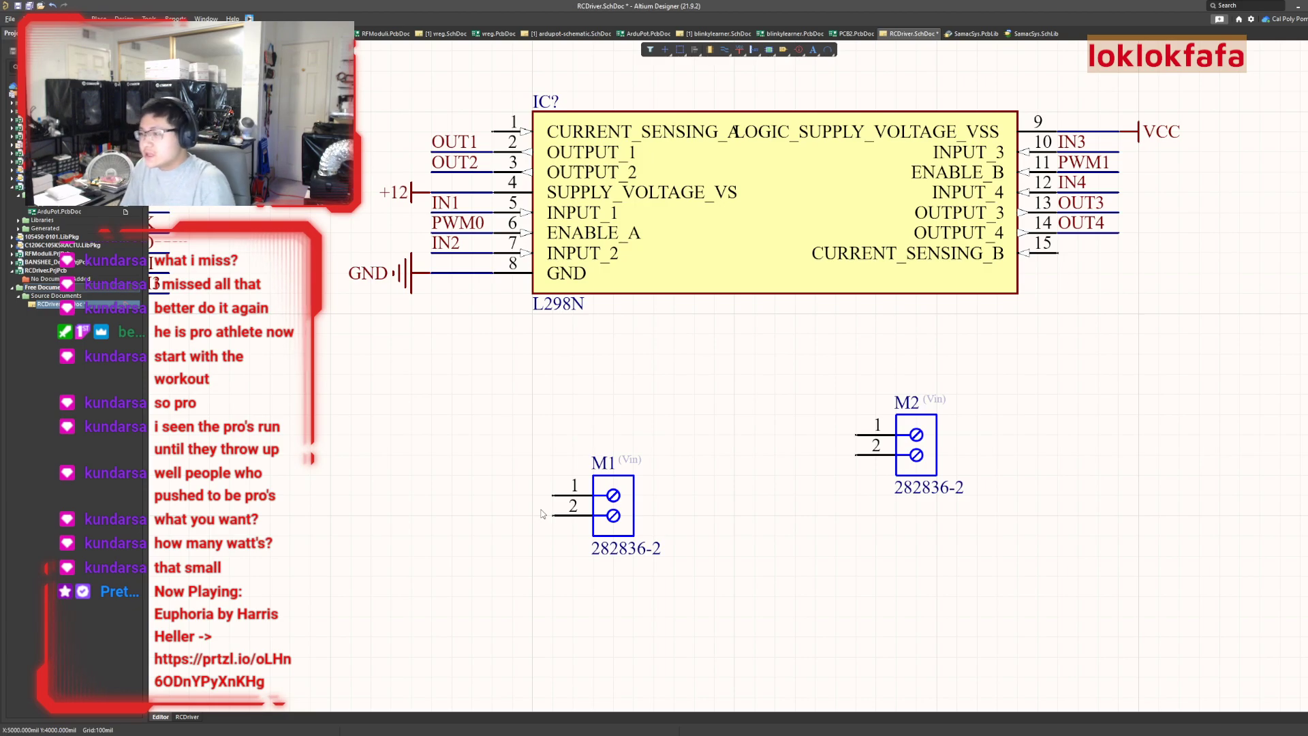
Review the circuits in the ardupot-schematic document for reference and return to the RCDriver schematic
{"action": "left_click", "coordinate": [570, 34]}
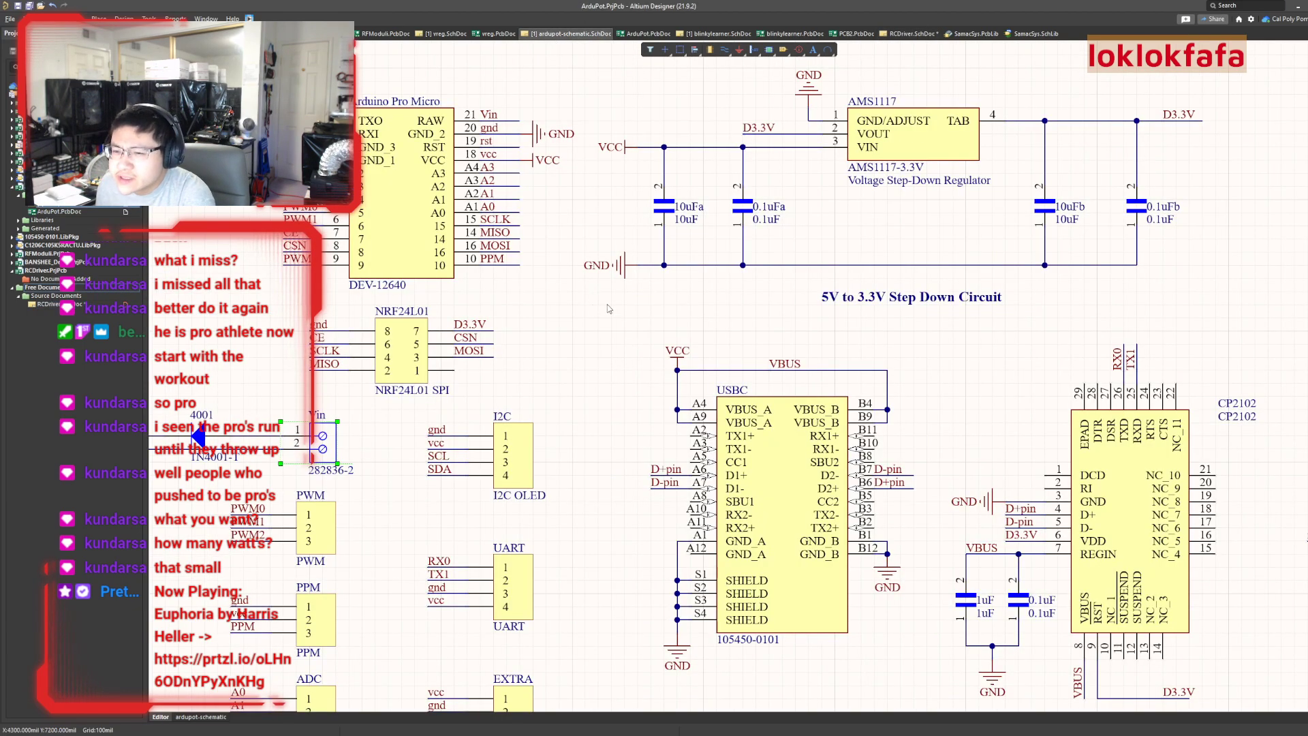
{"action": "scroll", "coordinate": [609, 307], "scroll_direction": "up", "scroll_amount": 1, "text": "ctrl"}
{"action": "scroll", "coordinate": [609, 307], "scroll_direction": "down", "scroll_amount": 4, "text": "ctrl"}
{"action": "scroll", "coordinate": [610, 307], "scroll_direction": "up", "scroll_amount": 1, "text": "ctrl"}
{"action": "right_click_drag", "start_coordinate": [600, 324], "coordinate": [641, 276]}
{"action": "left_click", "coordinate": [652, 296]}
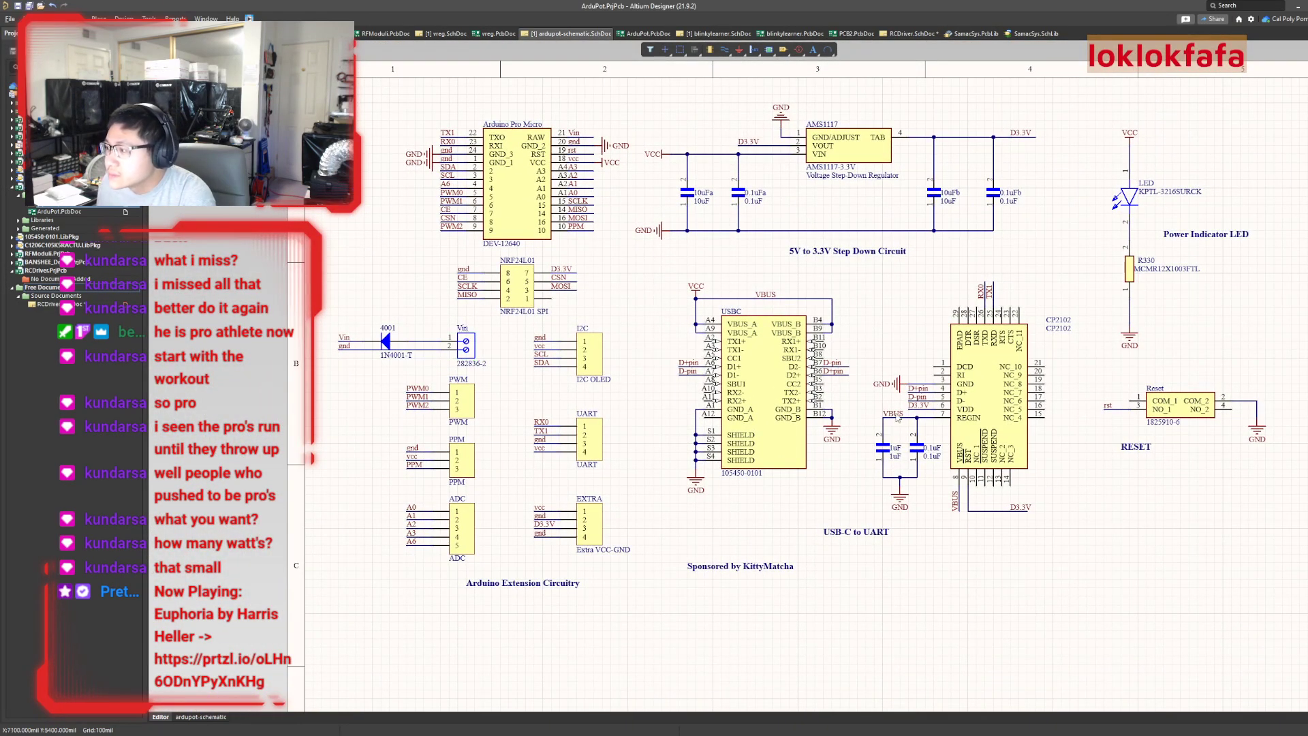
{"action": "scroll", "coordinate": [959, 481], "scroll_direction": "up", "scroll_amount": 1, "text": "ctrl"}
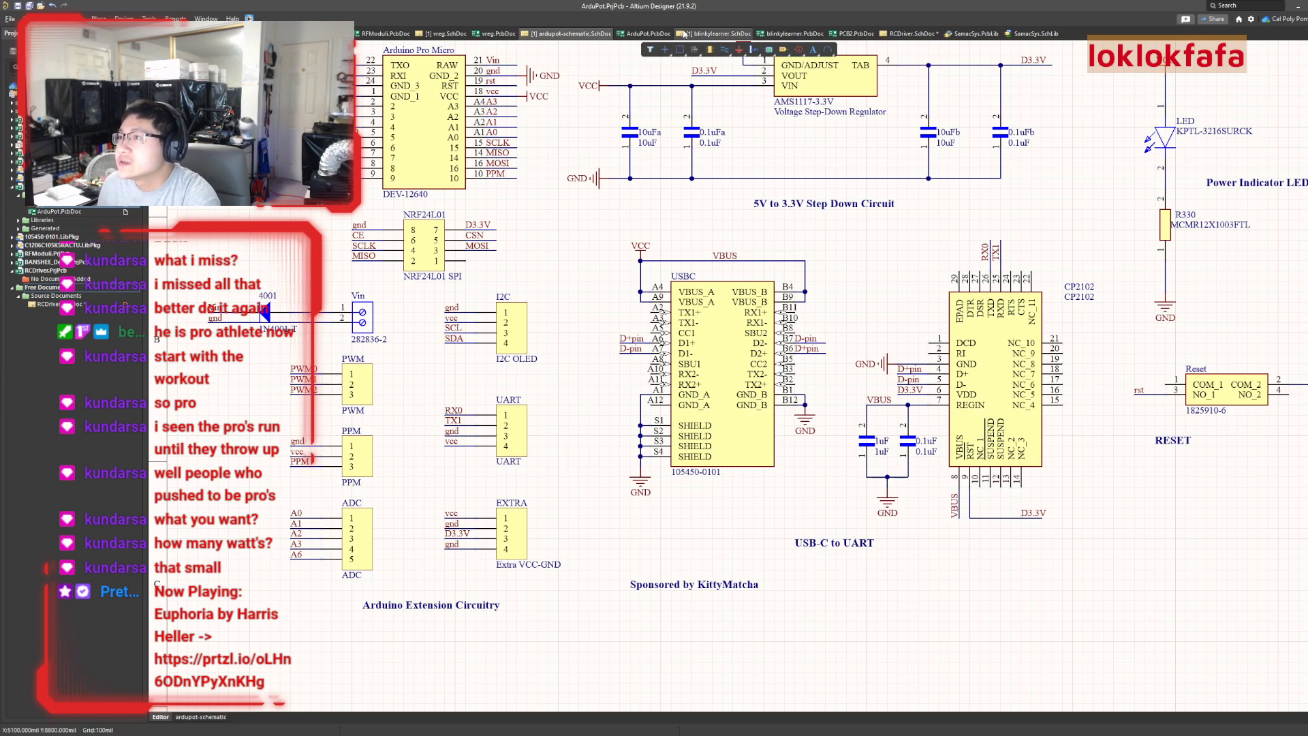
{"action": "left_click", "coordinate": [687, 33]}
{"action": "left_click", "coordinate": [973, 34]}
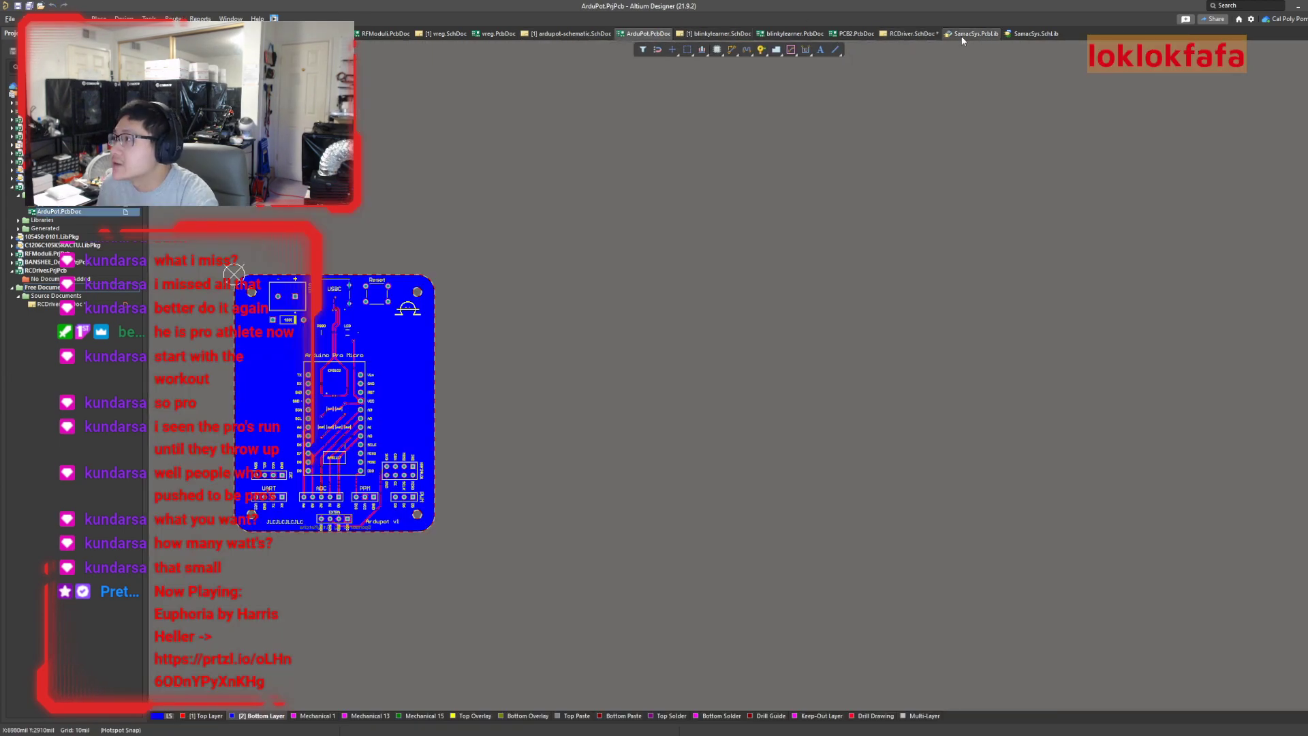
{"action": "left_click", "coordinate": [923, 33]}
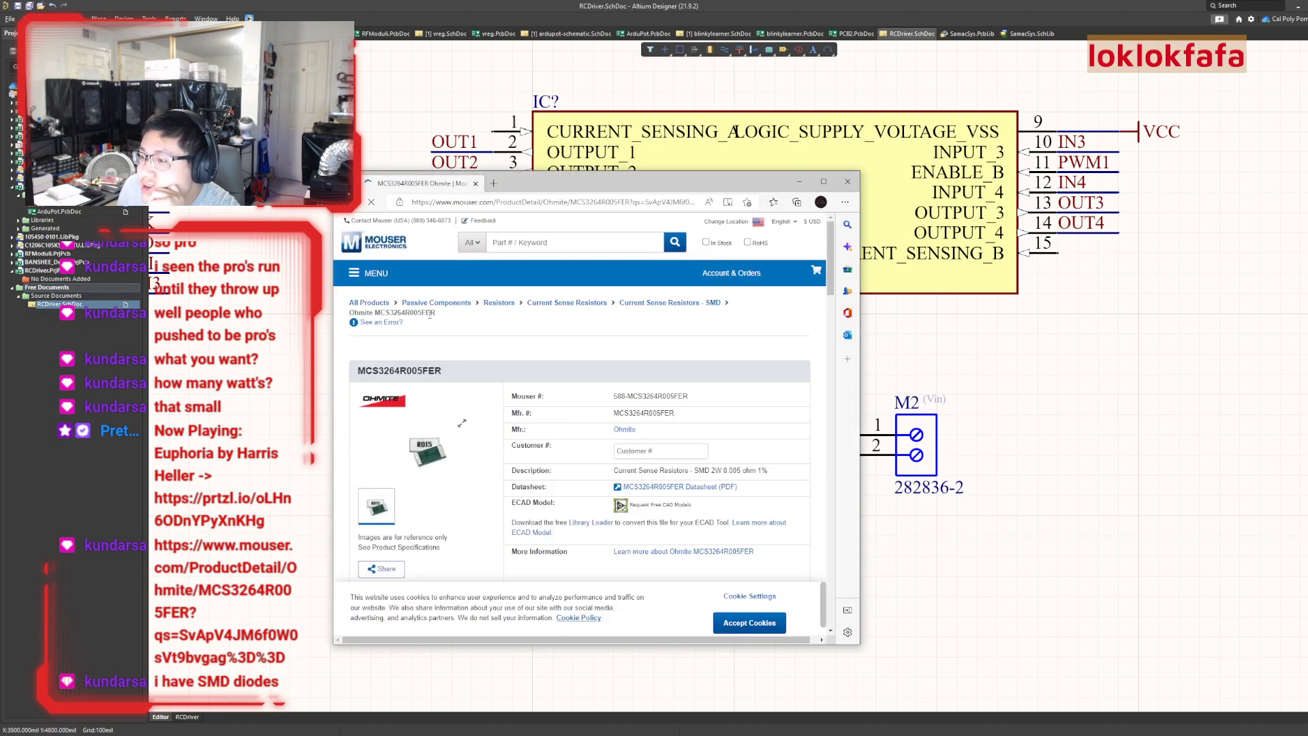
Examine the pricing, specifications and description of the Ohmite MCS3264R005FER current sense resistor on the Mouser product page in the browser
{"action": "scroll", "coordinate": [430, 315], "scroll_direction": "down", "scroll_amount": 1}
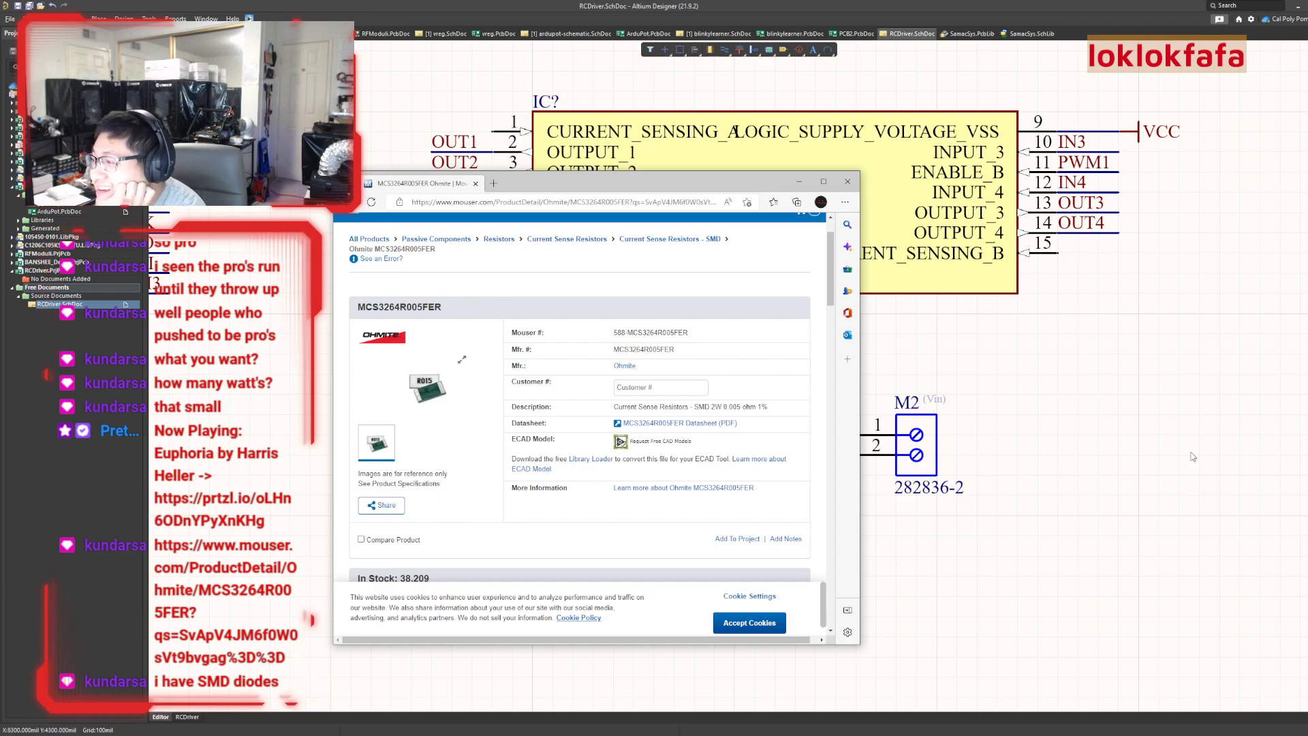
{"action": "scroll", "coordinate": [764, 464], "scroll_direction": "down", "scroll_amount": 3}
{"action": "scroll", "coordinate": [764, 465], "scroll_direction": "down", "scroll_amount": 5}
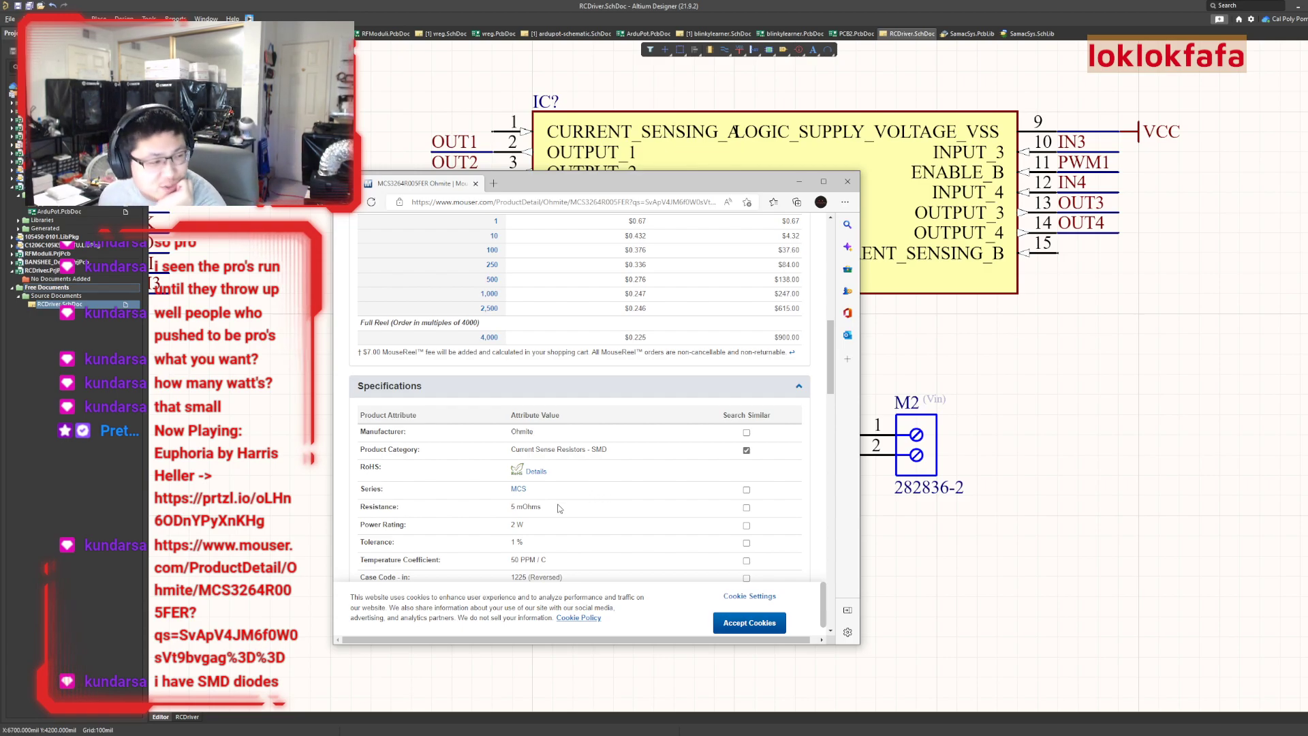
{"action": "scroll", "coordinate": [534, 511], "scroll_direction": "up", "scroll_amount": 1}
{"action": "scroll", "coordinate": [535, 511], "scroll_direction": "up", "scroll_amount": 10}
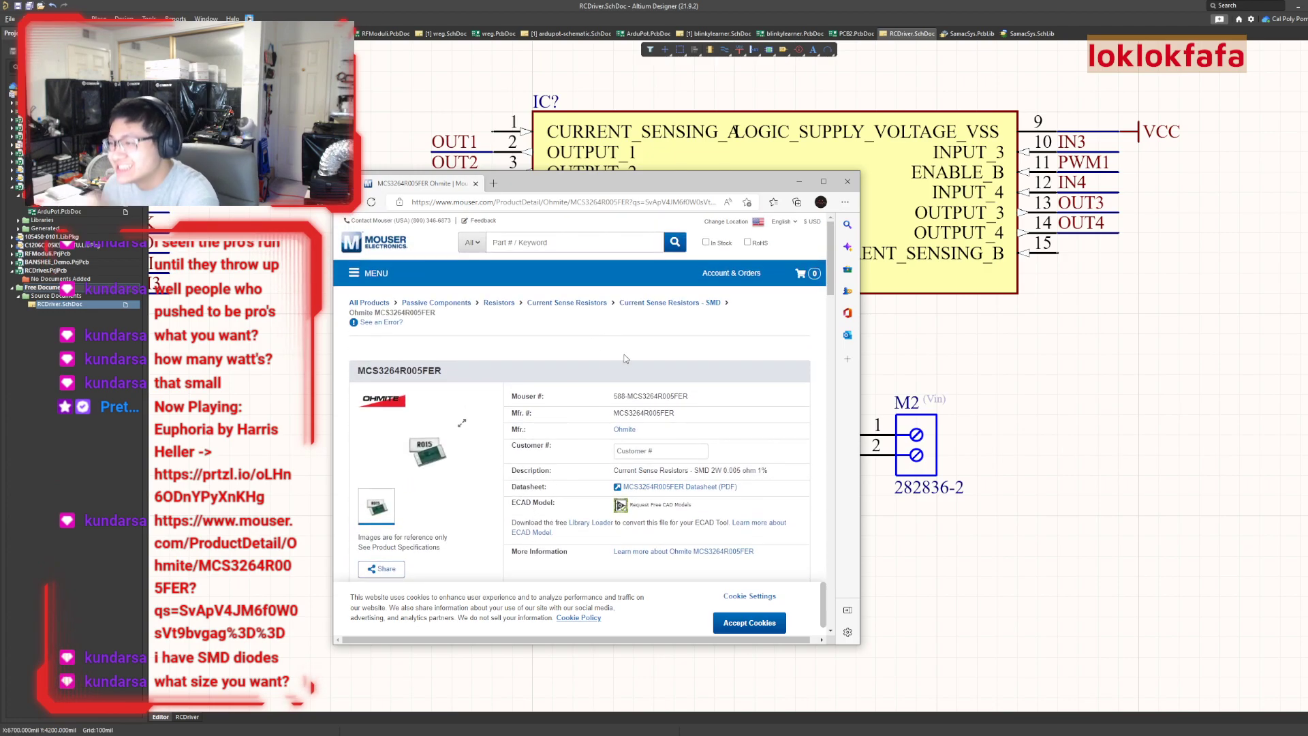
{"action": "left_click", "coordinate": [581, 242]}
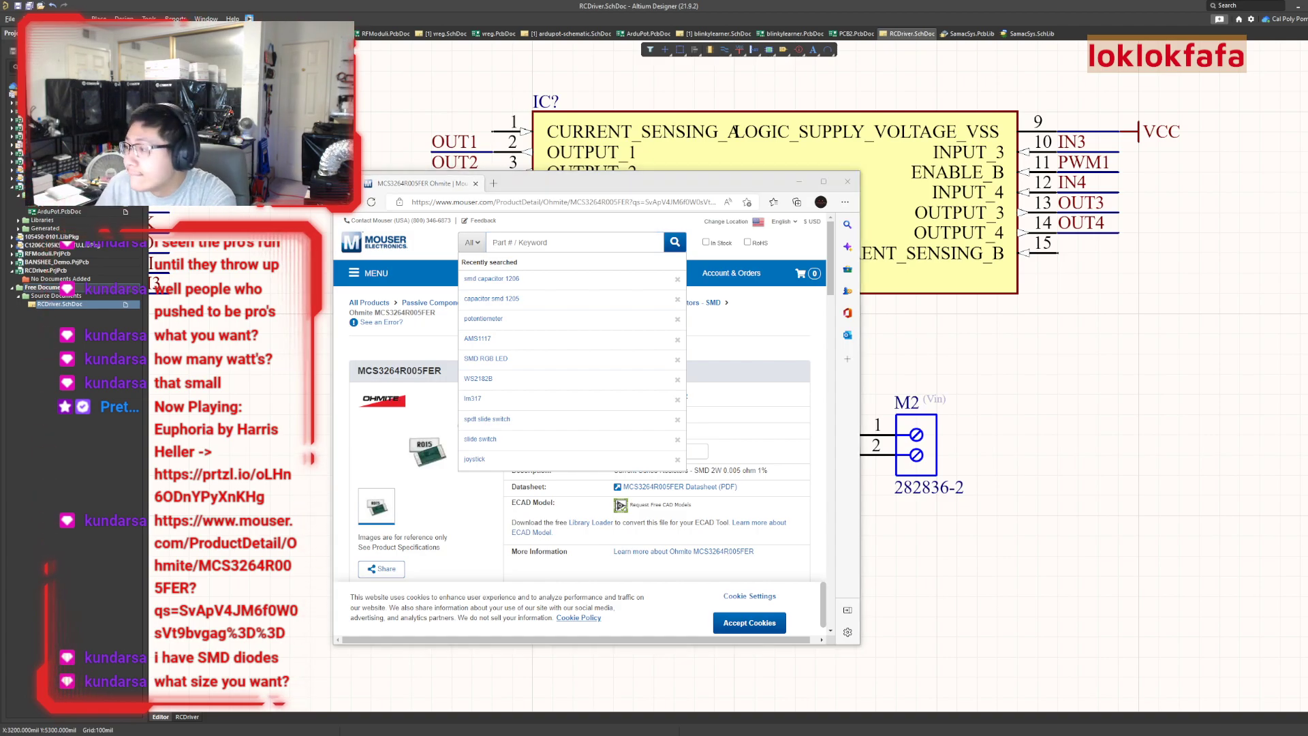
{"action": "left_click", "coordinate": [739, 378]}
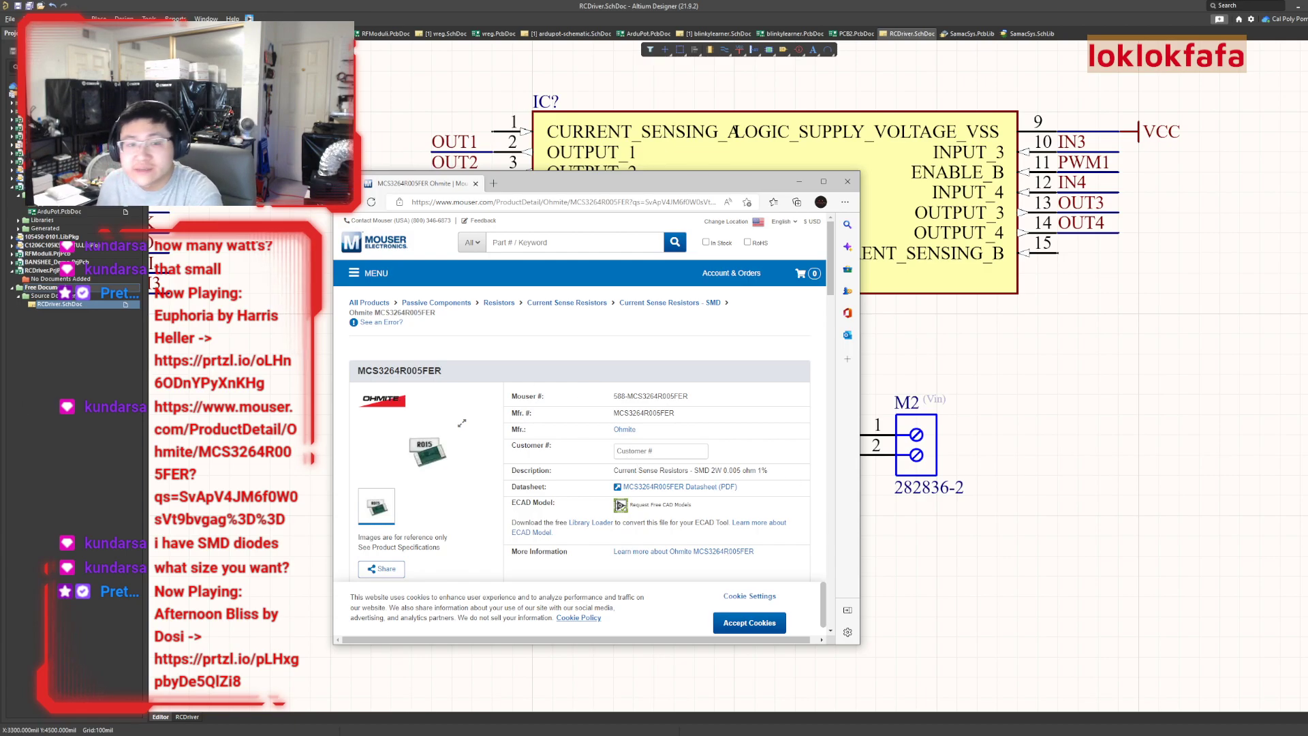
{"action": "left_click_drag", "start_coordinate": [693, 471], "coordinate": [755, 472]}
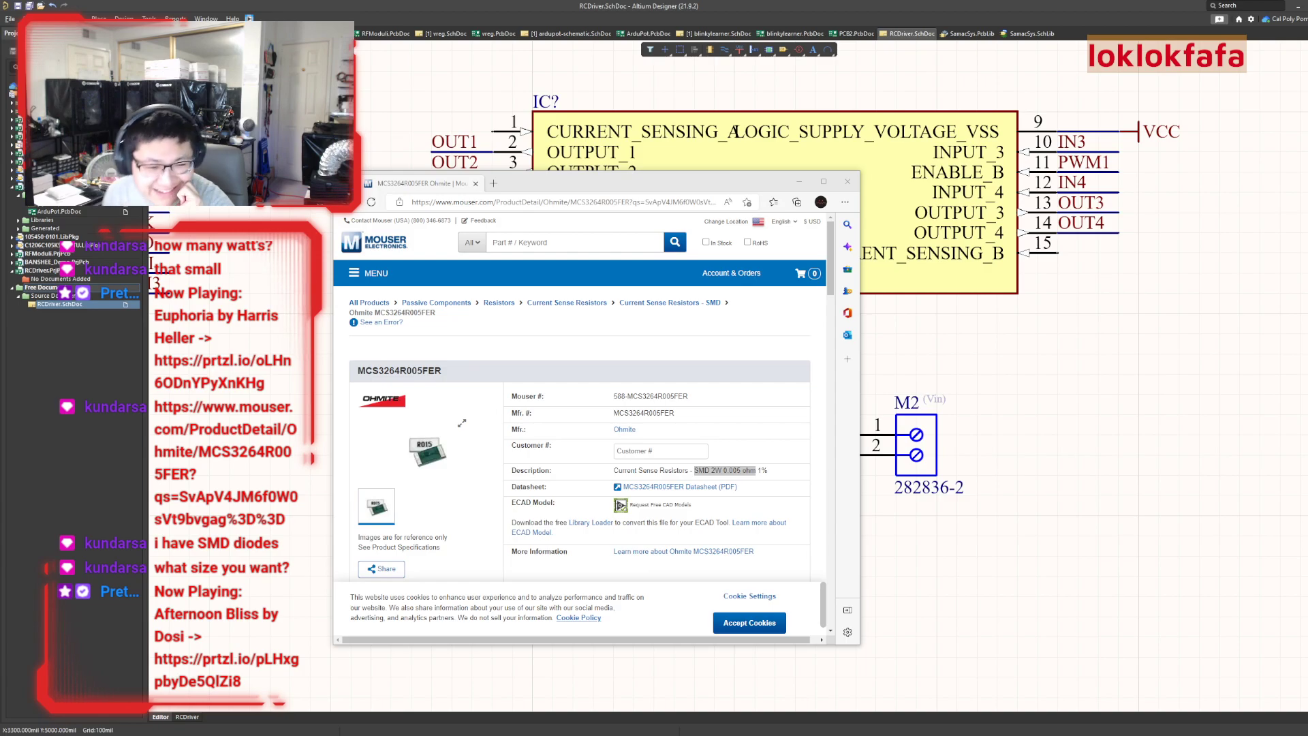
Close the Mouser page and try to open the RL2512FK-070R5L-pcb-part-libraries.epw file from its extracted folder in Downloads
{"action": "left_click", "coordinate": [847, 182]}
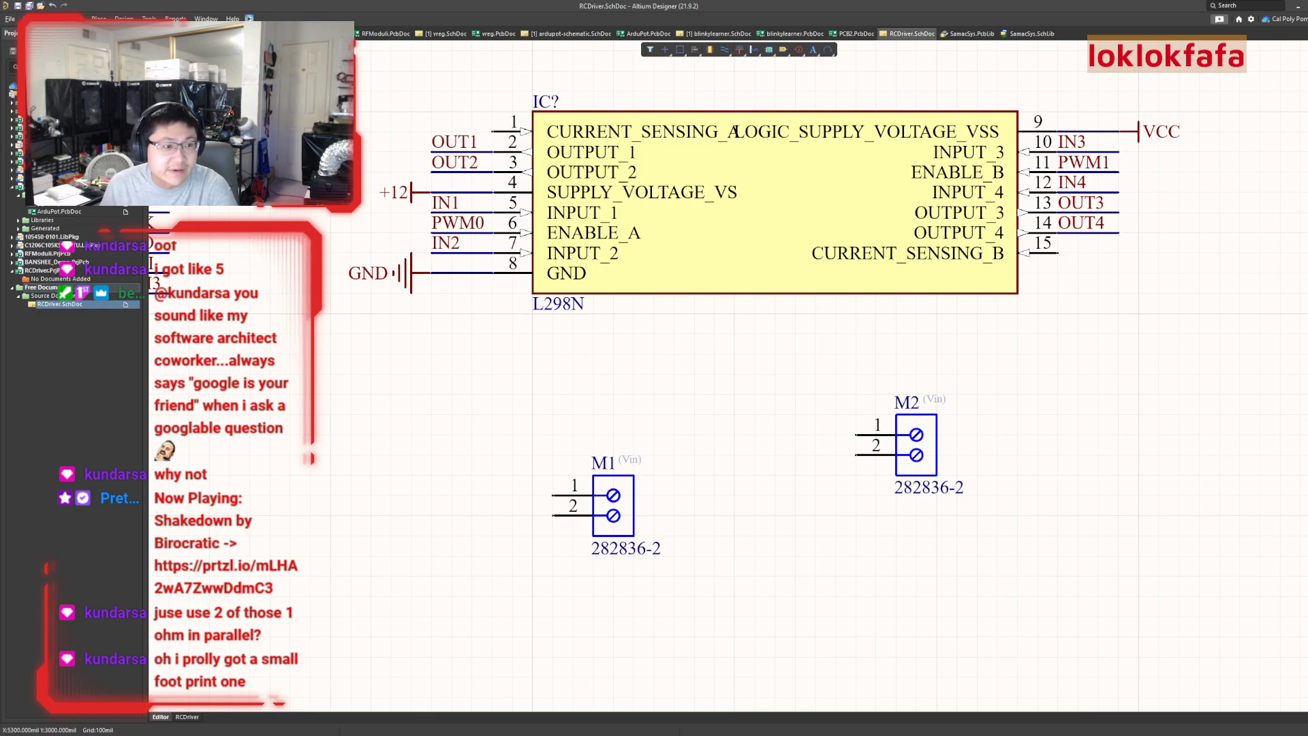
{"action": "left_click", "coordinate": [755, 266]}
{"action": "left_click", "coordinate": [762, 473]}
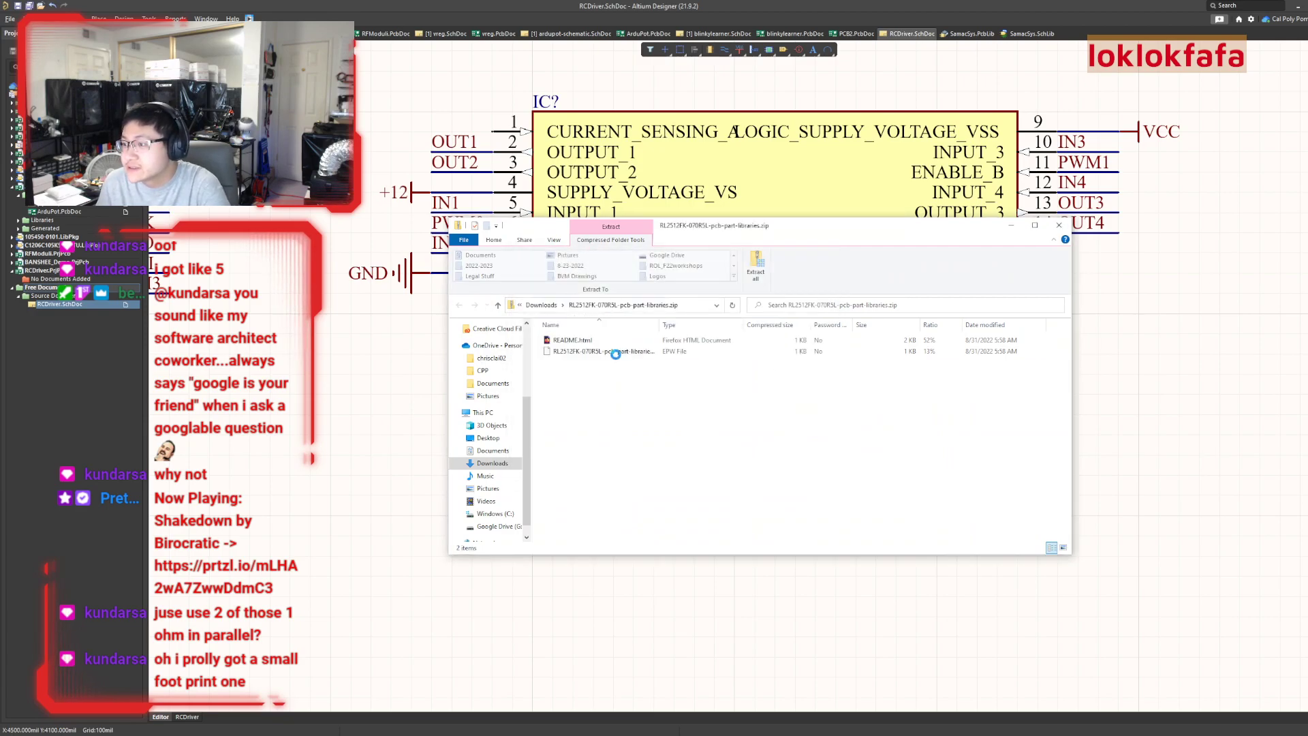
{"action": "left_click", "coordinate": [541, 304]}
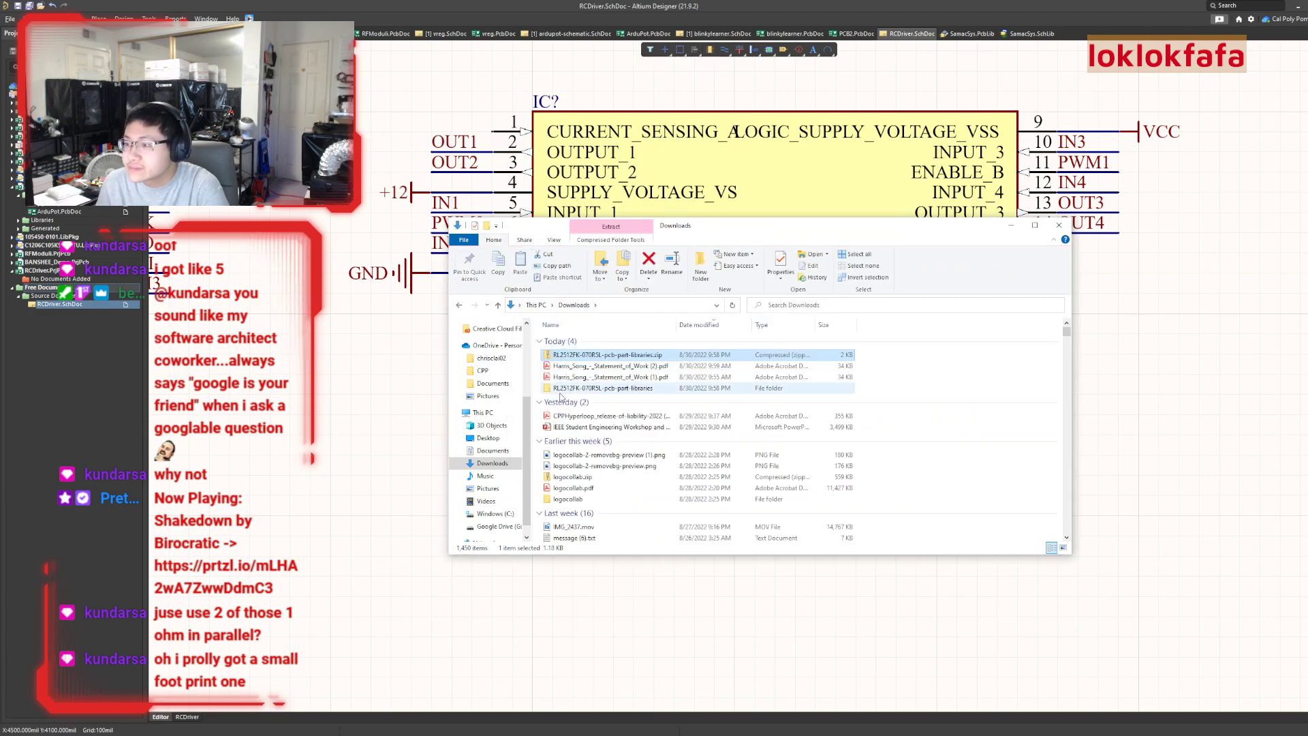
{"action": "double_click", "coordinate": [561, 389]}
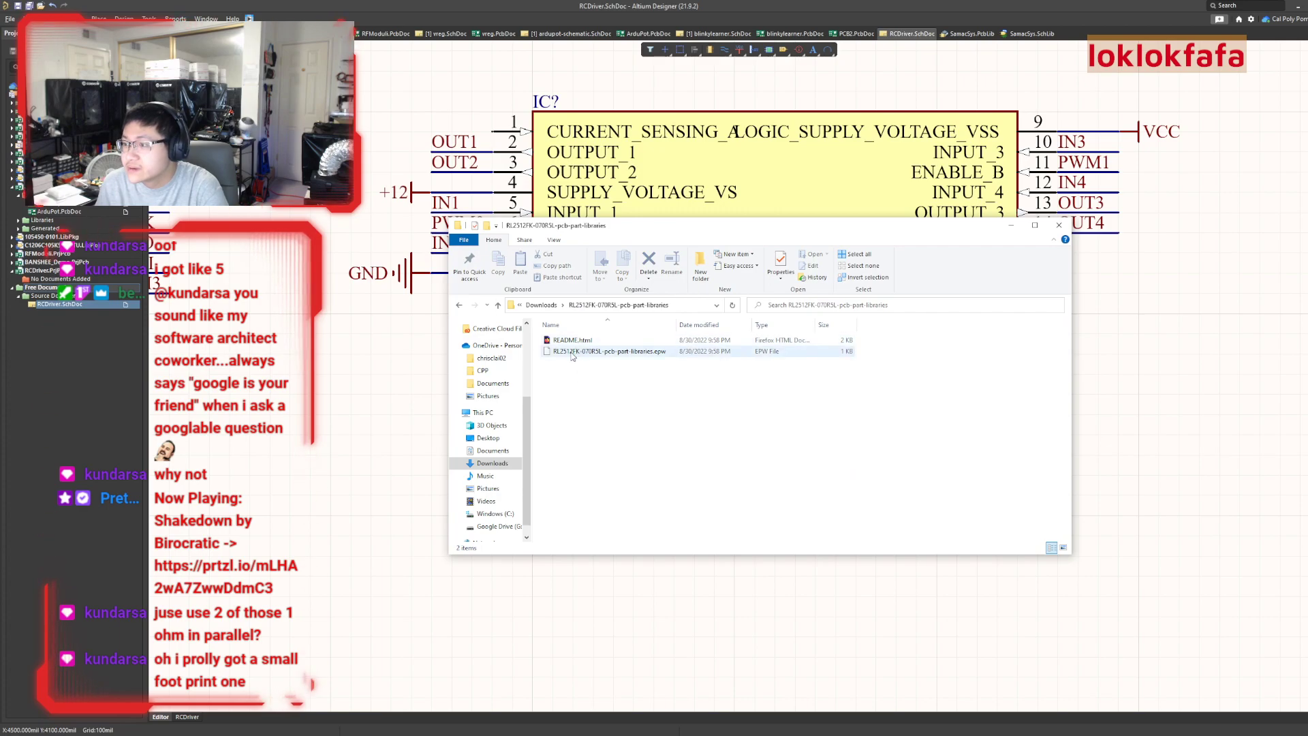
{"action": "left_click", "coordinate": [571, 353]}
{"action": "left_click_drag", "start_coordinate": [583, 227], "coordinate": [0, 276]}
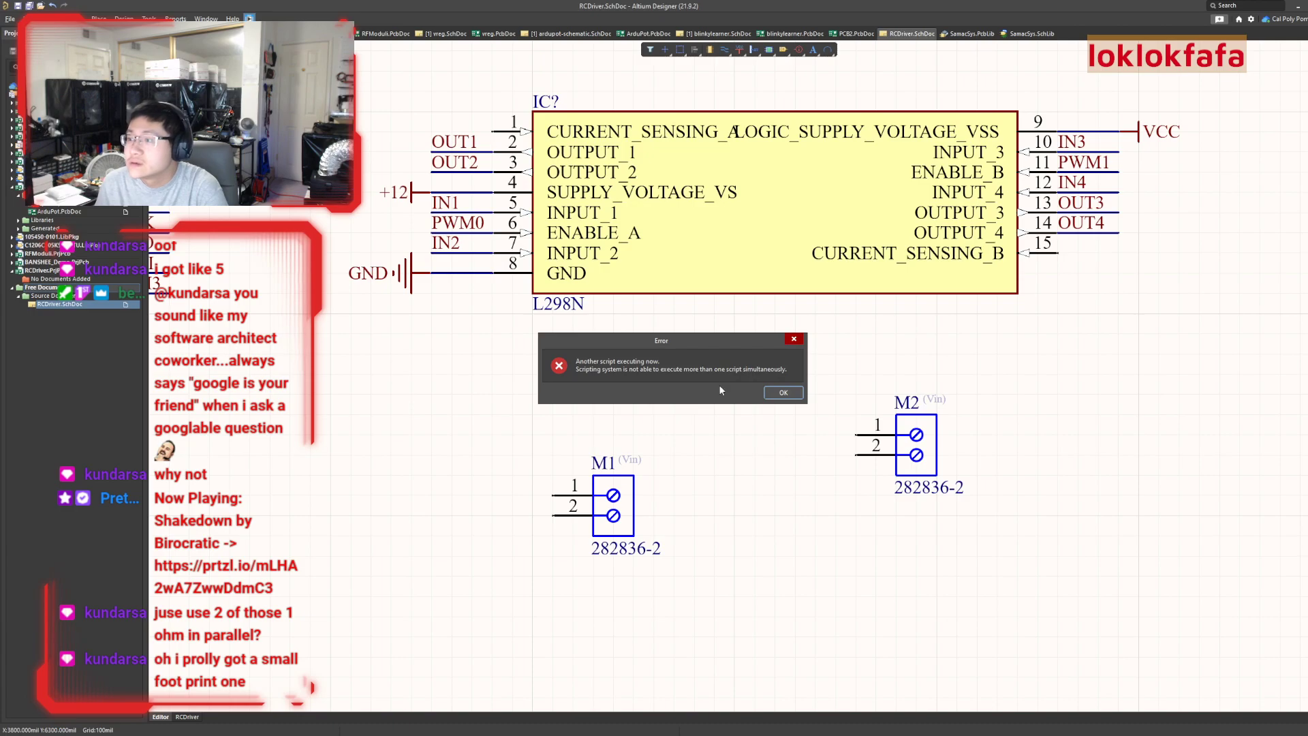
{"action": "left_click", "coordinate": [790, 394]}
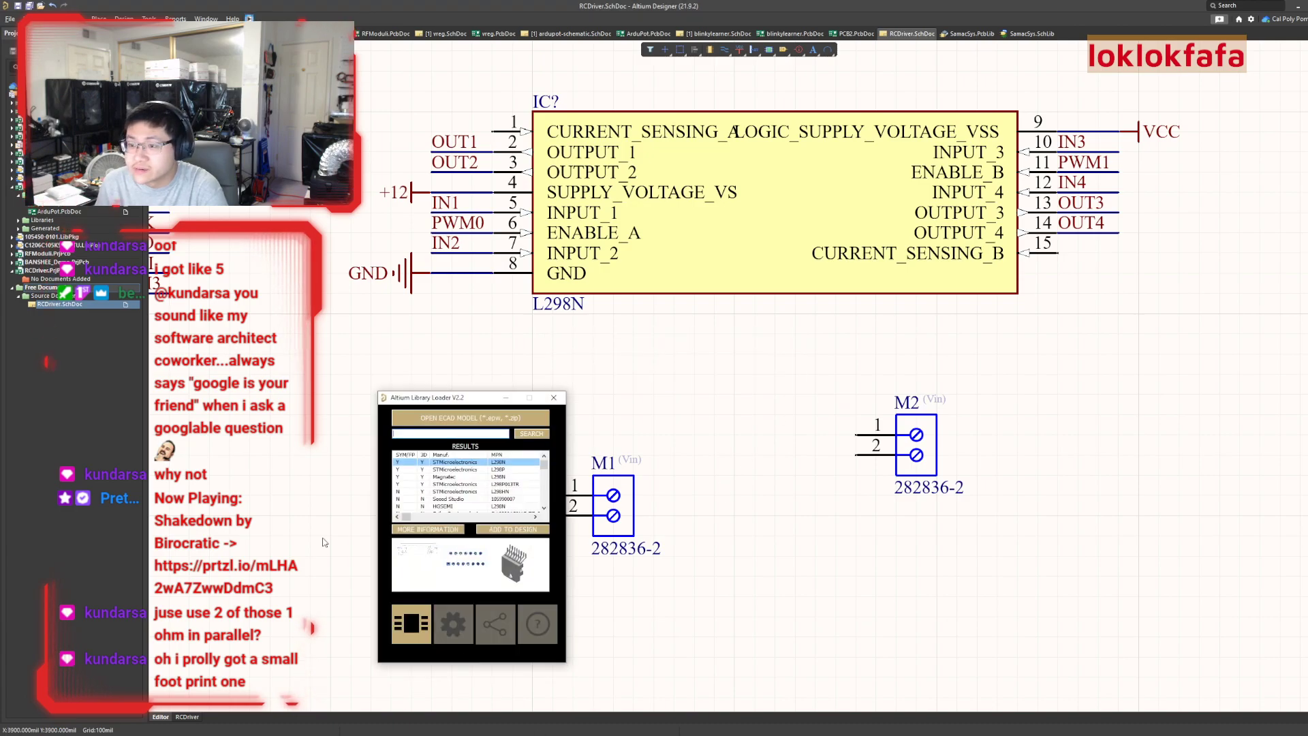
Load the RL2512FK-070R5L .epw model into Altium Library Loader and add the resistor to the design
{"action": "left_click", "coordinate": [470, 418]}
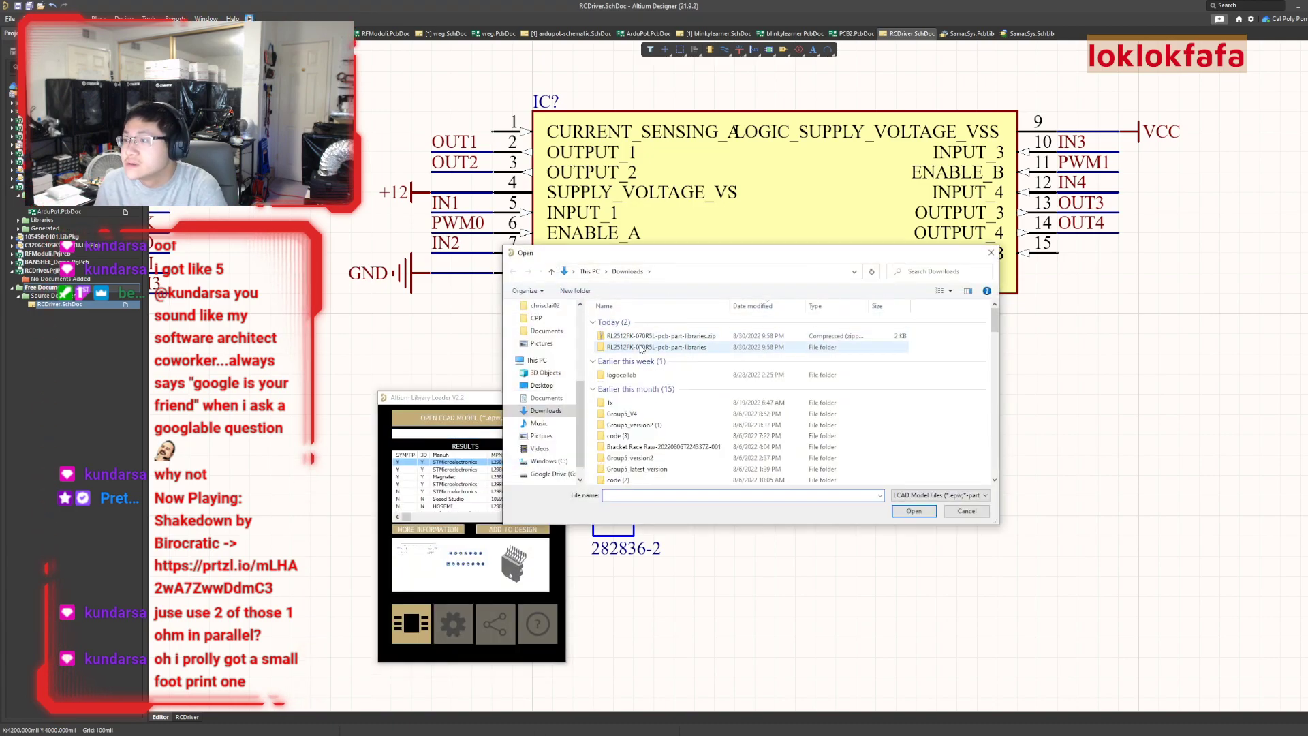
{"action": "double_click", "coordinate": [641, 347]}
{"action": "double_click", "coordinate": [632, 325]}
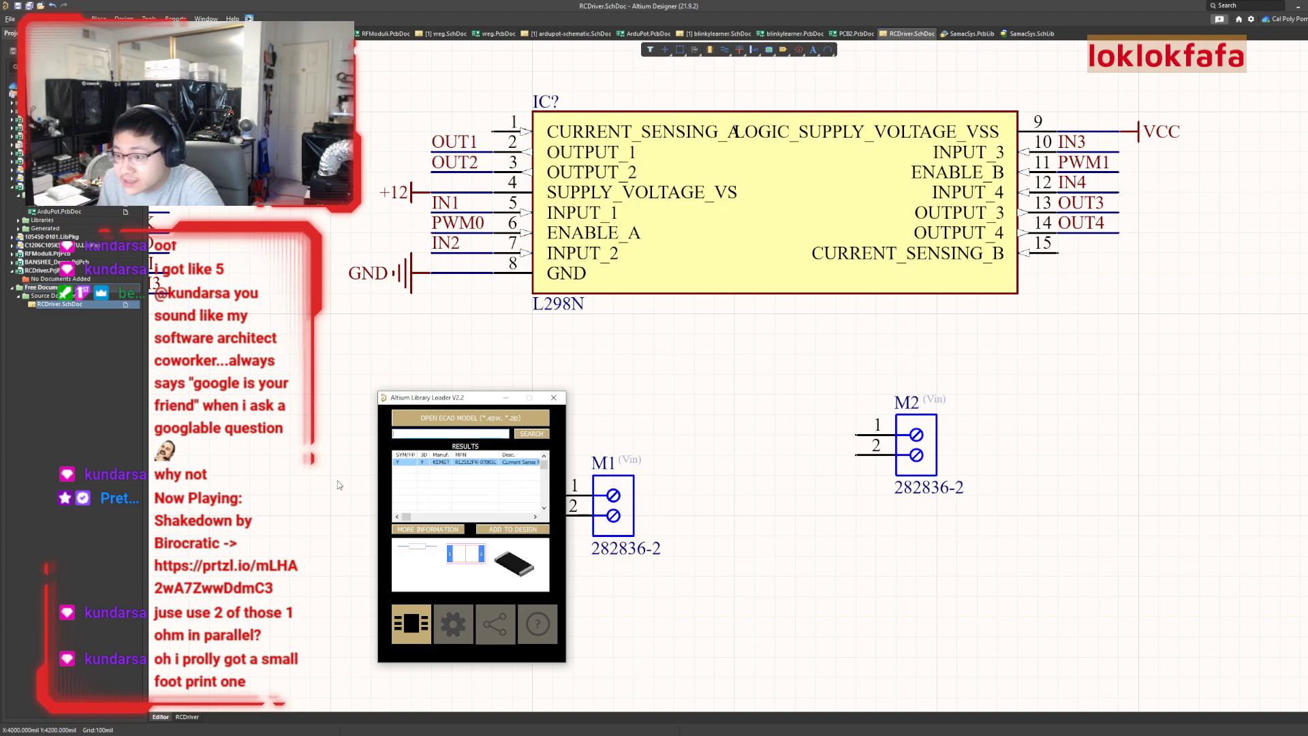
{"action": "left_click", "coordinate": [494, 531]}
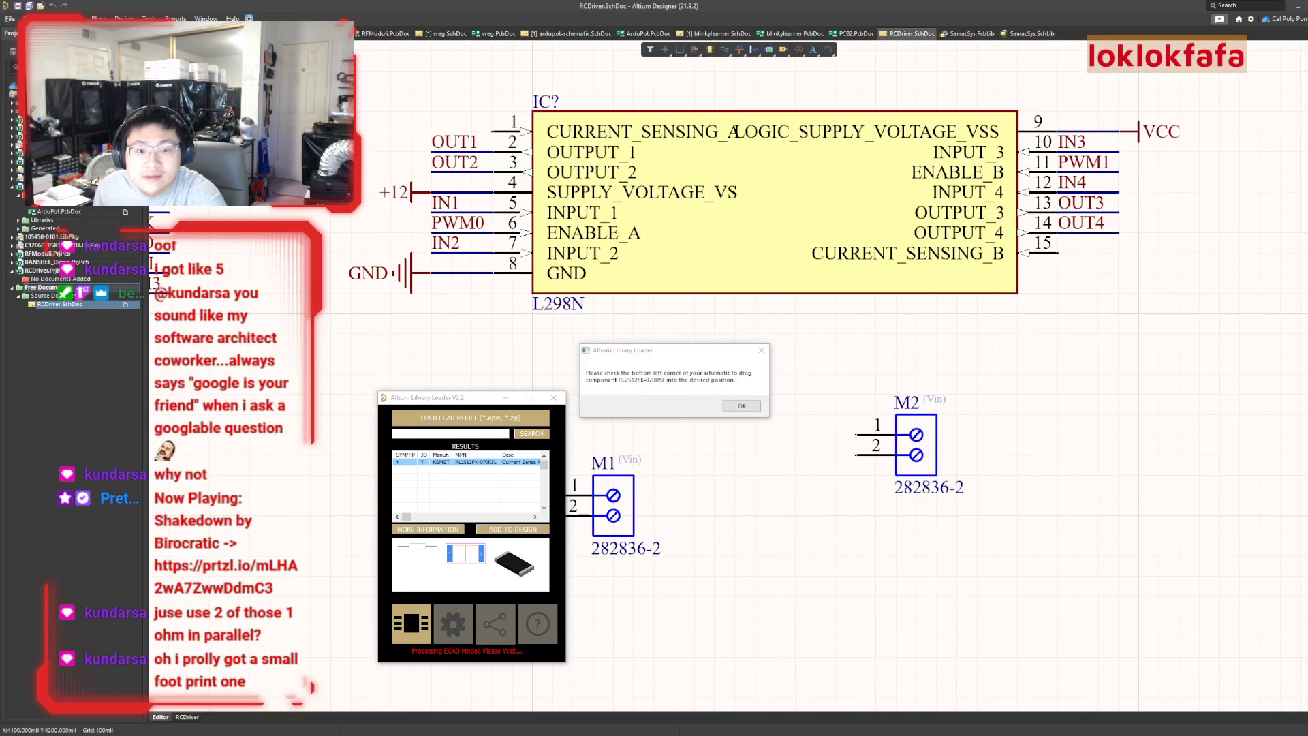
{"action": "left_click", "coordinate": [743, 408]}
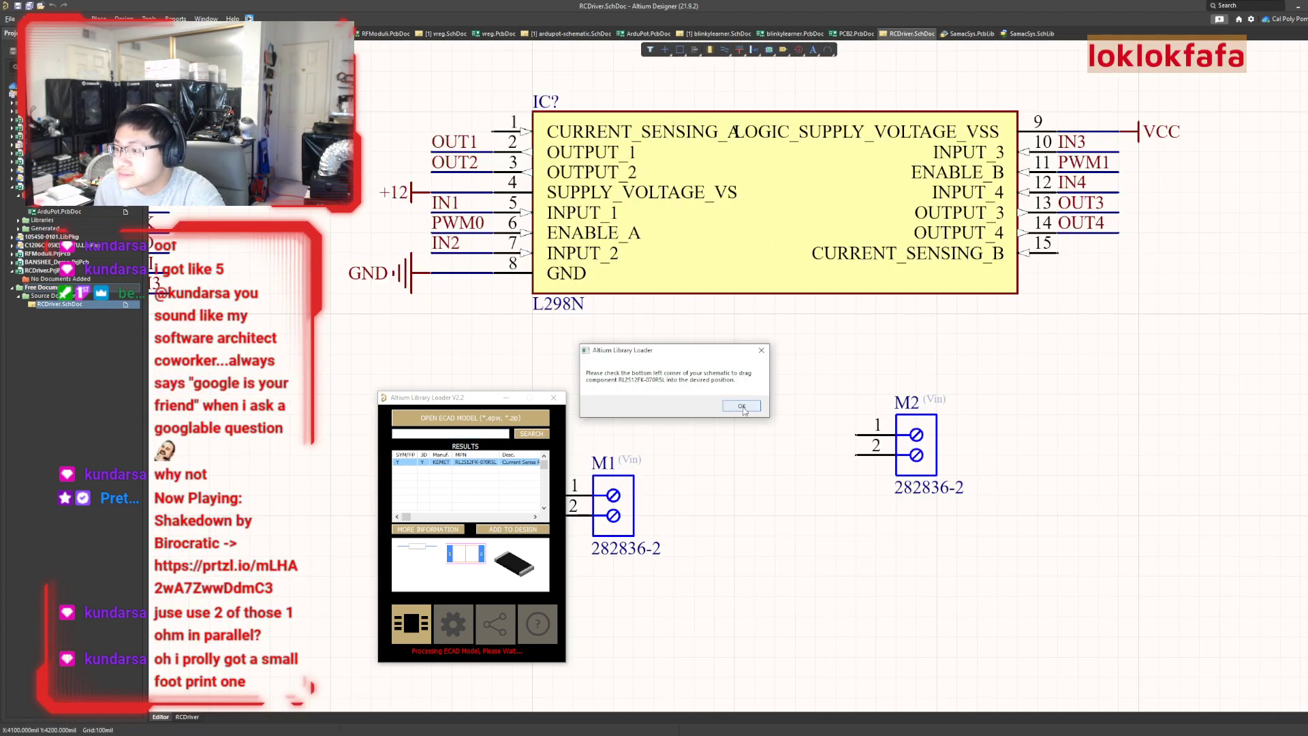
{"action": "left_click", "coordinate": [741, 405]}
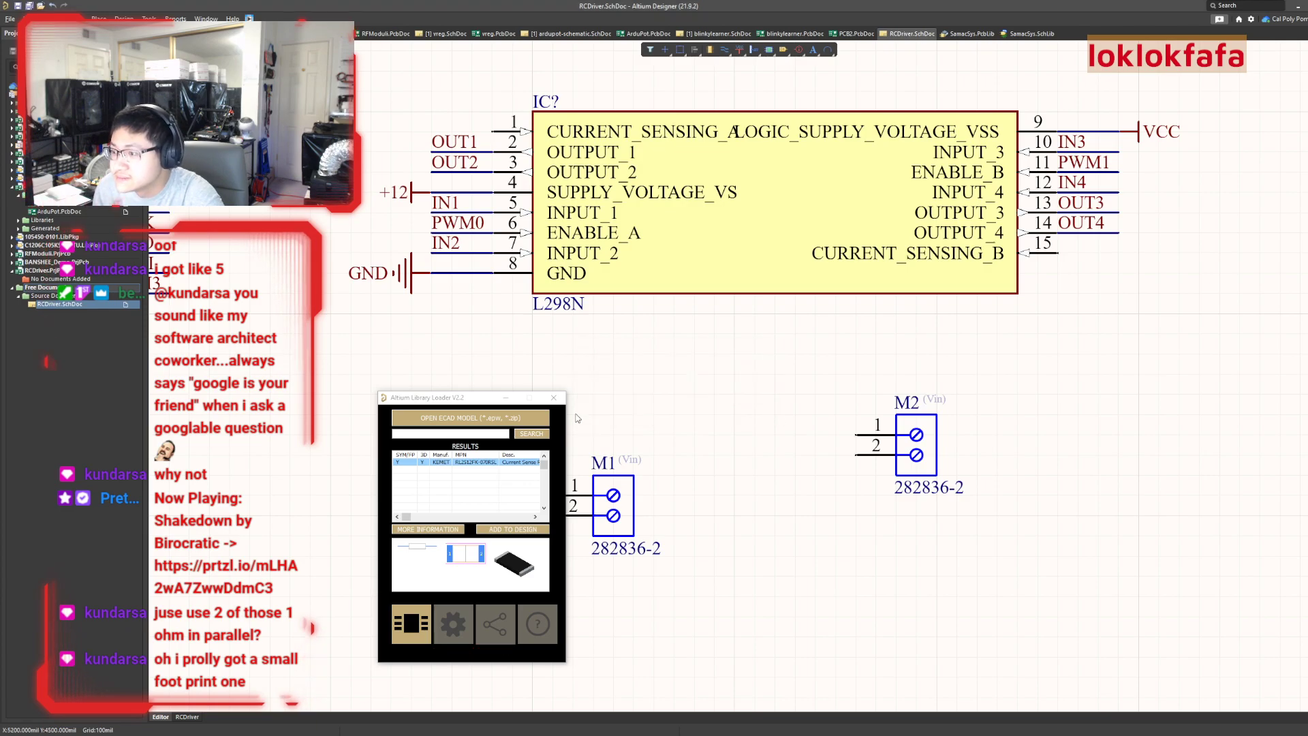
Move the RL2512FK-070R5L resistor from the sheet's lower-left corner to the empty area below the M1 terminal
{"action": "scroll", "coordinate": [623, 443], "scroll_direction": "down", "scroll_amount": 6, "text": "ctrl"}
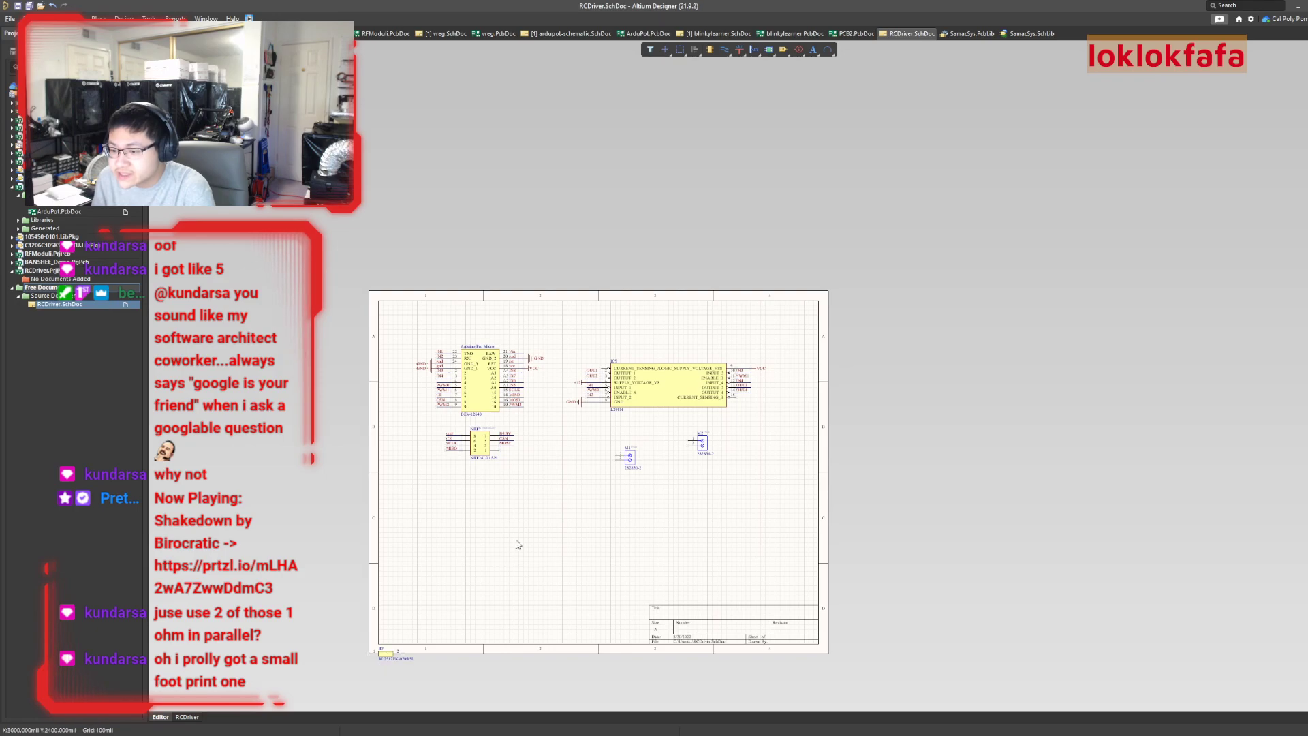
{"action": "scroll", "coordinate": [385, 664], "scroll_direction": "up", "scroll_amount": 2, "text": "ctrl"}
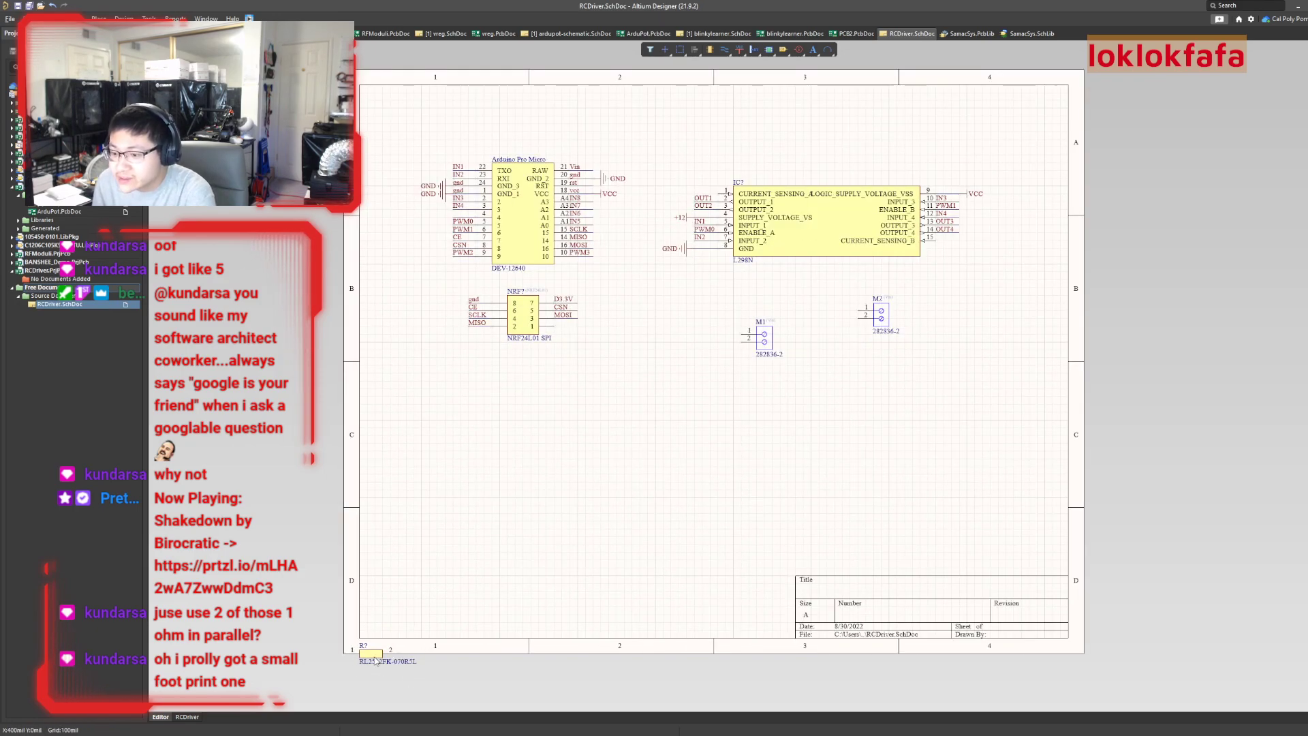
{"action": "left_click", "coordinate": [754, 426]}
{"action": "scroll", "coordinate": [756, 429], "scroll_direction": "up", "scroll_amount": 2, "text": "ctrl"}
{"action": "scroll", "coordinate": [763, 433], "scroll_direction": "up", "scroll_amount": 2, "text": "ctrl"}
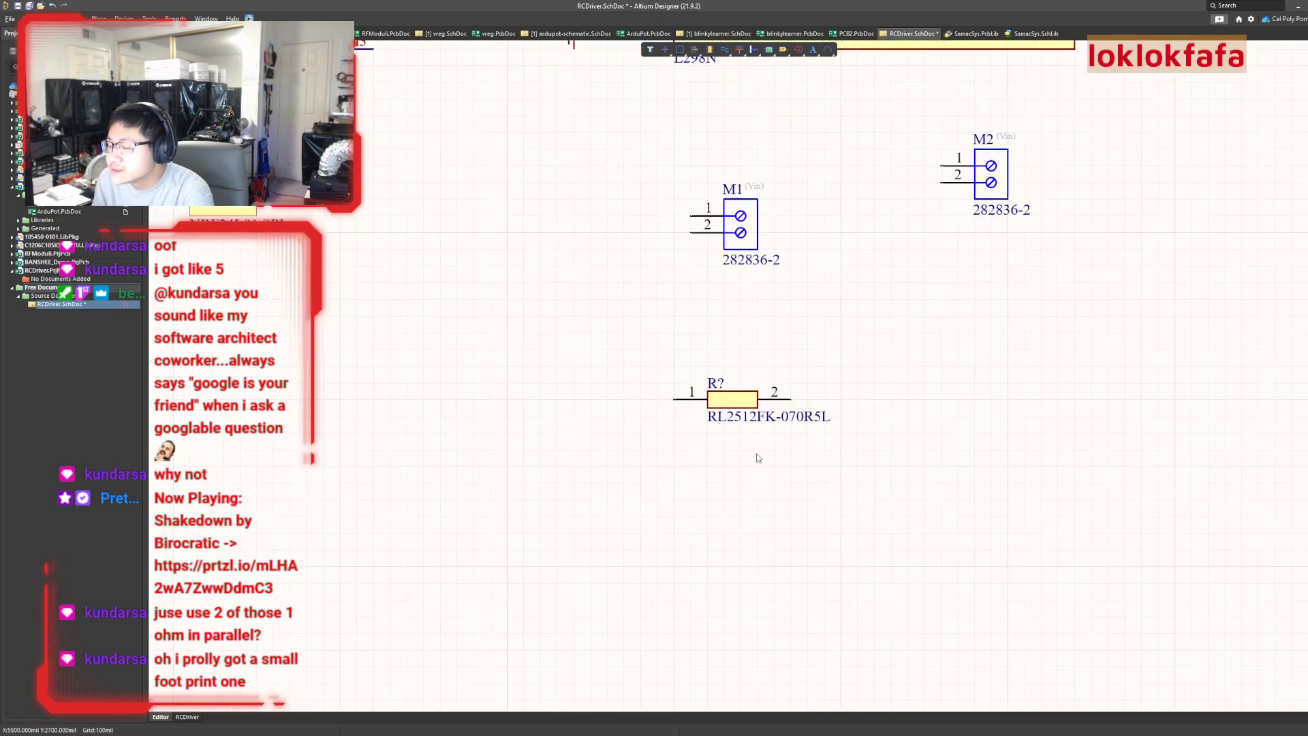
Shift the RL2512FK-070R5L resistor closer to M1 and paste a copy of it alongside in the same row
{"action": "scroll", "coordinate": [757, 458], "scroll_direction": "down", "scroll_amount": 9, "text": "ctrl"}
{"action": "scroll", "coordinate": [759, 456], "scroll_direction": "up", "scroll_amount": 7, "text": "ctrl"}
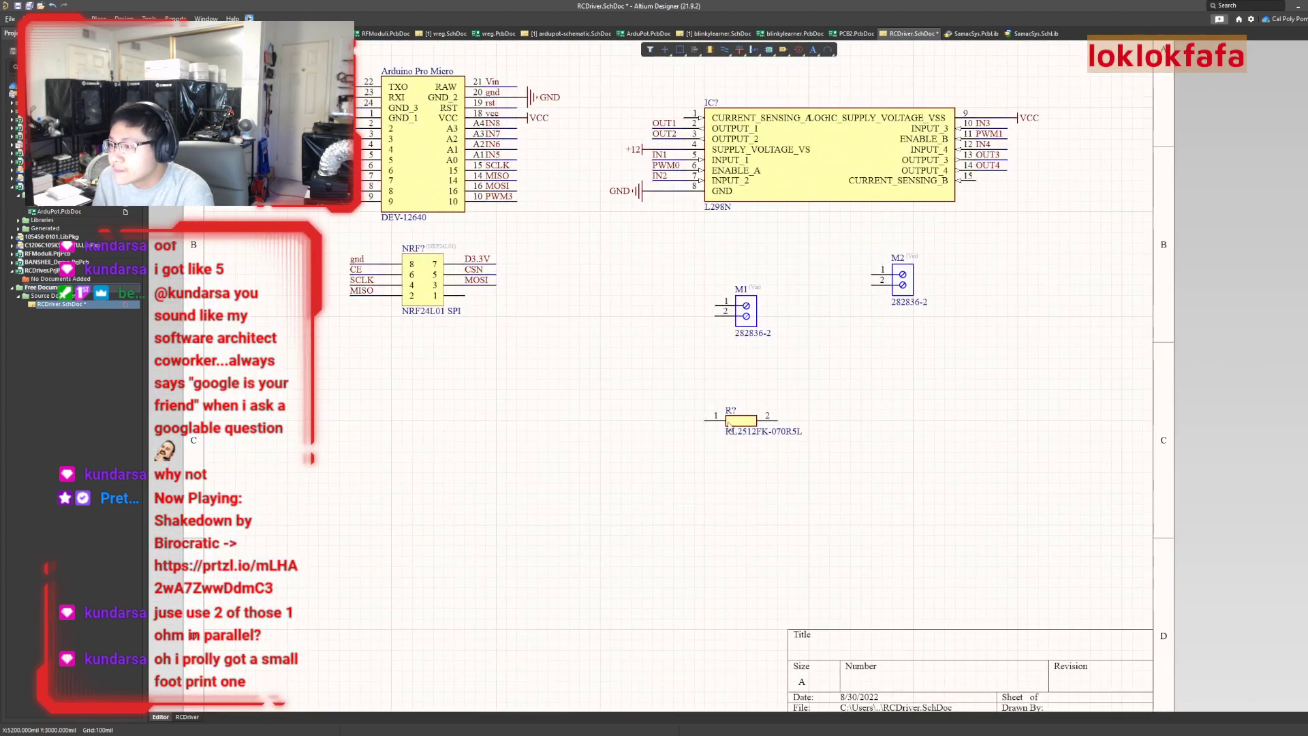
{"action": "left_click_drag", "start_coordinate": [732, 418], "coordinate": [710, 387]}
{"action": "key", "text": "ctrl+v"}
{"action": "left_click", "coordinate": [831, 389]}
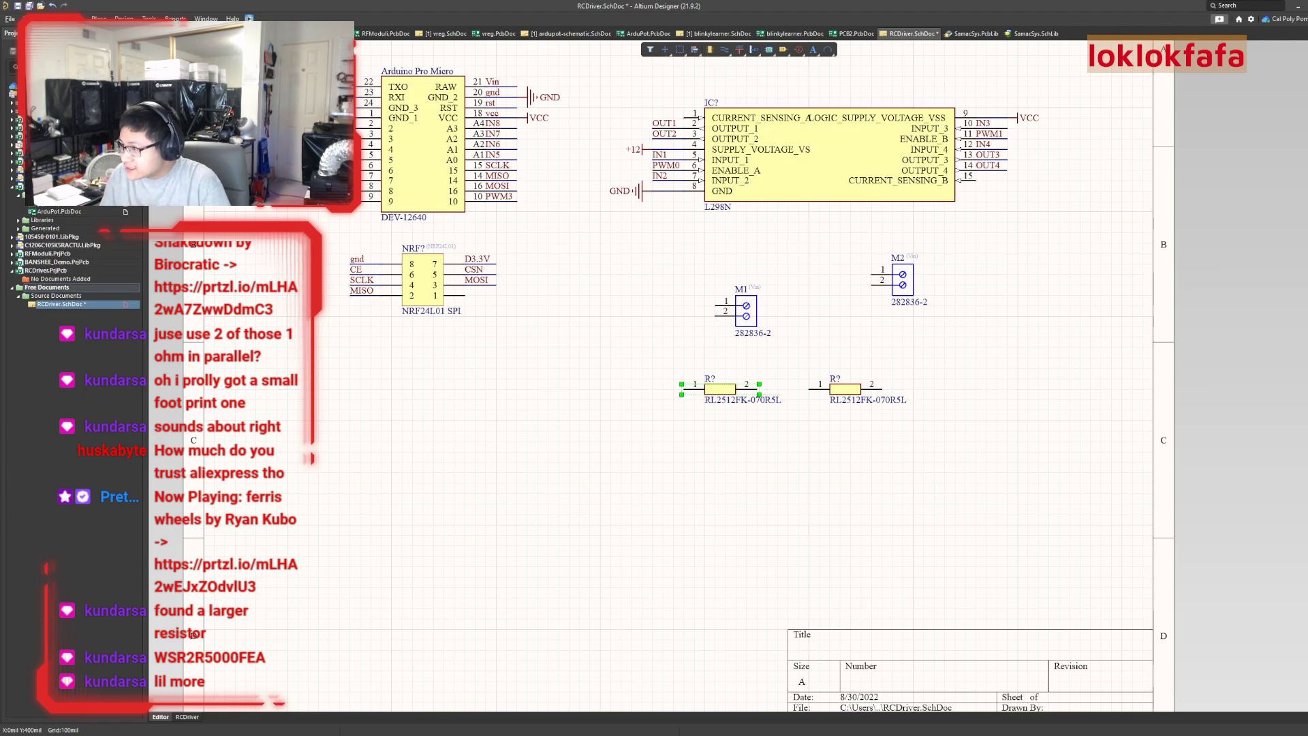
{"action": "scroll", "coordinate": [837, 568], "scroll_direction": "up", "scroll_amount": 2}
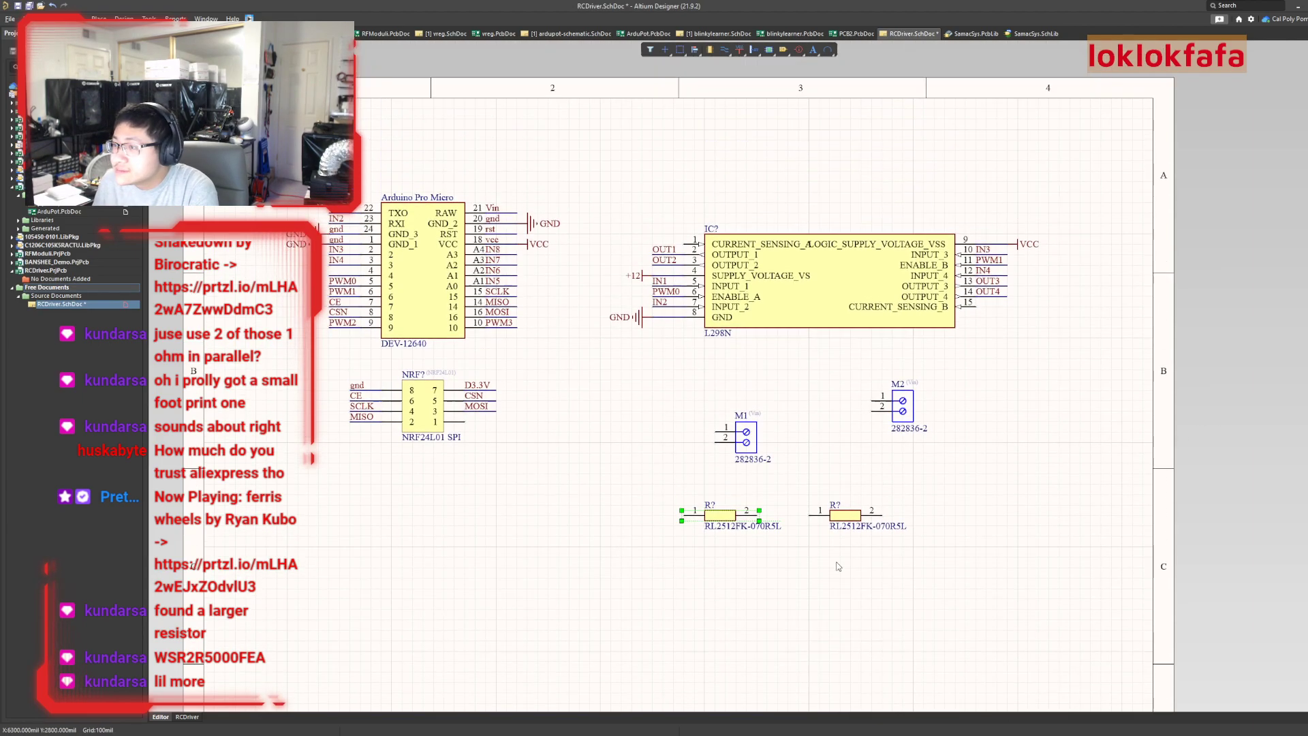
{"action": "scroll", "coordinate": [837, 568], "scroll_direction": "up", "scroll_amount": 1}
{"action": "scroll", "coordinate": [609, 334], "scroll_direction": "up", "scroll_amount": 4, "text": "ctrl"}
{"action": "scroll", "coordinate": [661, 397], "scroll_direction": "down", "scroll_amount": 1, "text": "ctrl"}
{"action": "scroll", "coordinate": [749, 401], "scroll_direction": "down", "scroll_amount": 1, "text": "ctrl"}
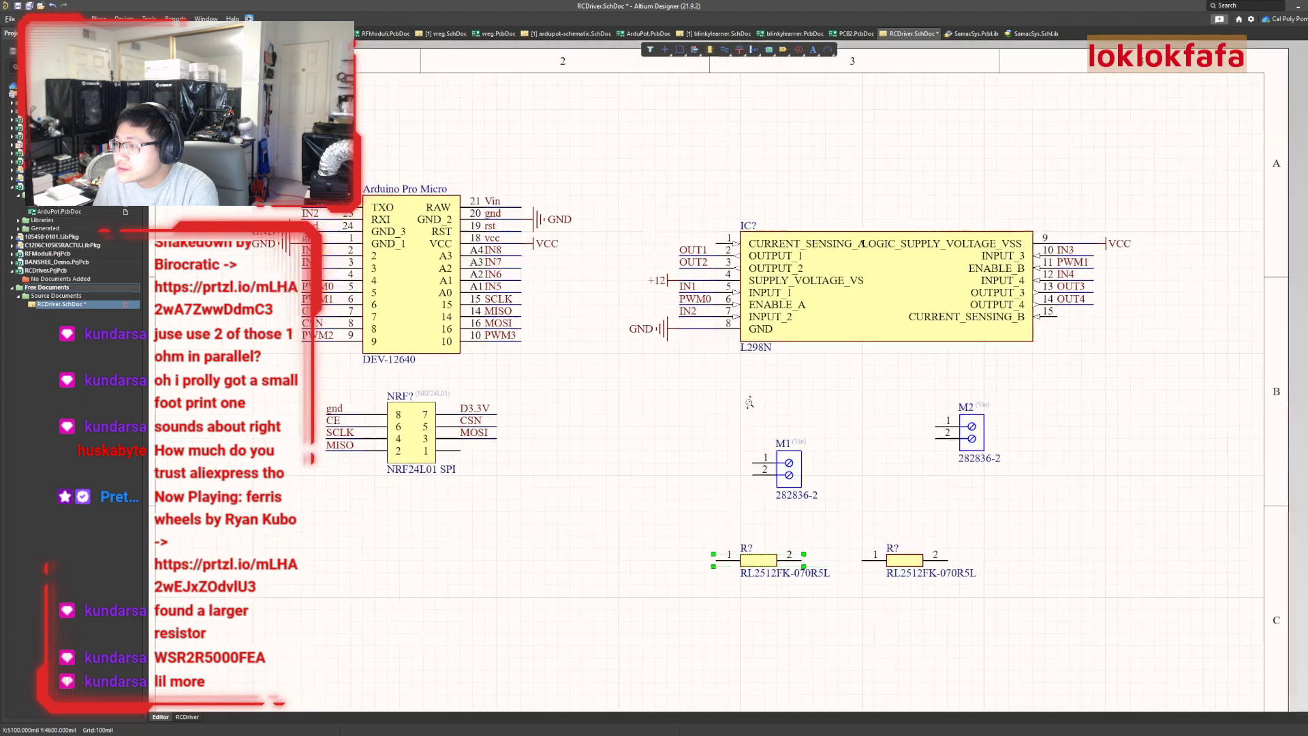
{"action": "right_click_drag", "start_coordinate": [734, 395], "coordinate": [788, 383]}
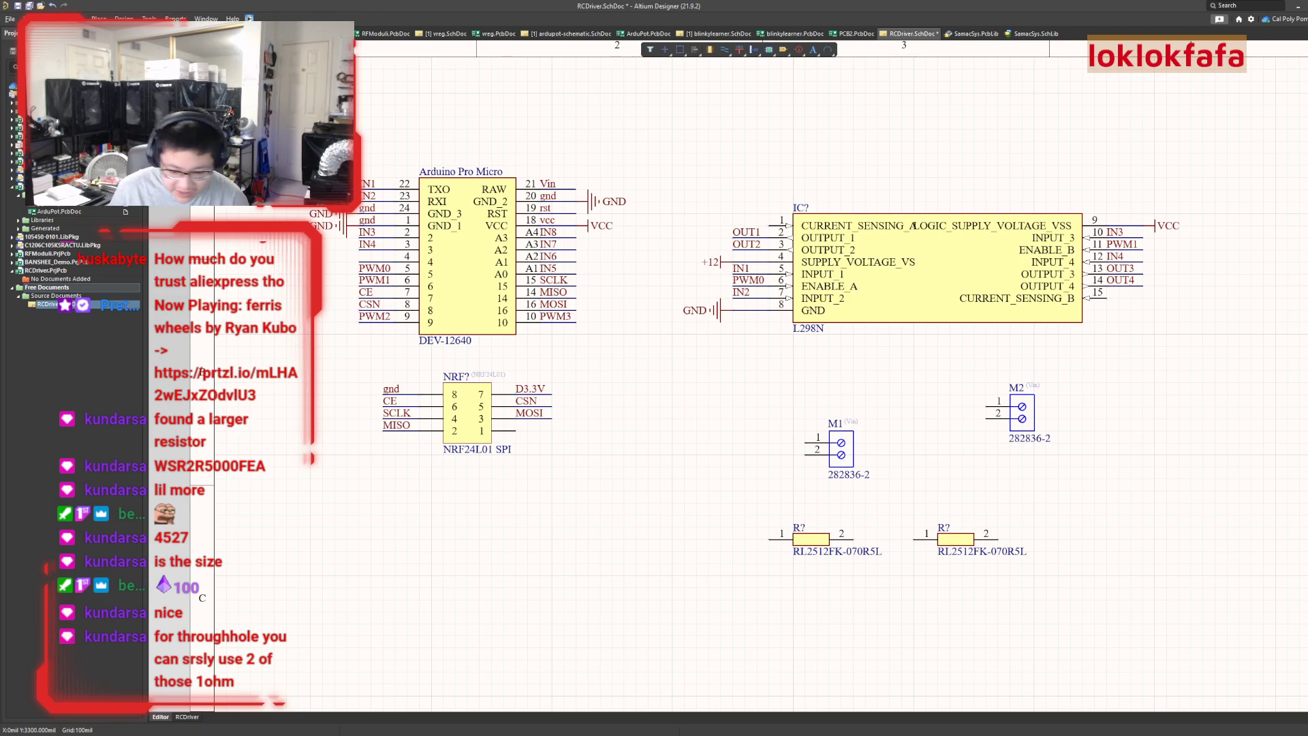
Delete both RL2512FK-070R5L resistors from beneath the motor terminals
{"action": "left_click", "coordinate": [829, 536]}
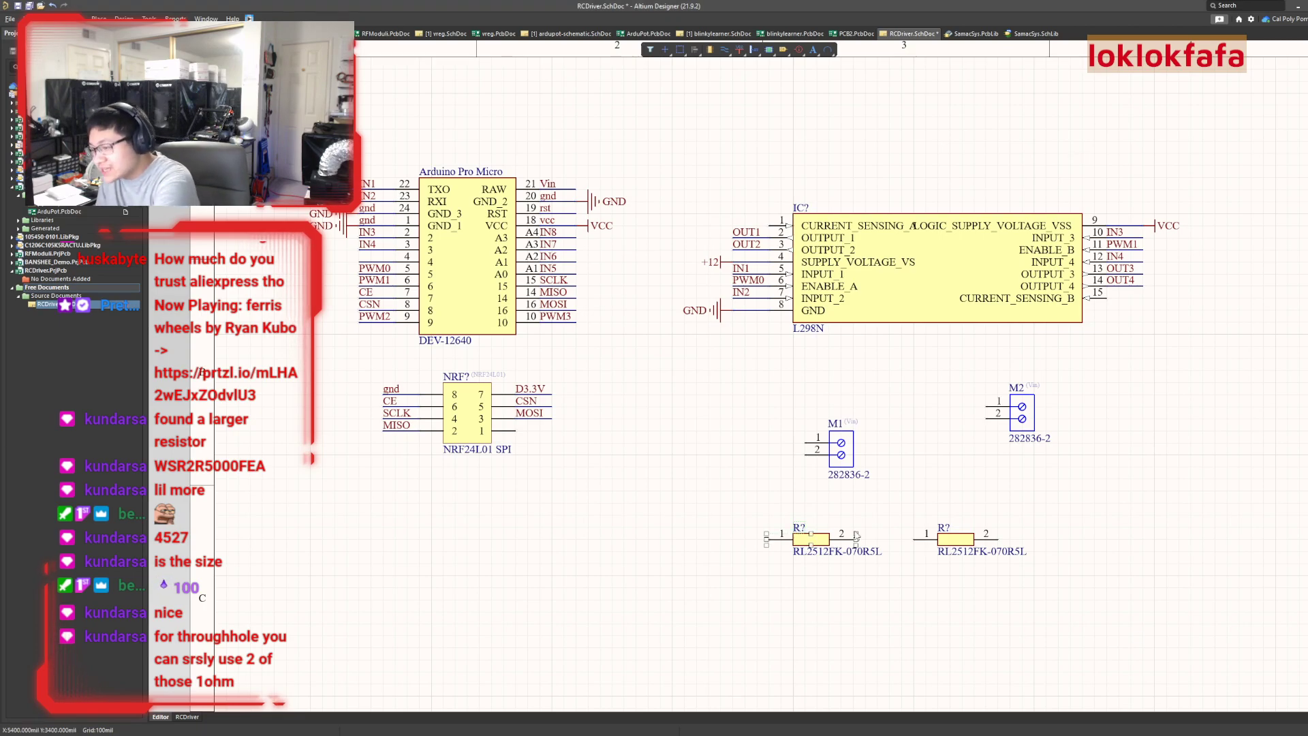
{"action": "left_click", "coordinate": [983, 540]}
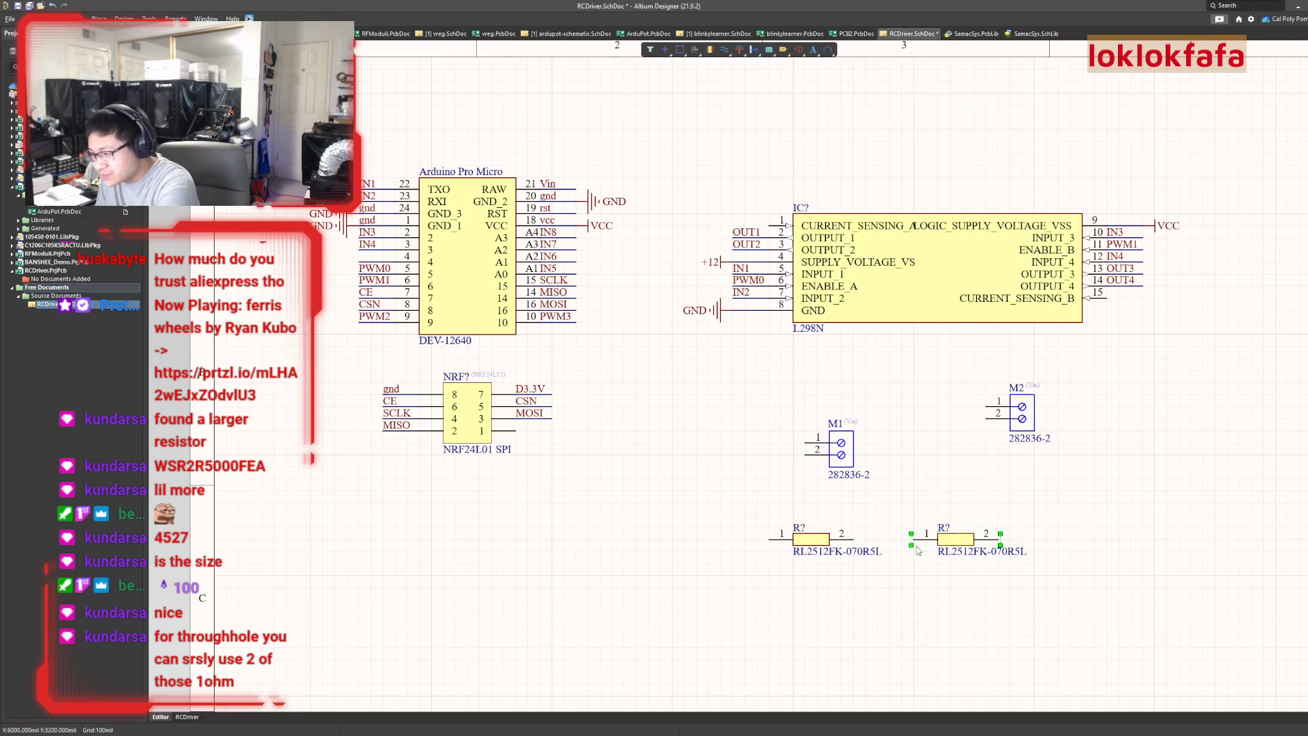
{"action": "key", "text": "Delete"}
{"action": "left_click", "coordinate": [816, 539]}
{"action": "key", "text": "Delete"}
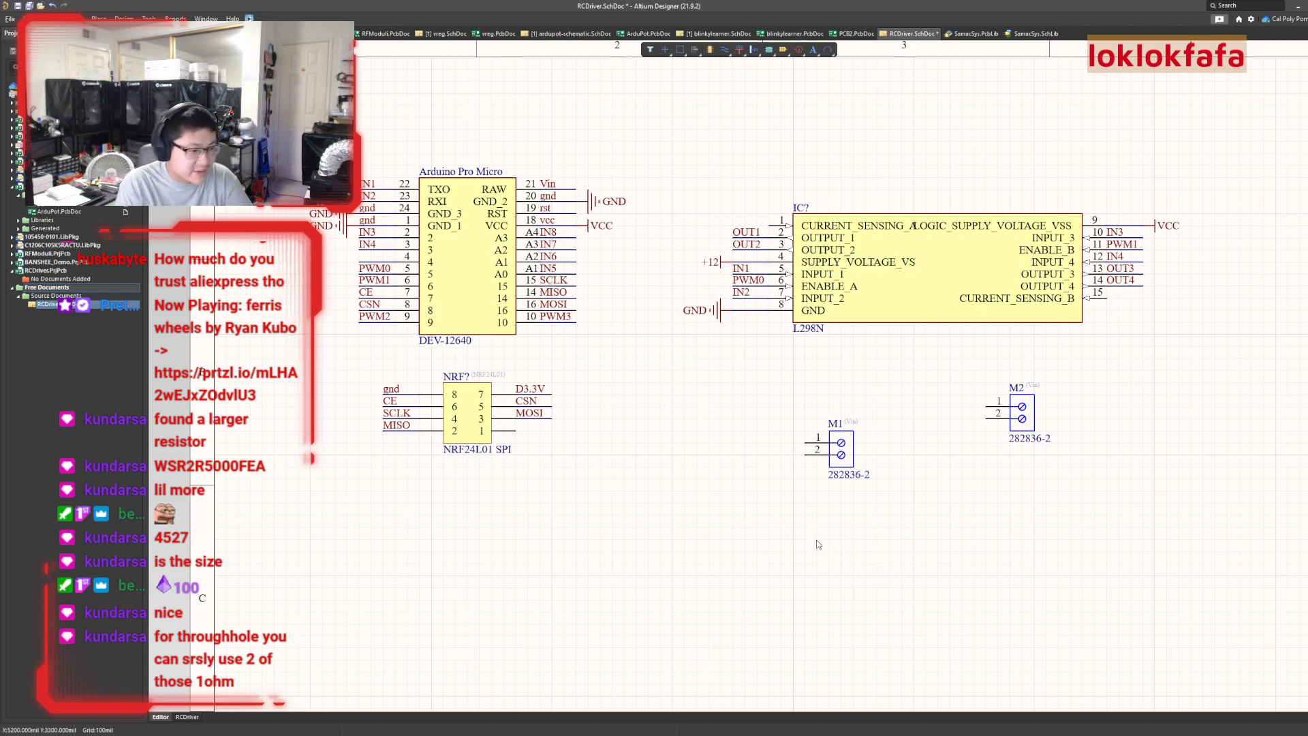